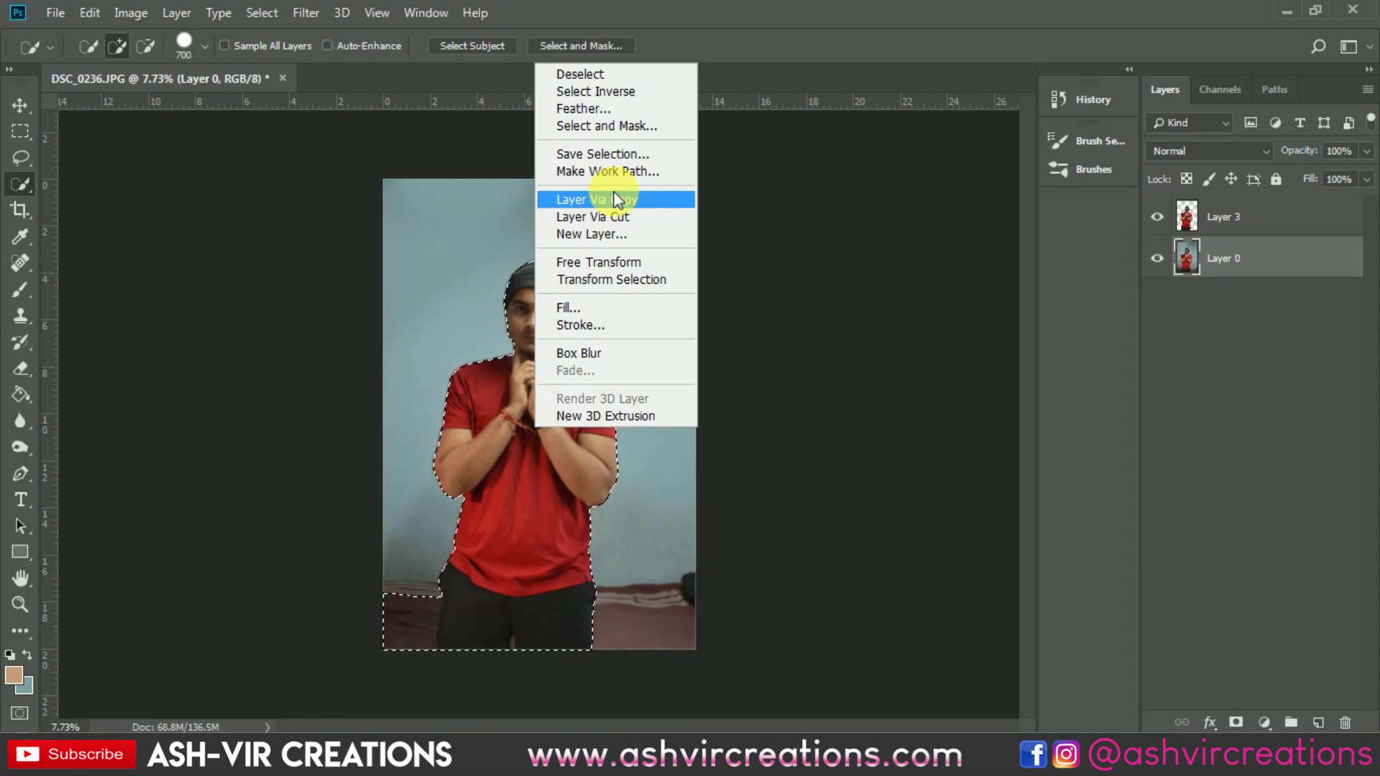
Try copying the selection to a new layer, and hide Layer 0 so only the cutout remains
{"action": "left_click", "coordinate": [615, 199]}
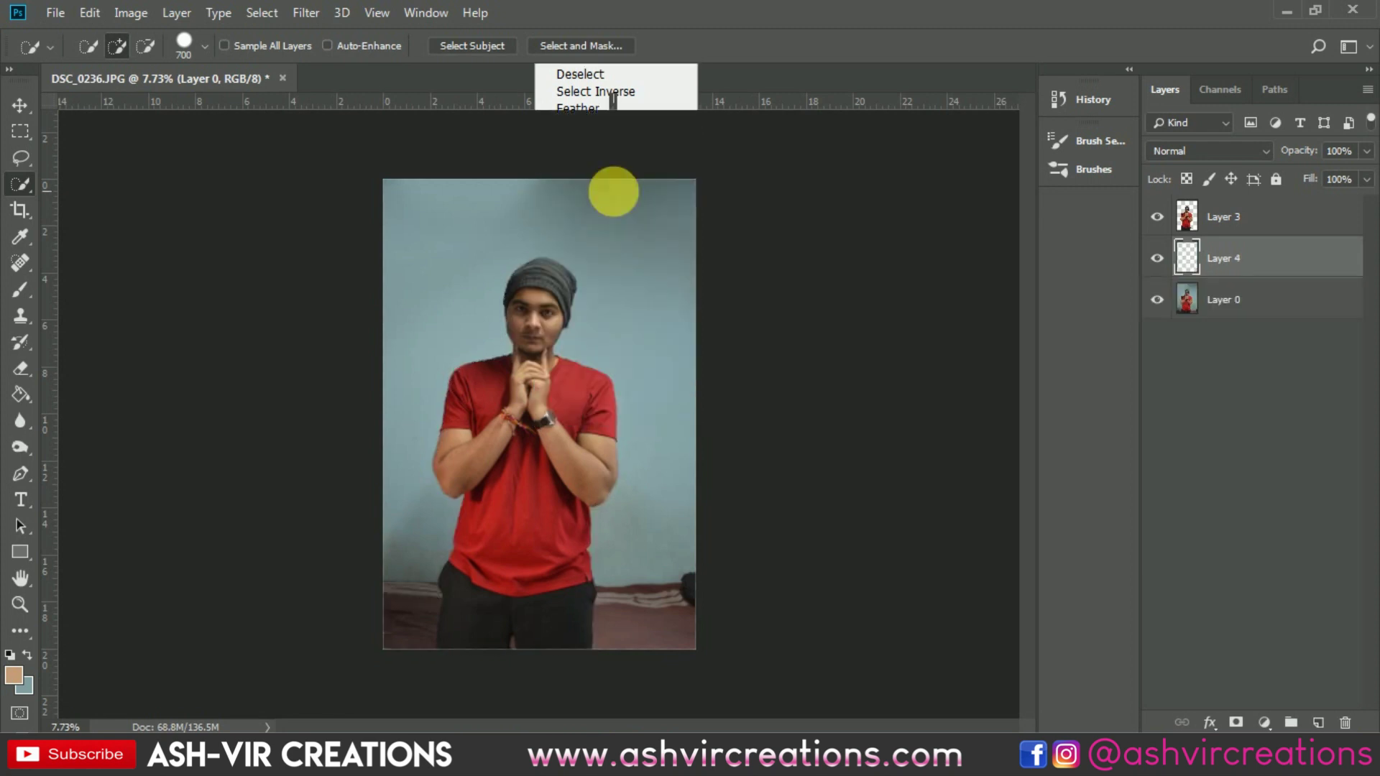
{"action": "left_click", "coordinate": [1157, 300]}
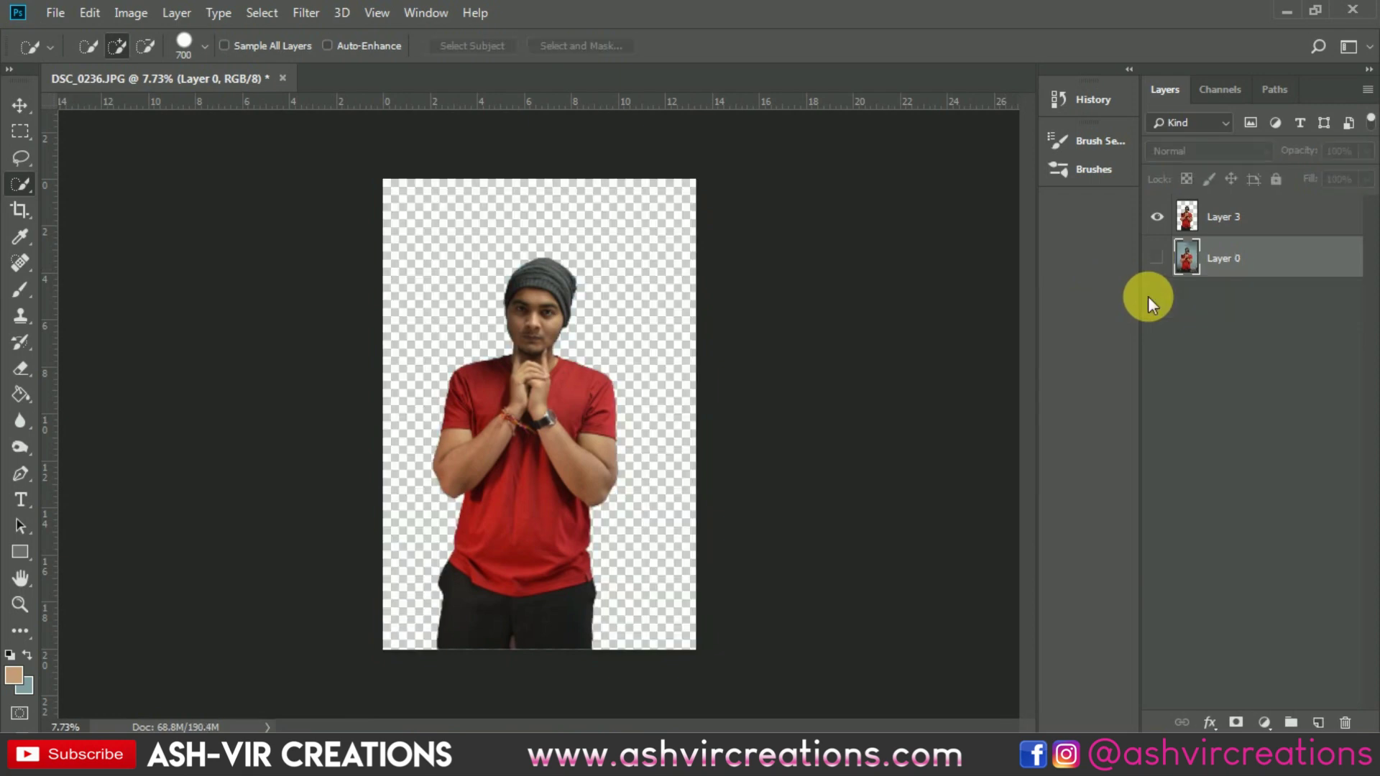
{"action": "key", "text": "v"}
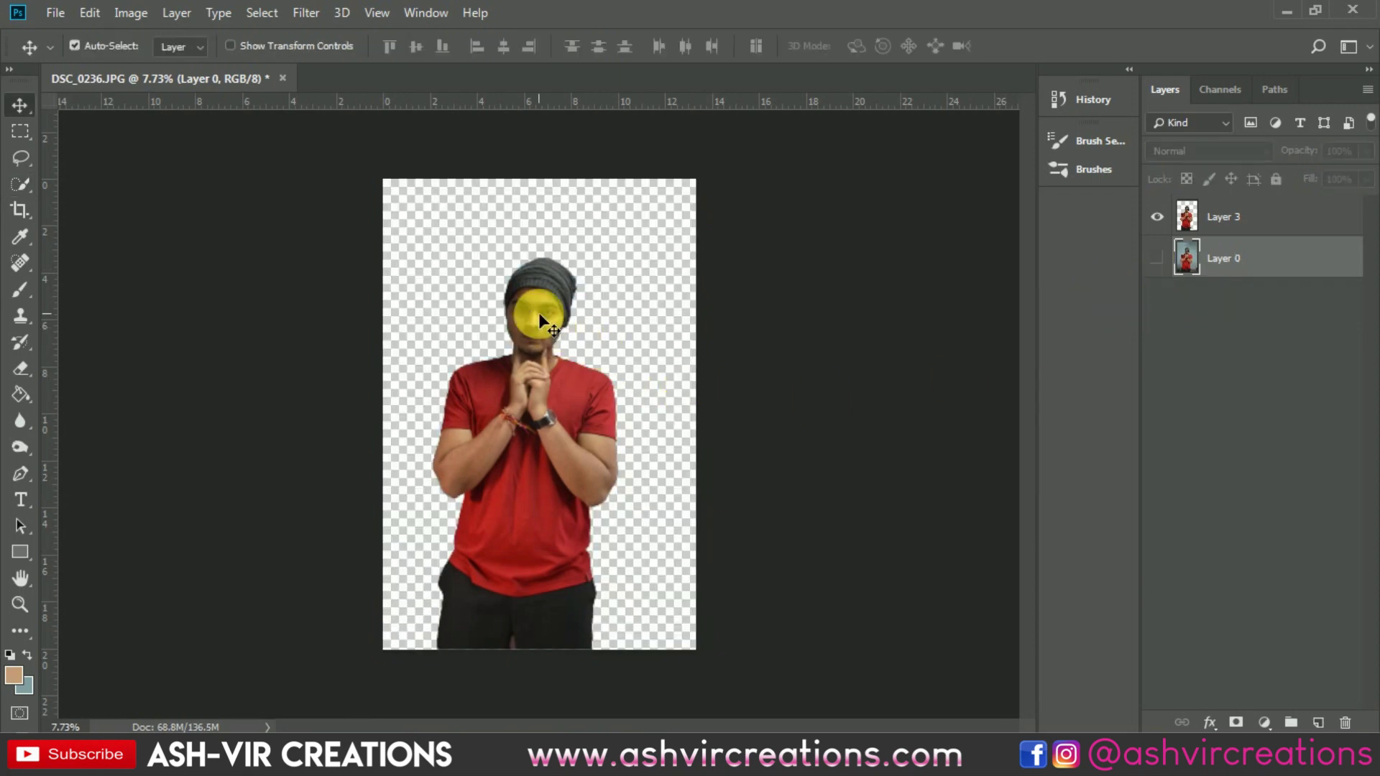
{"action": "scroll", "coordinate": [538, 312], "scroll_direction": "up", "scroll_amount": 2}
{"action": "scroll", "coordinate": [540, 320], "scroll_direction": "up", "scroll_amount": 1}
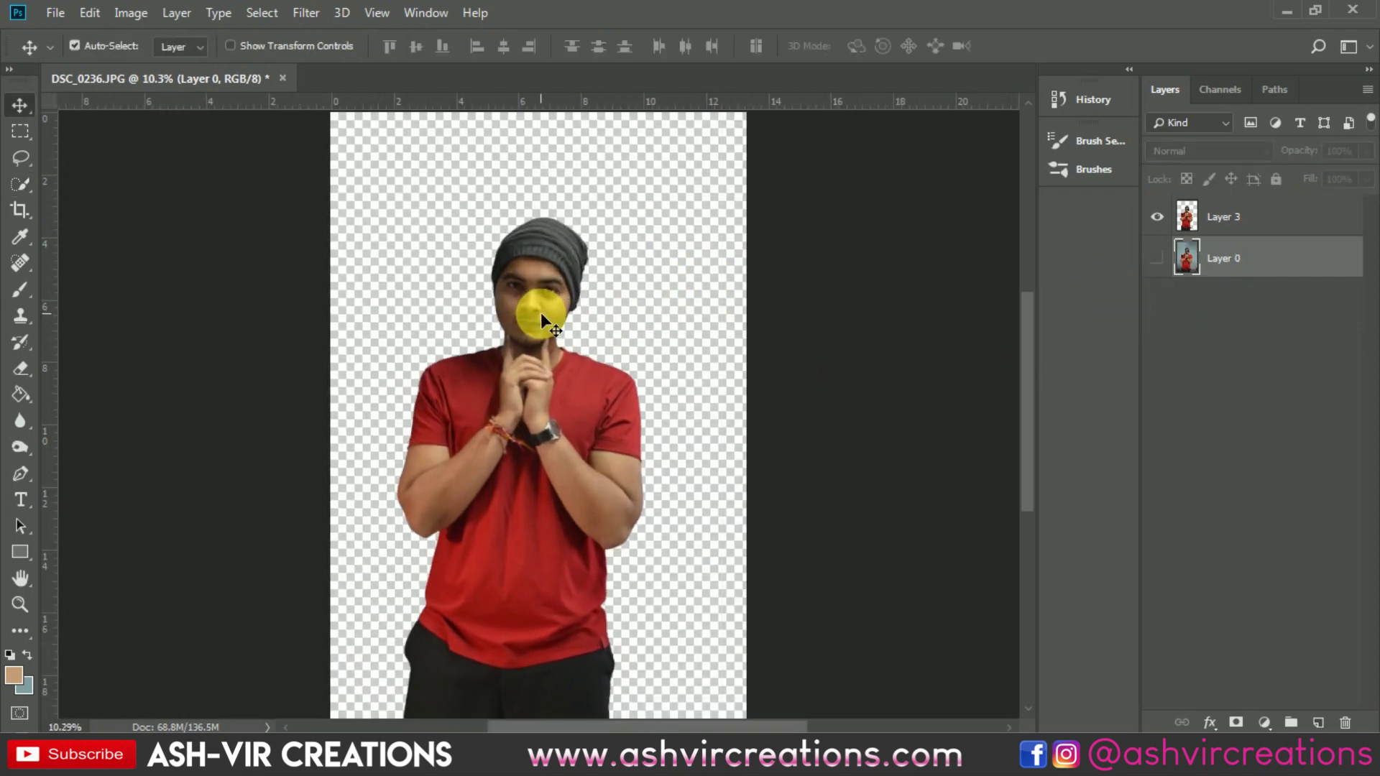
Open the mirroer JPG image from the Desktop as a separate document
{"action": "left_click", "coordinate": [57, 16]}
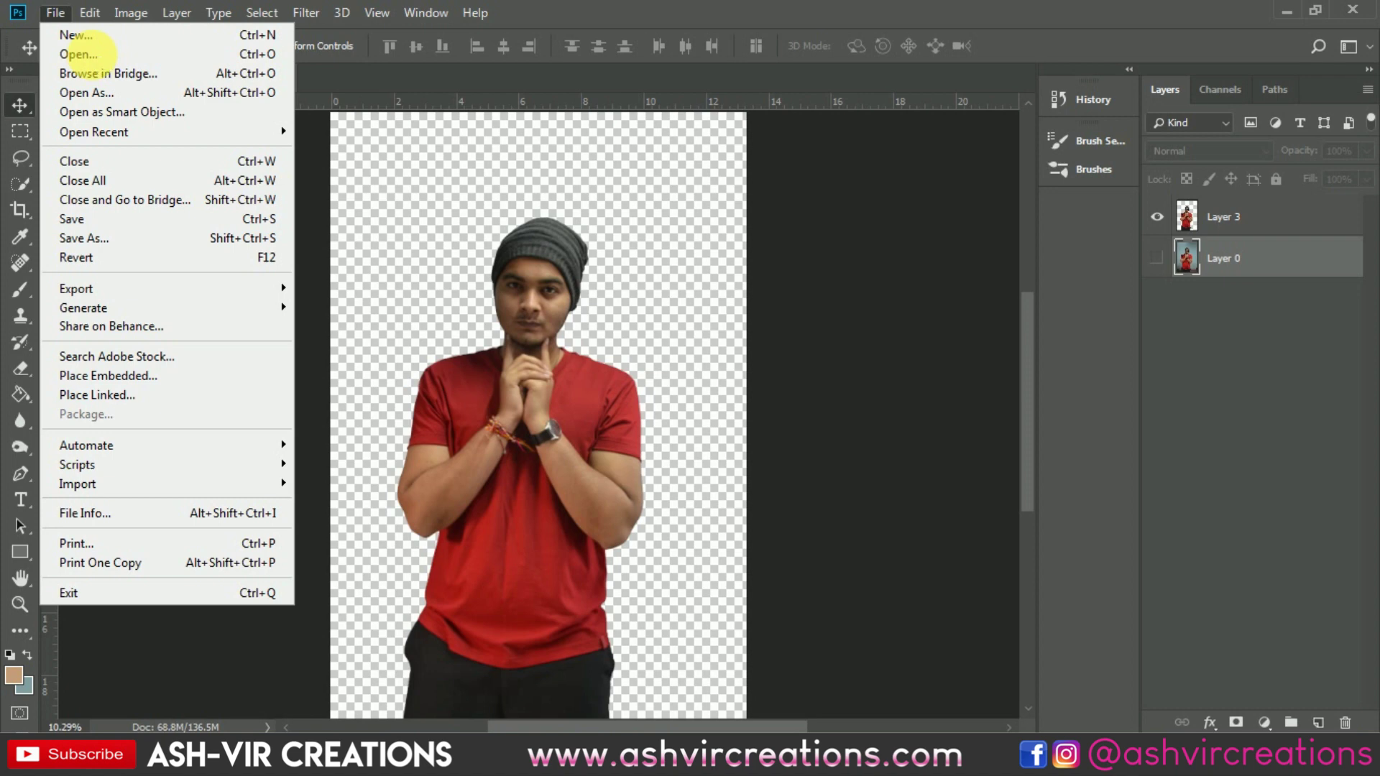
{"action": "left_click", "coordinate": [79, 54]}
{"action": "scroll", "coordinate": [1227, 322], "scroll_direction": "down", "scroll_amount": 15}
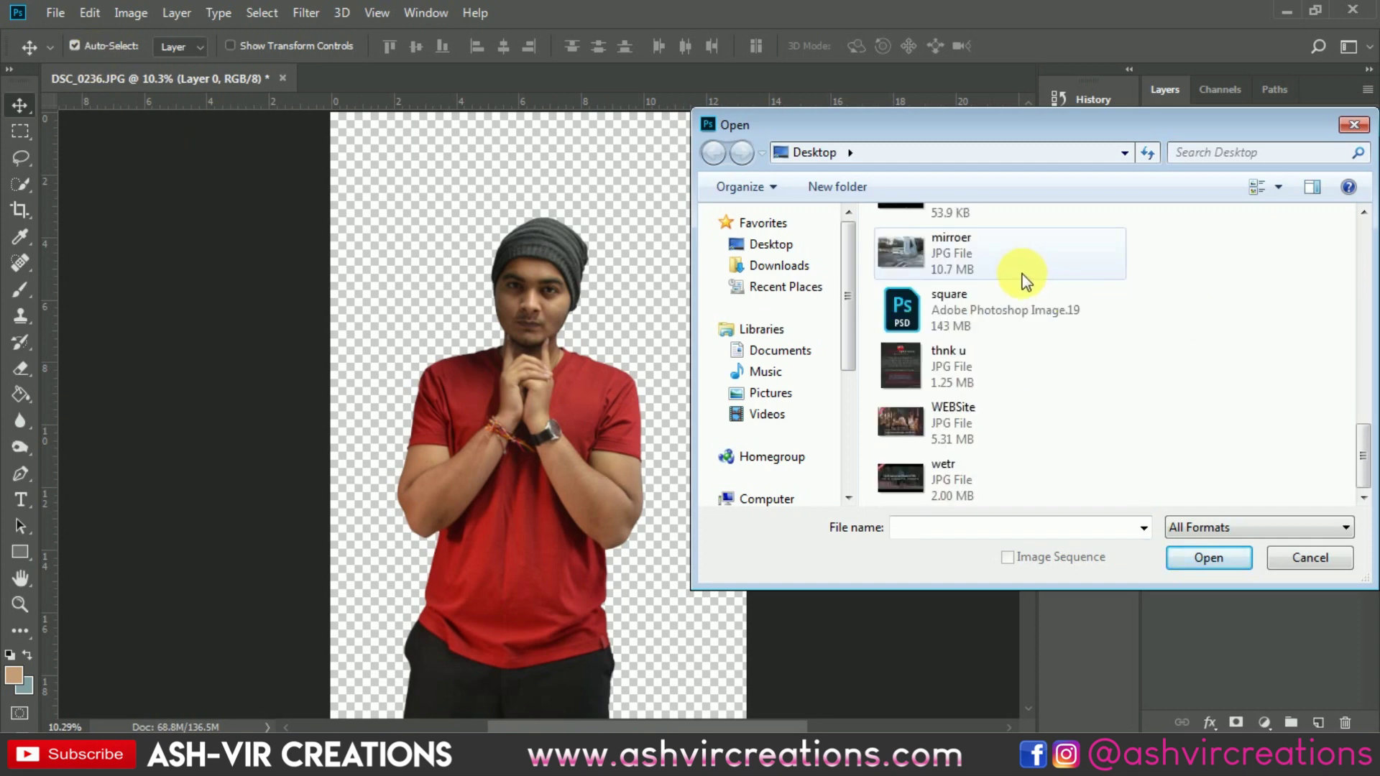
{"action": "double_click", "coordinate": [985, 260]}
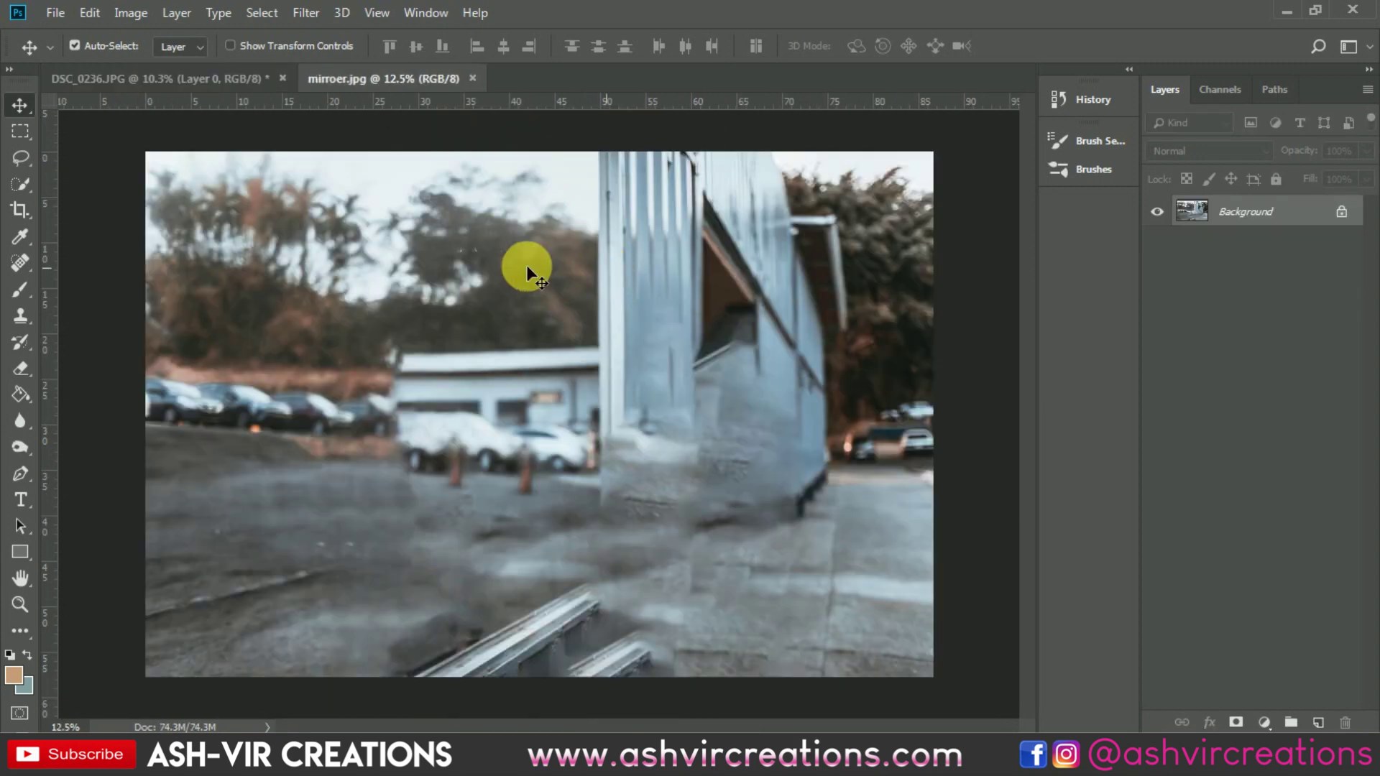
Bring the mirroer background image into the DSC_0236.JPG document, placing it behind the cutout subject
{"action": "left_click", "coordinate": [312, 172]}
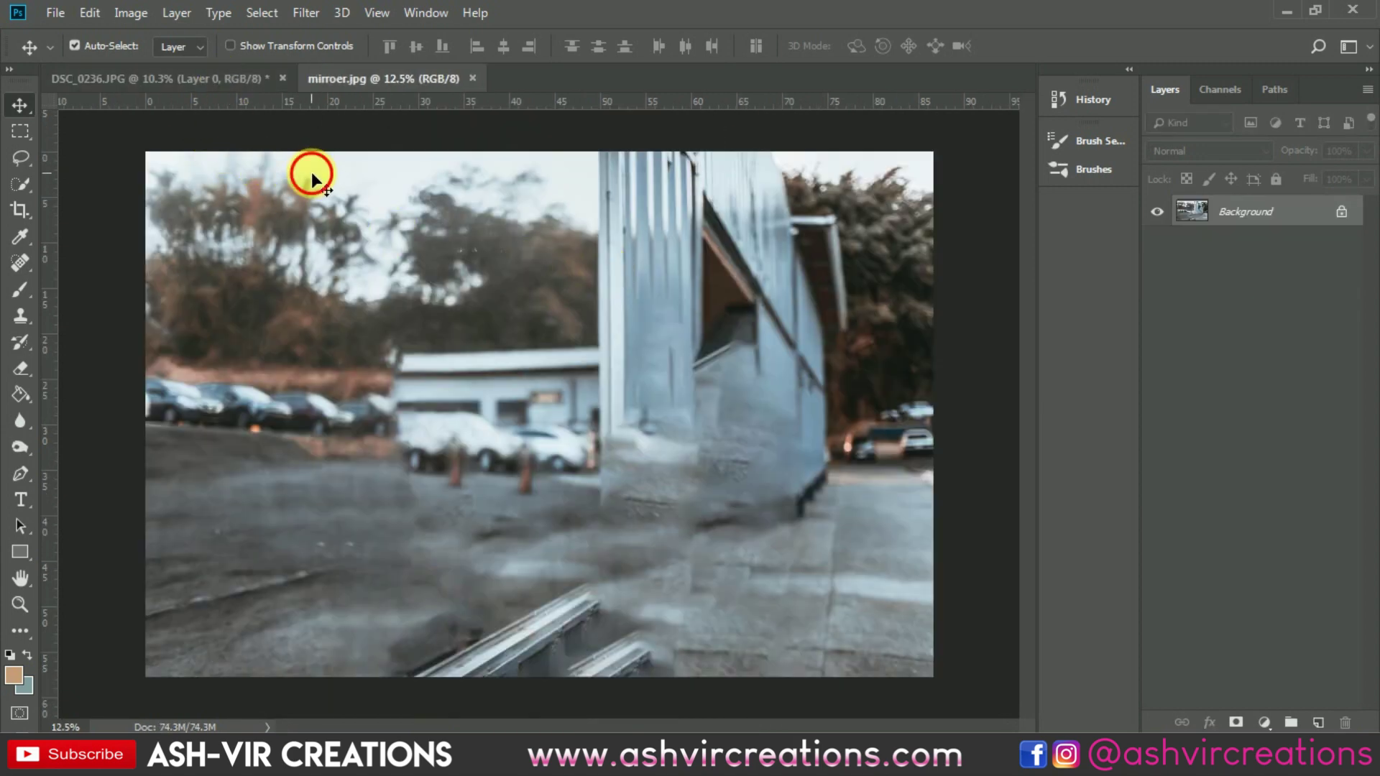
{"action": "left_click", "coordinate": [252, 79]}
{"action": "left_click_drag", "start_coordinate": [361, 228], "coordinate": [482, 464]}
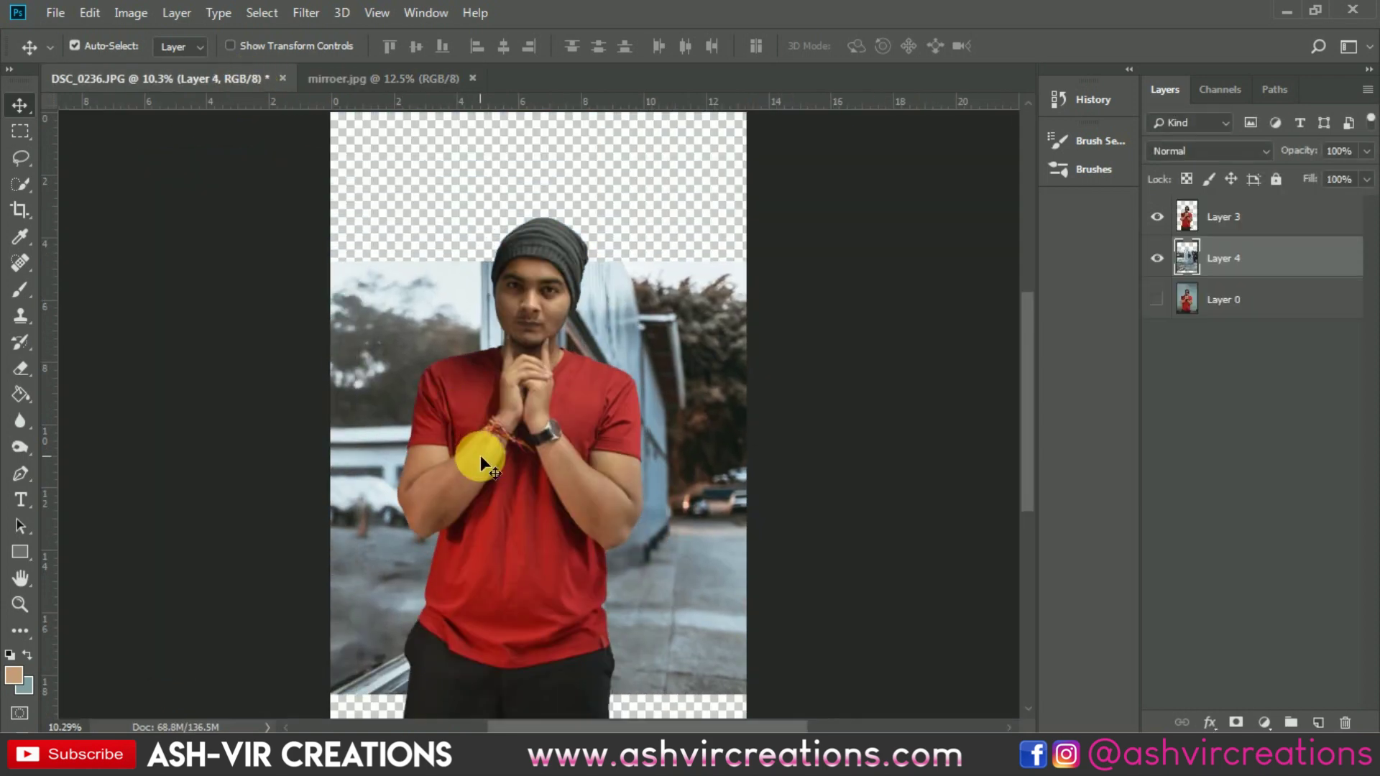
Free-transform the background on Layer 4 to about 127.74% and position it behind the subject, covering the upper canvas
{"action": "left_click", "coordinate": [90, 13]}
{"action": "left_click", "coordinate": [139, 431]}
{"action": "left_click_drag", "start_coordinate": [272, 313], "coordinate": [178, 270]}
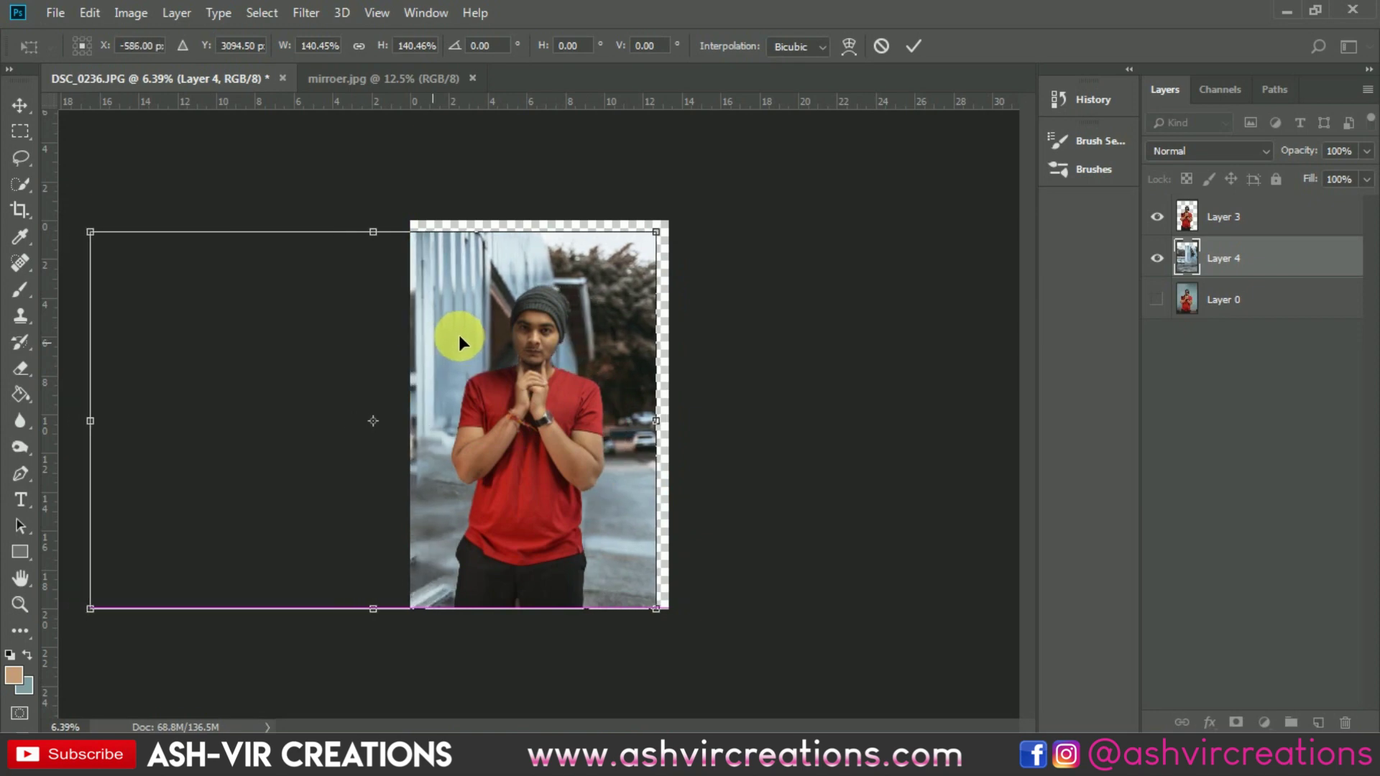
{"action": "left_click_drag", "start_coordinate": [458, 335], "coordinate": [559, 286]}
{"action": "left_click_drag", "start_coordinate": [717, 187], "coordinate": [690, 203]}
{"action": "scroll", "coordinate": [548, 301], "scroll_direction": "up", "scroll_amount": 3}
{"action": "left_click_drag", "start_coordinate": [596, 347], "coordinate": [620, 356]}
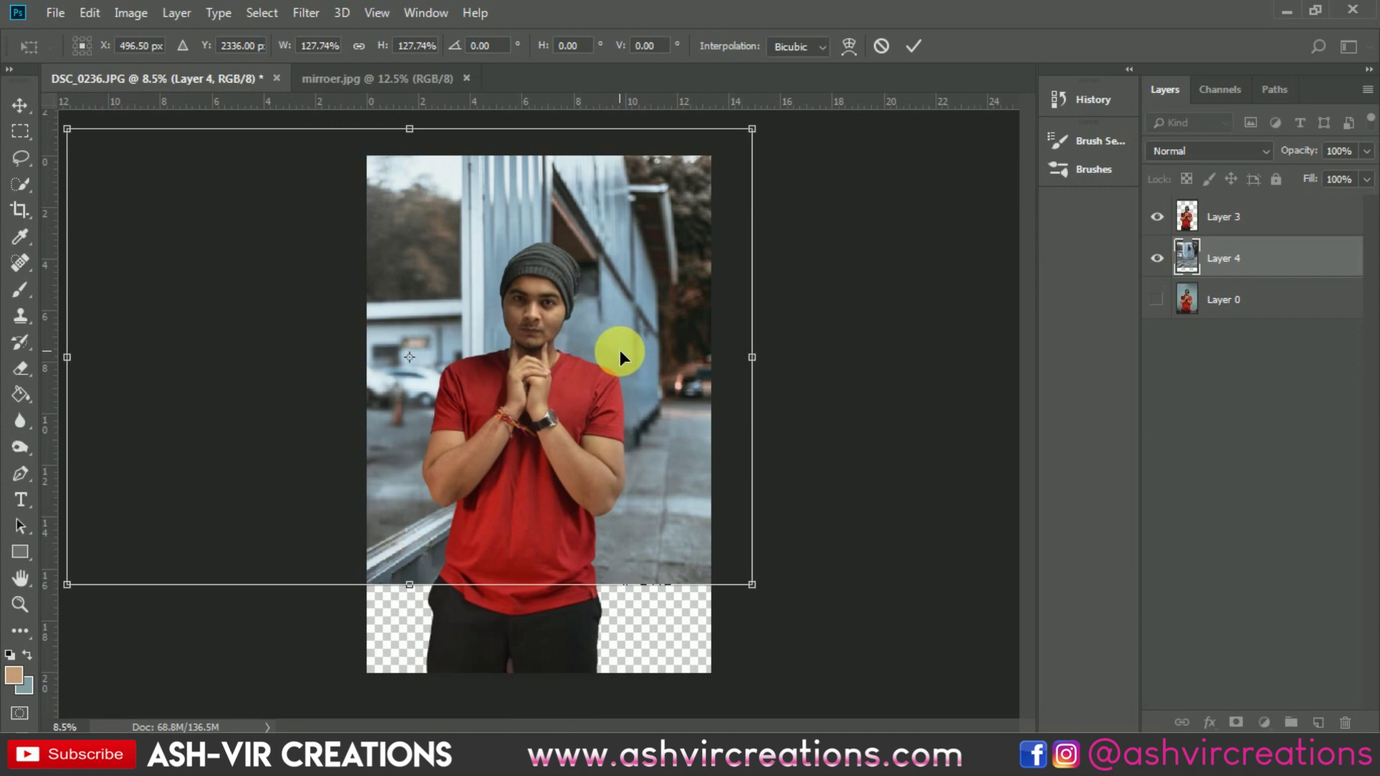
{"action": "key", "text": "Return"}
Scale the Layer 4 background down to about 96.7%, keeping the building behind the subject
{"action": "scroll", "coordinate": [526, 286], "scroll_direction": "up", "scroll_amount": 3}
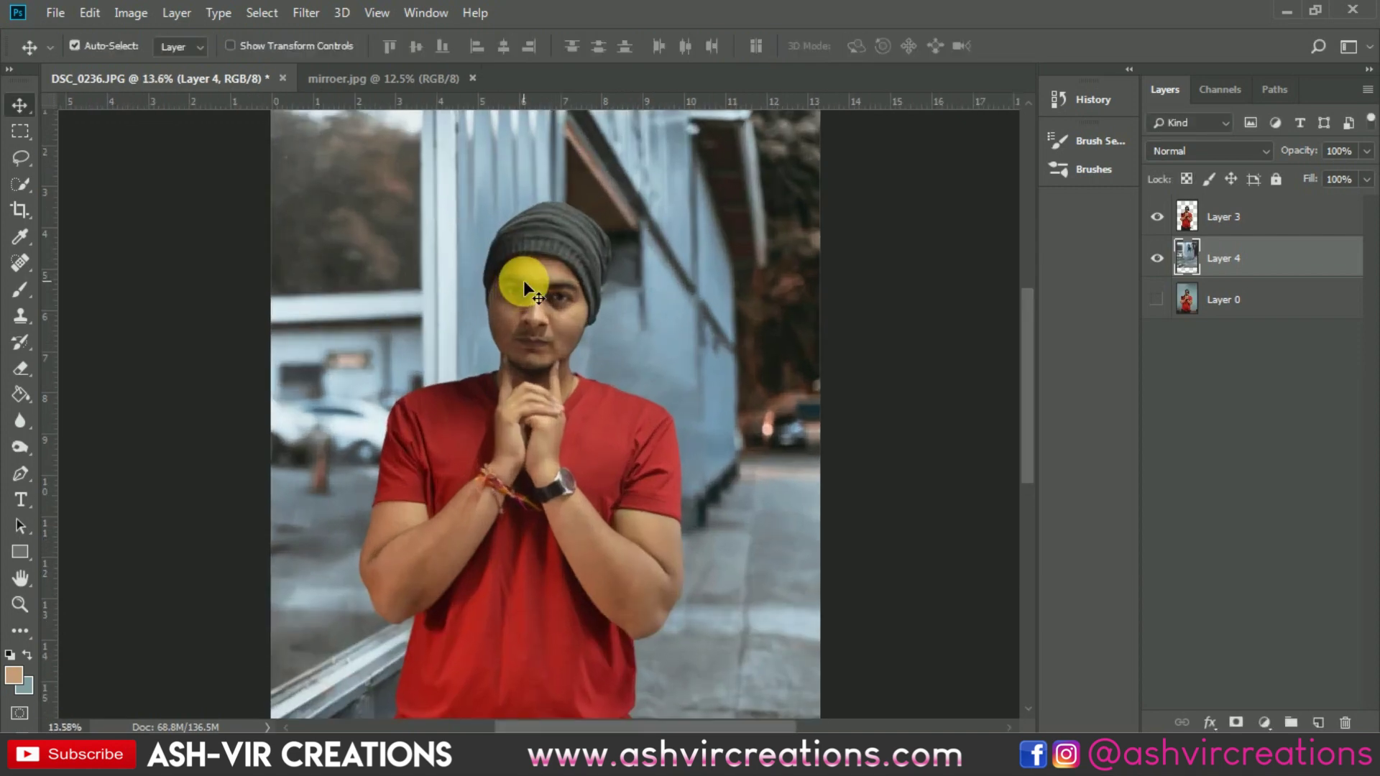
{"action": "scroll", "coordinate": [735, 374], "scroll_direction": "down", "scroll_amount": 2}
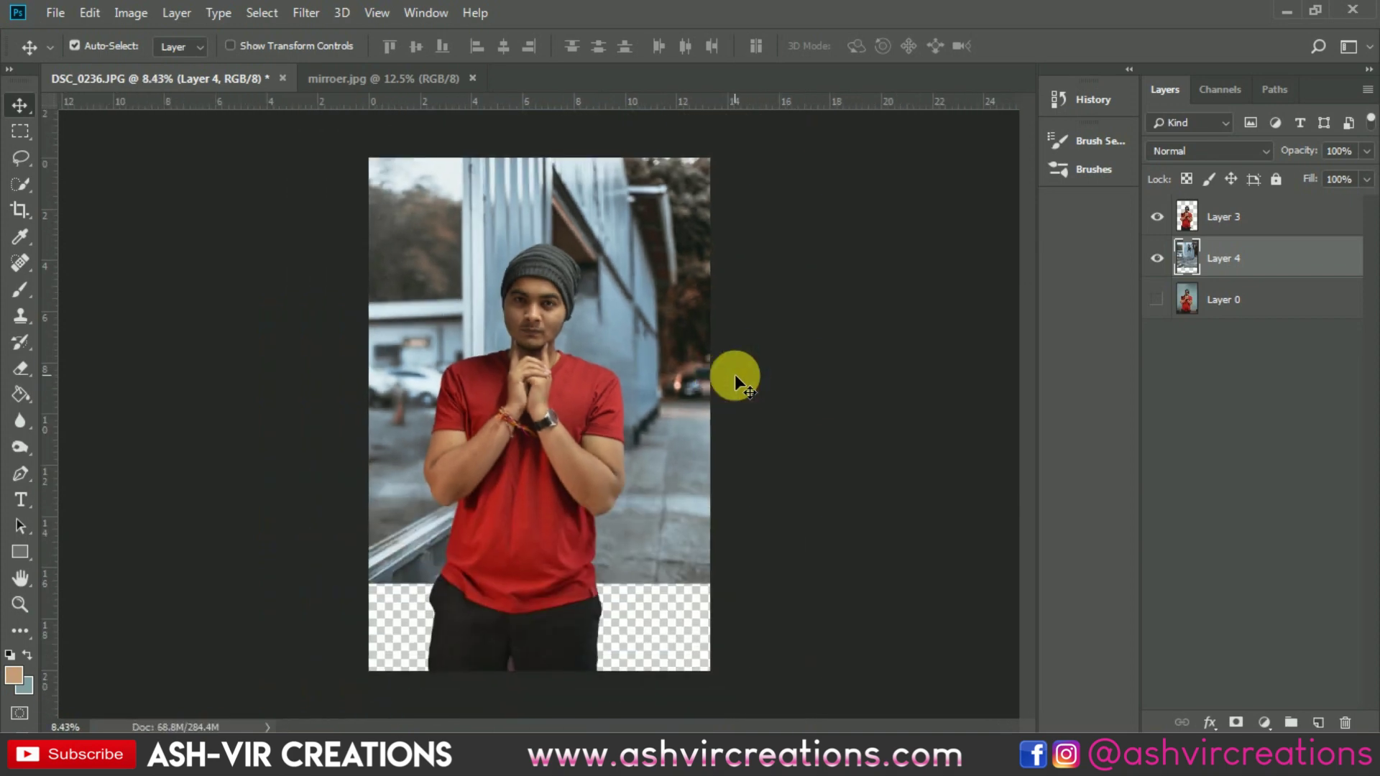
{"action": "scroll", "coordinate": [613, 320], "scroll_direction": "up", "scroll_amount": 2}
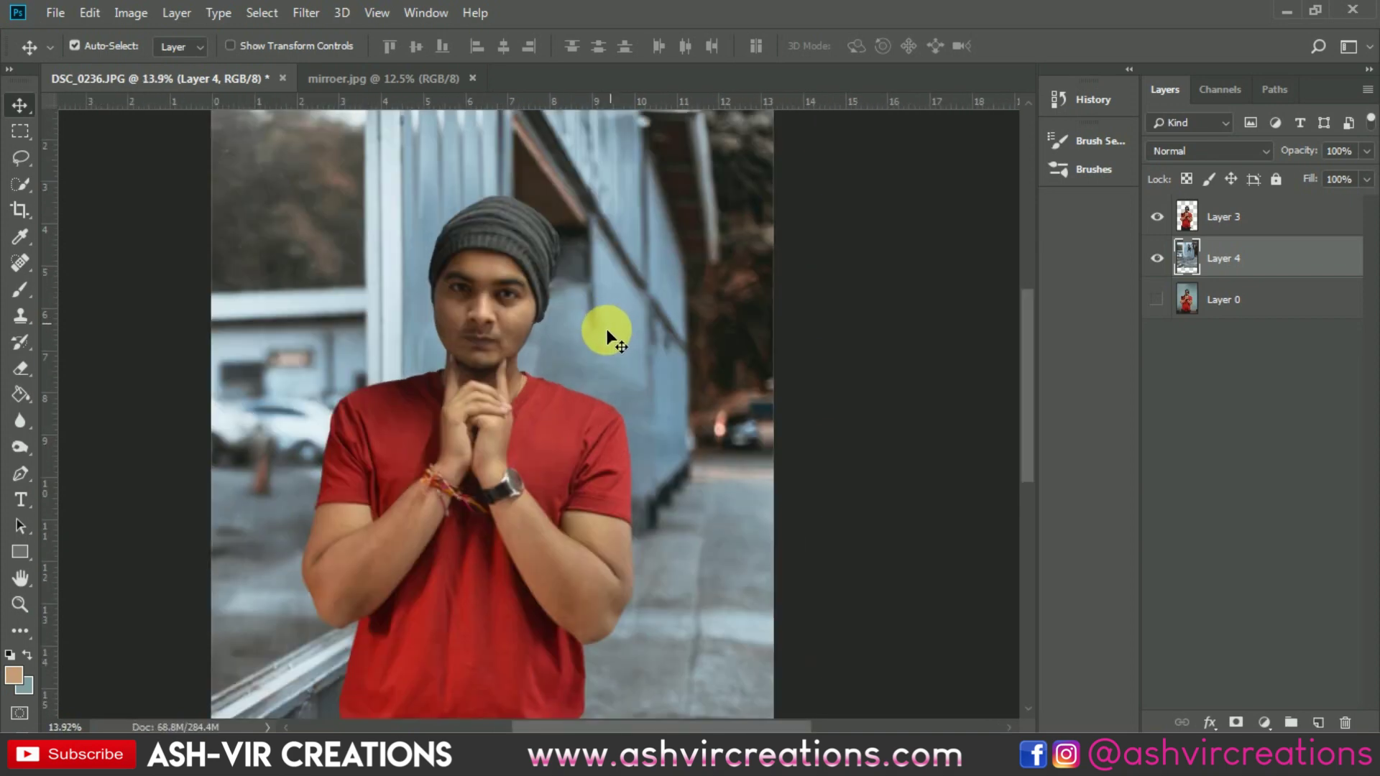
{"action": "left_click_drag", "start_coordinate": [578, 351], "coordinate": [695, 272]}
{"action": "key", "text": "ctrl+minus"}
{"action": "key", "text": "ctrl+t"}
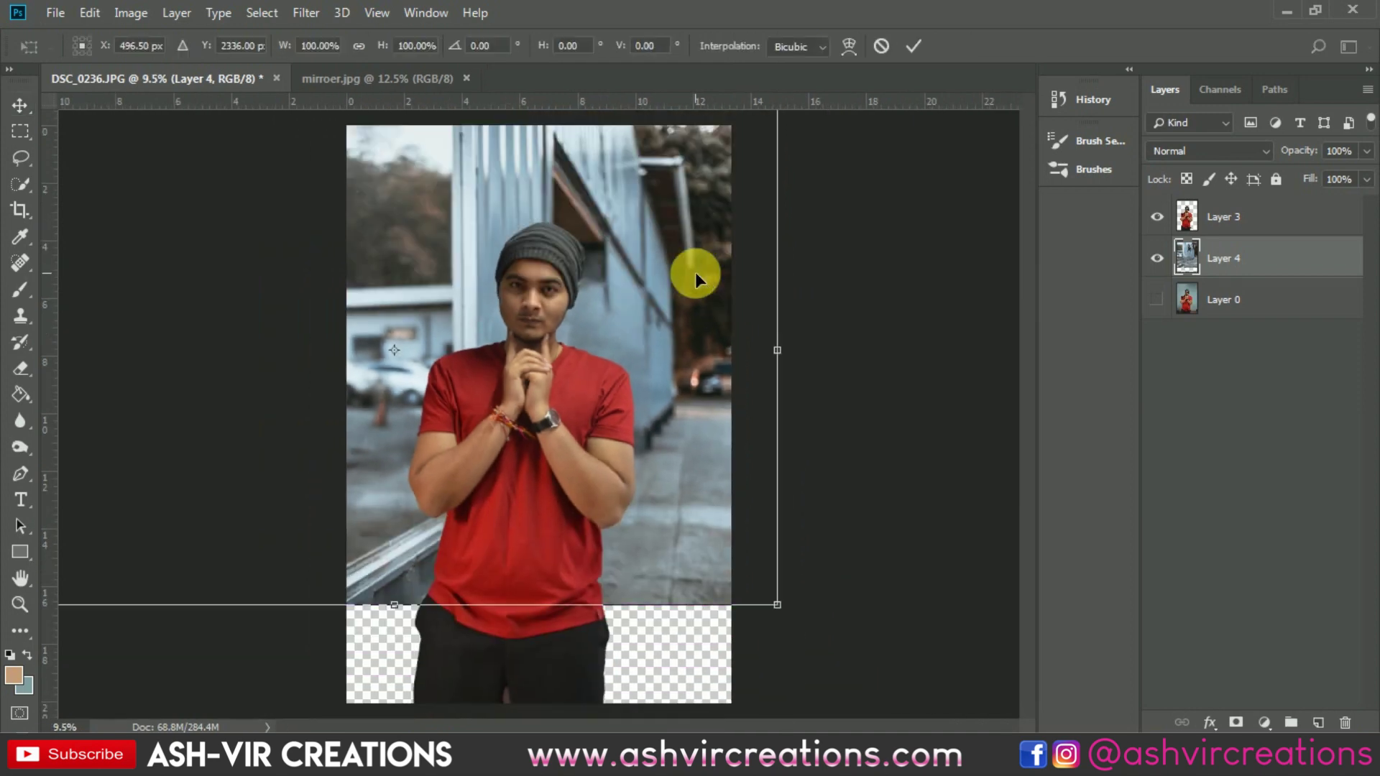
{"action": "key", "text": "ctrl+minus"}
{"action": "left_click_drag", "start_coordinate": [733, 186], "coordinate": [719, 189]}
{"action": "left_click_drag", "start_coordinate": [152, 184], "coordinate": [161, 188]}
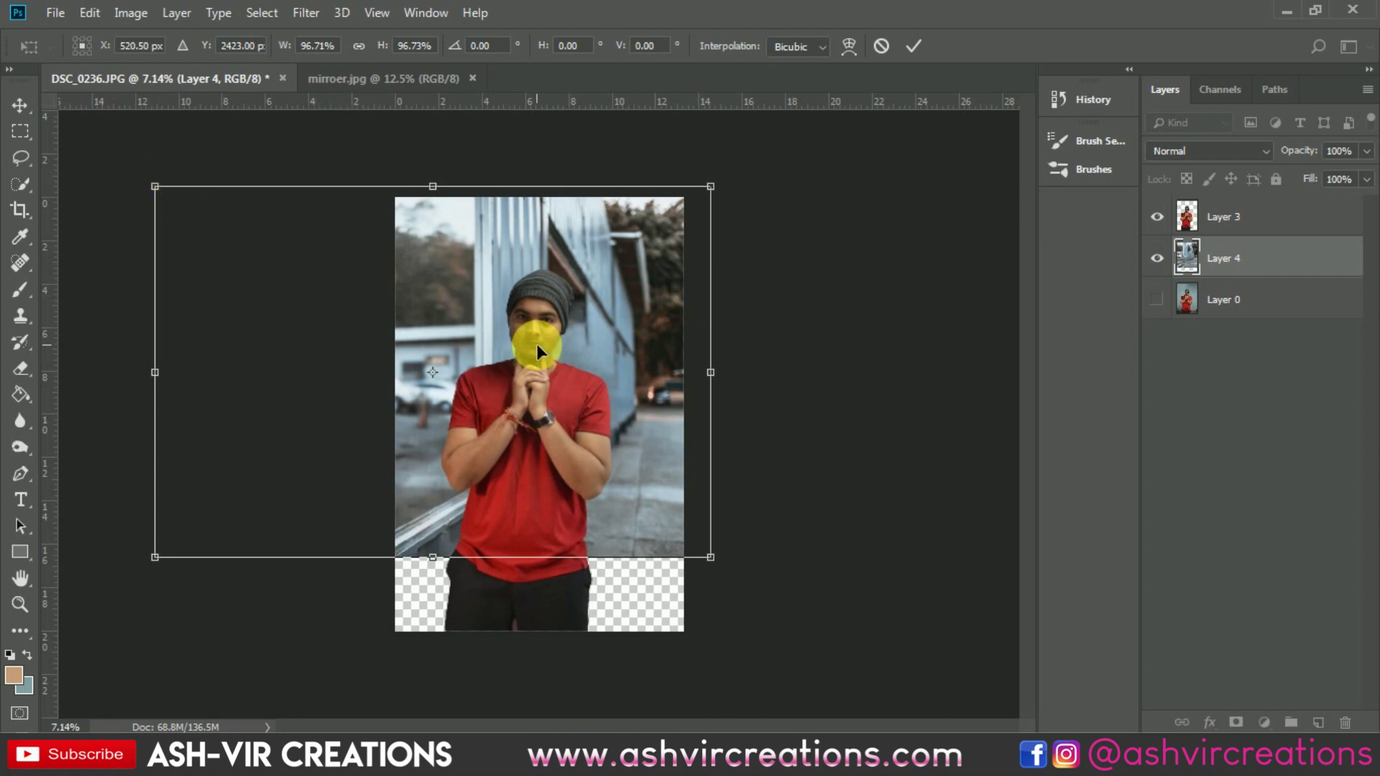
{"action": "key", "text": "ctrl+plus"}
{"action": "left_click_drag", "start_coordinate": [537, 344], "coordinate": [575, 363]}
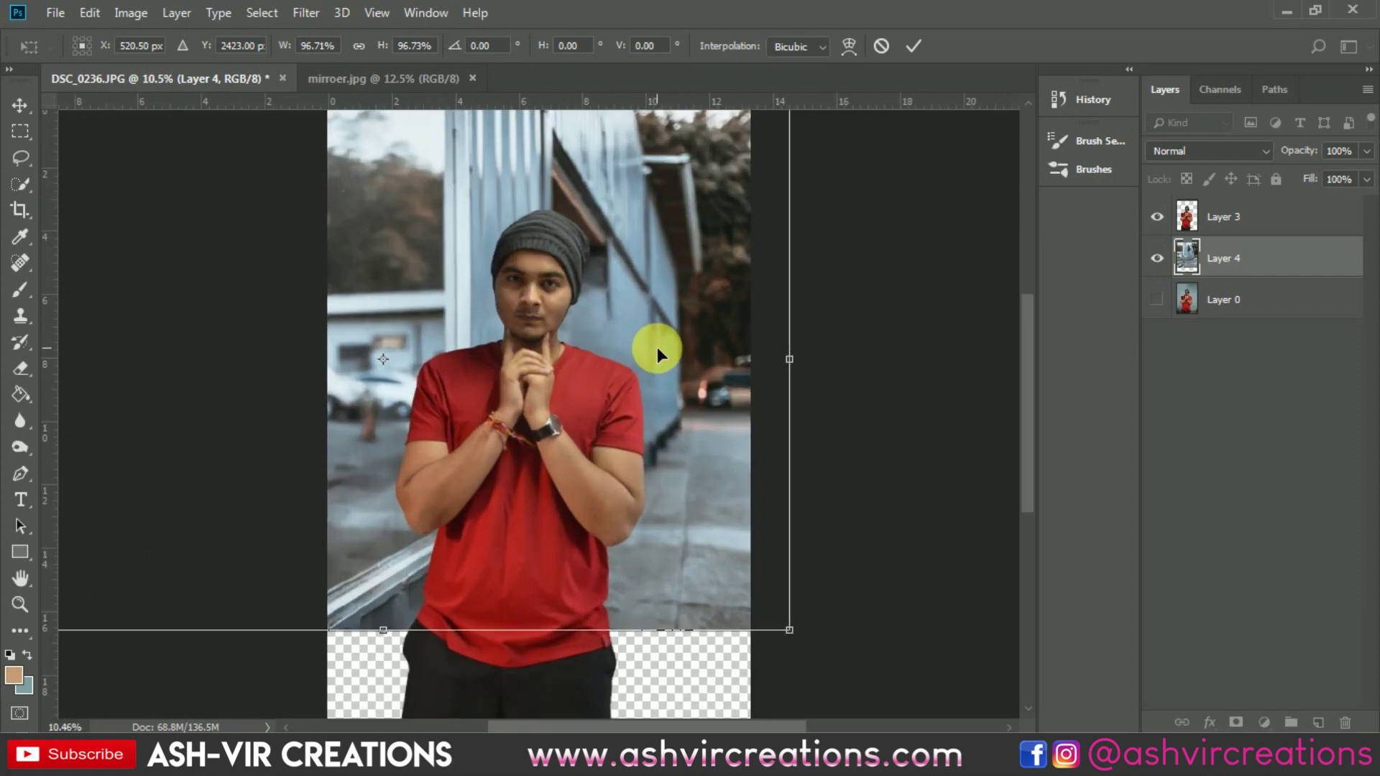
{"action": "key", "text": "Return"}
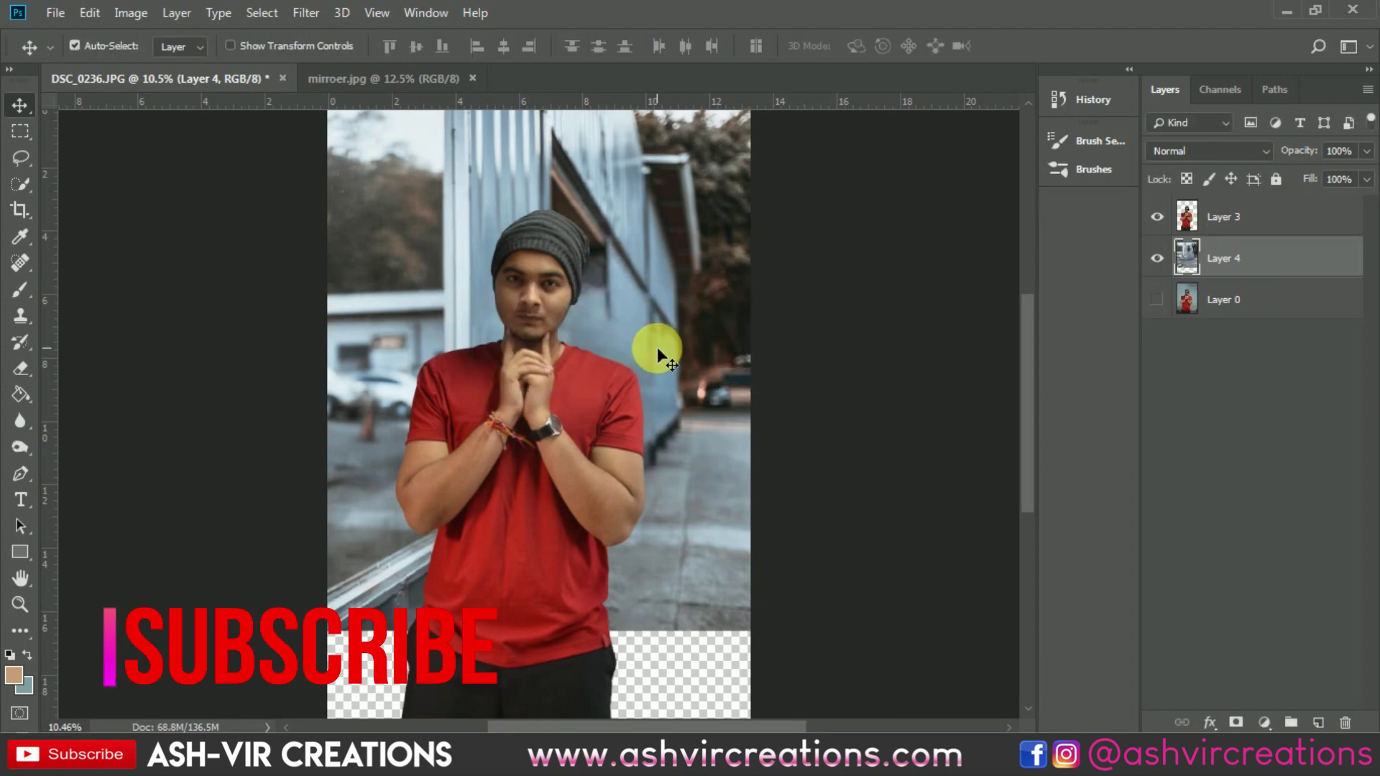
Load Layer 4's outline as a selection and crop the canvas to its full landscape extent
{"action": "scroll", "coordinate": [655, 347], "scroll_direction": "down", "scroll_amount": 2}
{"action": "scroll", "coordinate": [662, 351], "scroll_direction": "down", "scroll_amount": 1}
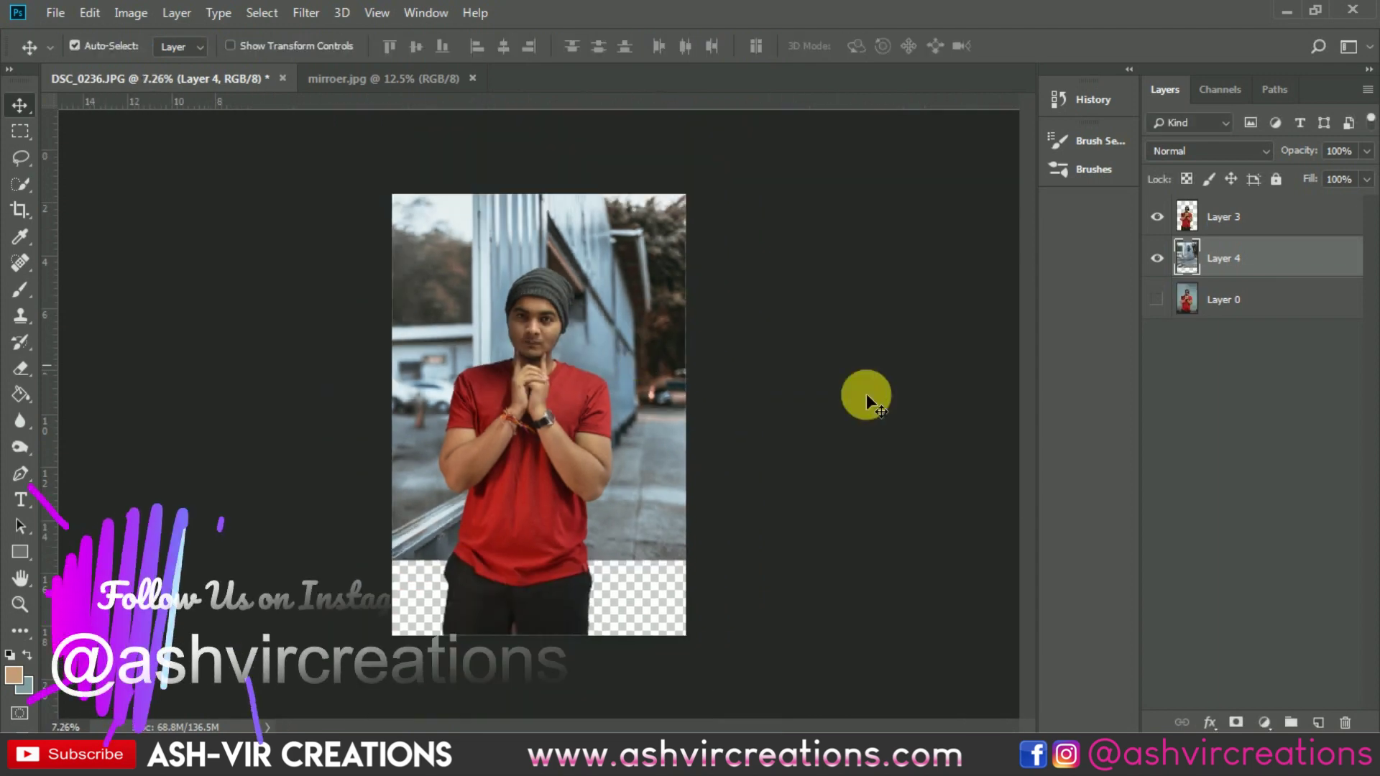
{"action": "key", "text": "ctrl"}
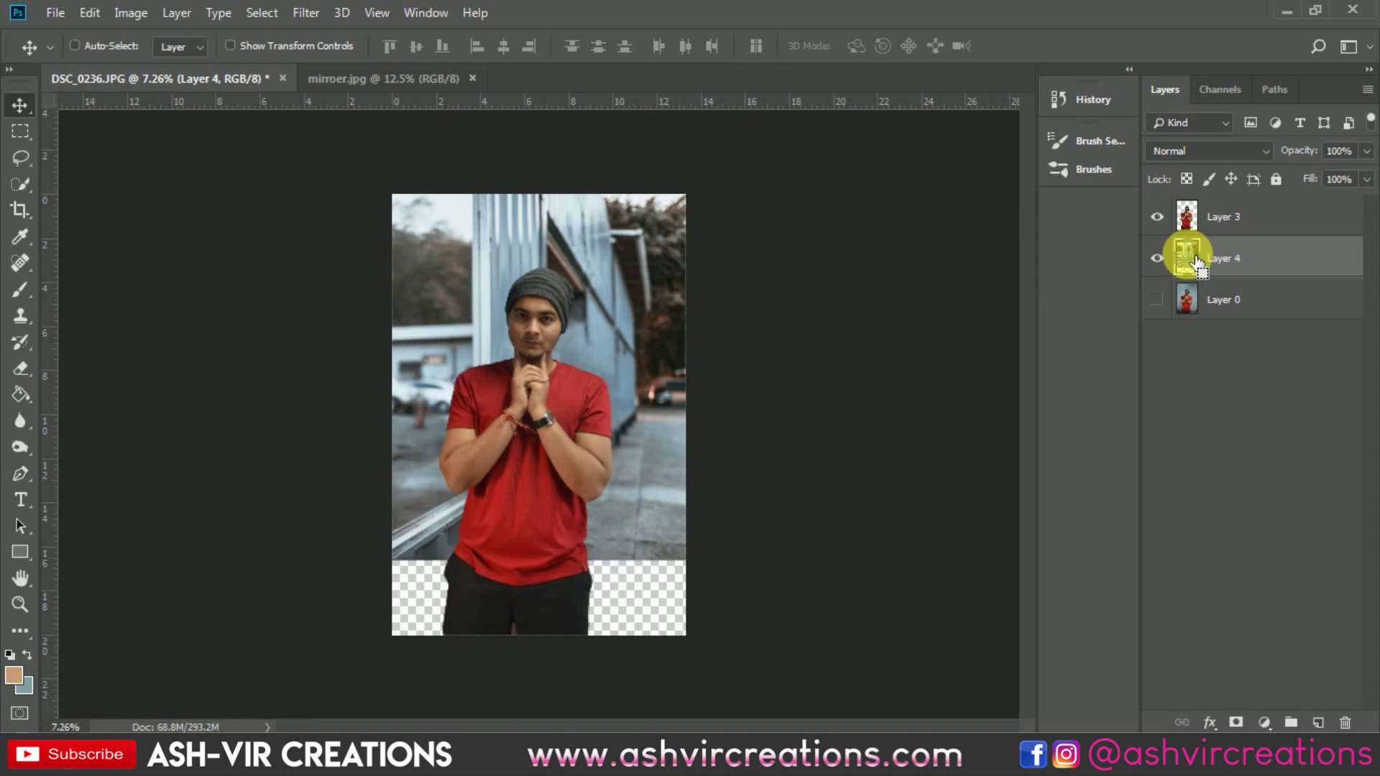
{"action": "left_click", "coordinate": [1187, 258], "text": "ctrl"}
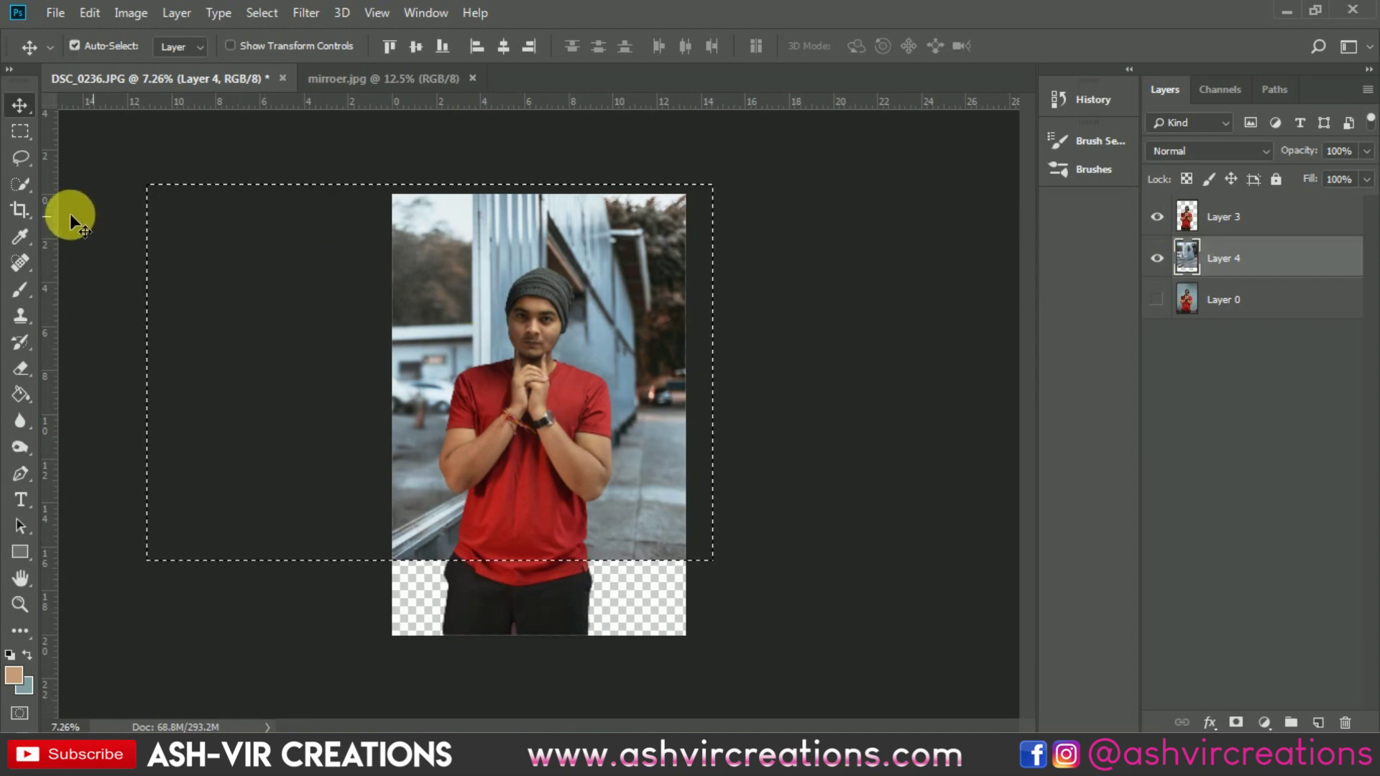
{"action": "left_click", "coordinate": [22, 210]}
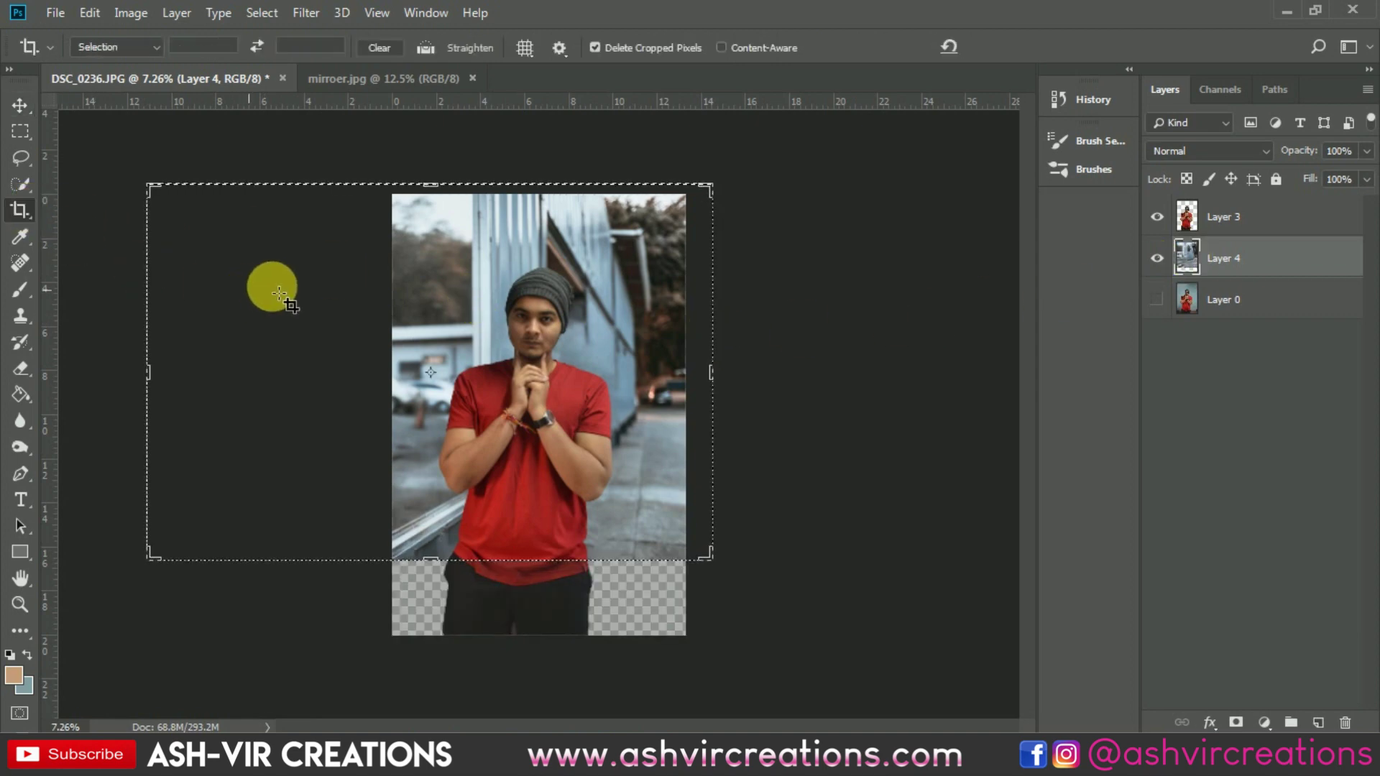
{"action": "left_click", "coordinate": [480, 342]}
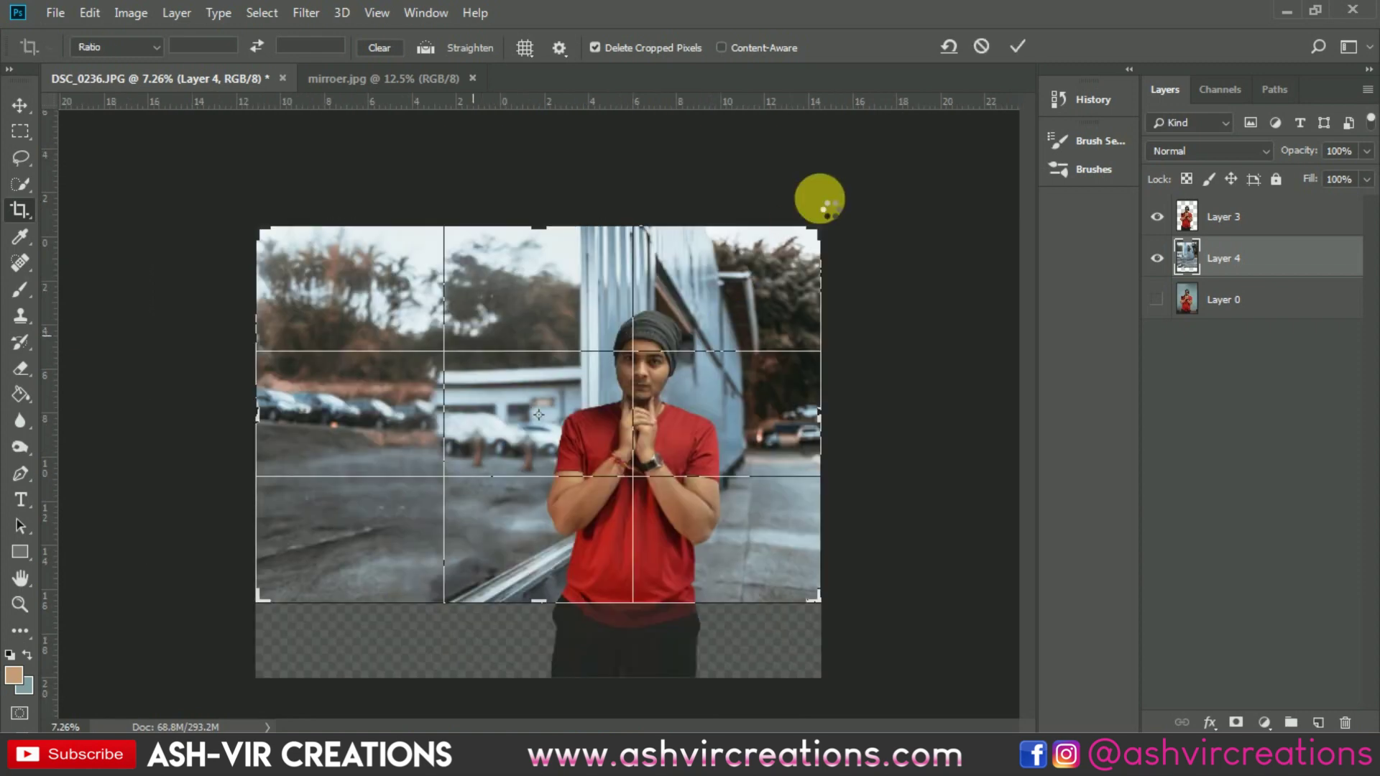
{"action": "left_click", "coordinate": [1017, 45]}
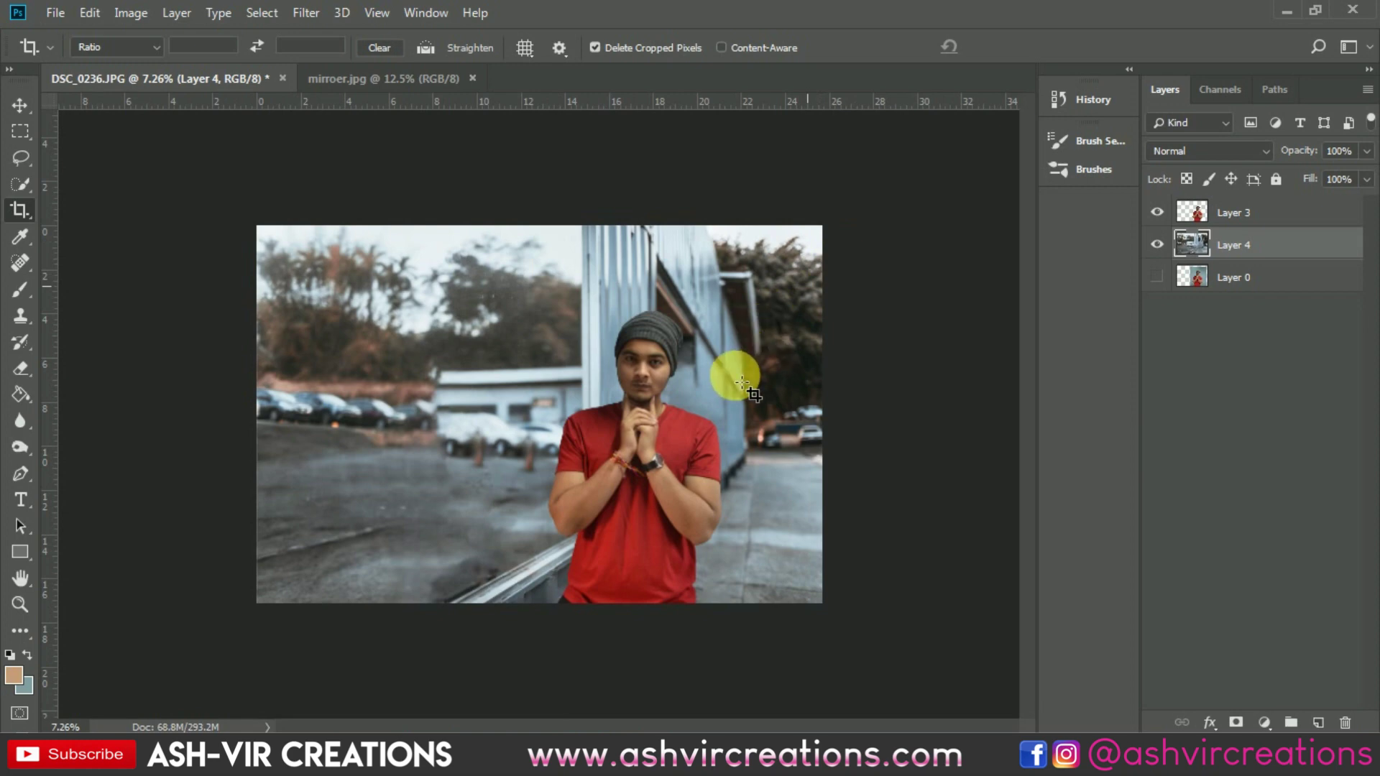
Make the subject cutout on Layer 3 the active layer with the Move tool
{"action": "key", "text": "v"}
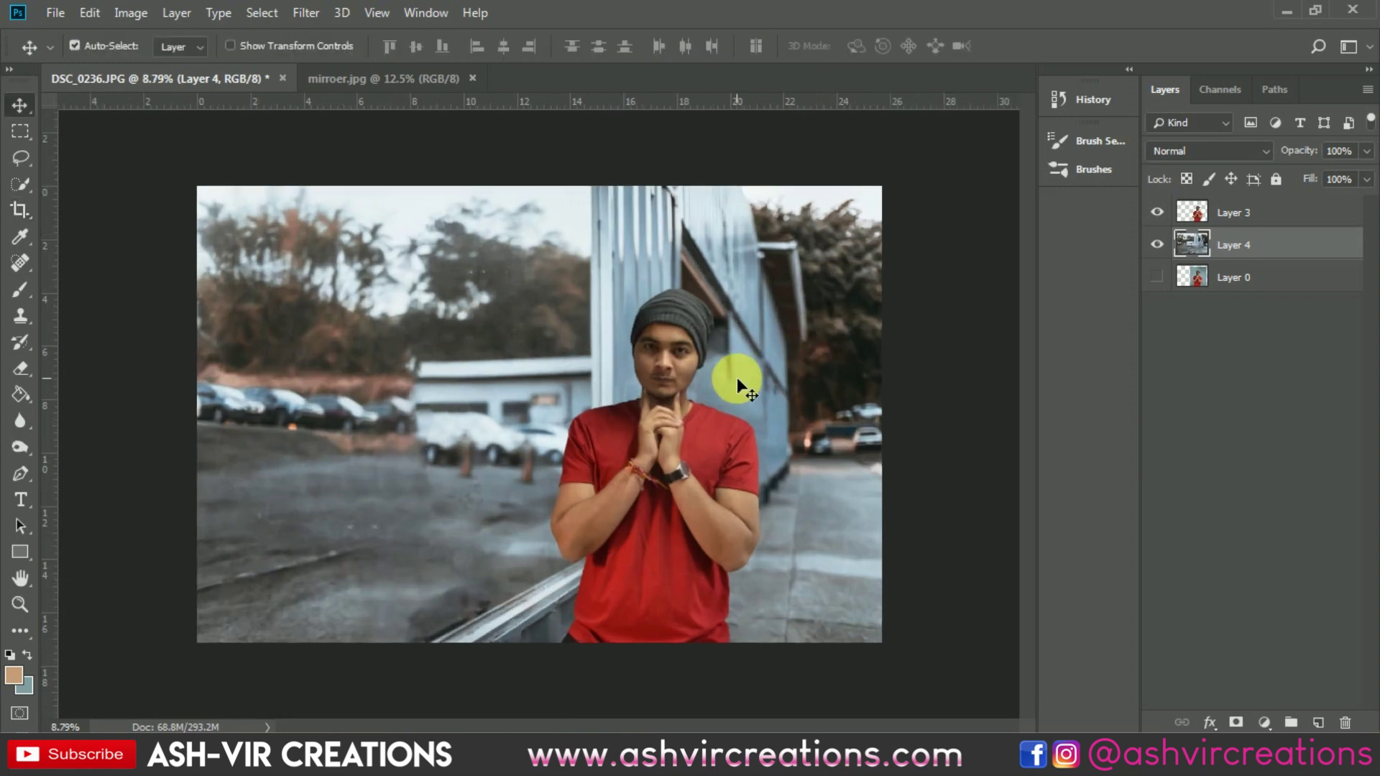
{"action": "left_click", "coordinate": [22, 128]}
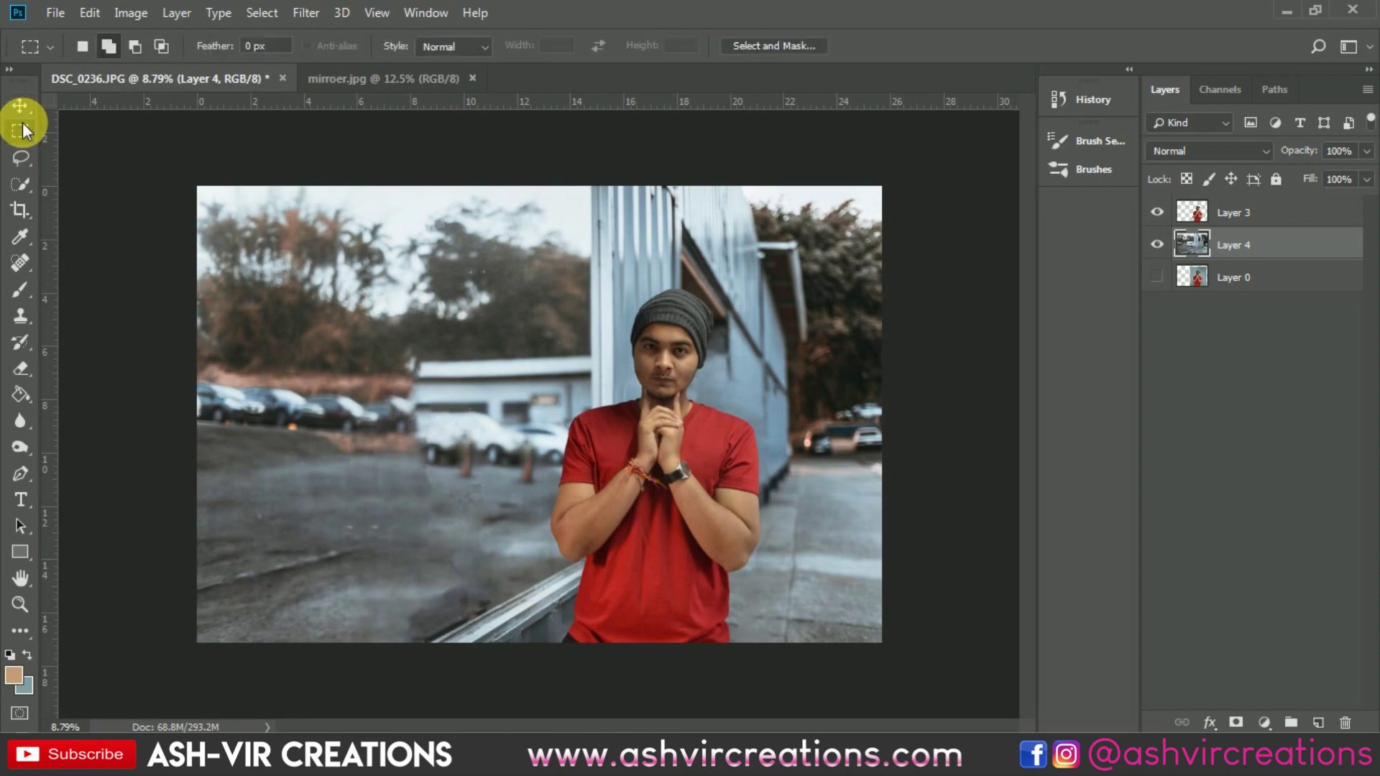
{"action": "left_click", "coordinate": [26, 110]}
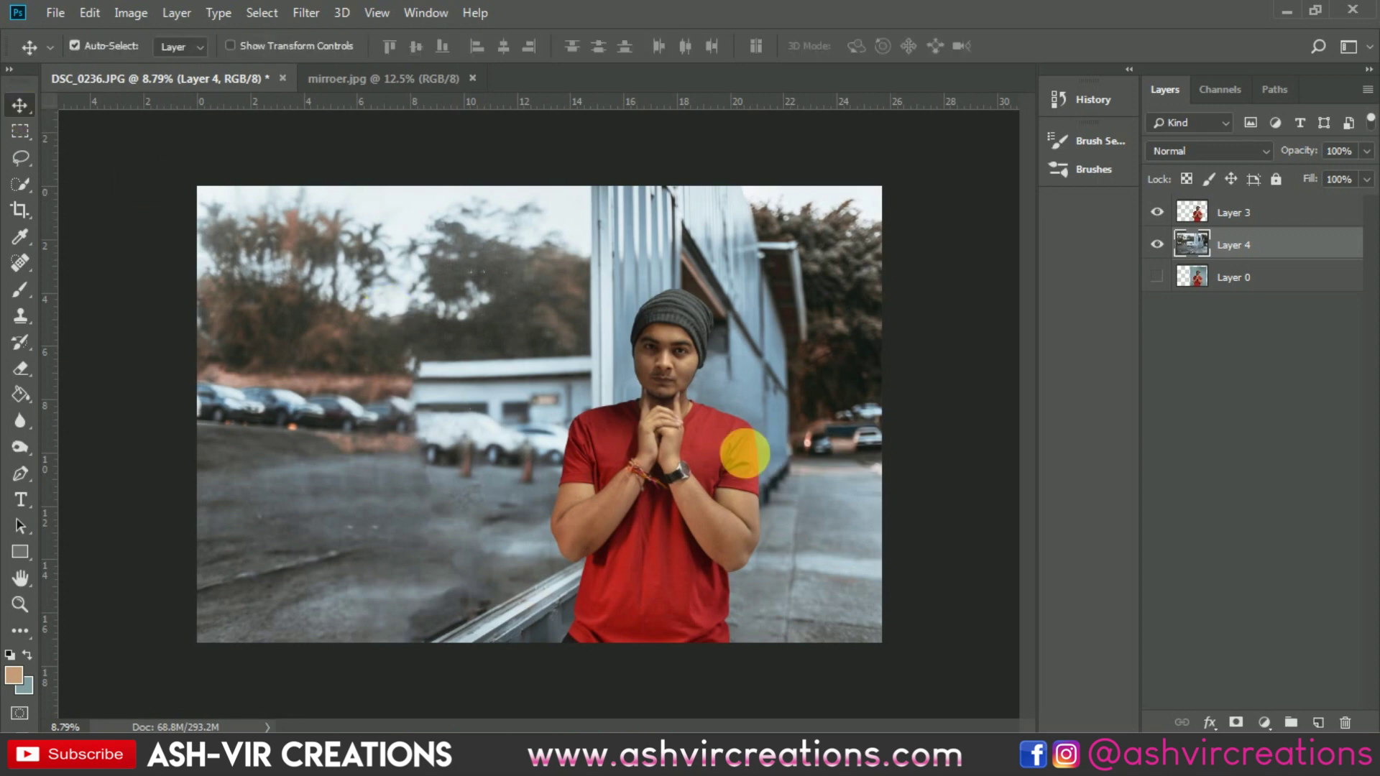
{"action": "scroll", "coordinate": [744, 453], "scroll_direction": "up", "scroll_amount": 1}
{"action": "left_click", "coordinate": [674, 485]}
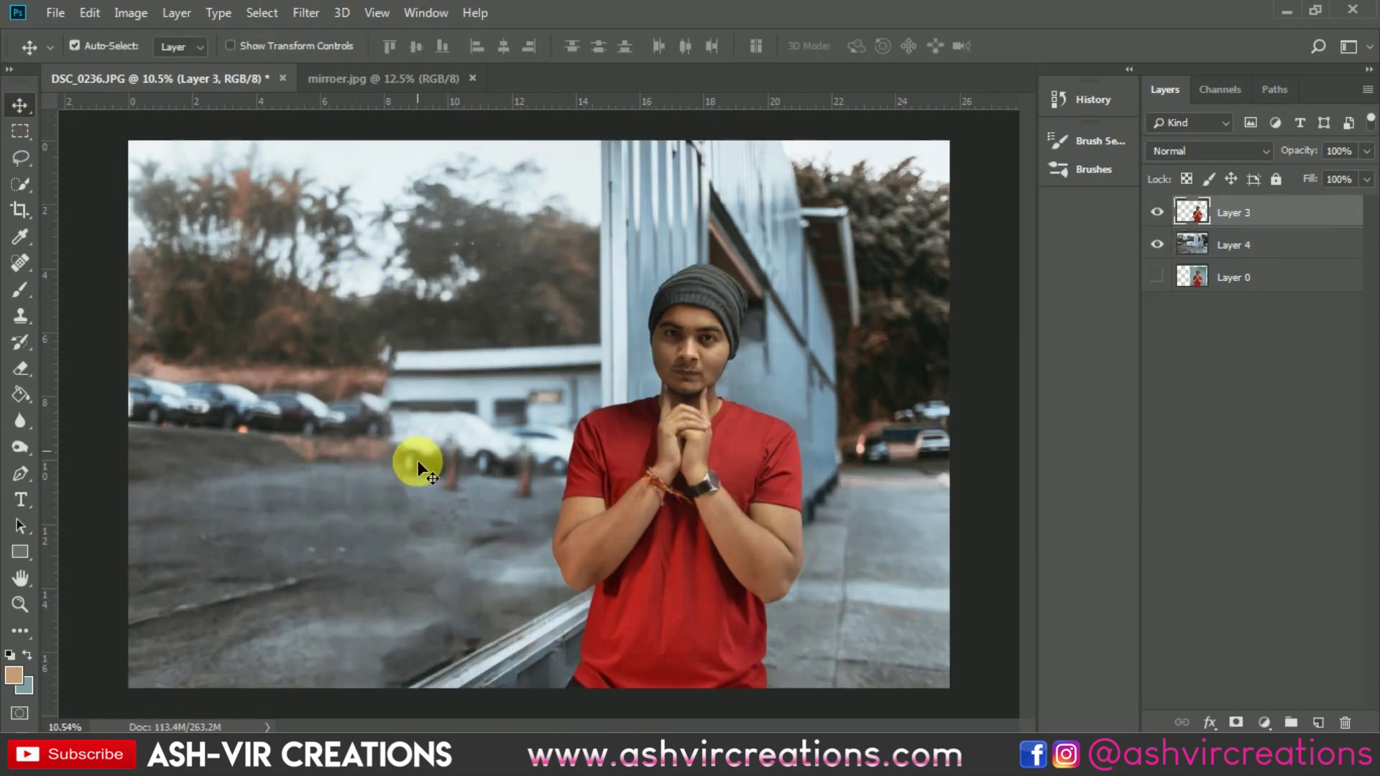
Resize the whole image to a width of 18 inches
{"action": "scroll", "coordinate": [542, 505], "scroll_direction": "down", "scroll_amount": 1}
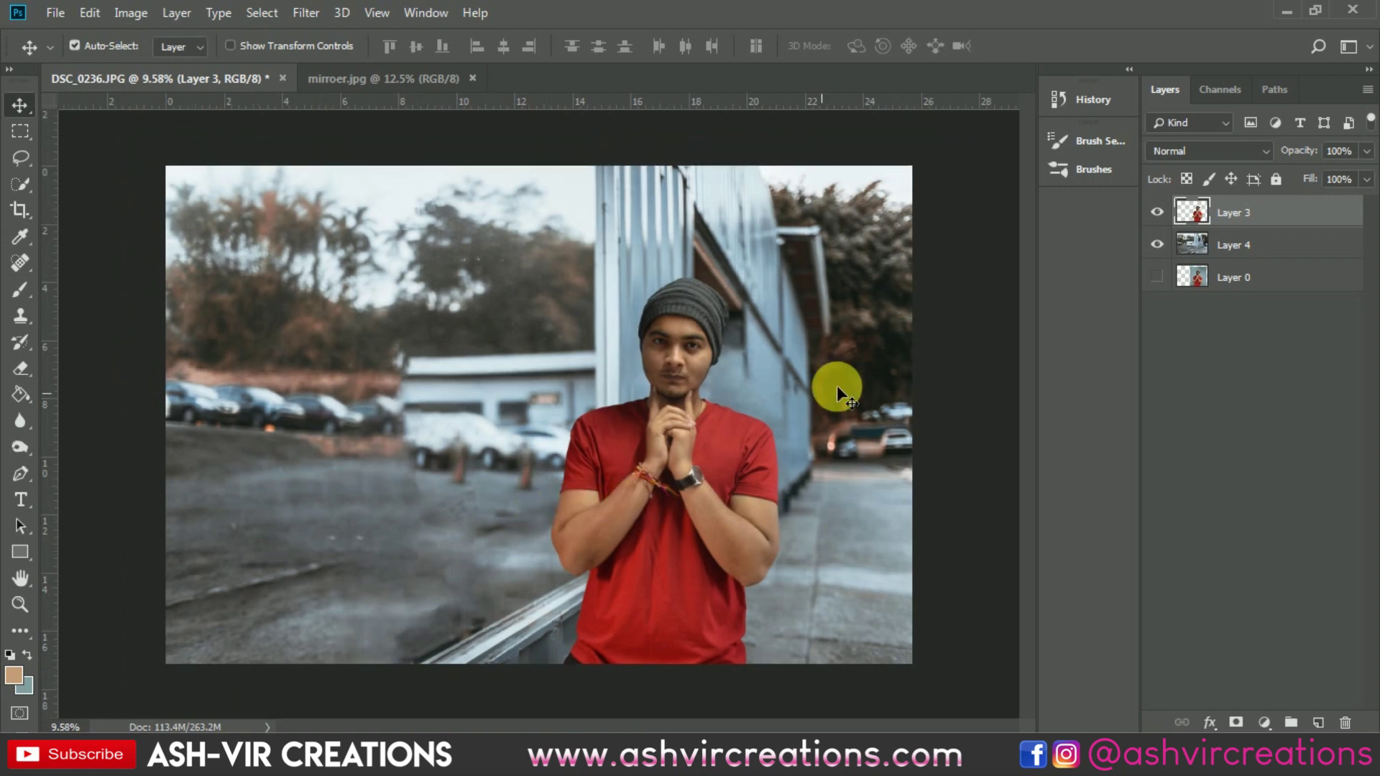
{"action": "left_click", "coordinate": [124, 13]}
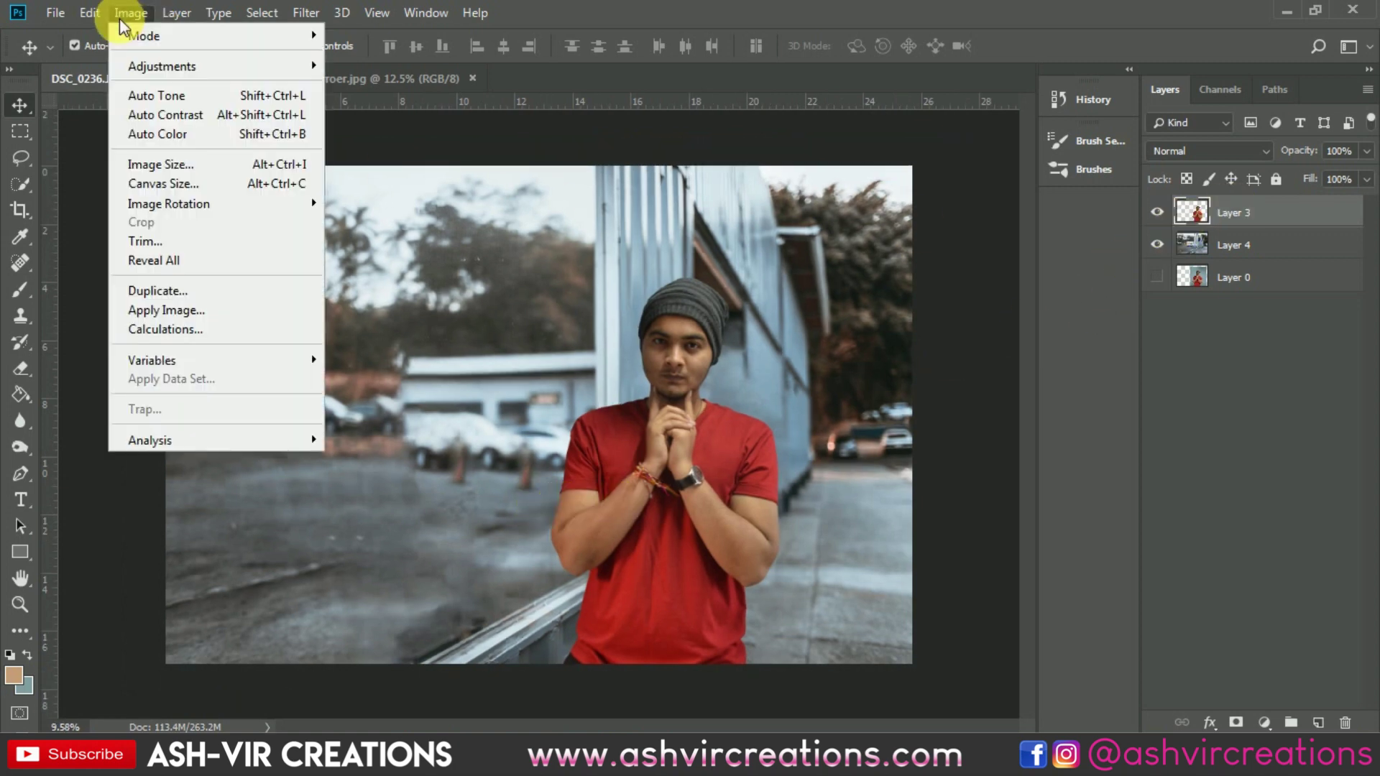
{"action": "left_click", "coordinate": [156, 166]}
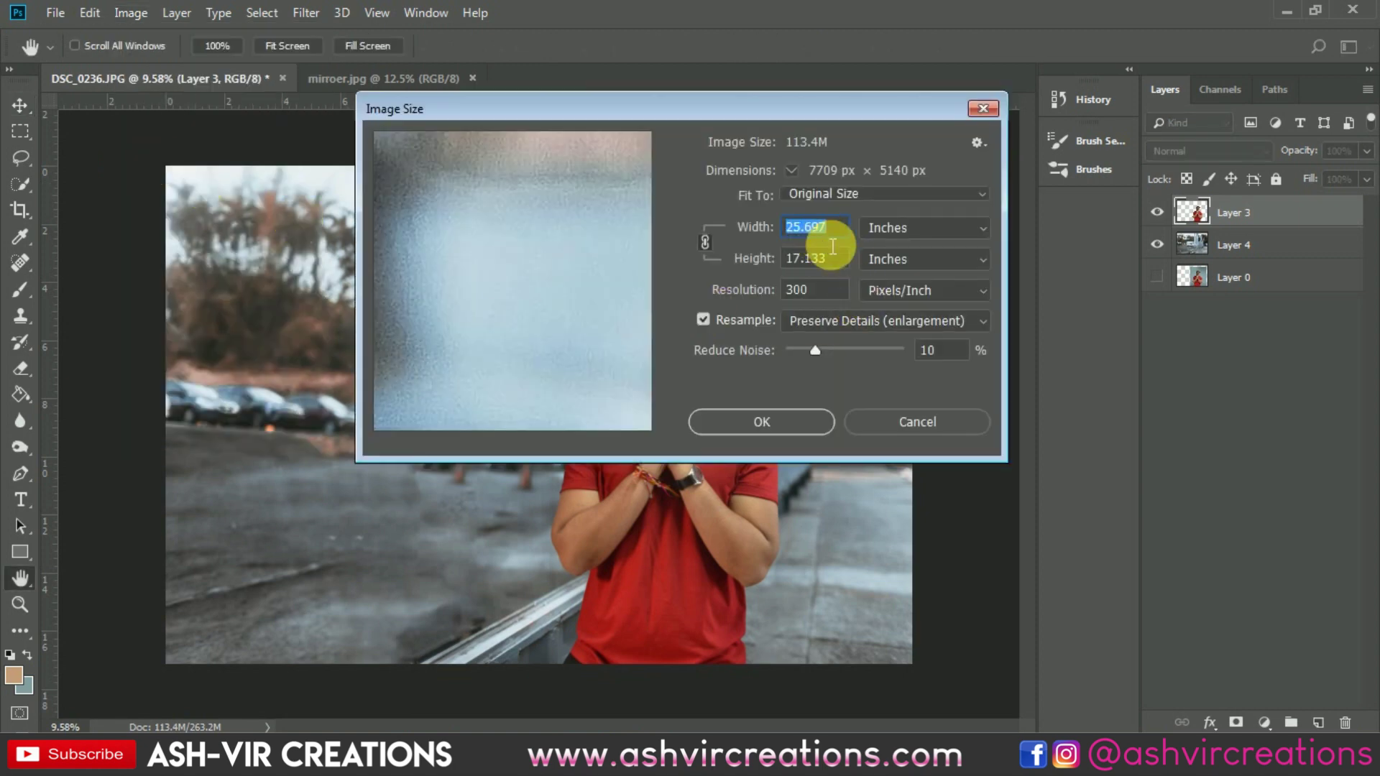
{"action": "type", "text": "18"}
{"action": "left_click", "coordinate": [758, 421]}
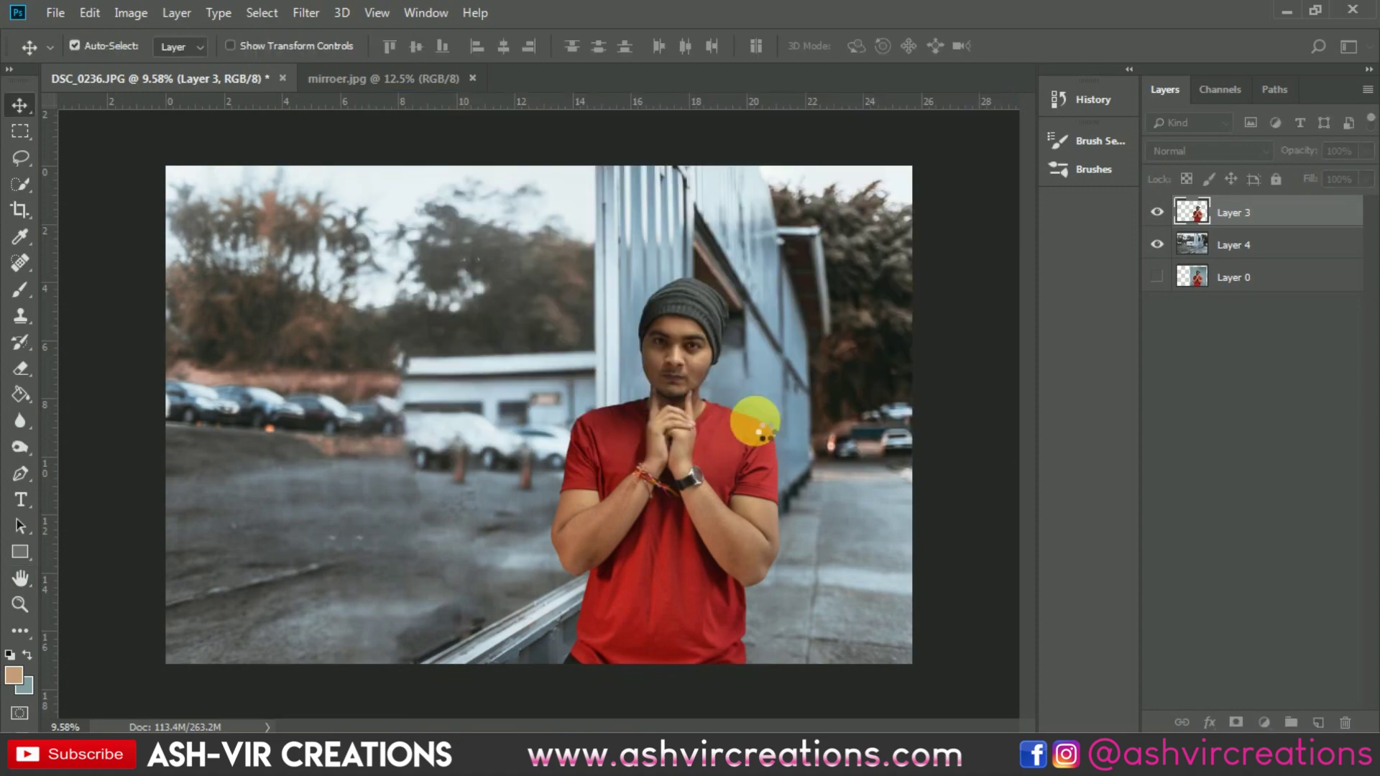
{"action": "scroll", "coordinate": [710, 405], "scroll_direction": "up", "scroll_amount": 5}
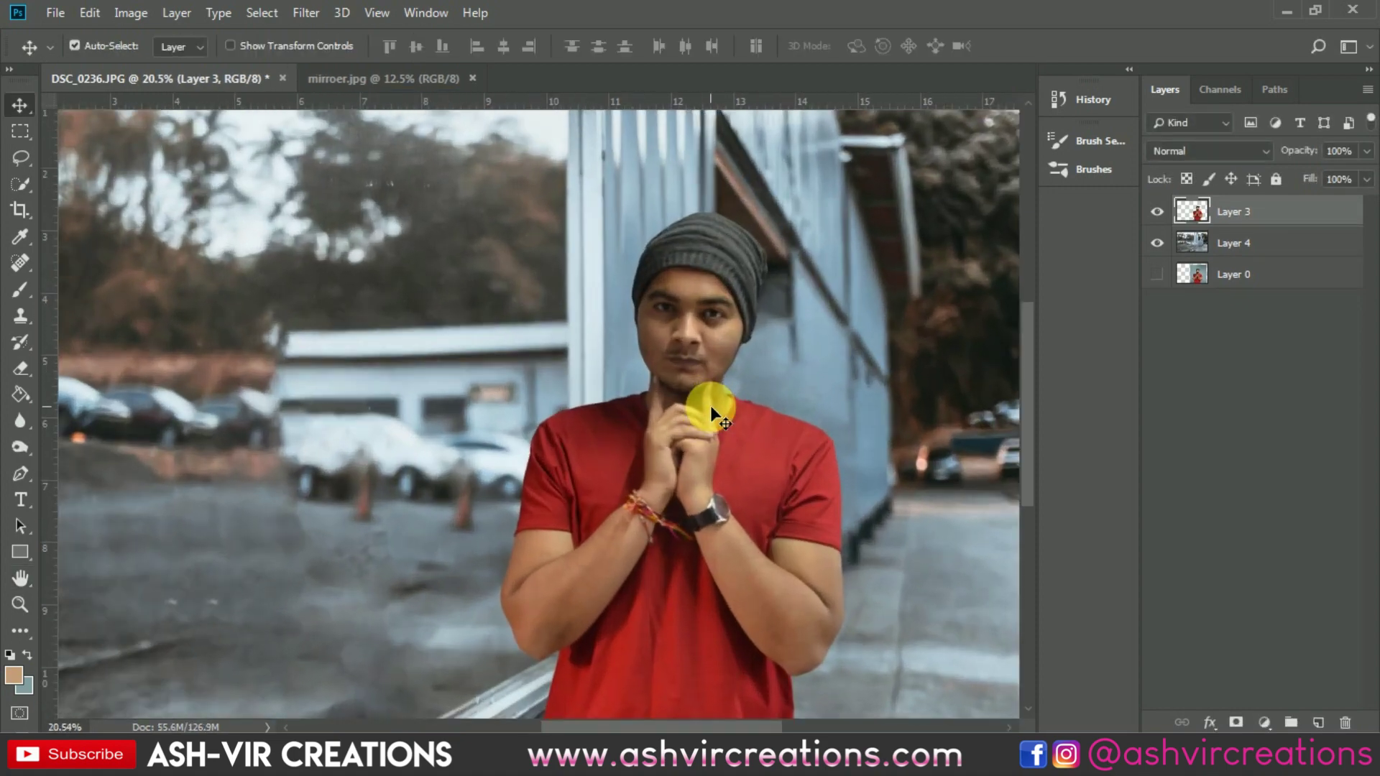
{"action": "scroll", "coordinate": [710, 405], "scroll_direction": "down", "scroll_amount": 5}
{"action": "scroll", "coordinate": [710, 405], "scroll_direction": "up", "scroll_amount": 2}
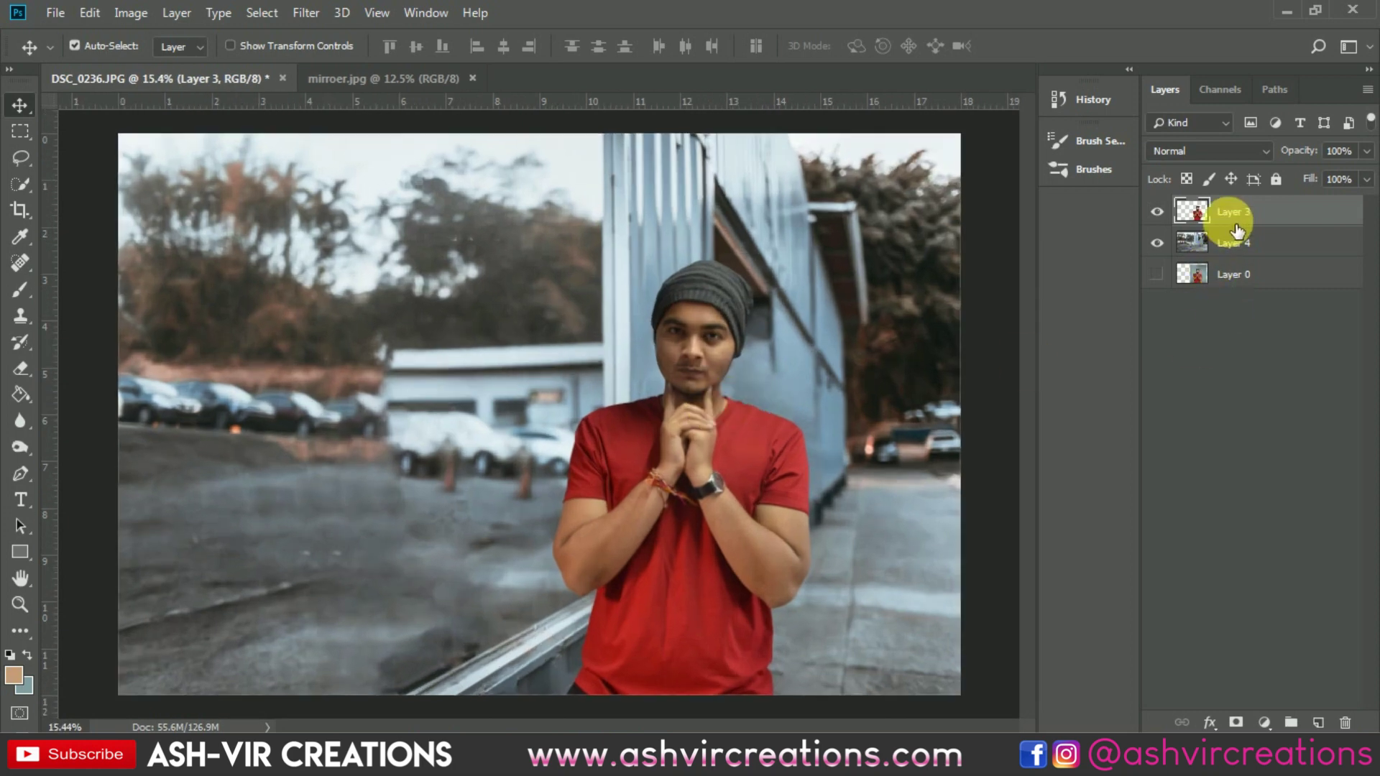
{"action": "right_click", "coordinate": [1254, 216]}
{"action": "left_click", "coordinate": [855, 234]}
{"action": "scroll", "coordinate": [752, 495], "scroll_direction": "up", "scroll_amount": 7}
{"action": "left_click_drag", "start_coordinate": [805, 415], "coordinate": [695, 302]}
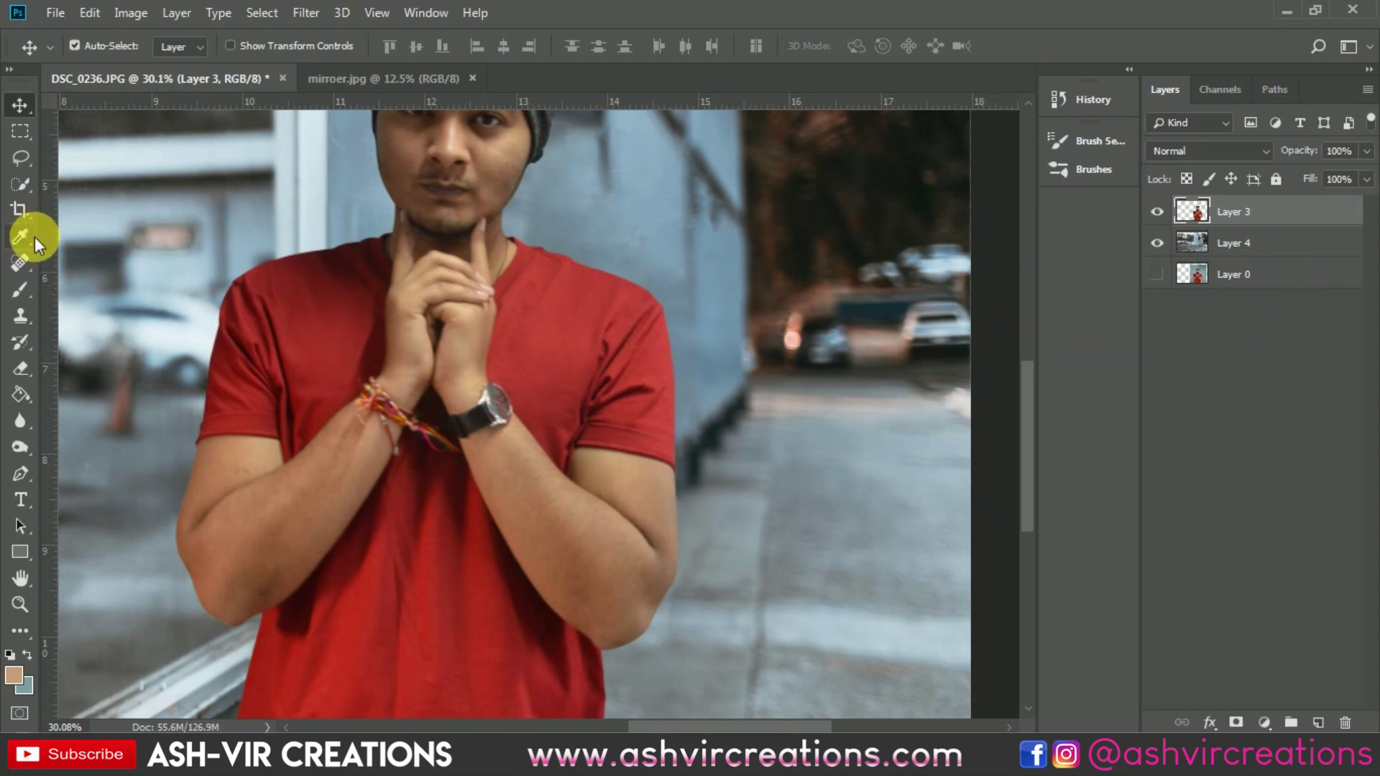
Set up the Blur tool with a 35 px Hard Round brush at 90% strength
{"action": "left_click", "coordinate": [20, 427]}
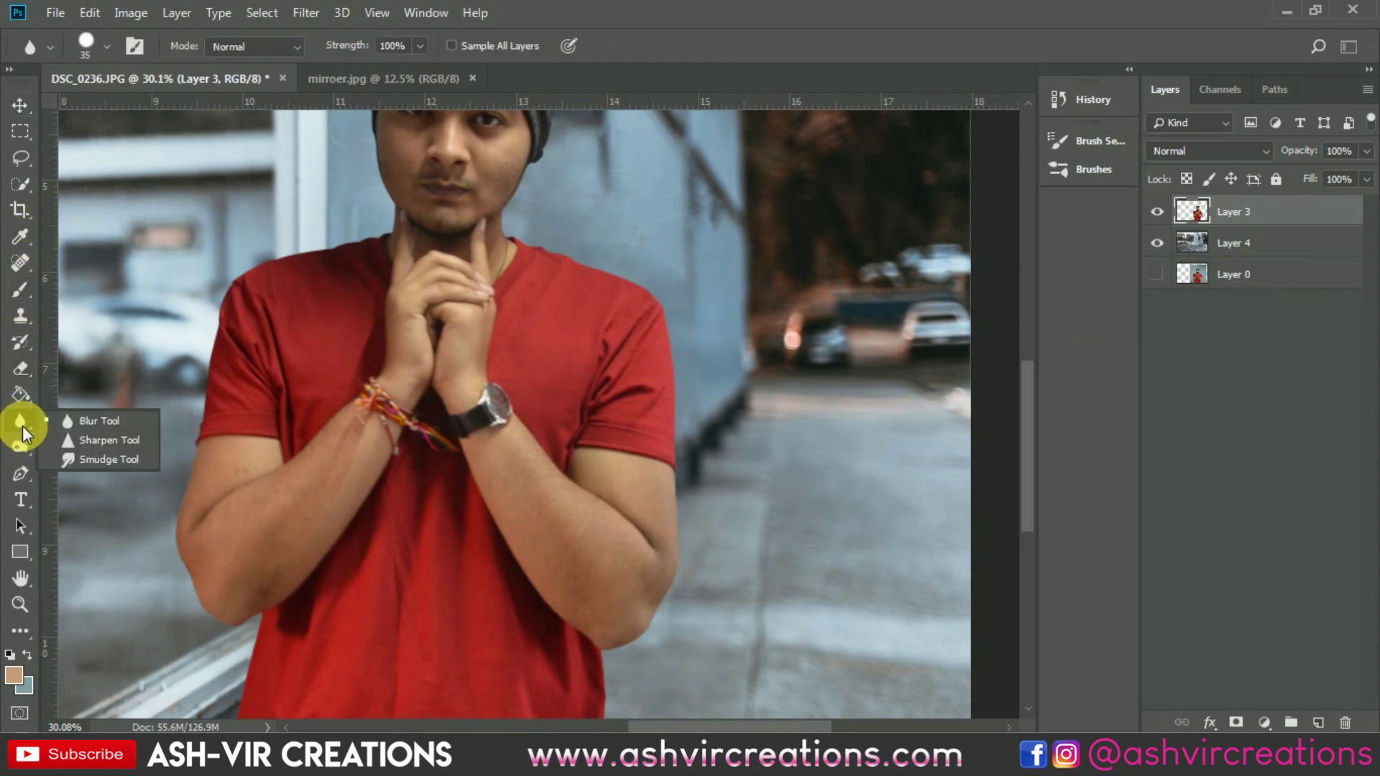
{"action": "left_click", "coordinate": [101, 421]}
{"action": "right_click", "coordinate": [323, 286]}
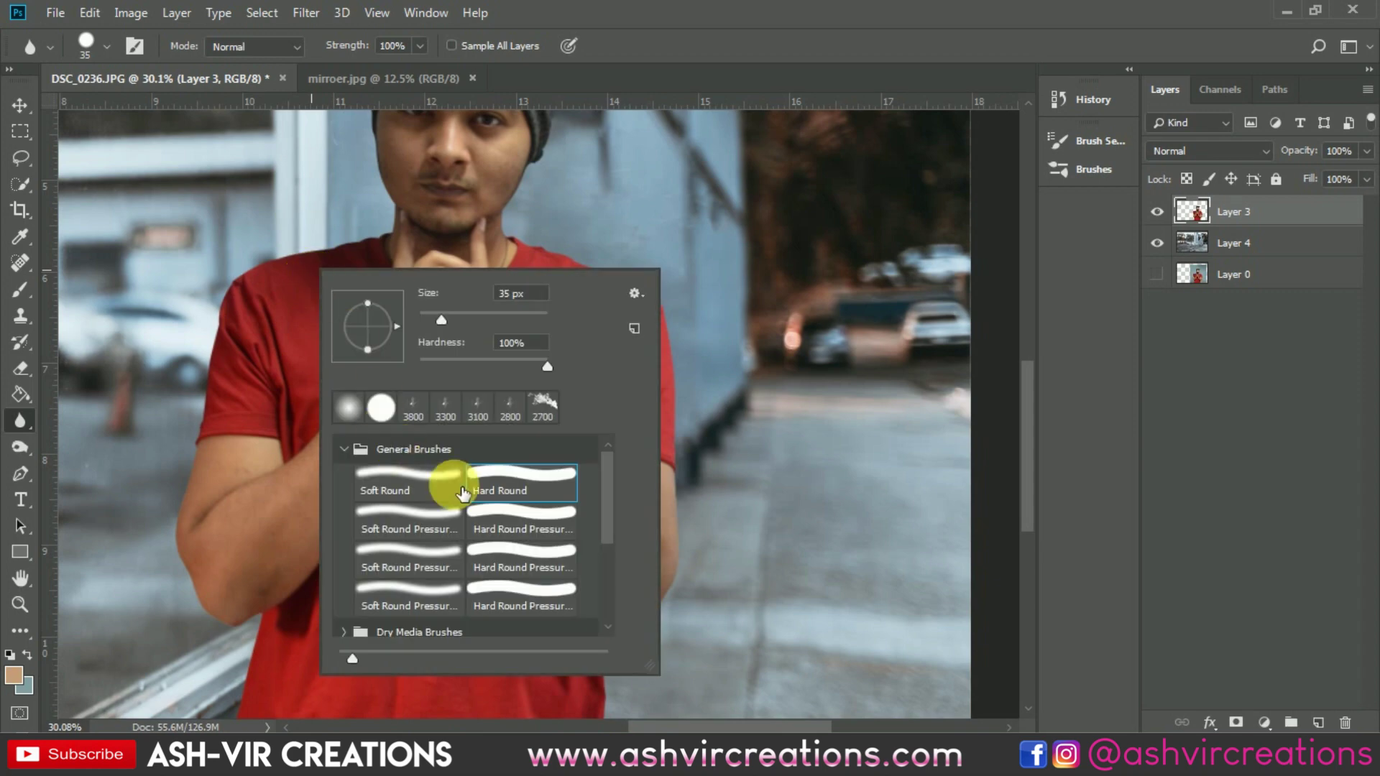
{"action": "double_click", "coordinate": [531, 483]}
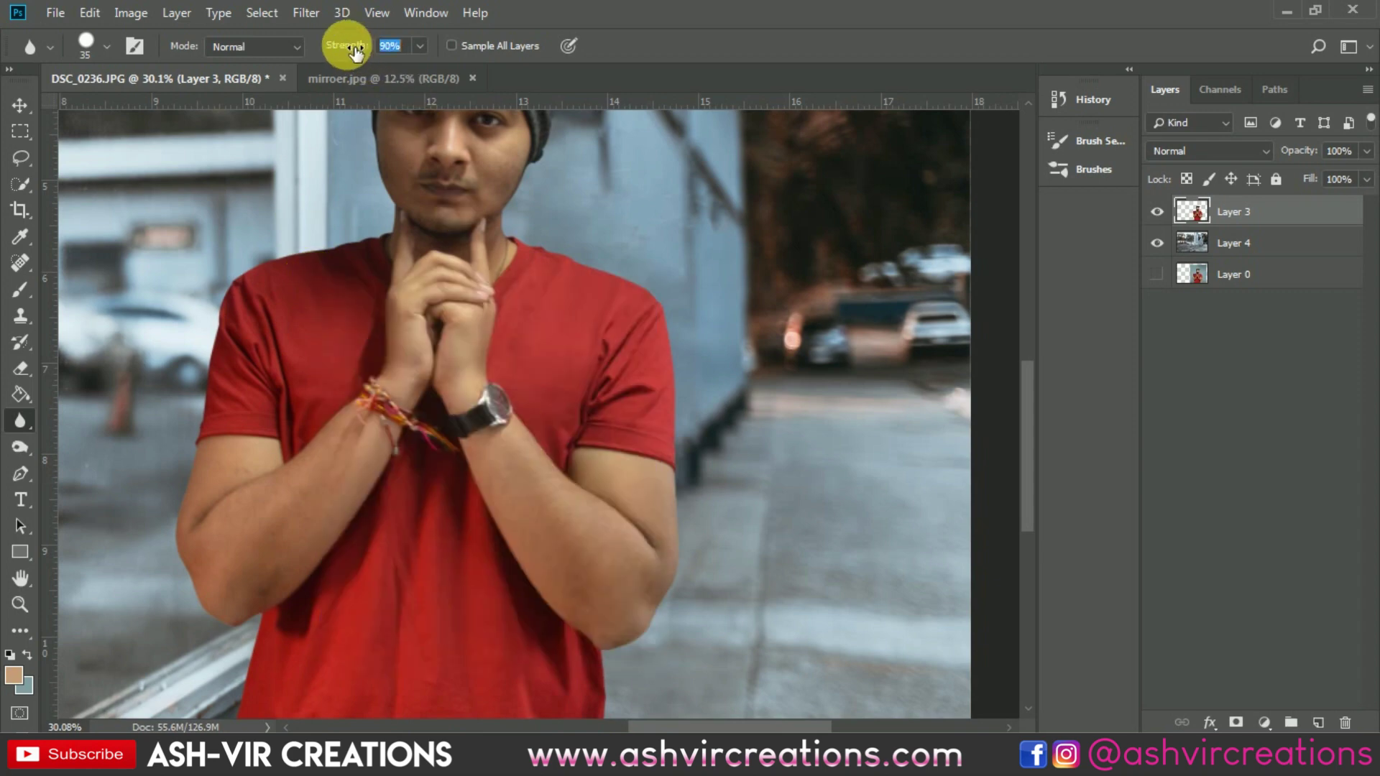
Blur the Layer 3 cutout's edge along the collar and shoulder nearest the blue wall
{"action": "scroll", "coordinate": [725, 367], "scroll_direction": "up", "scroll_amount": 7}
{"action": "left_click_drag", "start_coordinate": [619, 358], "coordinate": [668, 615]}
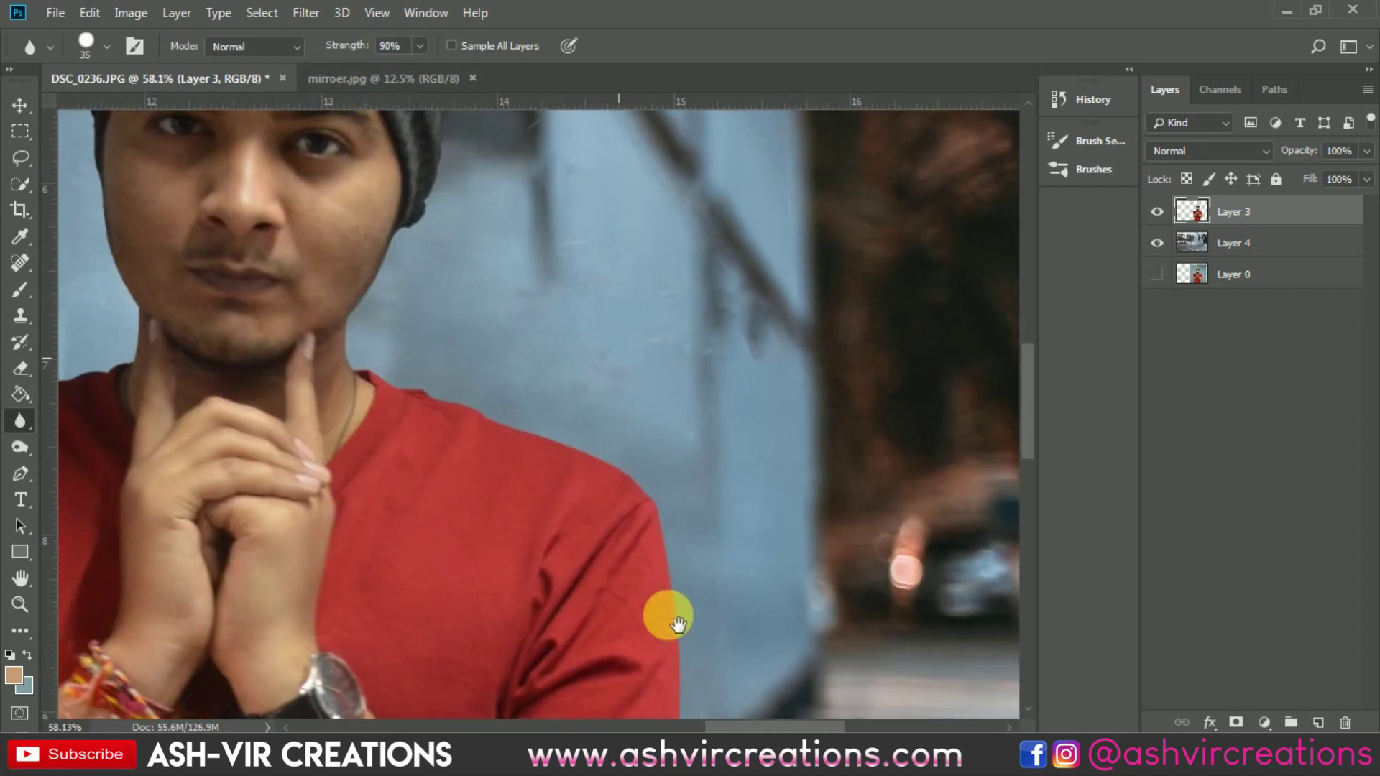
{"action": "scroll", "coordinate": [396, 408], "scroll_direction": "up", "scroll_amount": 1}
{"action": "scroll", "coordinate": [407, 420], "scroll_direction": "up", "scroll_amount": 5}
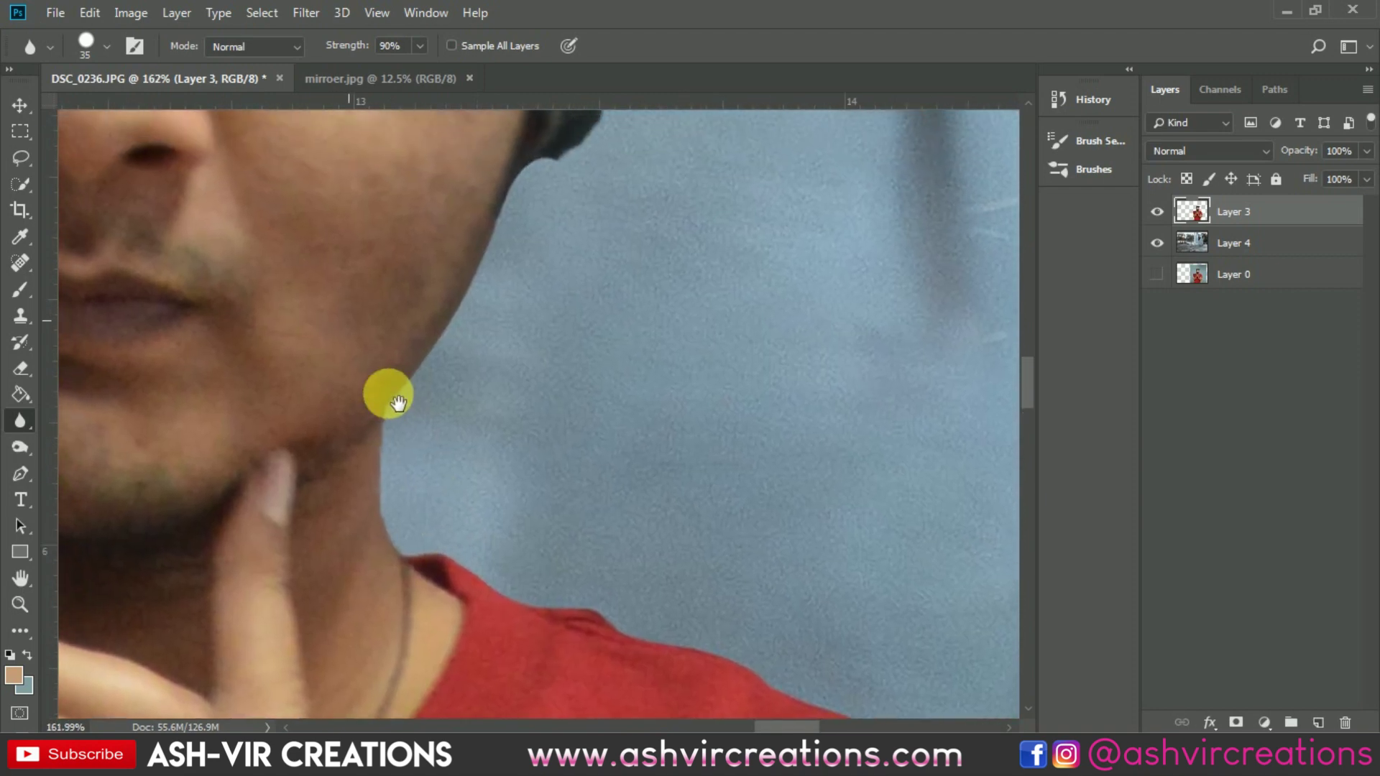
{"action": "mouse_move", "coordinate": [430, 449]}
{"action": "left_mouse_down"}
{"action": "mouse_move", "coordinate": [432, 542]}
{"action": "mouse_move", "coordinate": [557, 607]}
{"action": "mouse_move", "coordinate": [637, 624]}
{"action": "mouse_move", "coordinate": [634, 521]}
{"action": "mouse_move", "coordinate": [320, 317]}
{"action": "mouse_move", "coordinate": [381, 371]}
{"action": "mouse_move", "coordinate": [487, 406]}
{"action": "mouse_move", "coordinate": [329, 339]}
{"action": "left_mouse_up"}
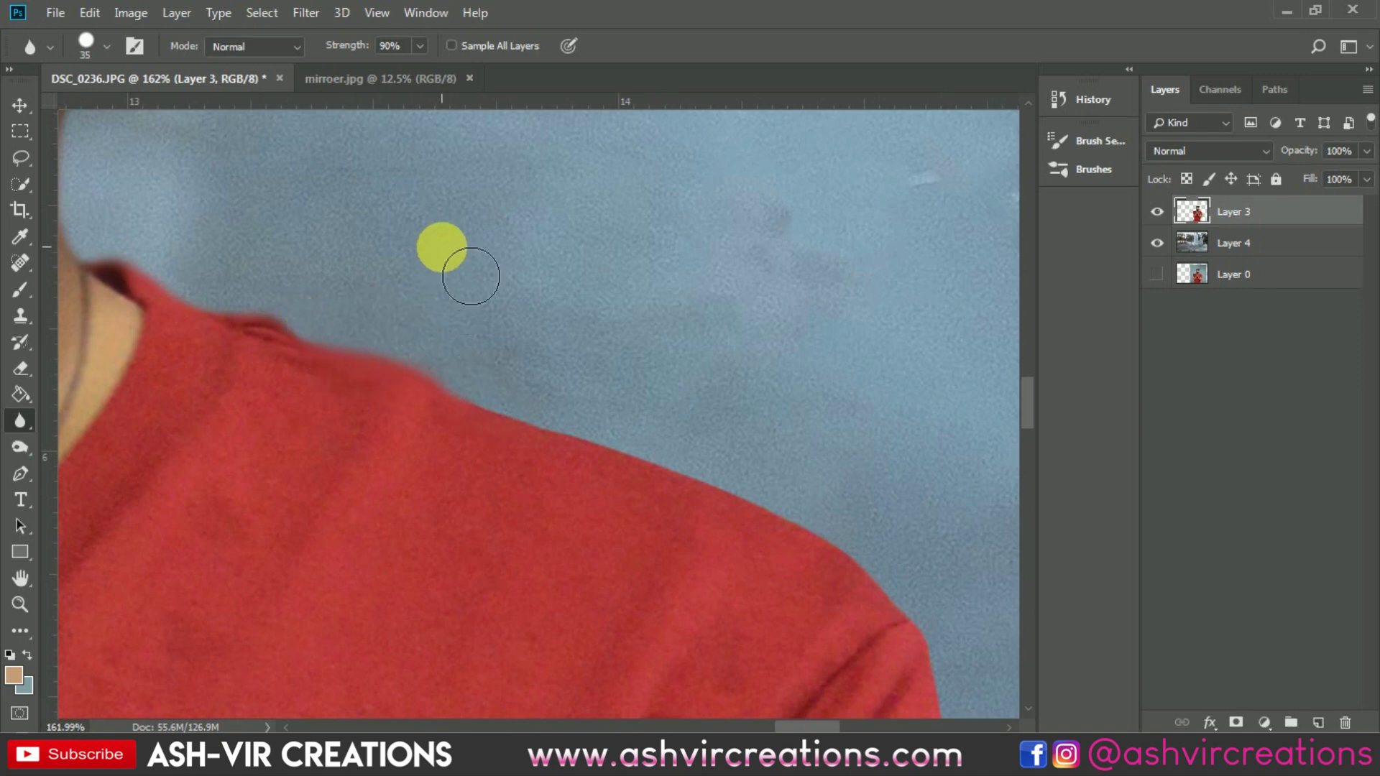
{"action": "right_click", "coordinate": [469, 261]}
{"action": "left_click", "coordinate": [588, 264]}
{"action": "left_click", "coordinate": [856, 5]}
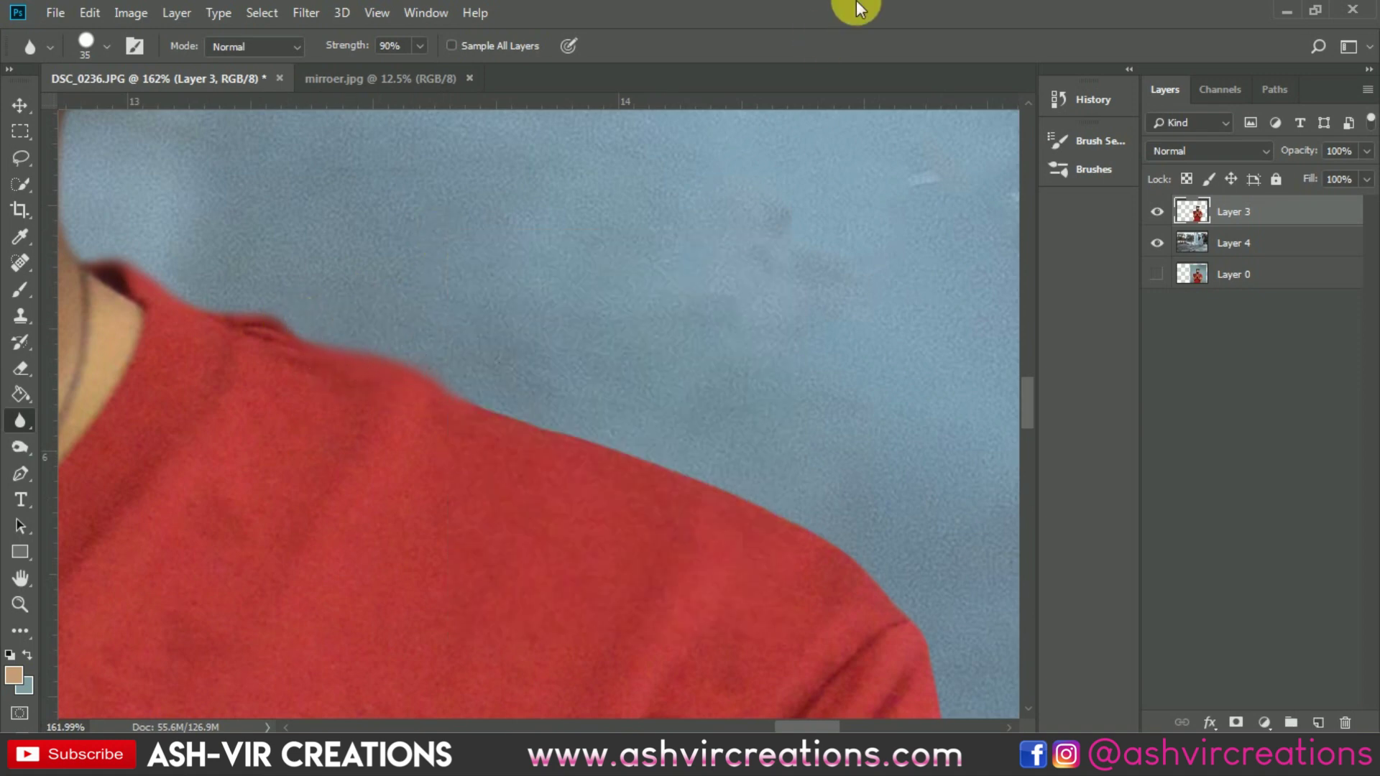
{"action": "mouse_move", "coordinate": [449, 424]}
{"action": "left_mouse_down"}
{"action": "mouse_move", "coordinate": [486, 456]}
{"action": "mouse_move", "coordinate": [580, 450]}
{"action": "mouse_move", "coordinate": [764, 503]}
{"action": "mouse_move", "coordinate": [915, 592]}
{"action": "left_mouse_up"}
Continue blurring the cutout's edge down the sleeve and arm on the blue wall's side
{"action": "left_click_drag", "start_coordinate": [880, 532], "coordinate": [506, 198]}
{"action": "mouse_move", "coordinate": [506, 216]}
{"action": "left_mouse_down"}
{"action": "mouse_move", "coordinate": [566, 305]}
{"action": "mouse_move", "coordinate": [602, 447]}
{"action": "mouse_move", "coordinate": [702, 570]}
{"action": "mouse_move", "coordinate": [721, 222]}
{"action": "mouse_move", "coordinate": [665, 136]}
{"action": "mouse_move", "coordinate": [680, 369]}
{"action": "mouse_move", "coordinate": [690, 259]}
{"action": "mouse_move", "coordinate": [678, 333]}
{"action": "mouse_move", "coordinate": [708, 611]}
{"action": "mouse_move", "coordinate": [747, 337]}
{"action": "mouse_move", "coordinate": [700, 405]}
{"action": "mouse_move", "coordinate": [711, 600]}
{"action": "mouse_move", "coordinate": [747, 257]}
{"action": "mouse_move", "coordinate": [755, 320]}
{"action": "mouse_move", "coordinate": [715, 385]}
{"action": "mouse_move", "coordinate": [731, 531]}
{"action": "mouse_move", "coordinate": [713, 236]}
{"action": "mouse_move", "coordinate": [667, 220]}
{"action": "mouse_move", "coordinate": [669, 345]}
{"action": "mouse_move", "coordinate": [656, 149]}
{"action": "mouse_move", "coordinate": [683, 346]}
{"action": "mouse_move", "coordinate": [635, 564]}
{"action": "mouse_move", "coordinate": [590, 644]}
{"action": "mouse_move", "coordinate": [656, 558]}
{"action": "mouse_move", "coordinate": [838, 237]}
{"action": "mouse_move", "coordinate": [681, 317]}
{"action": "mouse_move", "coordinate": [717, 378]}
{"action": "mouse_move", "coordinate": [631, 503]}
{"action": "mouse_move", "coordinate": [502, 567]}
{"action": "mouse_move", "coordinate": [420, 579]}
{"action": "left_mouse_up"}
{"action": "left_click_drag", "start_coordinate": [501, 447], "coordinate": [539, 218]}
{"action": "left_click_drag", "start_coordinate": [592, 433], "coordinate": [773, 244]}
{"action": "mouse_move", "coordinate": [663, 270]}
{"action": "left_mouse_down"}
{"action": "mouse_move", "coordinate": [664, 506]}
{"action": "mouse_move", "coordinate": [697, 345]}
{"action": "mouse_move", "coordinate": [696, 530]}
{"action": "mouse_move", "coordinate": [747, 266]}
{"action": "mouse_move", "coordinate": [727, 348]}
{"action": "mouse_move", "coordinate": [696, 382]}
{"action": "mouse_move", "coordinate": [742, 429]}
{"action": "mouse_move", "coordinate": [759, 580]}
{"action": "mouse_move", "coordinate": [728, 651]}
{"action": "left_mouse_up"}
Soften the cutout's lower shirt edge beside the white railing using the Blur tool at 80% strength
{"action": "scroll", "coordinate": [799, 597], "scroll_direction": "down", "scroll_amount": 4}
{"action": "left_click_drag", "start_coordinate": [180, 346], "coordinate": [800, 350]}
{"action": "left_click_drag", "start_coordinate": [100, 272], "coordinate": [497, 375]}
{"action": "mouse_move", "coordinate": [550, 206]}
{"action": "left_mouse_down"}
{"action": "mouse_move", "coordinate": [501, 461]}
{"action": "mouse_move", "coordinate": [509, 561]}
{"action": "mouse_move", "coordinate": [493, 591]}
{"action": "left_mouse_up"}
{"action": "mouse_move", "coordinate": [549, 477]}
{"action": "left_mouse_down"}
{"action": "mouse_move", "coordinate": [608, 354]}
{"action": "mouse_move", "coordinate": [616, 247]}
{"action": "mouse_move", "coordinate": [496, 483]}
{"action": "mouse_move", "coordinate": [504, 515]}
{"action": "left_mouse_up"}
{"action": "left_click_drag", "start_coordinate": [614, 226], "coordinate": [602, 467]}
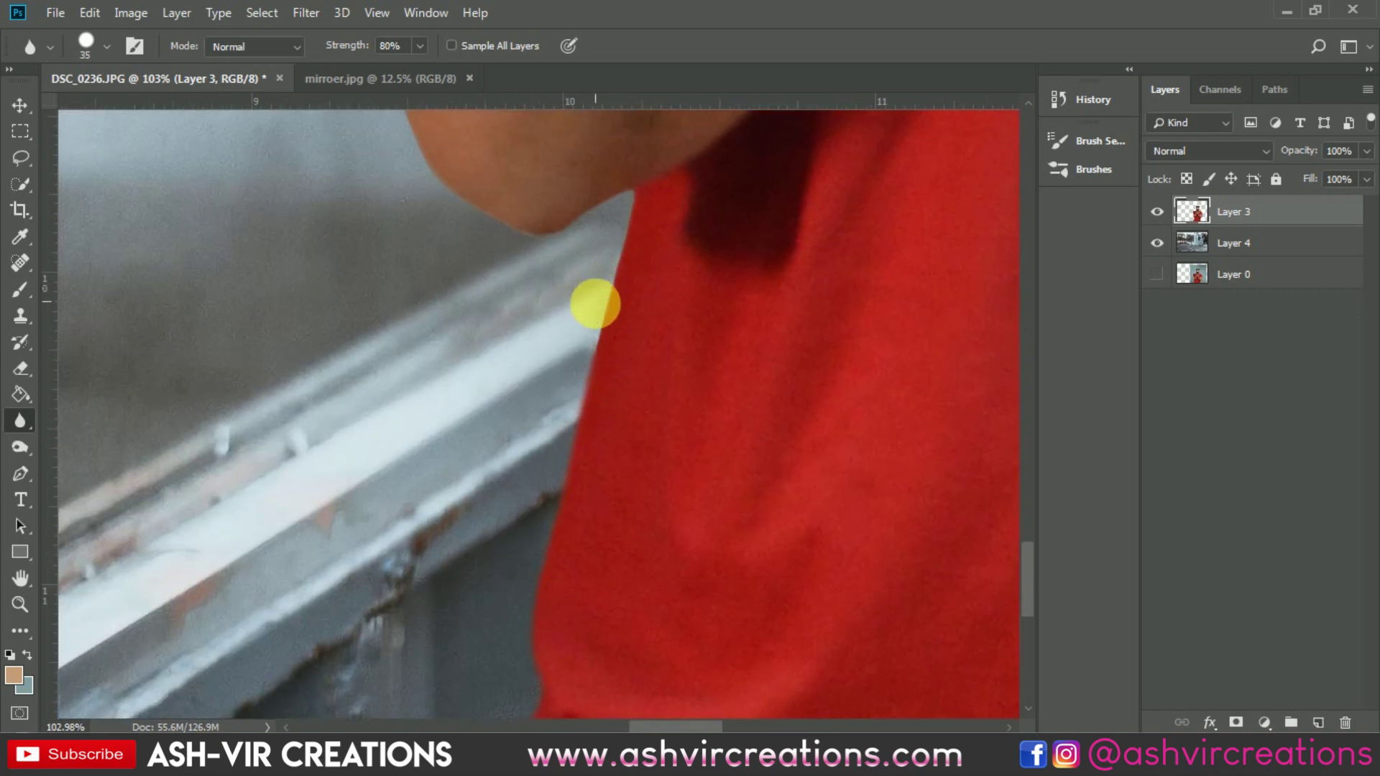
{"action": "left_click_drag", "start_coordinate": [601, 364], "coordinate": [636, 263]}
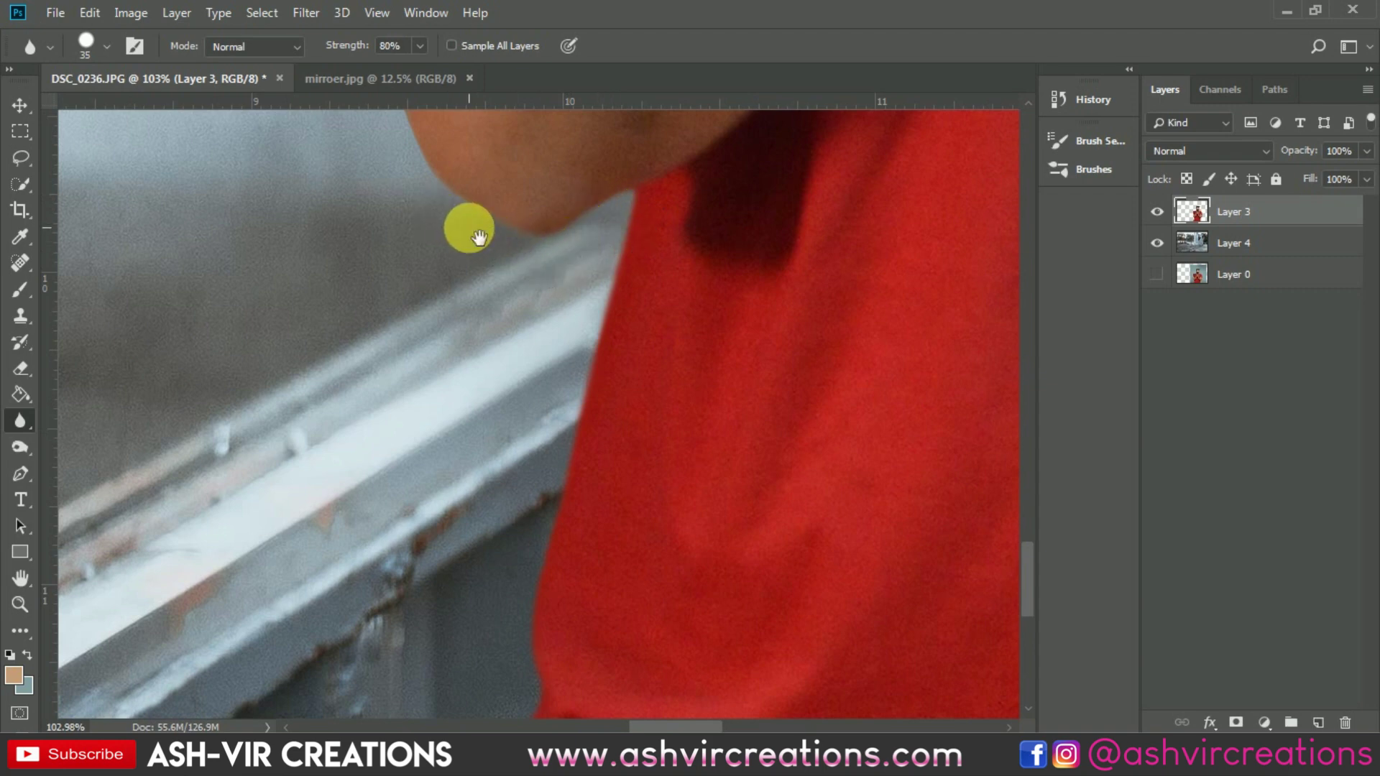
Blur the cutout's edge around the elbow and bare arm above the white railing
{"action": "left_click_drag", "start_coordinate": [468, 228], "coordinate": [597, 490]}
{"action": "left_click_drag", "start_coordinate": [487, 290], "coordinate": [456, 227]}
{"action": "left_click_drag", "start_coordinate": [508, 264], "coordinate": [586, 653]}
{"action": "mouse_move", "coordinate": [527, 607]}
{"action": "left_mouse_down"}
{"action": "mouse_move", "coordinate": [541, 531]}
{"action": "mouse_move", "coordinate": [615, 260]}
{"action": "mouse_move", "coordinate": [632, 623]}
{"action": "left_mouse_up"}
Blur the edge of the red sleeve and shoulder on the parked cars' side of the subject
{"action": "left_click_drag", "start_coordinate": [665, 332], "coordinate": [643, 507]}
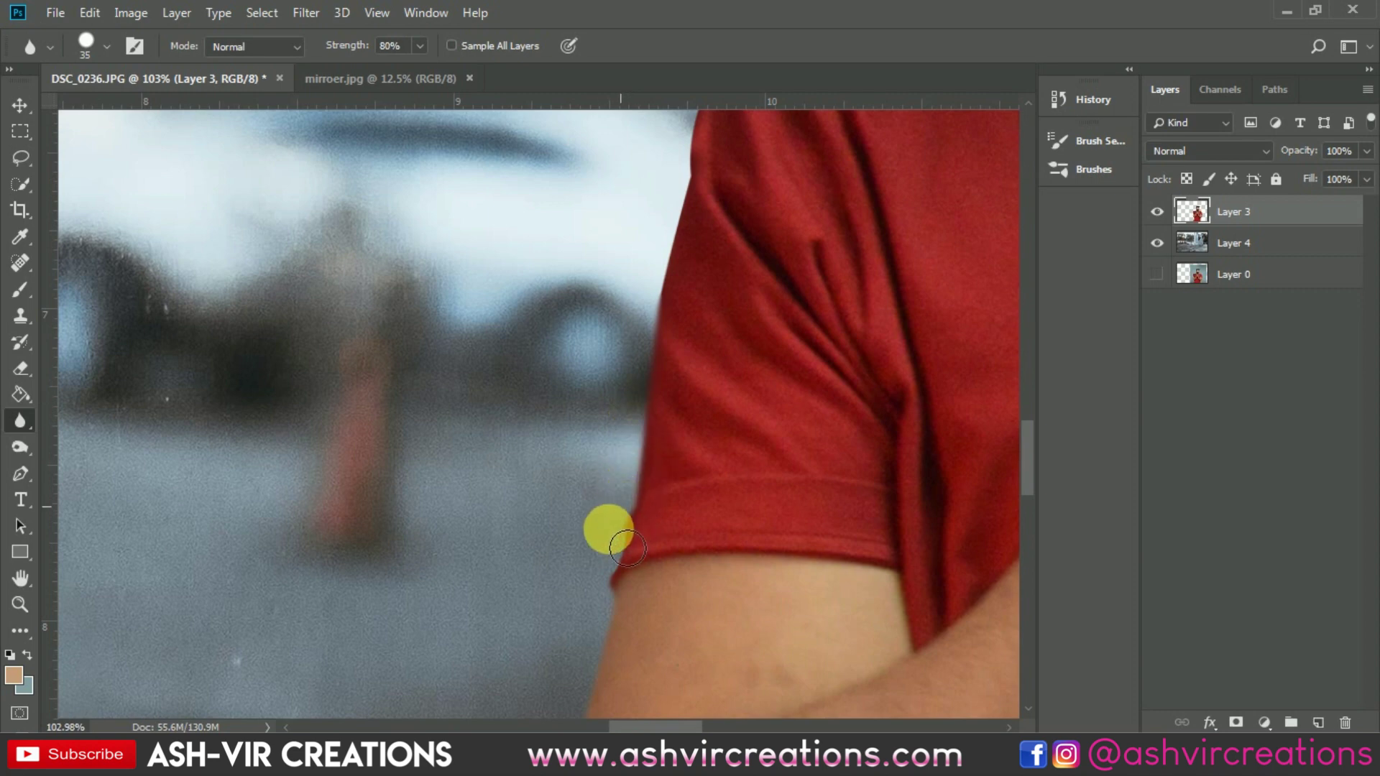
{"action": "mouse_move", "coordinate": [679, 298]}
{"action": "left_mouse_down"}
{"action": "mouse_move", "coordinate": [677, 517]}
{"action": "mouse_move", "coordinate": [720, 349]}
{"action": "left_mouse_up"}
{"action": "left_click_drag", "start_coordinate": [683, 300], "coordinate": [723, 217]}
{"action": "mouse_move", "coordinate": [818, 247]}
{"action": "left_mouse_down"}
{"action": "mouse_move", "coordinate": [602, 383]}
{"action": "mouse_move", "coordinate": [476, 417]}
{"action": "mouse_move", "coordinate": [515, 396]}
{"action": "mouse_move", "coordinate": [568, 316]}
{"action": "left_mouse_up"}
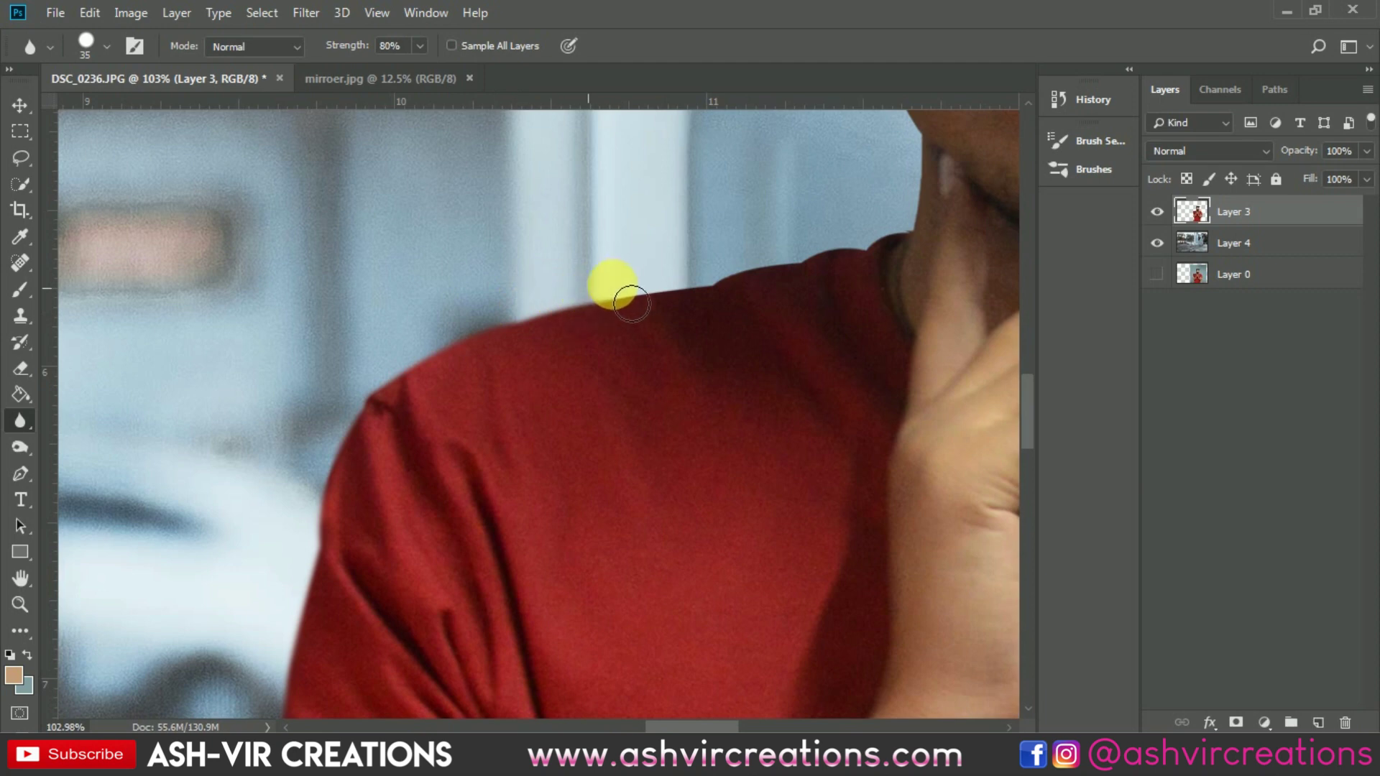
{"action": "mouse_move", "coordinate": [736, 287]}
{"action": "left_mouse_down"}
{"action": "mouse_move", "coordinate": [826, 259]}
{"action": "mouse_move", "coordinate": [682, 293]}
{"action": "mouse_move", "coordinate": [382, 465]}
{"action": "mouse_move", "coordinate": [672, 336]}
{"action": "left_mouse_up"}
Soften the subject's jaw, cheek and beanie edge on the side facing the white wall post
{"action": "mouse_move", "coordinate": [633, 428]}
{"action": "left_mouse_down"}
{"action": "mouse_move", "coordinate": [575, 421]}
{"action": "mouse_move", "coordinate": [530, 436]}
{"action": "mouse_move", "coordinate": [613, 302]}
{"action": "mouse_move", "coordinate": [669, 478]}
{"action": "left_mouse_up"}
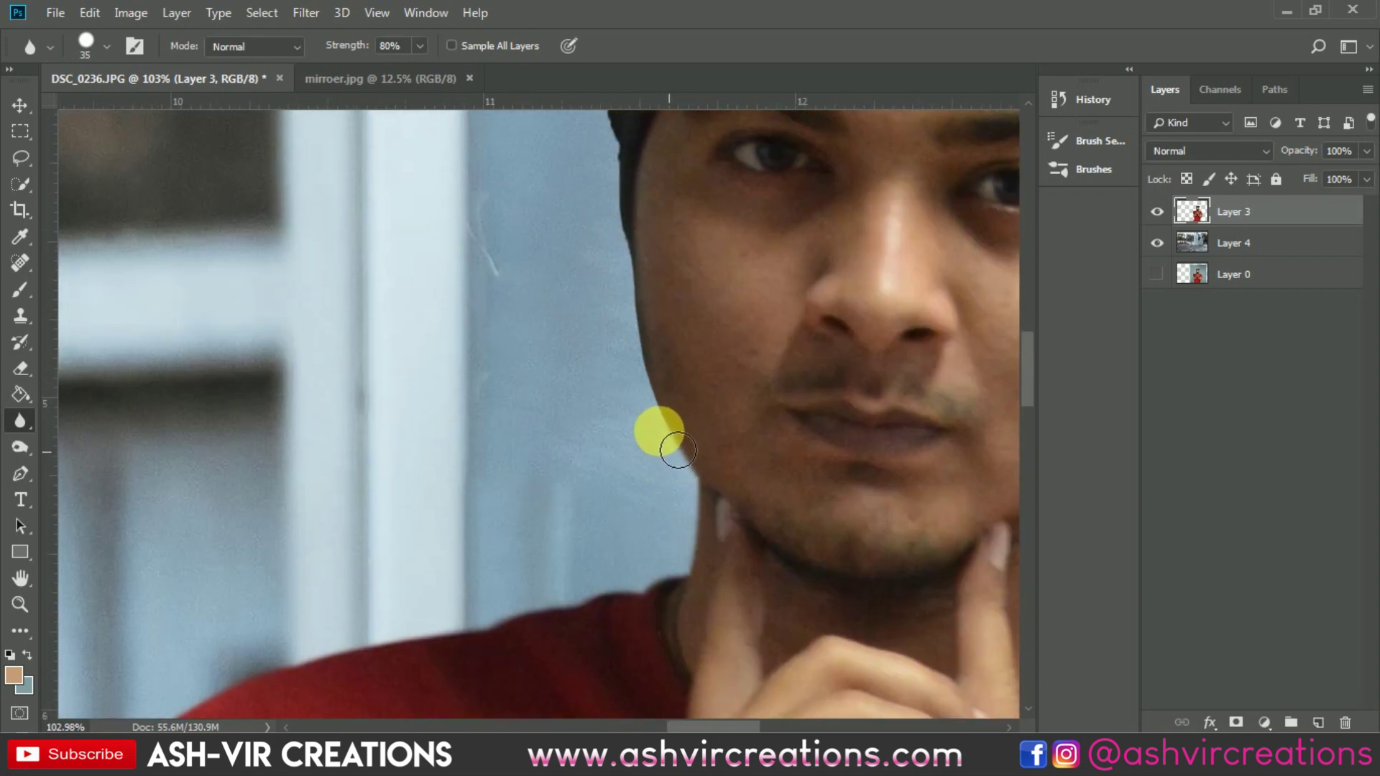
{"action": "mouse_move", "coordinate": [626, 254]}
{"action": "left_mouse_down"}
{"action": "mouse_move", "coordinate": [614, 166]}
{"action": "mouse_move", "coordinate": [629, 227]}
{"action": "left_mouse_up"}
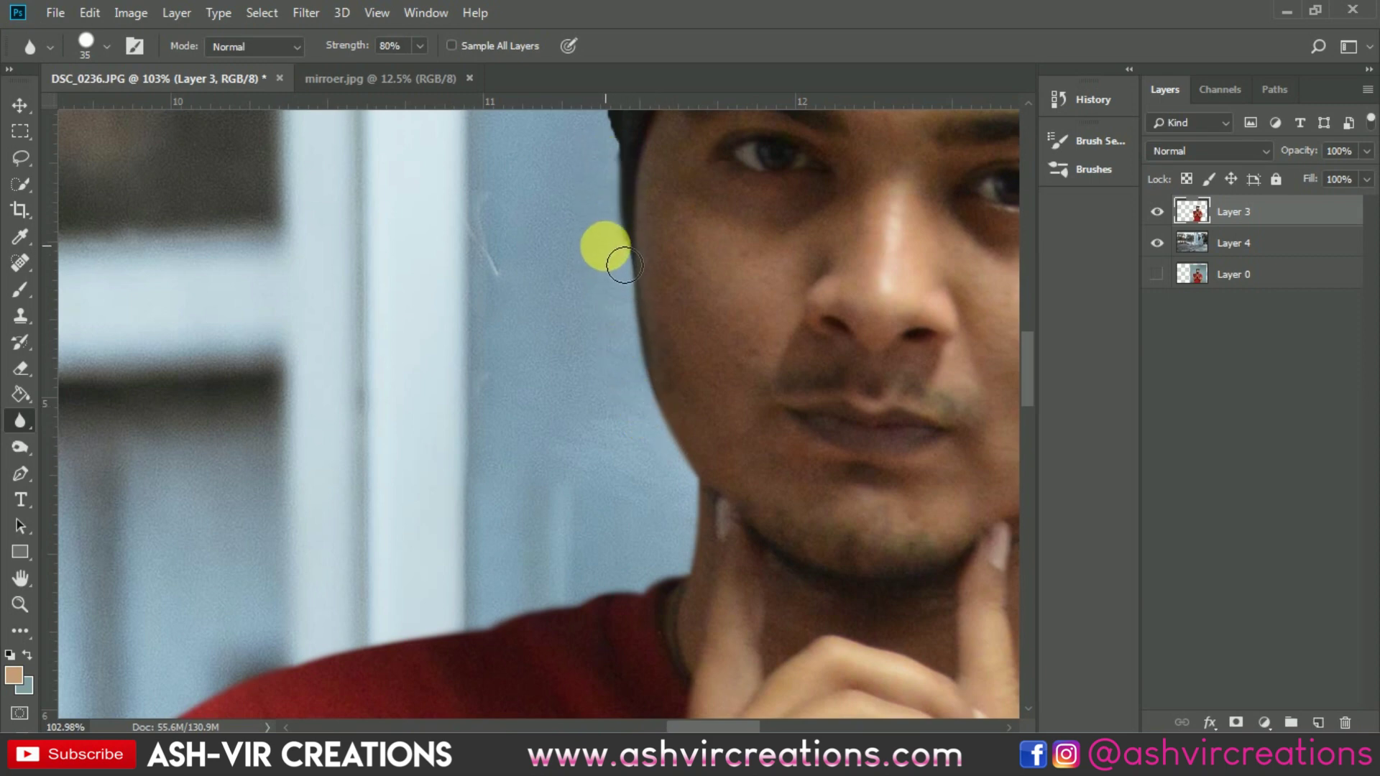
{"action": "left_click_drag", "start_coordinate": [618, 354], "coordinate": [608, 613]}
{"action": "mouse_move", "coordinate": [714, 324]}
{"action": "left_mouse_down"}
{"action": "mouse_move", "coordinate": [619, 425]}
{"action": "mouse_move", "coordinate": [616, 410]}
{"action": "mouse_move", "coordinate": [535, 372]}
{"action": "left_mouse_up"}
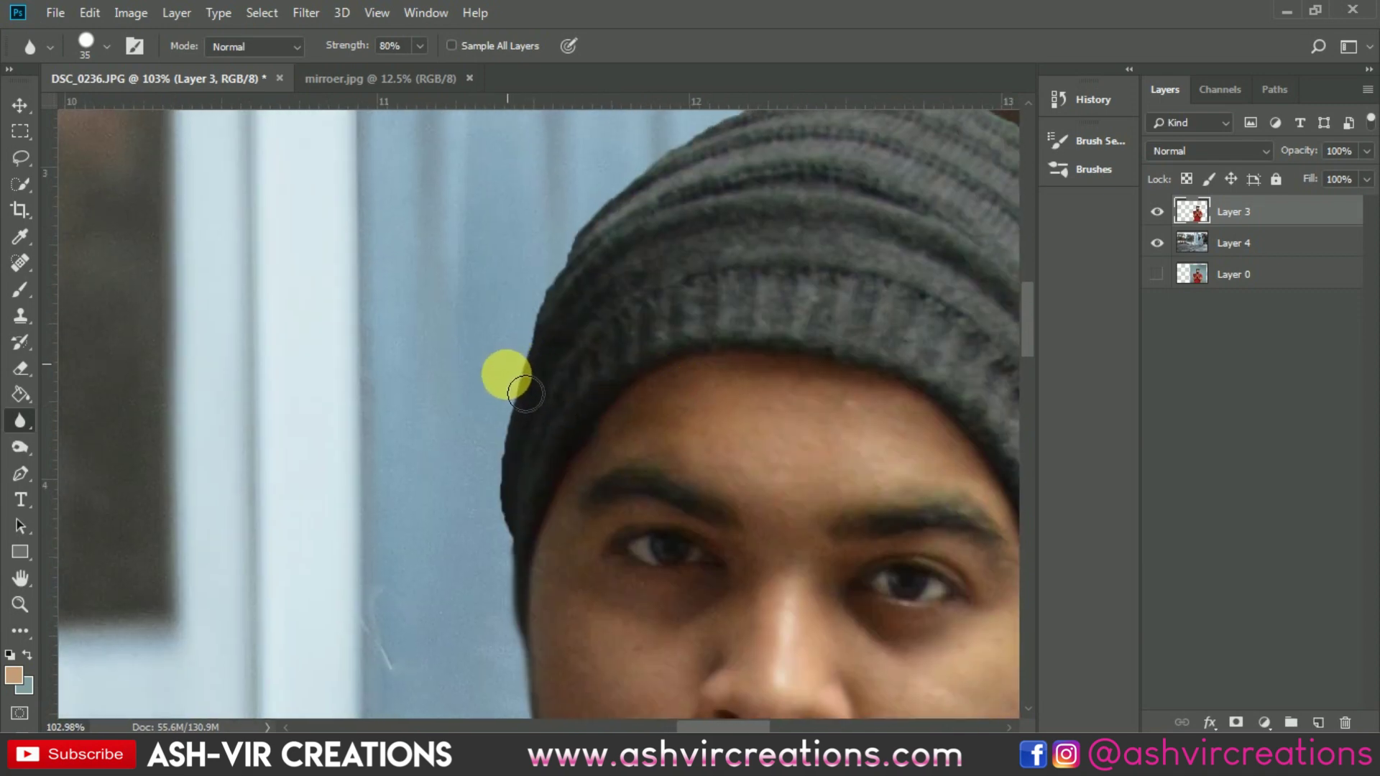
{"action": "left_click_drag", "start_coordinate": [491, 459], "coordinate": [497, 562]}
Blur the opposite edge of the beanie, down to where it meets the cheek beside the blue wall
{"action": "left_click_drag", "start_coordinate": [633, 409], "coordinate": [505, 604]}
{"action": "mouse_move", "coordinate": [431, 519]}
{"action": "left_mouse_down"}
{"action": "mouse_move", "coordinate": [408, 554]}
{"action": "mouse_move", "coordinate": [434, 452]}
{"action": "mouse_move", "coordinate": [599, 330]}
{"action": "mouse_move", "coordinate": [780, 290]}
{"action": "mouse_move", "coordinate": [928, 336]}
{"action": "mouse_move", "coordinate": [604, 249]}
{"action": "mouse_move", "coordinate": [434, 222]}
{"action": "mouse_move", "coordinate": [558, 340]}
{"action": "mouse_move", "coordinate": [581, 472]}
{"action": "mouse_move", "coordinate": [558, 567]}
{"action": "mouse_move", "coordinate": [657, 601]}
{"action": "mouse_move", "coordinate": [665, 450]}
{"action": "mouse_move", "coordinate": [616, 324]}
{"action": "mouse_move", "coordinate": [623, 275]}
{"action": "left_mouse_up"}
{"action": "left_click_drag", "start_coordinate": [623, 274], "coordinate": [583, 422]}
{"action": "left_click_drag", "start_coordinate": [583, 473], "coordinate": [565, 560]}
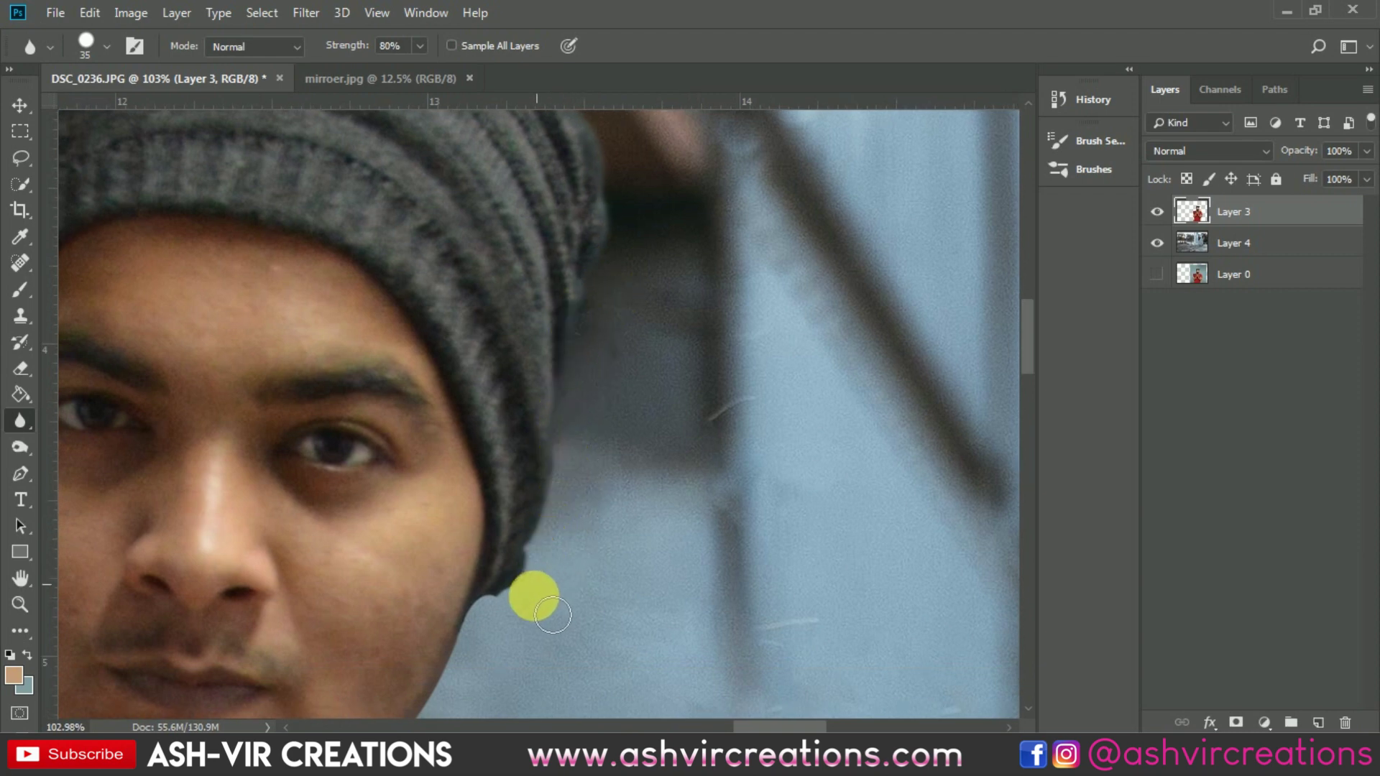
{"action": "mouse_move", "coordinate": [521, 622]}
{"action": "left_mouse_down"}
{"action": "mouse_move", "coordinate": [582, 616]}
{"action": "mouse_move", "coordinate": [539, 594]}
{"action": "mouse_move", "coordinate": [697, 310]}
{"action": "mouse_move", "coordinate": [622, 293]}
{"action": "mouse_move", "coordinate": [536, 435]}
{"action": "mouse_move", "coordinate": [751, 394]}
{"action": "mouse_move", "coordinate": [540, 546]}
{"action": "mouse_move", "coordinate": [549, 591]}
{"action": "left_mouse_up"}
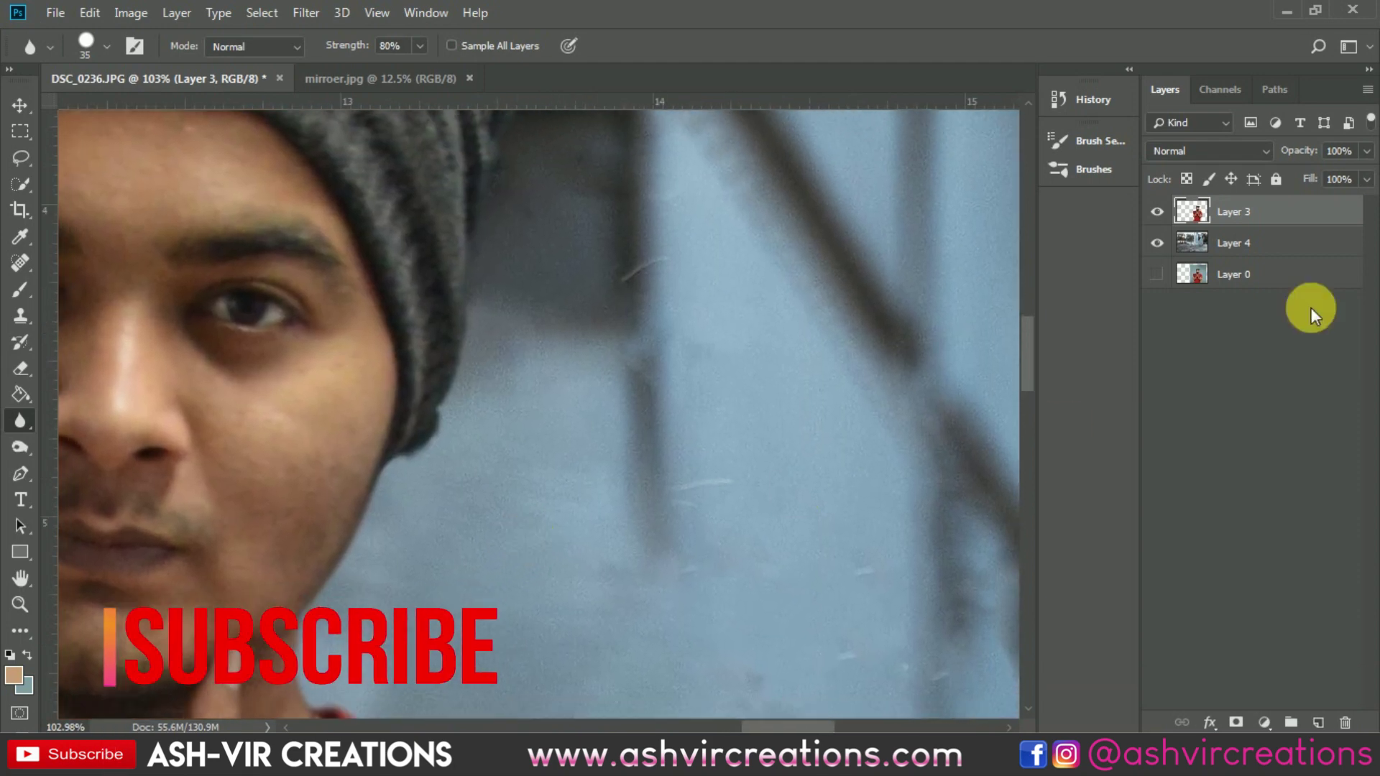
Remove the white scratches beside the vertical beam on Layer 4 using a content-aware Spot Healing Brush of 80, then 70 px
{"action": "left_click", "coordinate": [1293, 251]}
{"action": "key", "text": "j"}
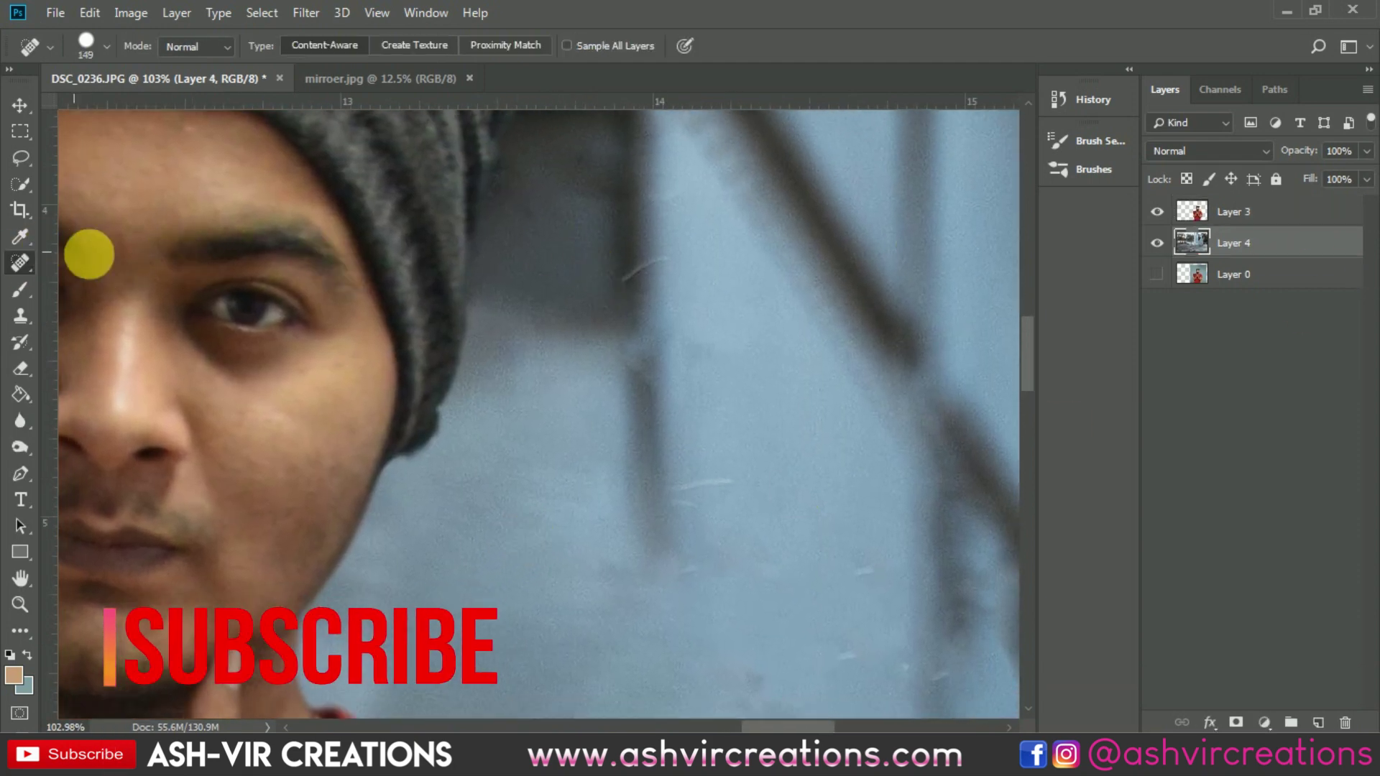
{"action": "key", "text": "["}
{"action": "key", "text": "["}
{"action": "key", "text": "["}
{"action": "key", "text": "["}
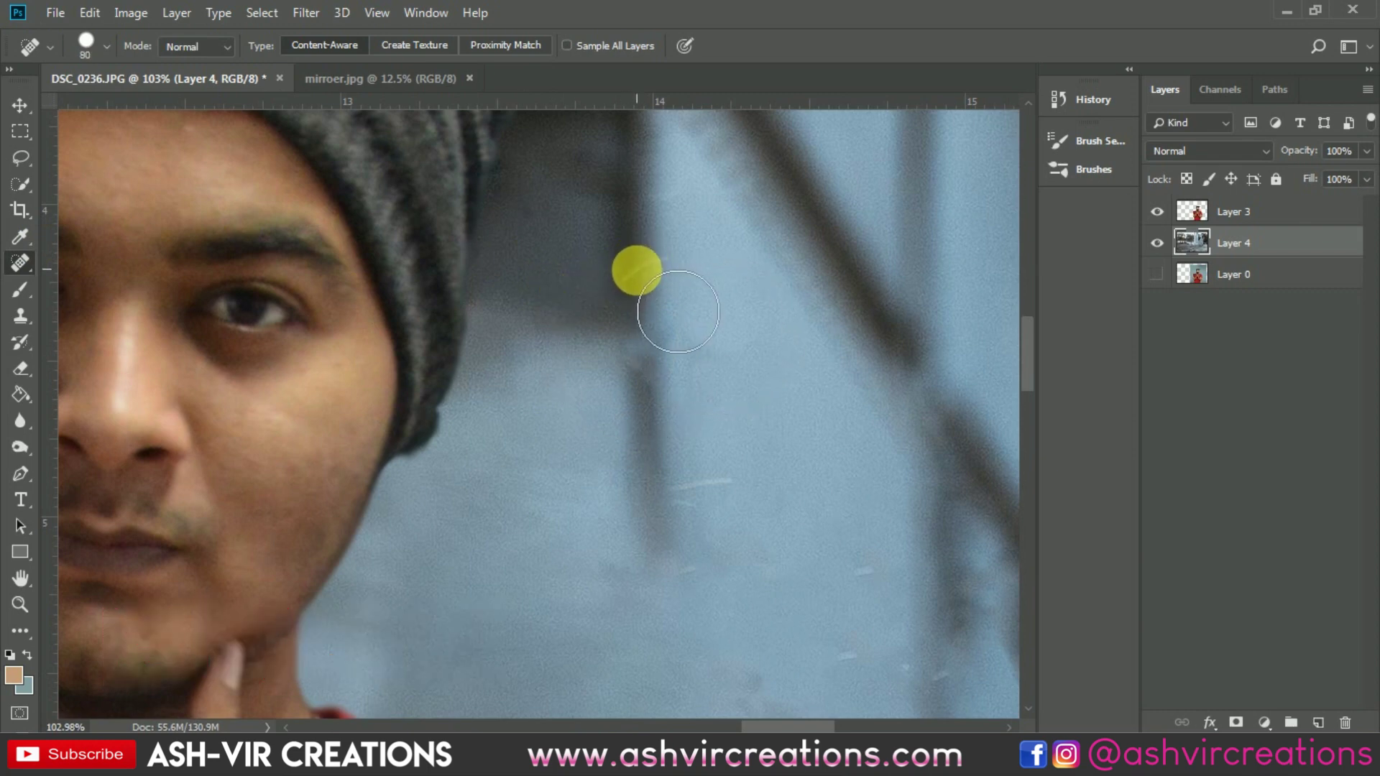
{"action": "left_click", "coordinate": [639, 272]}
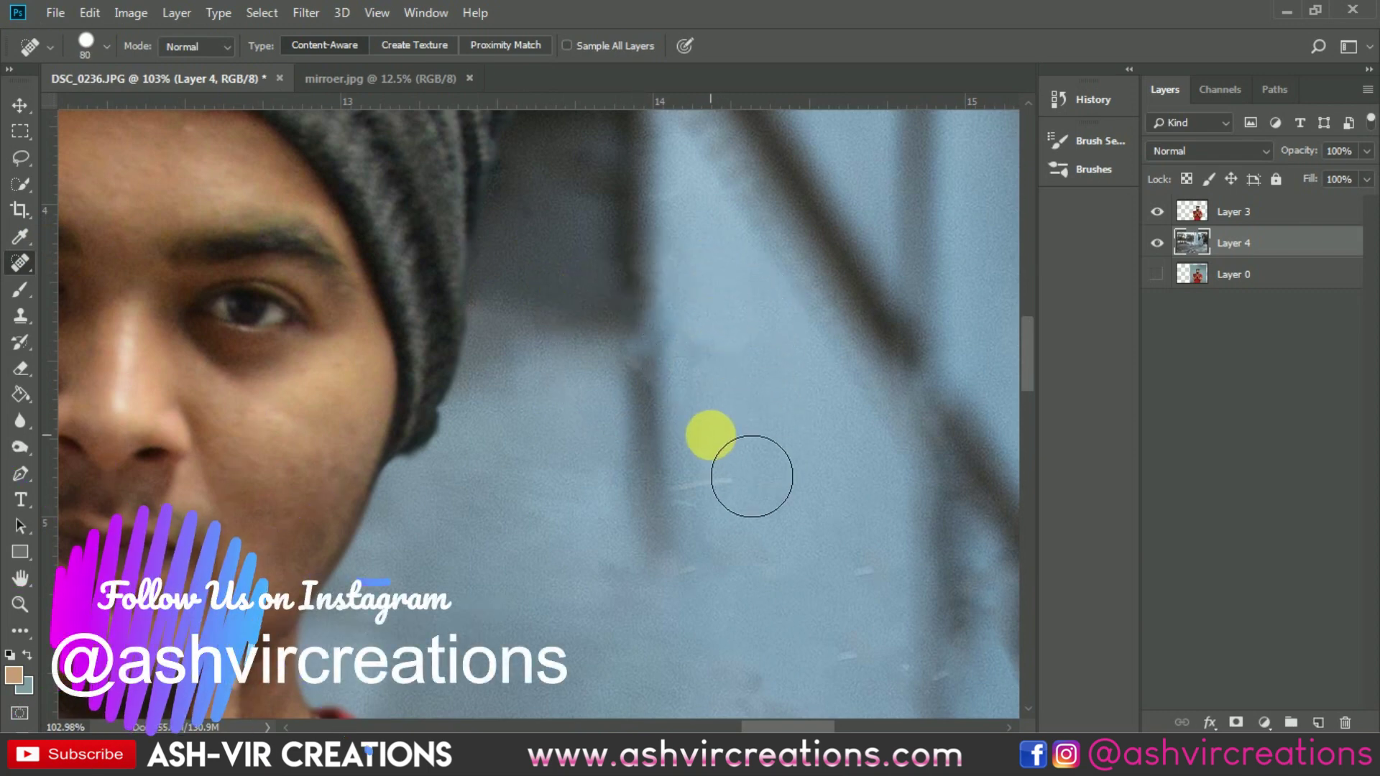
{"action": "key", "text": "["}
{"action": "left_click_drag", "start_coordinate": [722, 480], "coordinate": [691, 486]}
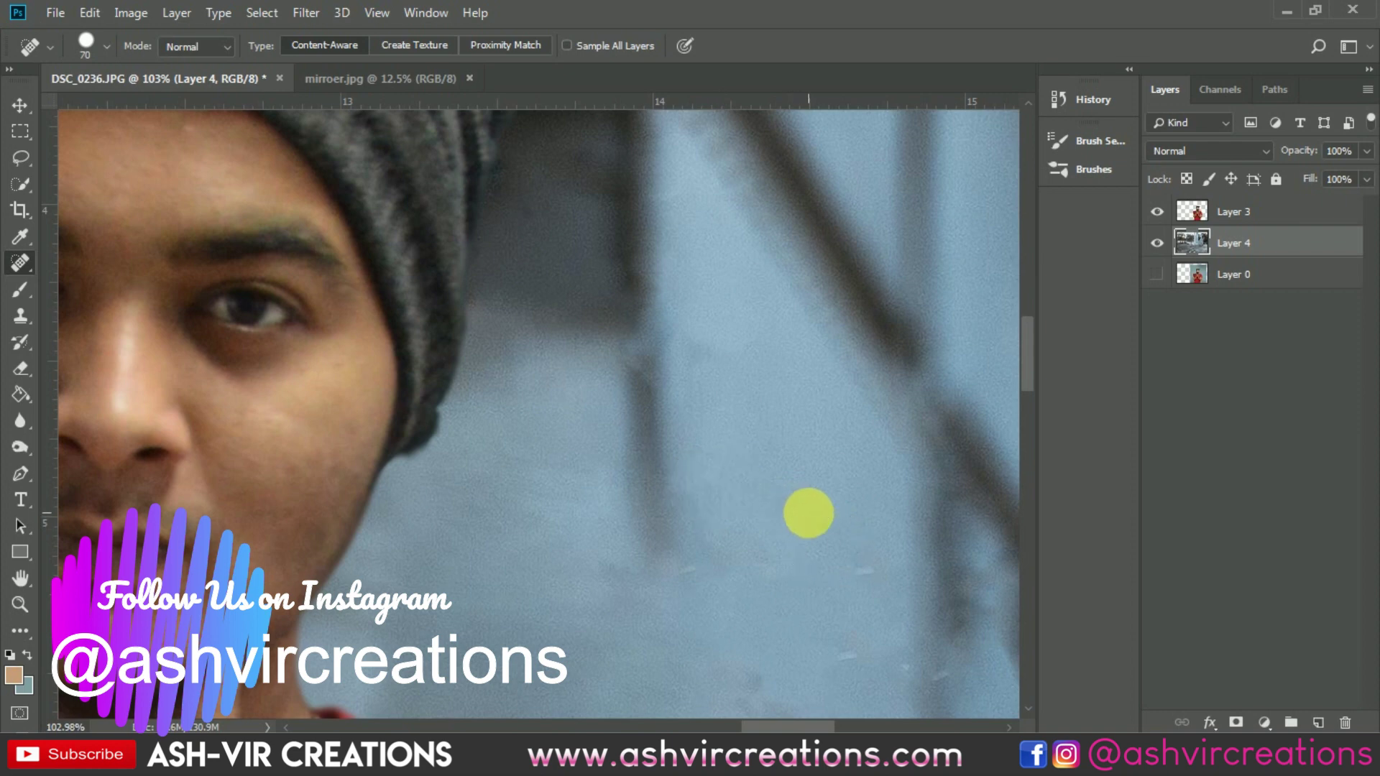
Retouch the dark smudge beneath the diagonal beam at the blue wall's far edge with the 70 px healing brush
{"action": "left_click_drag", "start_coordinate": [838, 554], "coordinate": [585, 272]}
{"action": "mouse_move", "coordinate": [827, 475]}
{"action": "left_mouse_down"}
{"action": "mouse_move", "coordinate": [781, 383]}
{"action": "mouse_move", "coordinate": [855, 517]}
{"action": "left_mouse_up"}
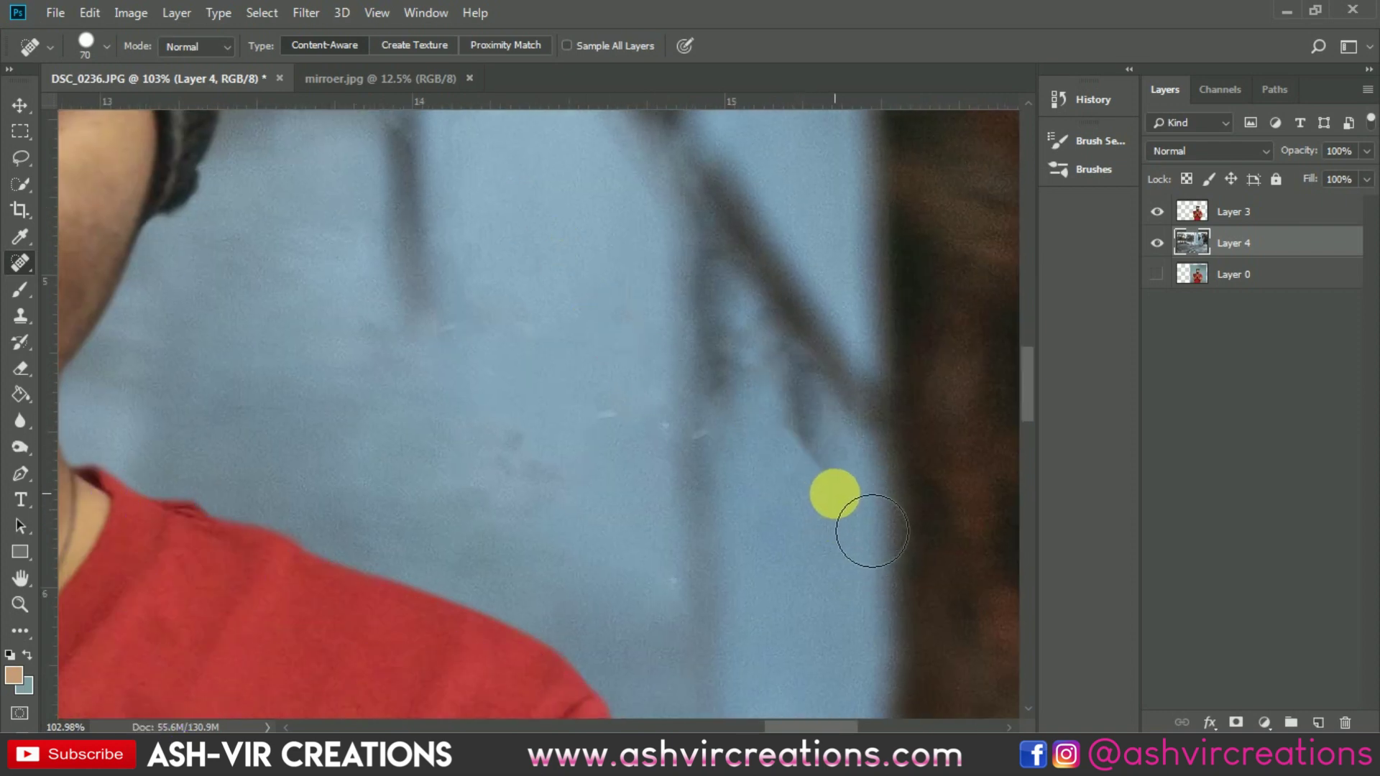
{"action": "right_click", "coordinate": [835, 493]}
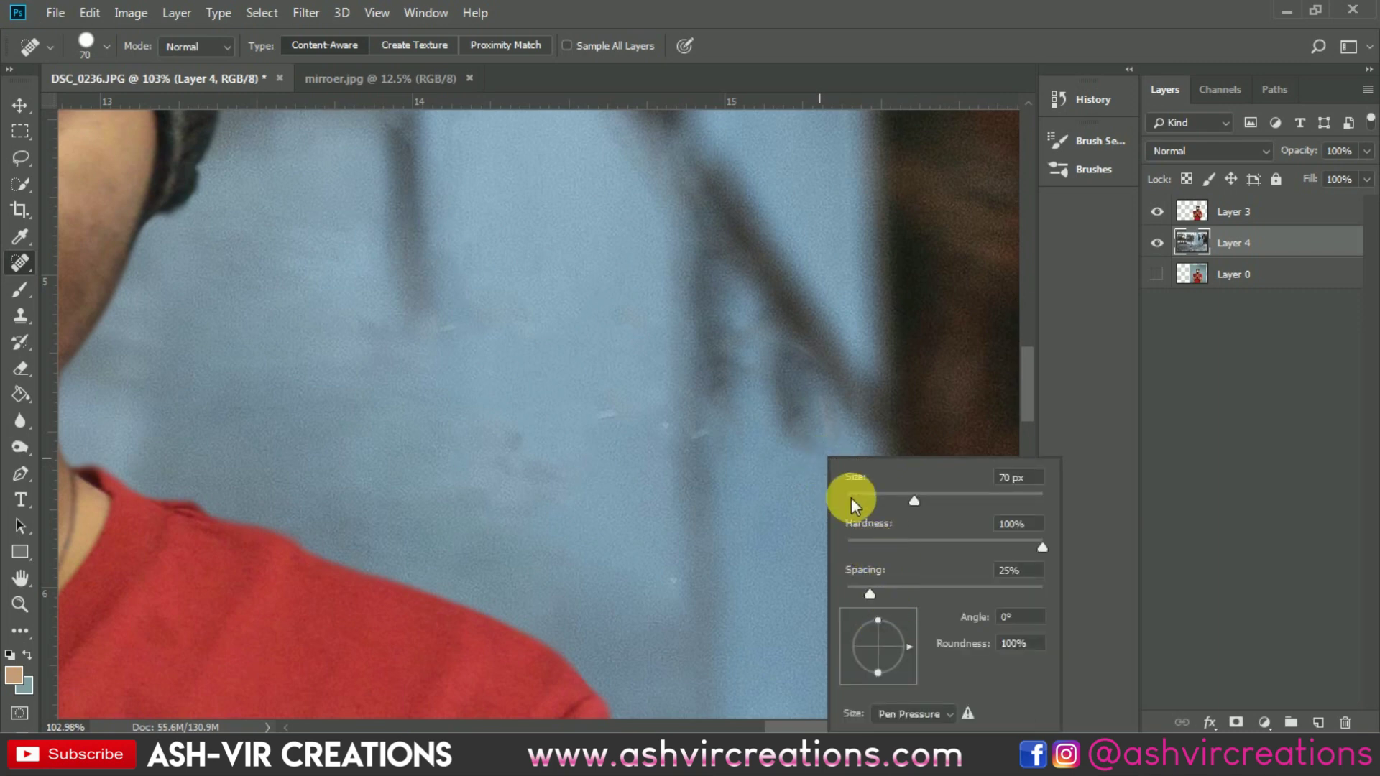
{"action": "left_click", "coordinate": [776, 447]}
{"action": "mouse_move", "coordinate": [793, 415]}
{"action": "left_mouse_down"}
{"action": "mouse_move", "coordinate": [838, 494]}
{"action": "mouse_move", "coordinate": [789, 382]}
{"action": "left_mouse_up"}
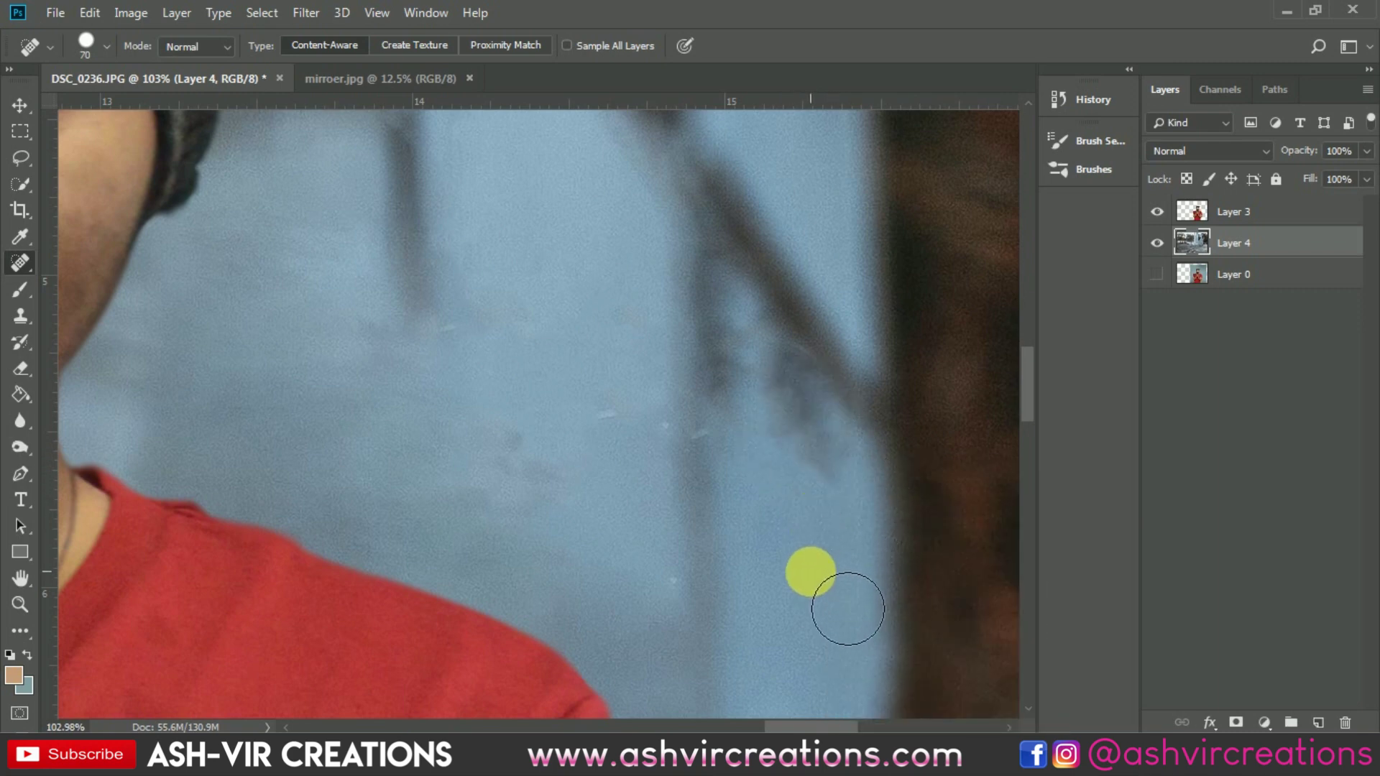
{"action": "left_click_drag", "start_coordinate": [827, 474], "coordinate": [809, 424]}
Heal the remaining white specks on the blue wall above the subject's shoulder
{"action": "left_click", "coordinate": [613, 403]}
{"action": "left_click", "coordinate": [460, 339]}
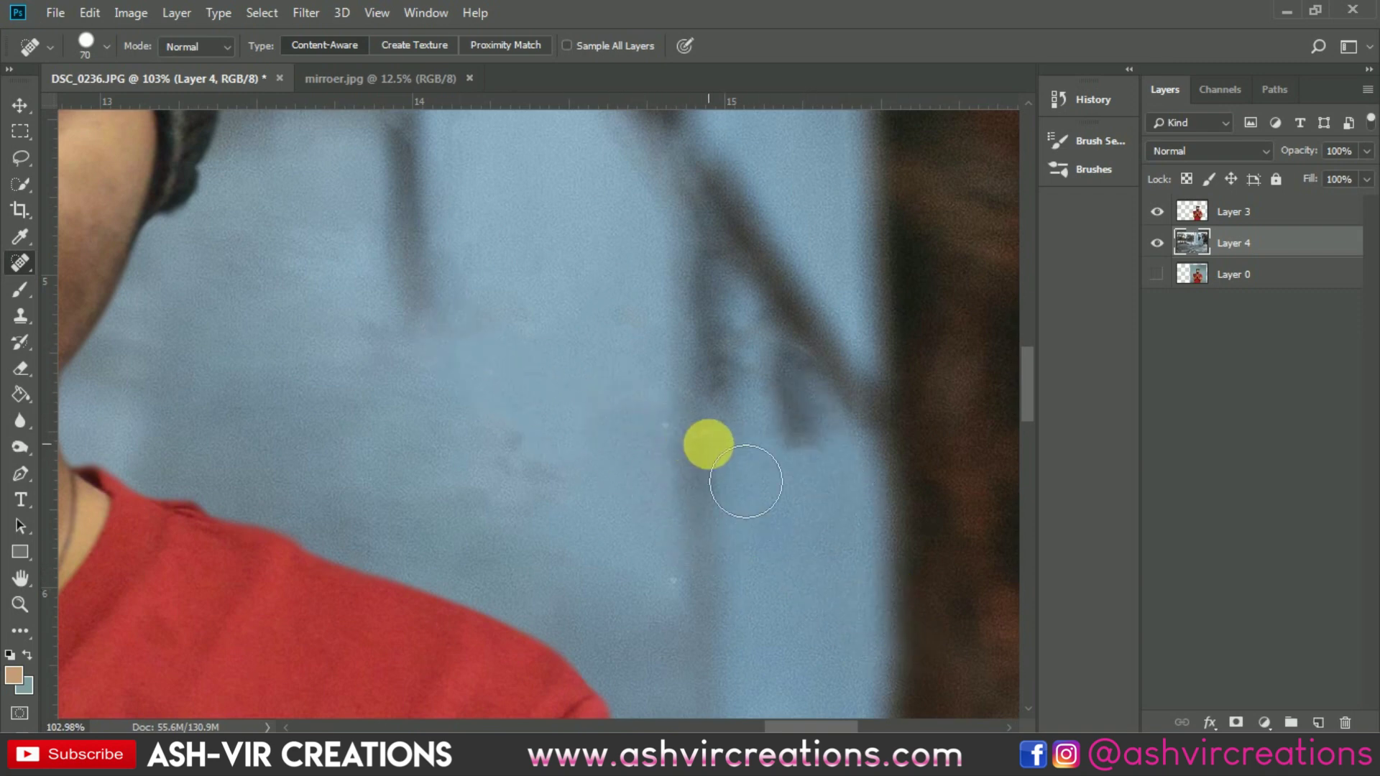
{"action": "left_click", "coordinate": [688, 433]}
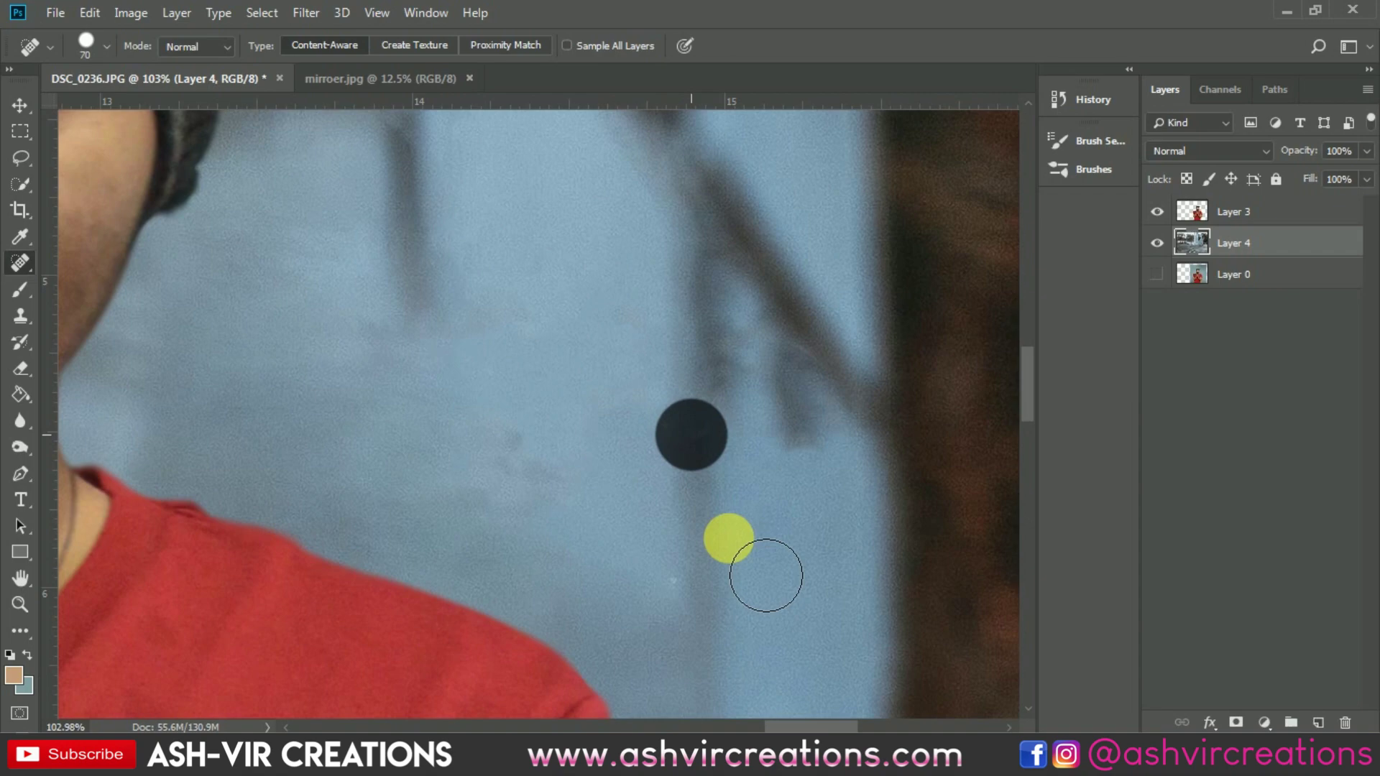
{"action": "scroll", "coordinate": [765, 575], "scroll_direction": "down", "scroll_amount": 10}
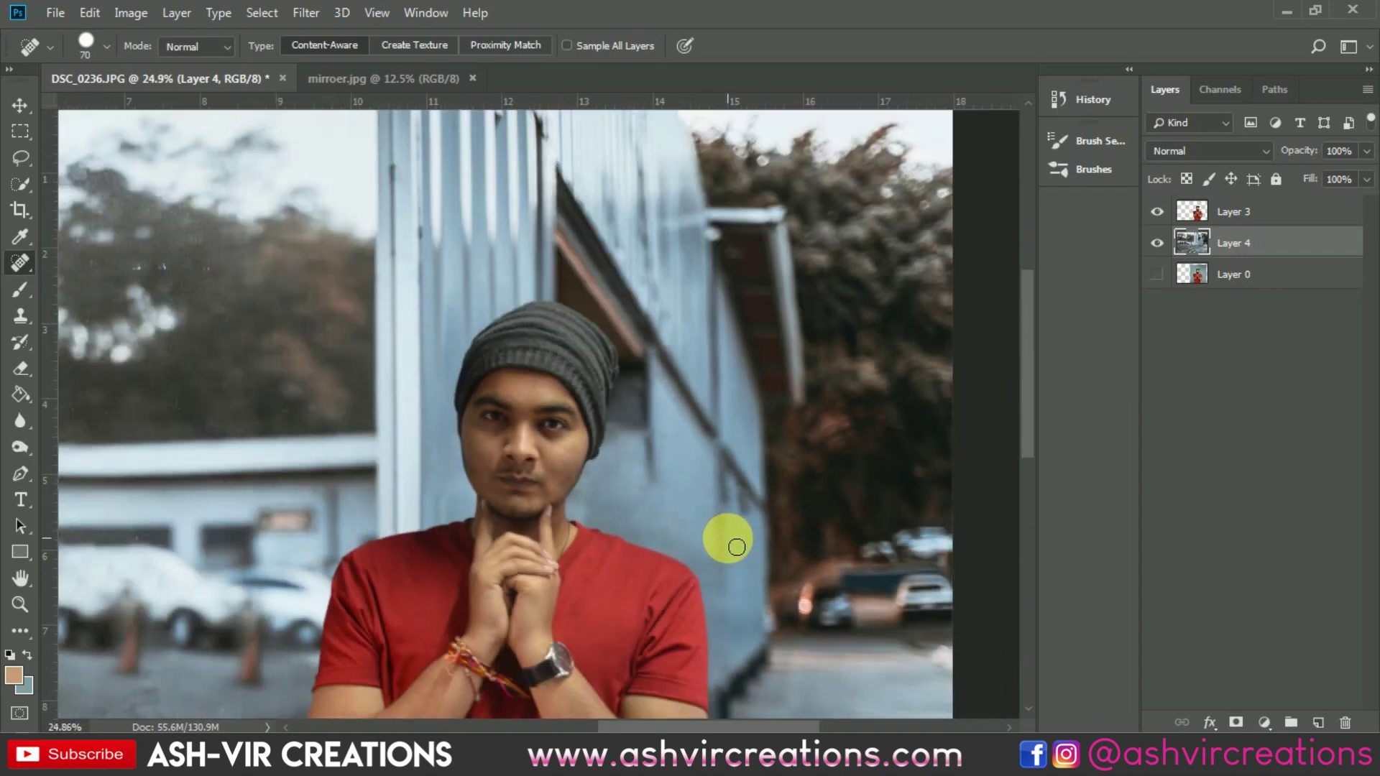
{"action": "scroll", "coordinate": [786, 606], "scroll_direction": "up", "scroll_amount": 3}
{"action": "scroll", "coordinate": [782, 556], "scroll_direction": "down", "scroll_amount": 2}
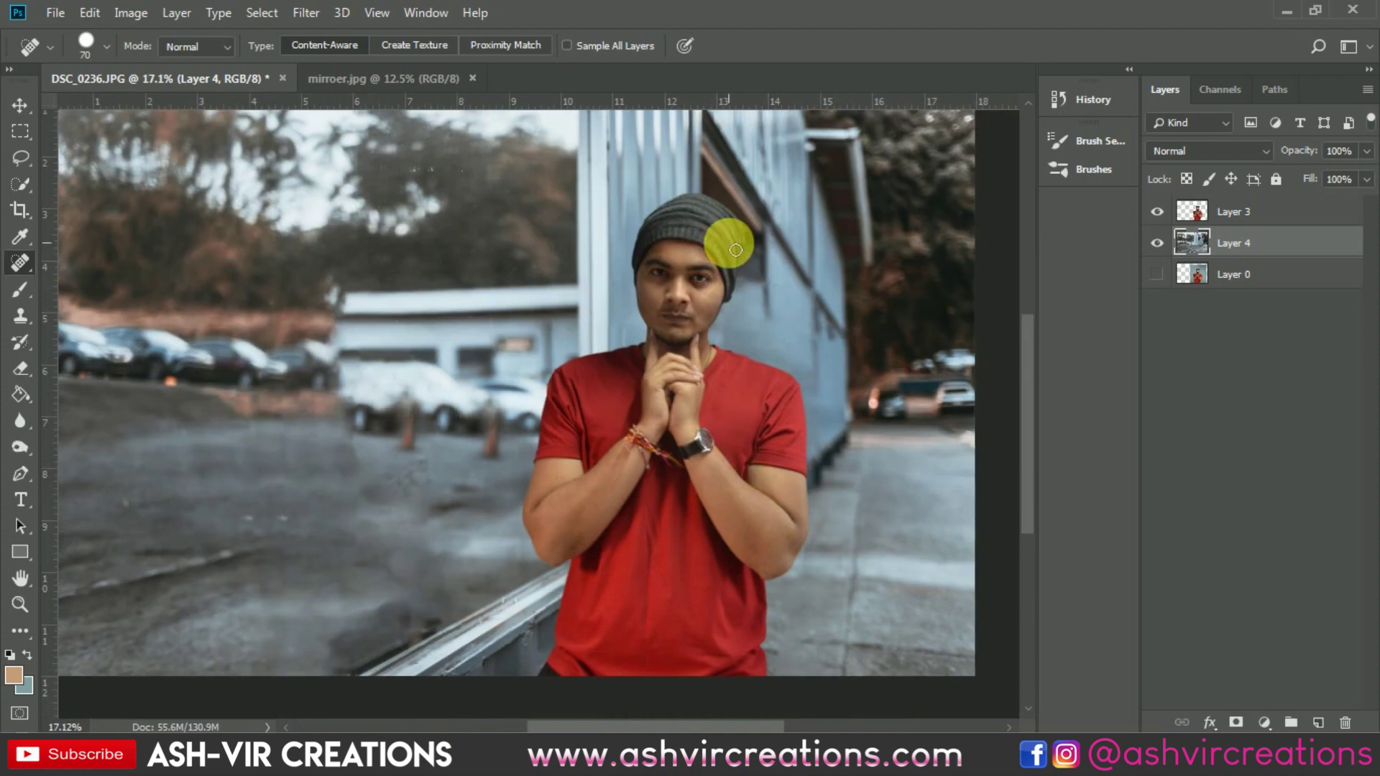
Duplicate Layer 3 within the same document as Layer 3 copy
{"action": "key", "text": "v"}
{"action": "key", "text": "ctrl+0"}
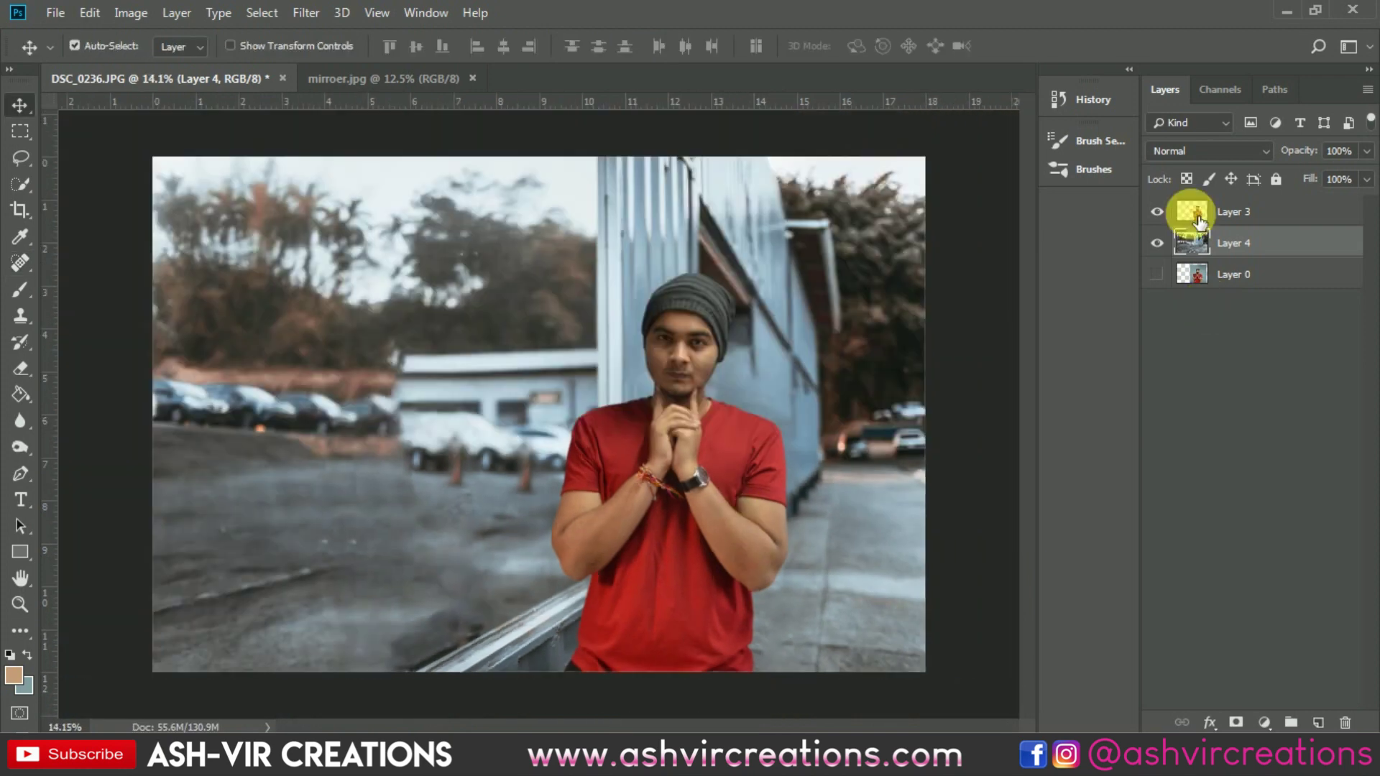
{"action": "left_click", "coordinate": [1248, 215]}
{"action": "right_click", "coordinate": [1250, 216]}
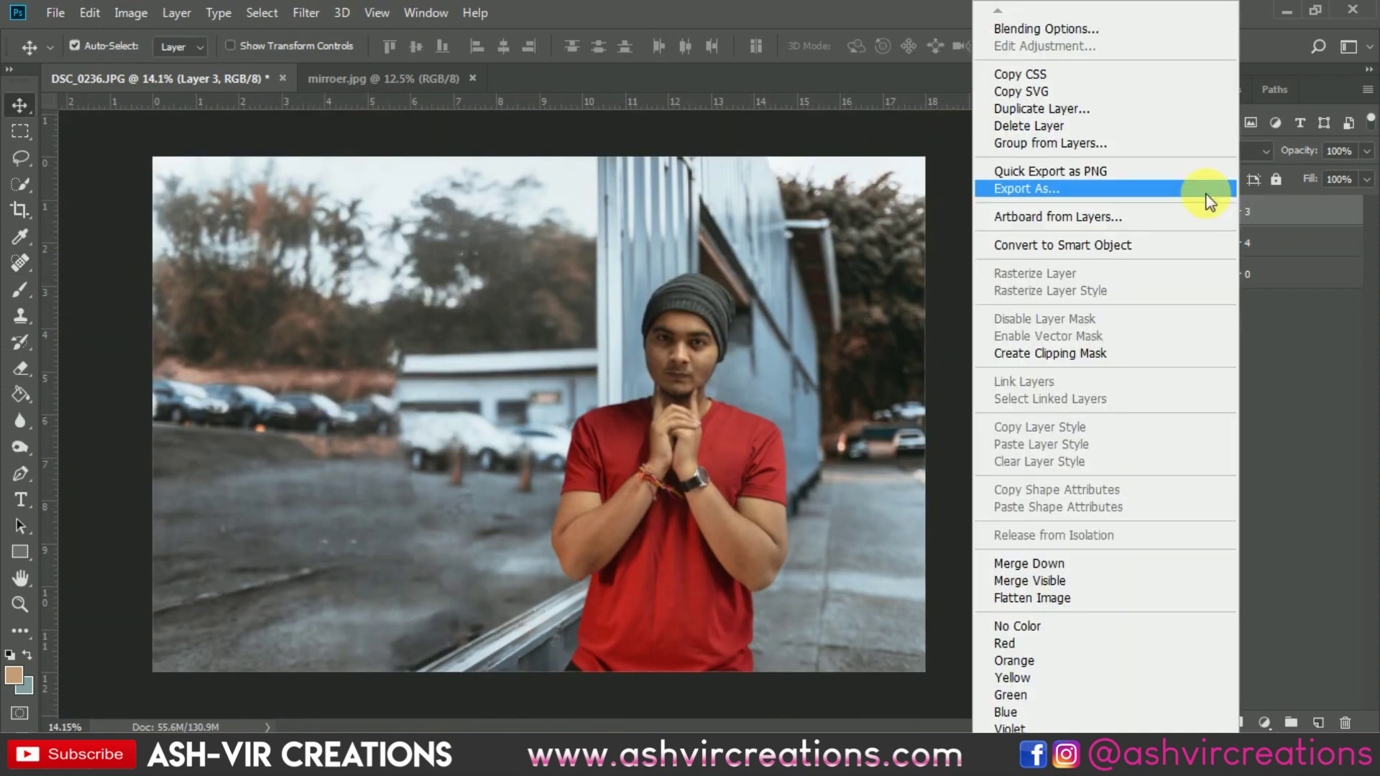
{"action": "left_click", "coordinate": [1097, 108]}
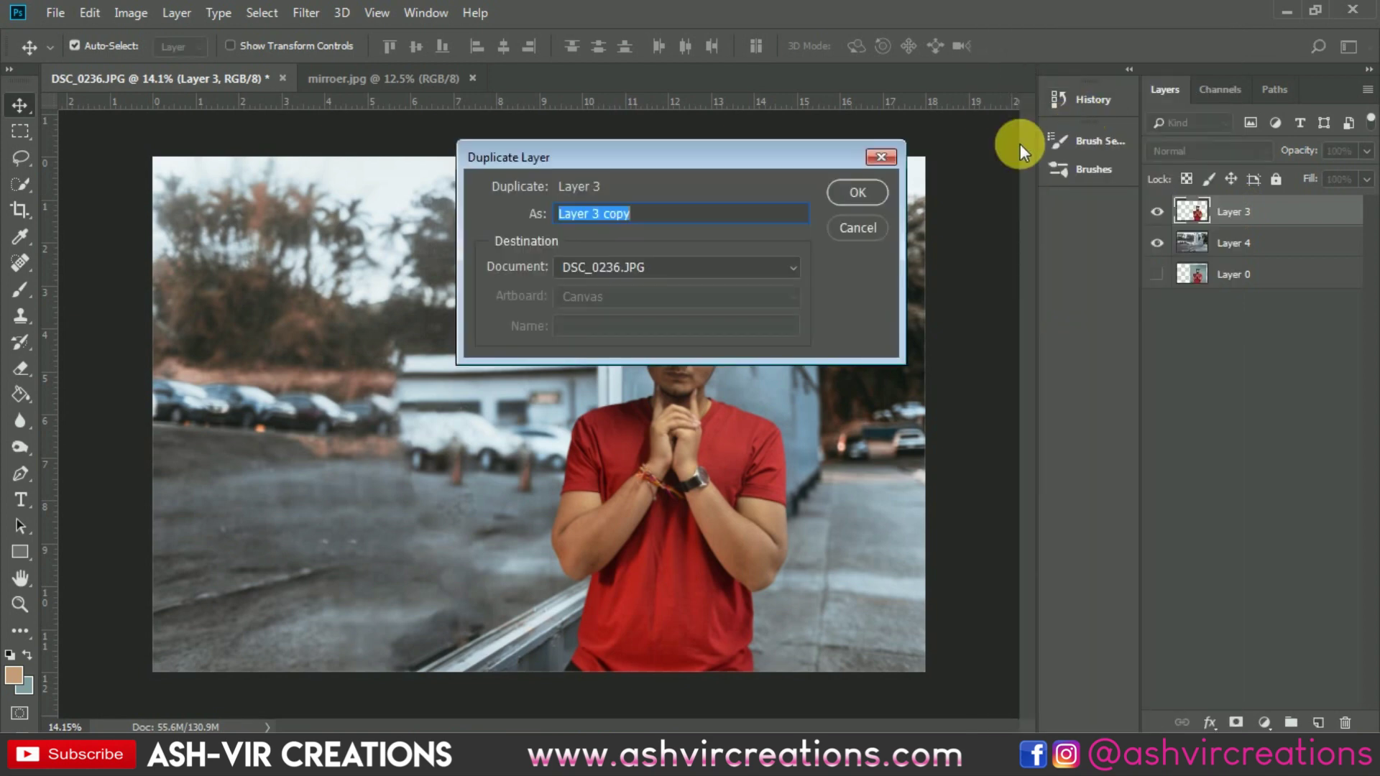
{"action": "left_click", "coordinate": [882, 188]}
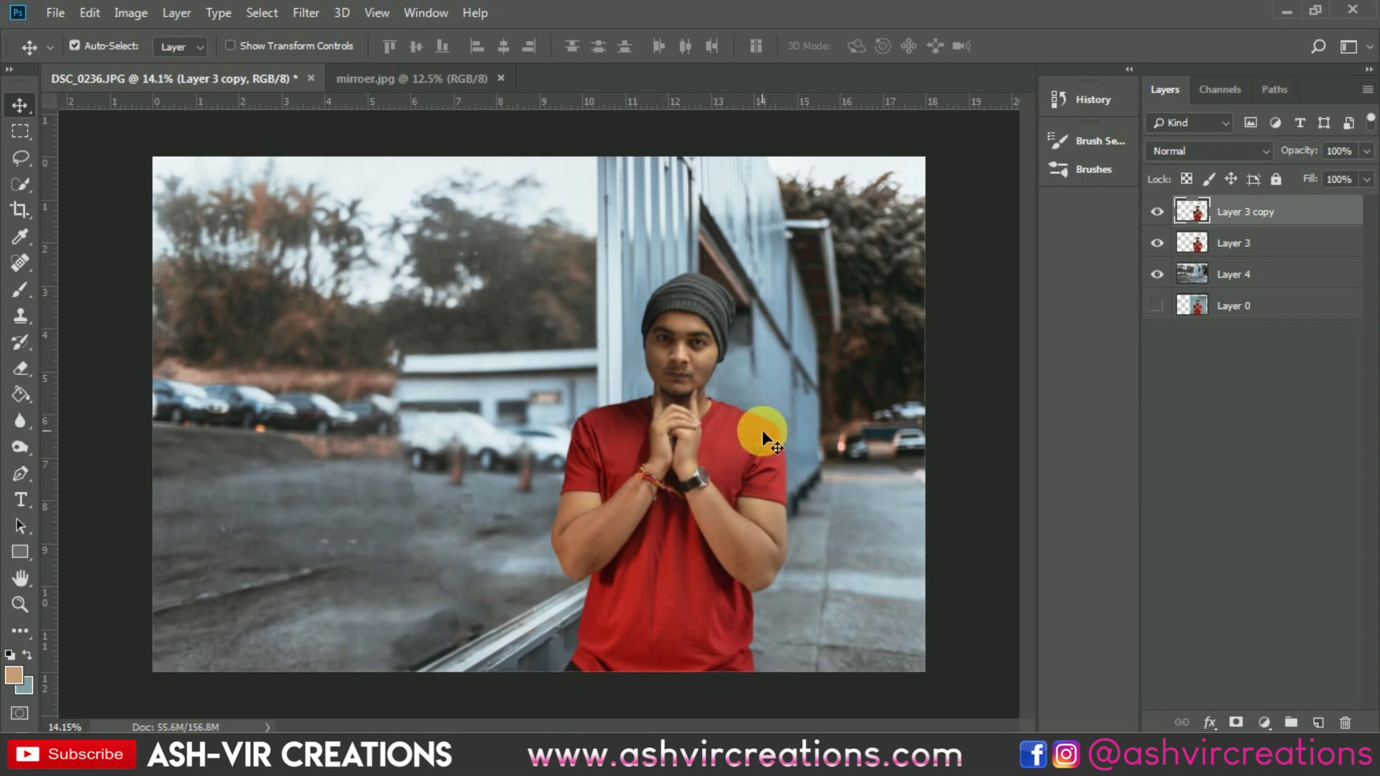
{"action": "scroll", "coordinate": [645, 320], "scroll_direction": "up", "scroll_amount": 2}
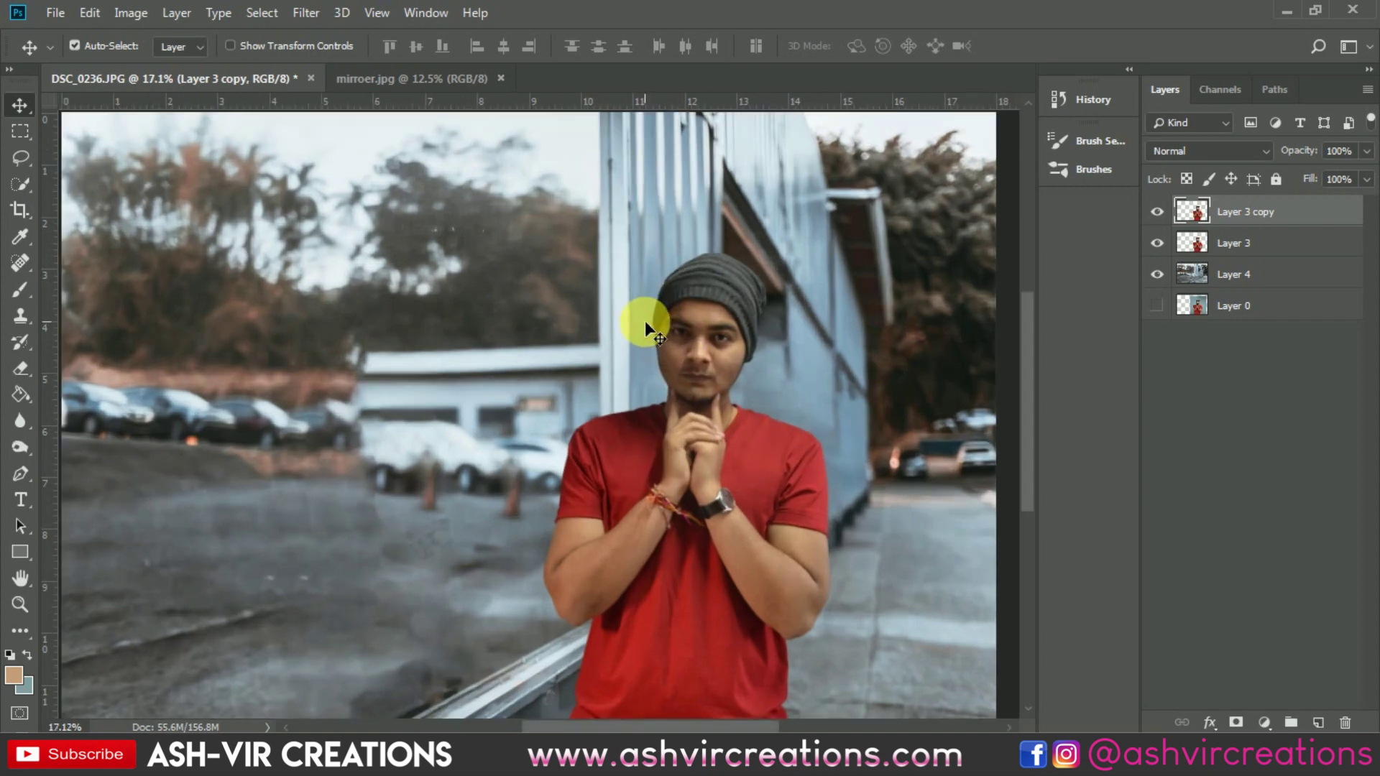
{"action": "key", "text": "ctrl+t"}
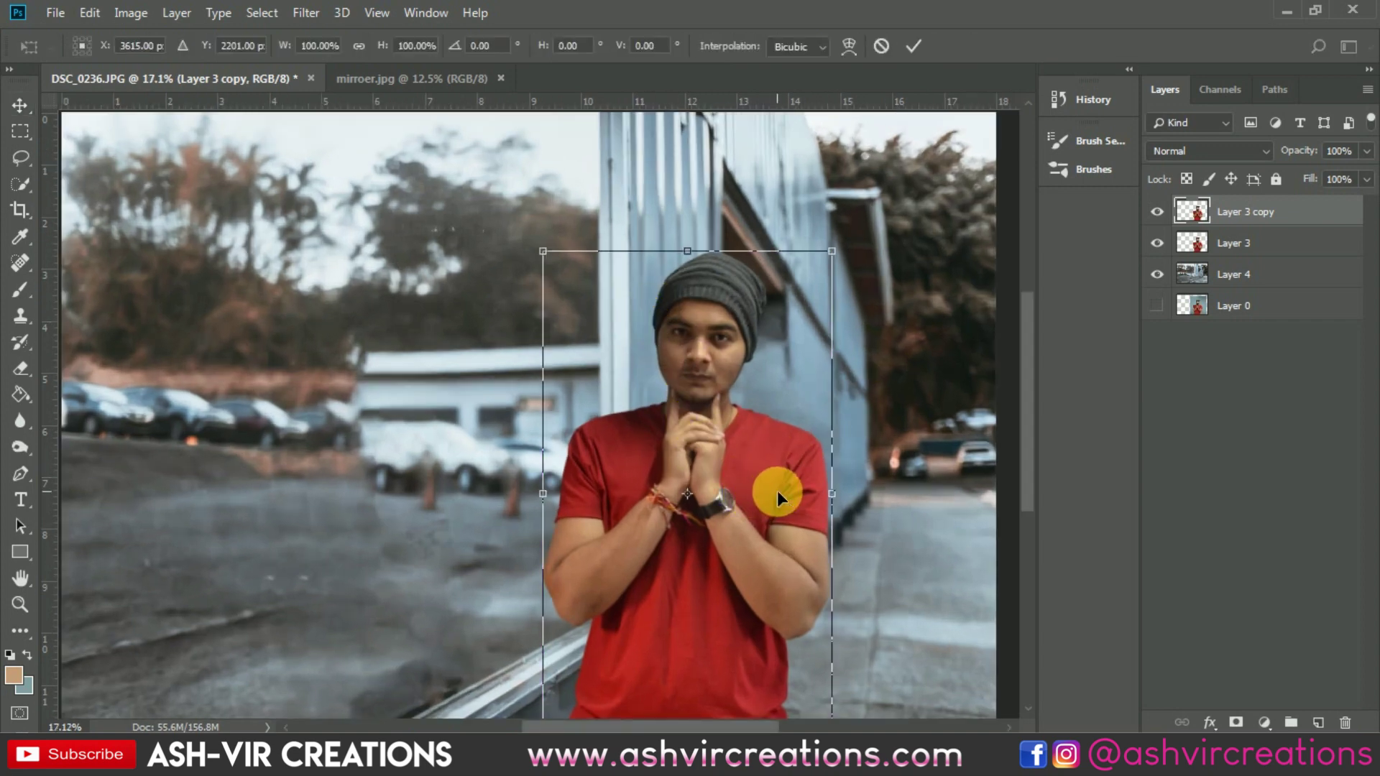
{"action": "scroll", "coordinate": [778, 490], "scroll_direction": "down", "scroll_amount": 2}
{"action": "left_click_drag", "start_coordinate": [710, 490], "coordinate": [494, 498]}
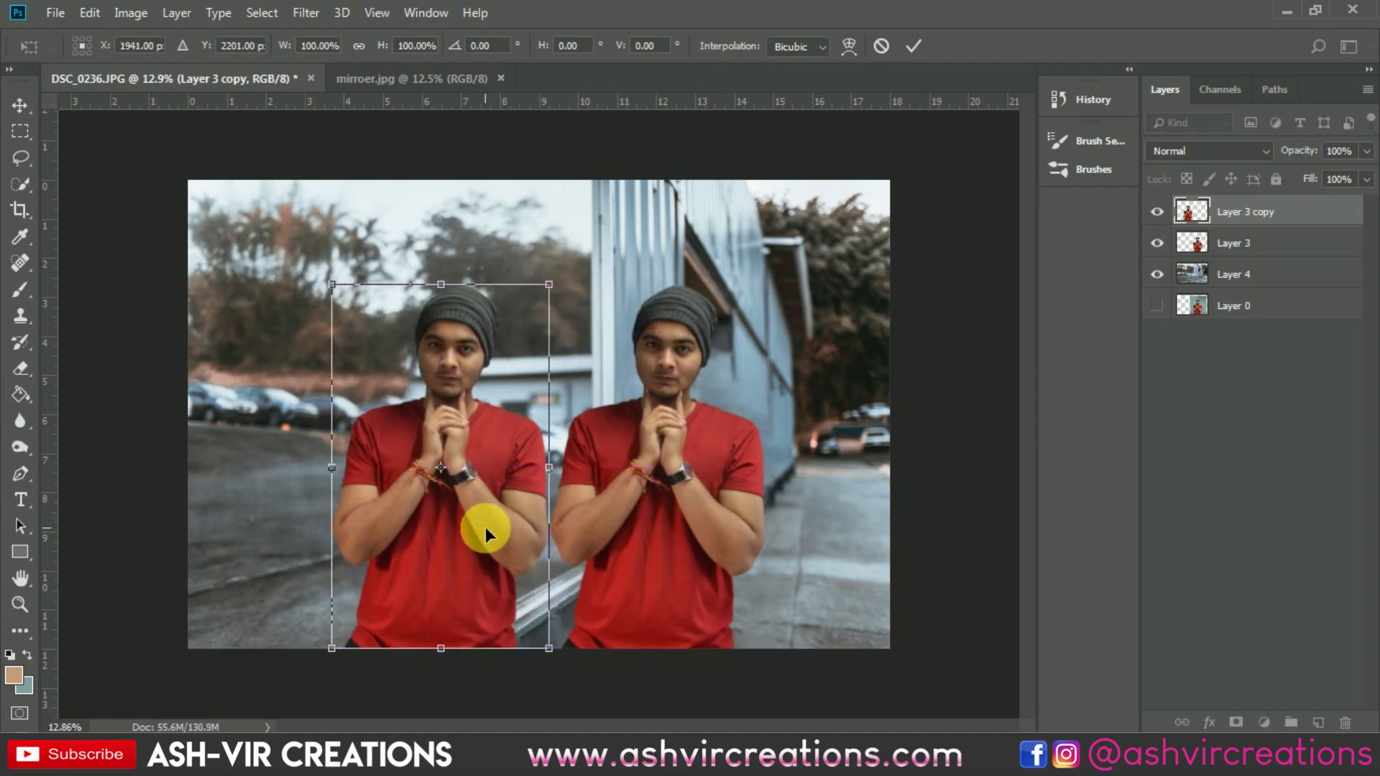
{"action": "right_click", "coordinate": [489, 528]}
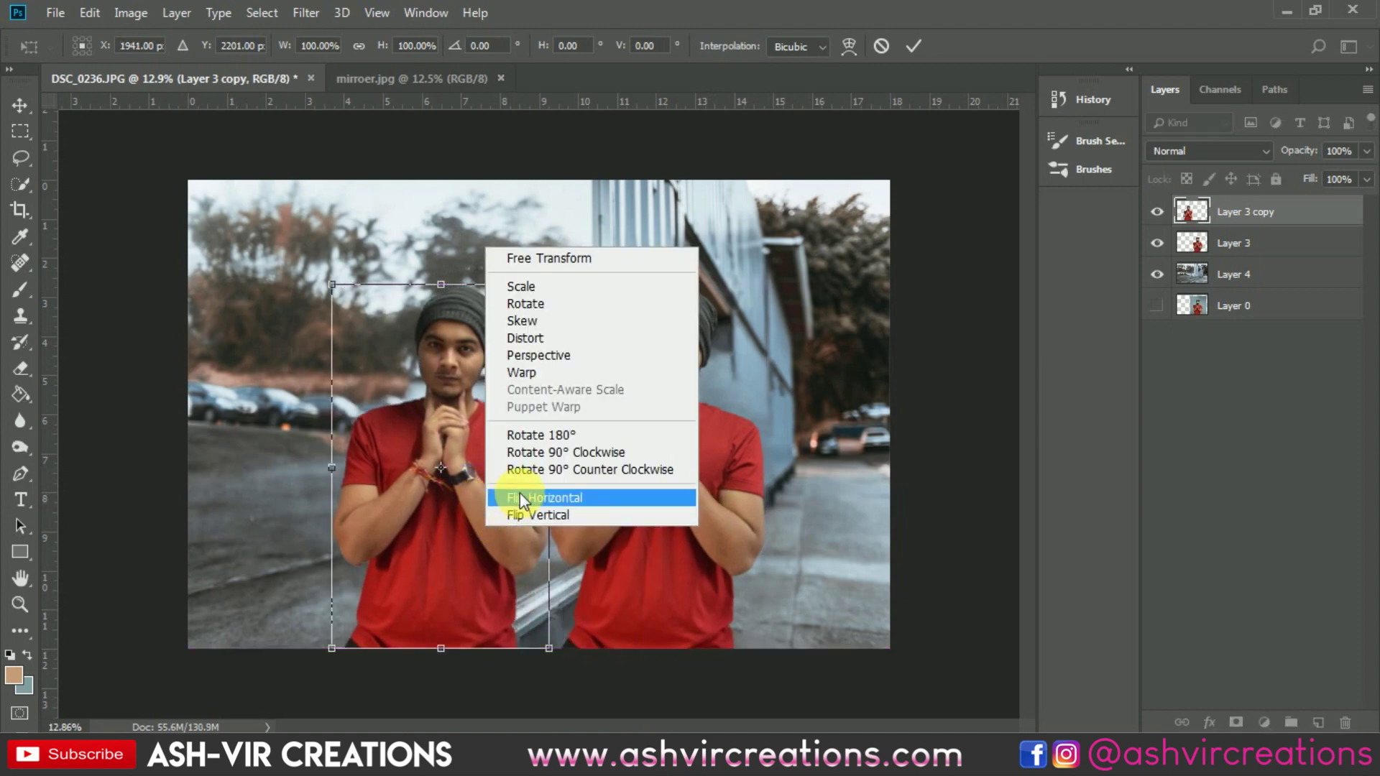
{"action": "left_click", "coordinate": [519, 496]}
{"action": "key", "text": "ctrl+z"}
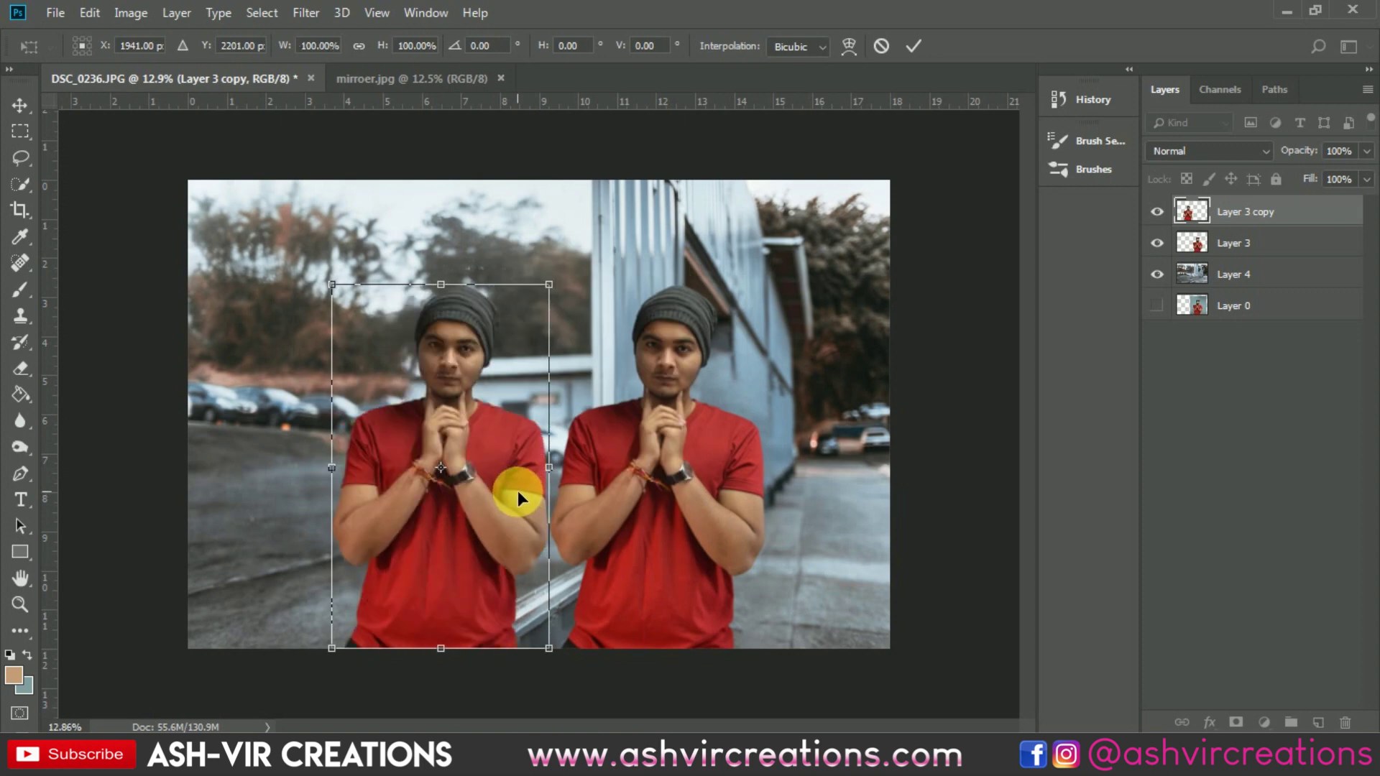
{"action": "right_click", "coordinate": [517, 490]}
{"action": "left_click", "coordinate": [529, 468]}
{"action": "left_click_drag", "start_coordinate": [502, 470], "coordinate": [599, 496]}
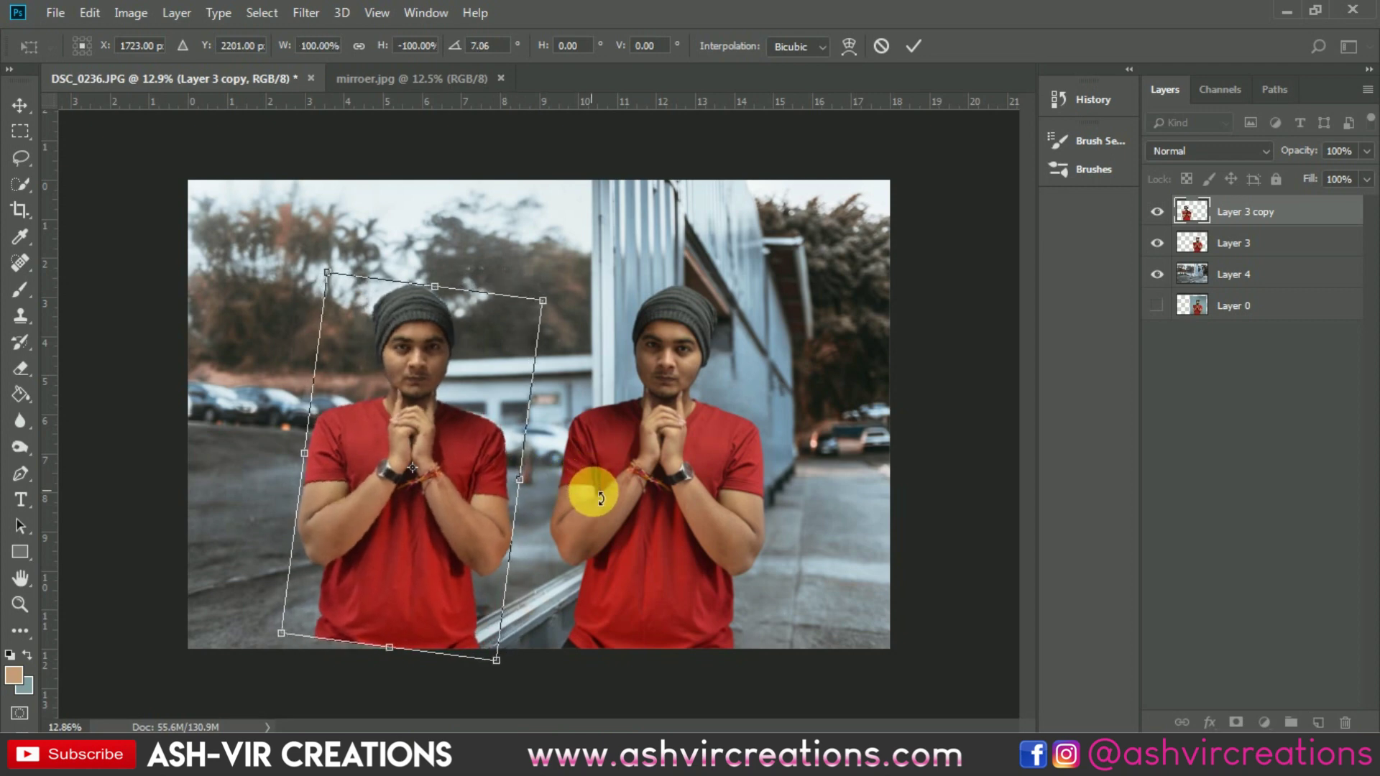
{"action": "left_click_drag", "start_coordinate": [469, 498], "coordinate": [437, 449]}
{"action": "key", "text": "Return"}
{"action": "key", "text": "ctrl+z"}
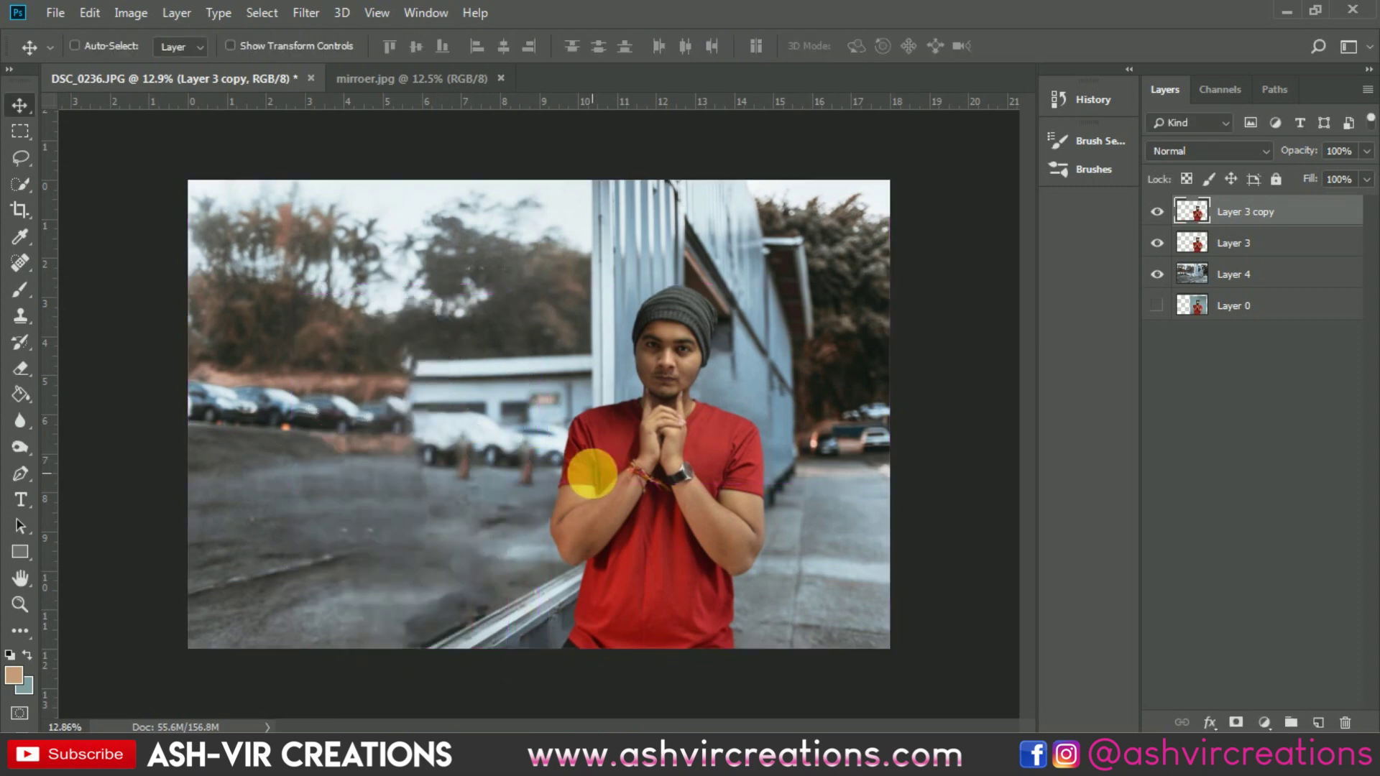
{"action": "key", "text": "ctrl+alt+z"}
Duplicate Layer 3, flip the copy horizontally, and place it to the left of the original man
{"action": "left_click", "coordinate": [1269, 225]}
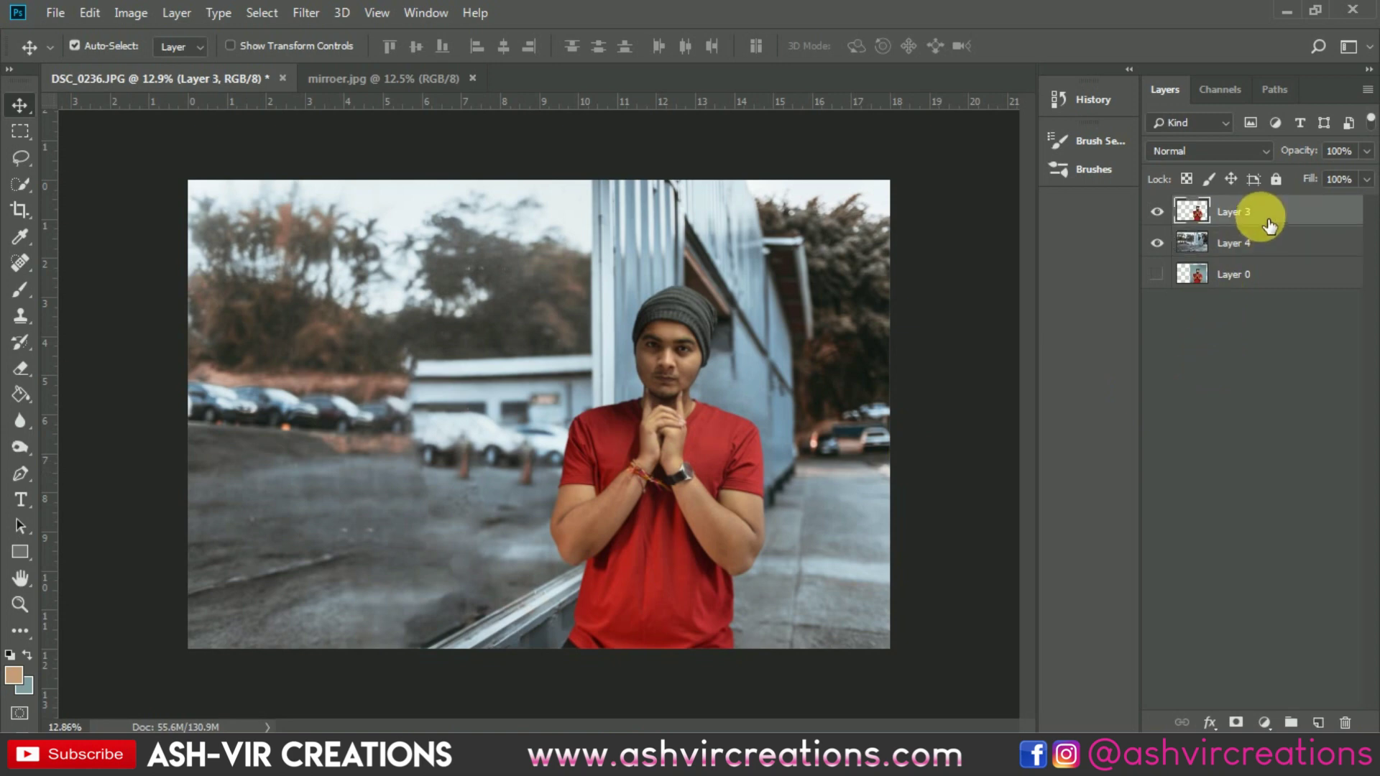
{"action": "key", "text": "ctrl+j"}
{"action": "key", "text": "ctrl+t"}
{"action": "right_click", "coordinate": [713, 552]}
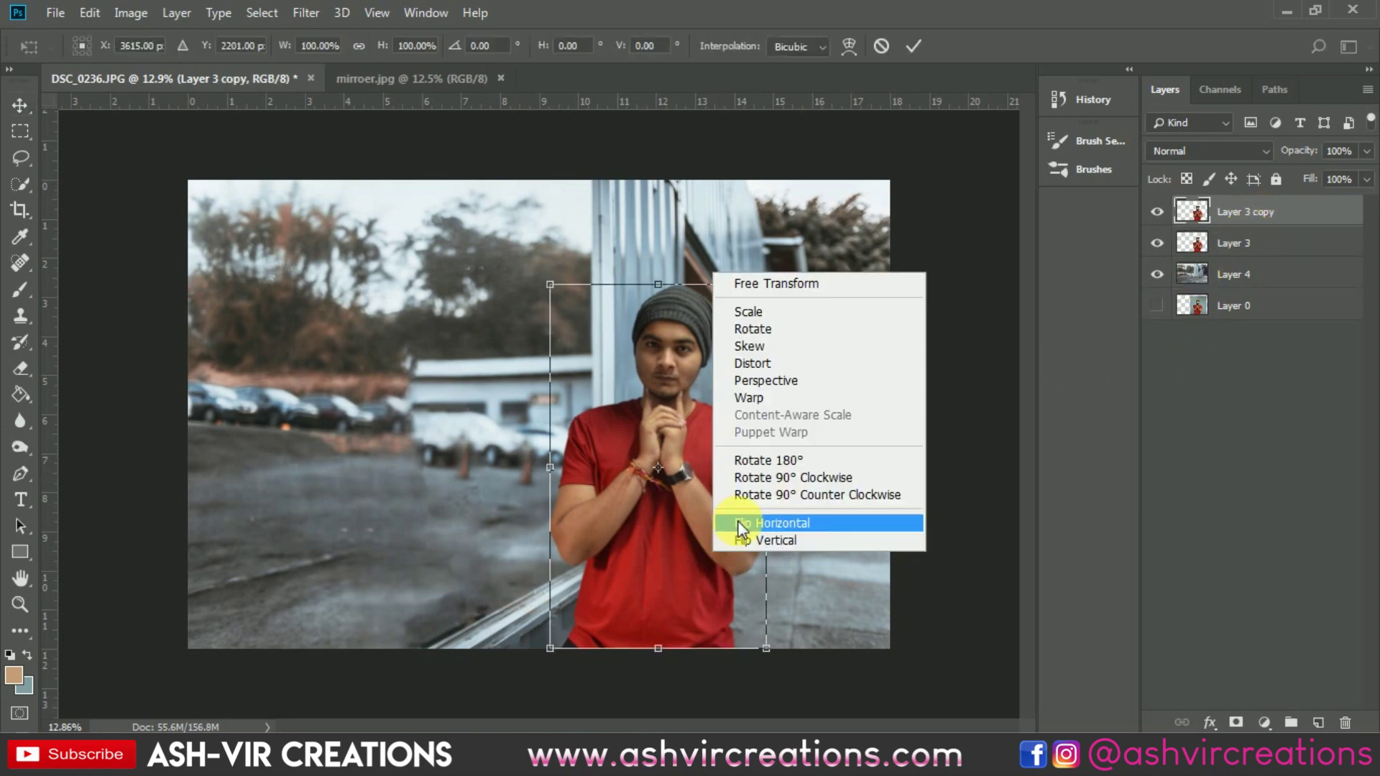
{"action": "left_click", "coordinate": [737, 523]}
{"action": "left_click_drag", "start_coordinate": [735, 503], "coordinate": [465, 511]}
{"action": "key", "text": "Return"}
{"action": "scroll", "coordinate": [409, 507], "scroll_direction": "up", "scroll_amount": 3}
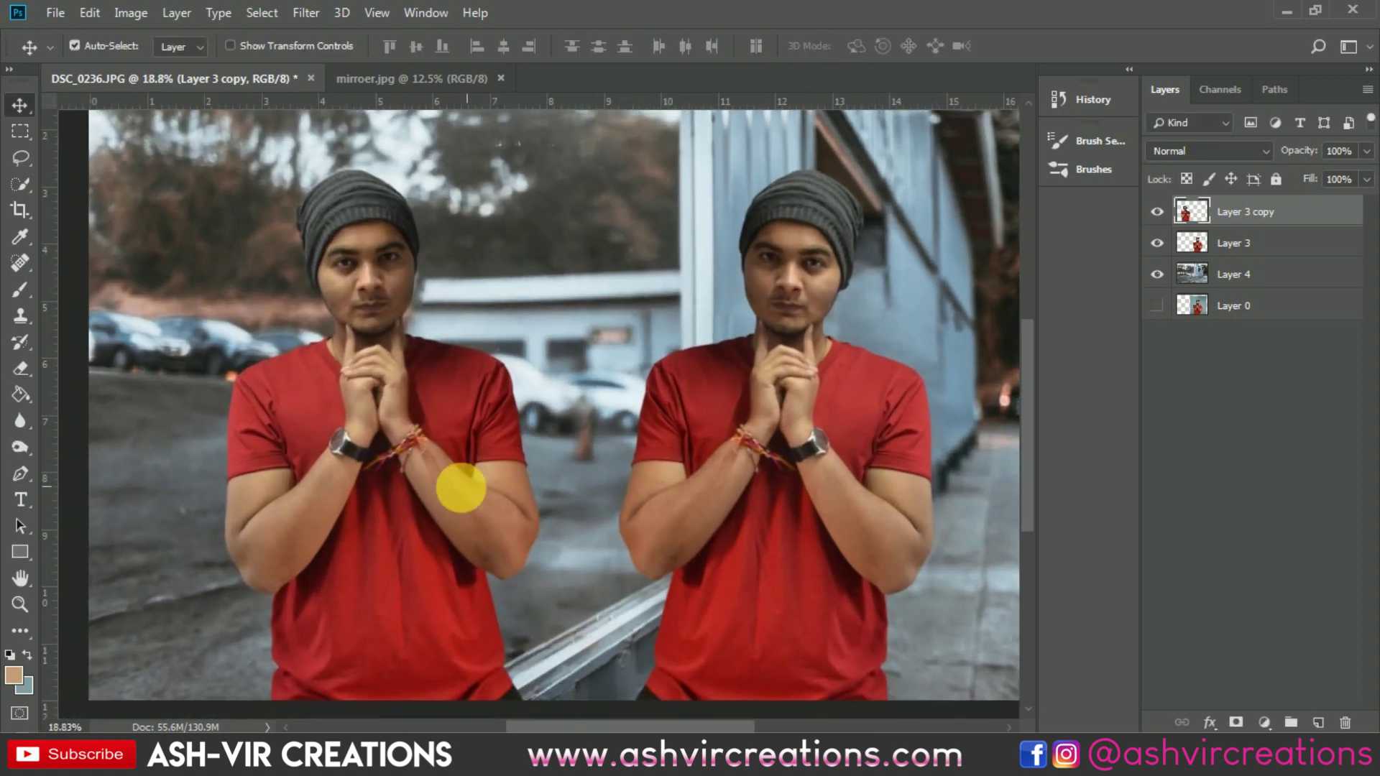
{"action": "mouse_move", "coordinate": [461, 487]}
{"action": "left_mouse_down"}
{"action": "mouse_move", "coordinate": [476, 487]}
{"action": "mouse_move", "coordinate": [286, 486]}
{"action": "mouse_move", "coordinate": [446, 481]}
{"action": "left_mouse_up"}
Add a white layer mask to Layer 3 copy
{"action": "scroll", "coordinate": [446, 481], "scroll_direction": "down", "scroll_amount": 2}
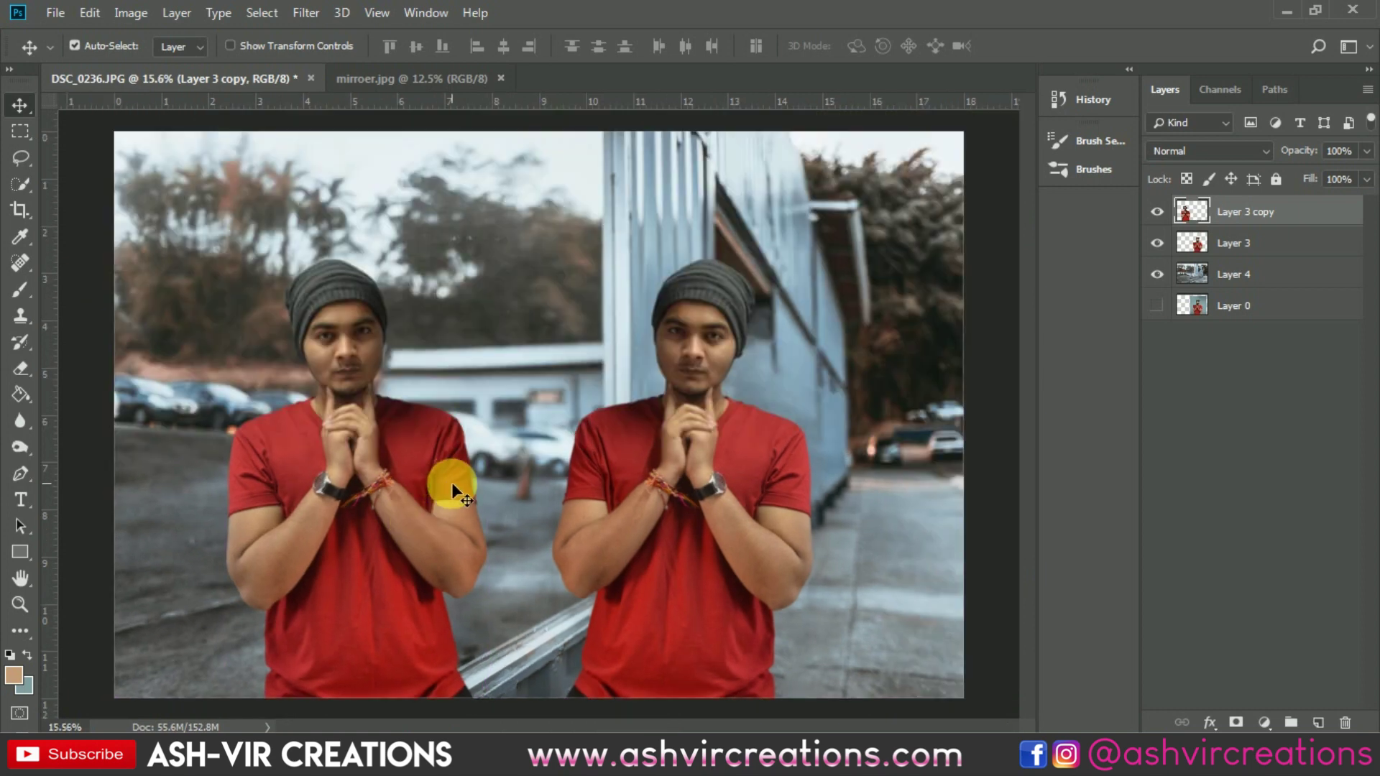
{"action": "scroll", "coordinate": [443, 480], "scroll_direction": "up", "scroll_amount": 1}
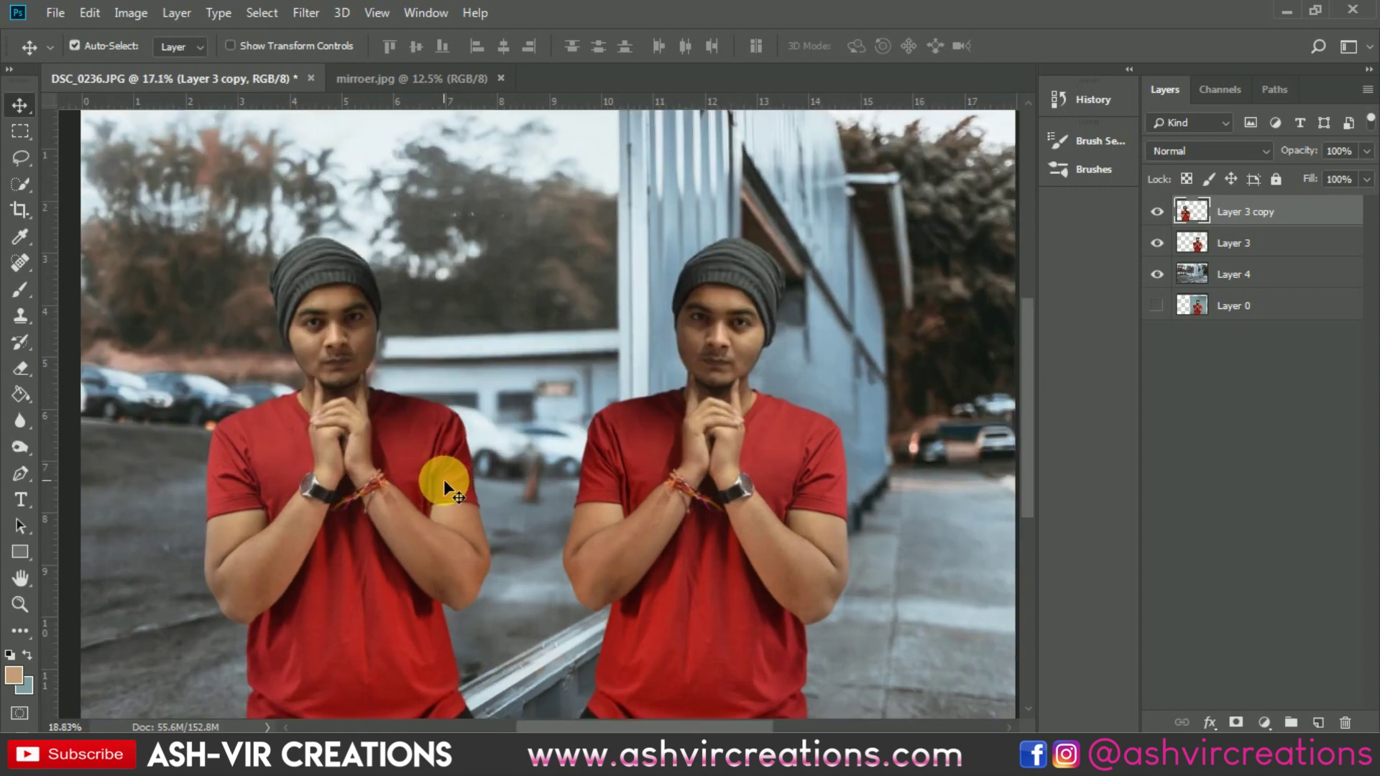
{"action": "left_click_drag", "start_coordinate": [456, 478], "coordinate": [523, 365]}
{"action": "scroll", "coordinate": [514, 354], "scroll_direction": "up", "scroll_amount": 1}
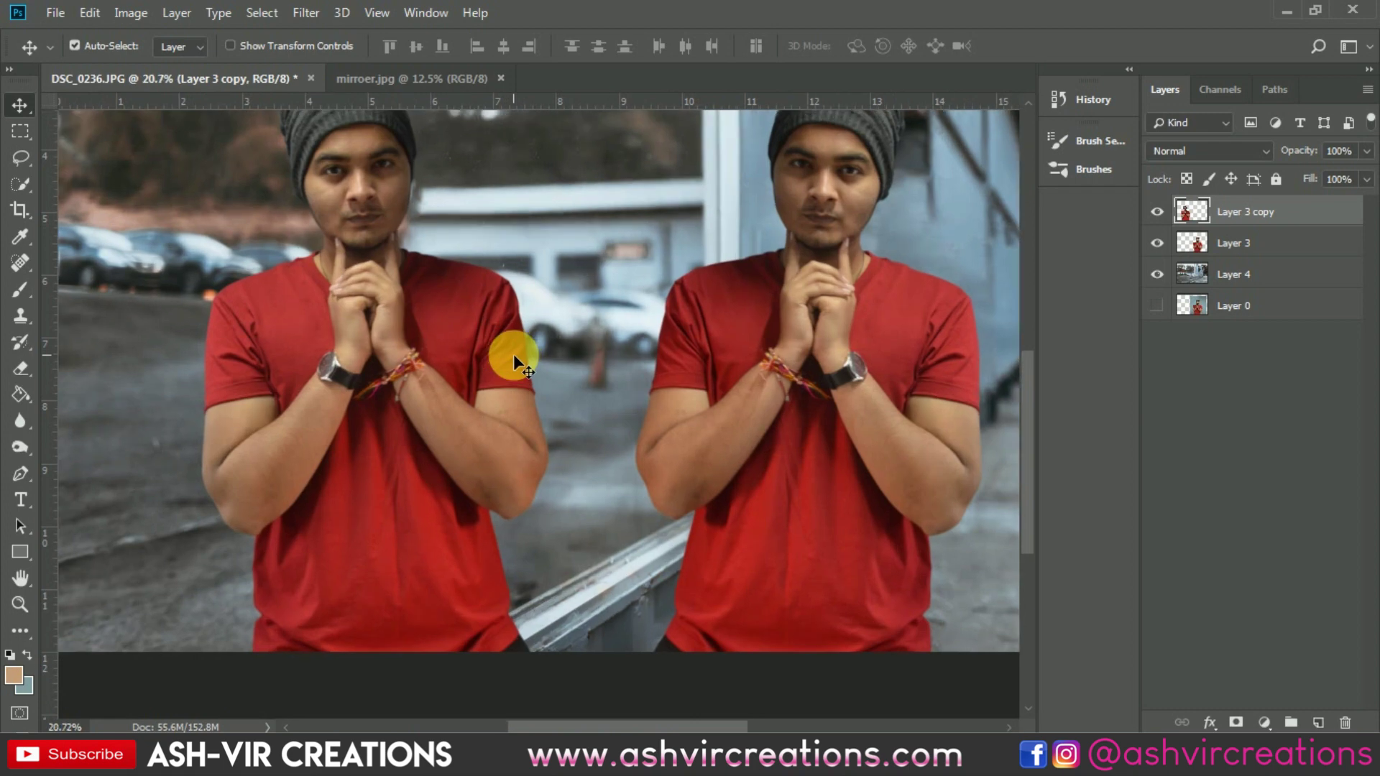
{"action": "scroll", "coordinate": [513, 354], "scroll_direction": "up", "scroll_amount": 1}
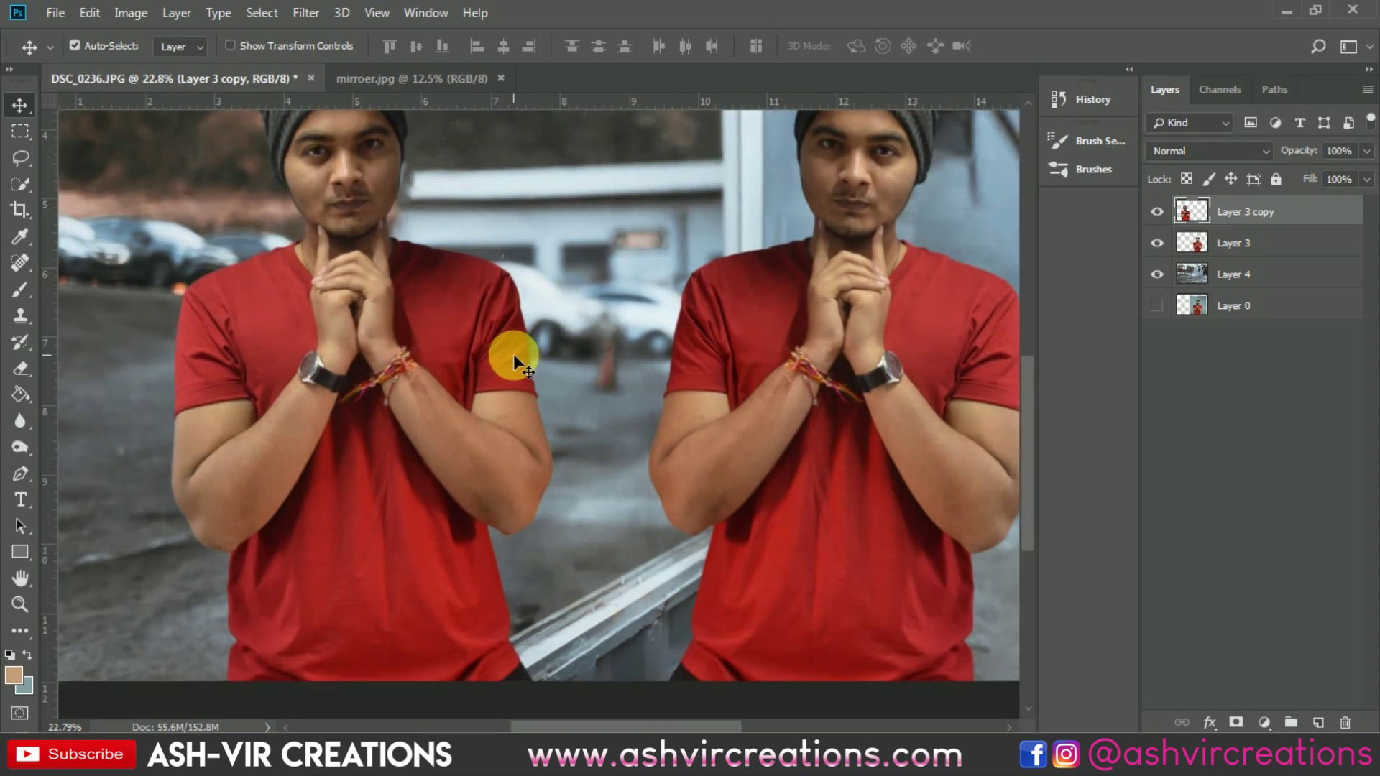
{"action": "left_click_drag", "start_coordinate": [539, 424], "coordinate": [554, 384]}
{"action": "left_click", "coordinate": [1235, 721]}
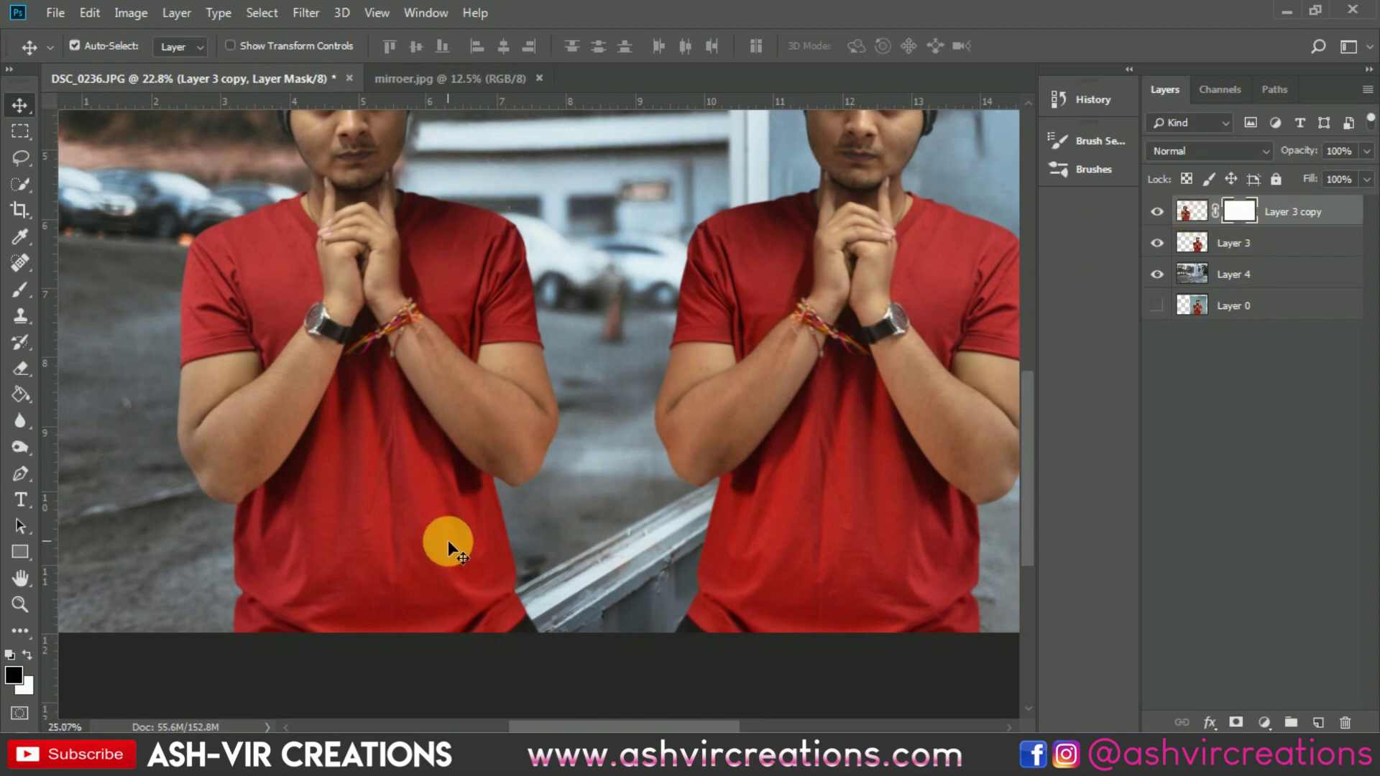
{"action": "scroll", "coordinate": [449, 539], "scroll_direction": "up", "scroll_amount": 4}
{"action": "left_click", "coordinate": [498, 493]}
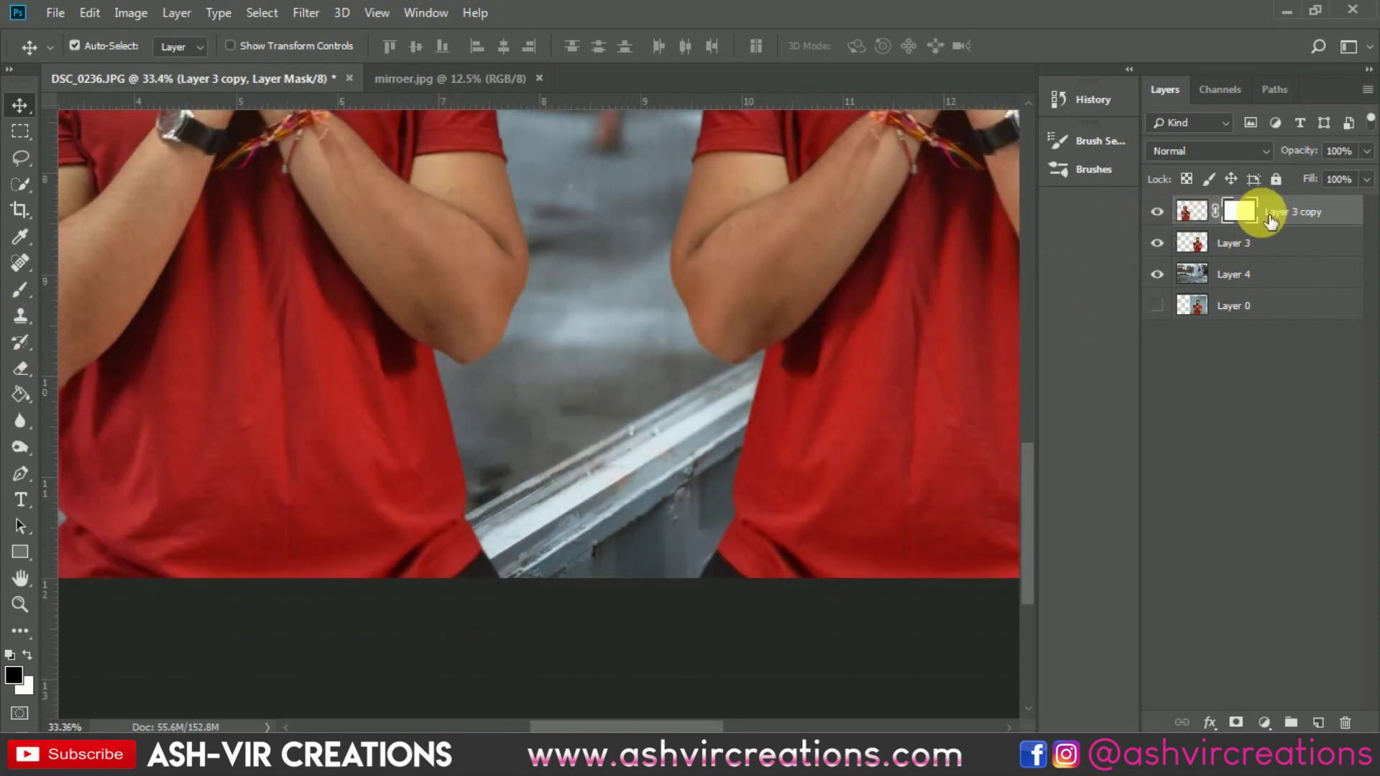
Choose the Brush tool for the mask and lower the opacity of Layer 3 copy to 54%
{"action": "left_click", "coordinate": [20, 290]}
{"action": "right_click", "coordinate": [377, 567]}
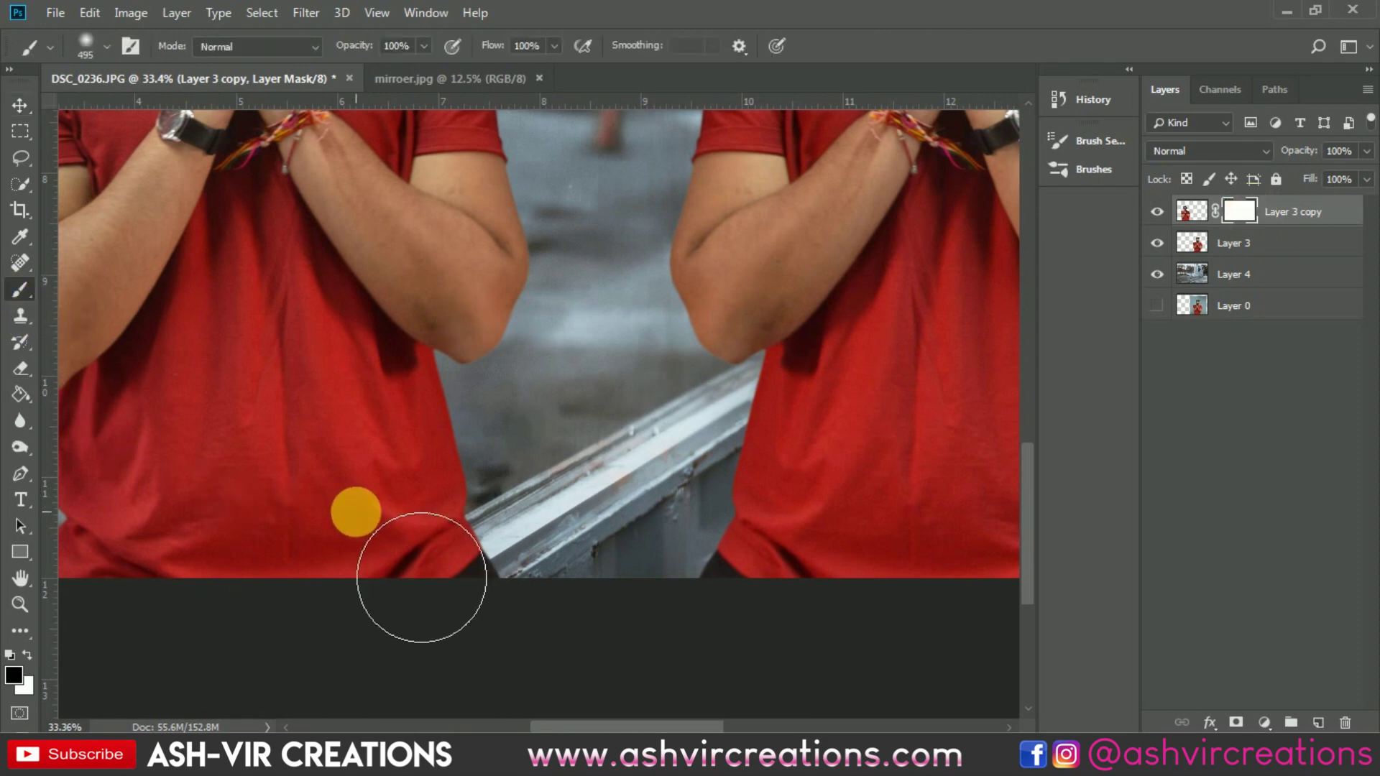
{"action": "left_click", "coordinate": [959, 28]}
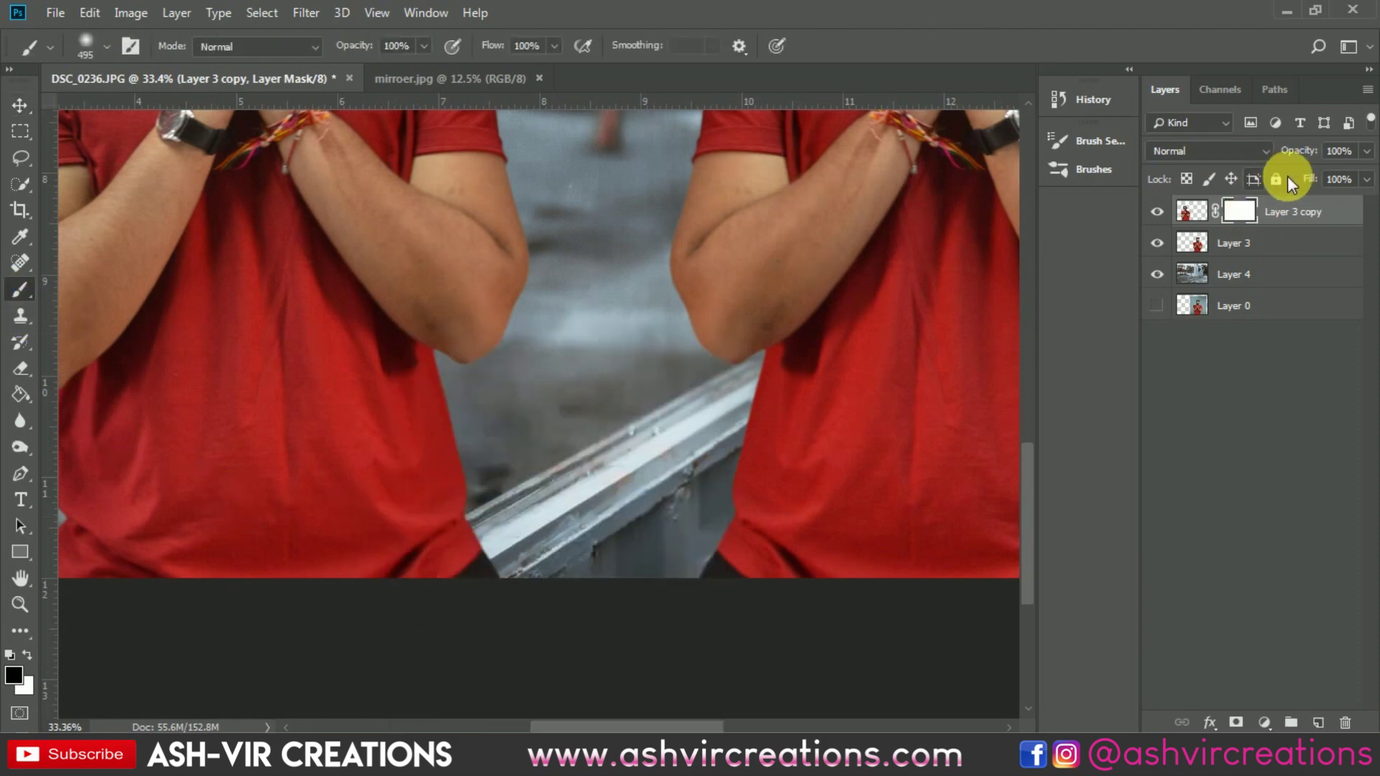
{"action": "left_click_drag", "start_coordinate": [1268, 164], "coordinate": [1246, 153]}
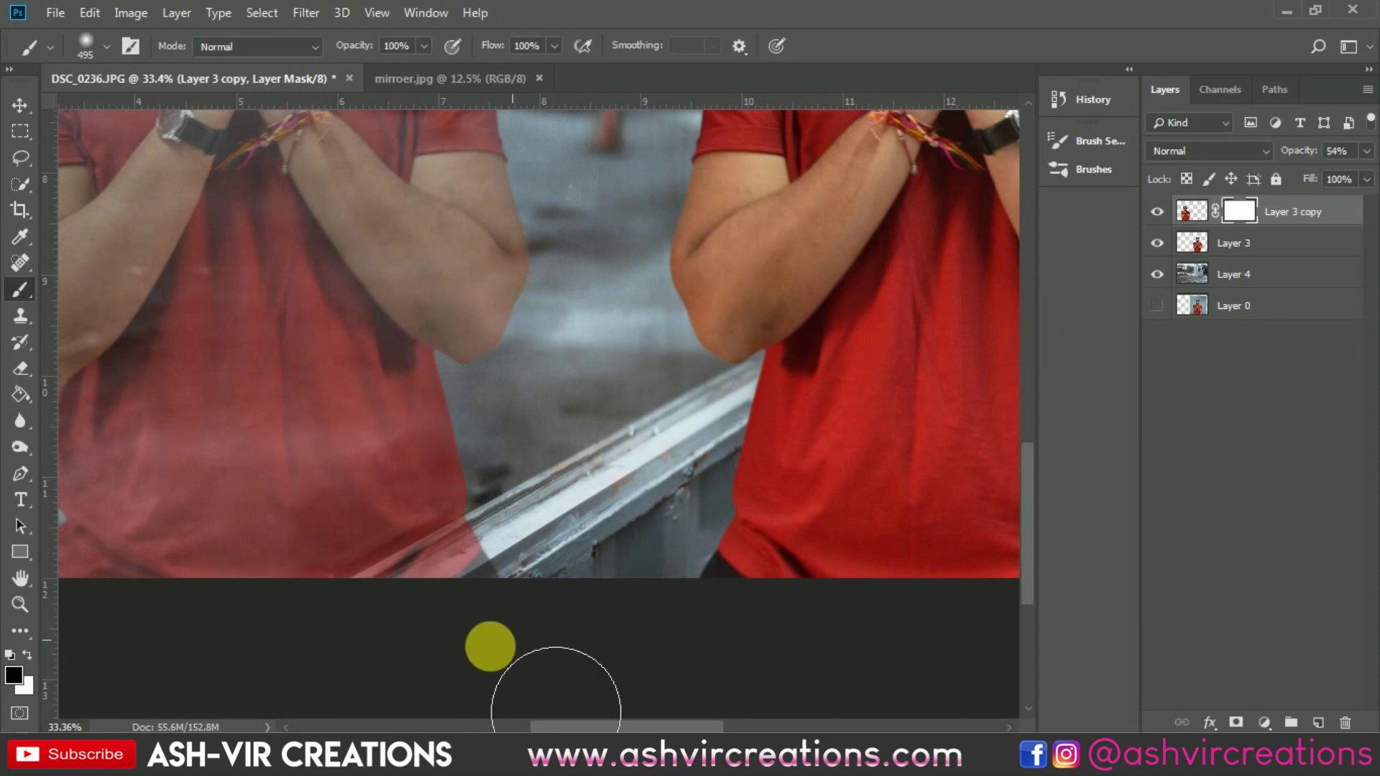
Mask out the copy's shirt and trousers where they overlap the diagonal railing, using a soft black 200 px brush
{"action": "scroll", "coordinate": [426, 629], "scroll_direction": "up", "scroll_amount": 5}
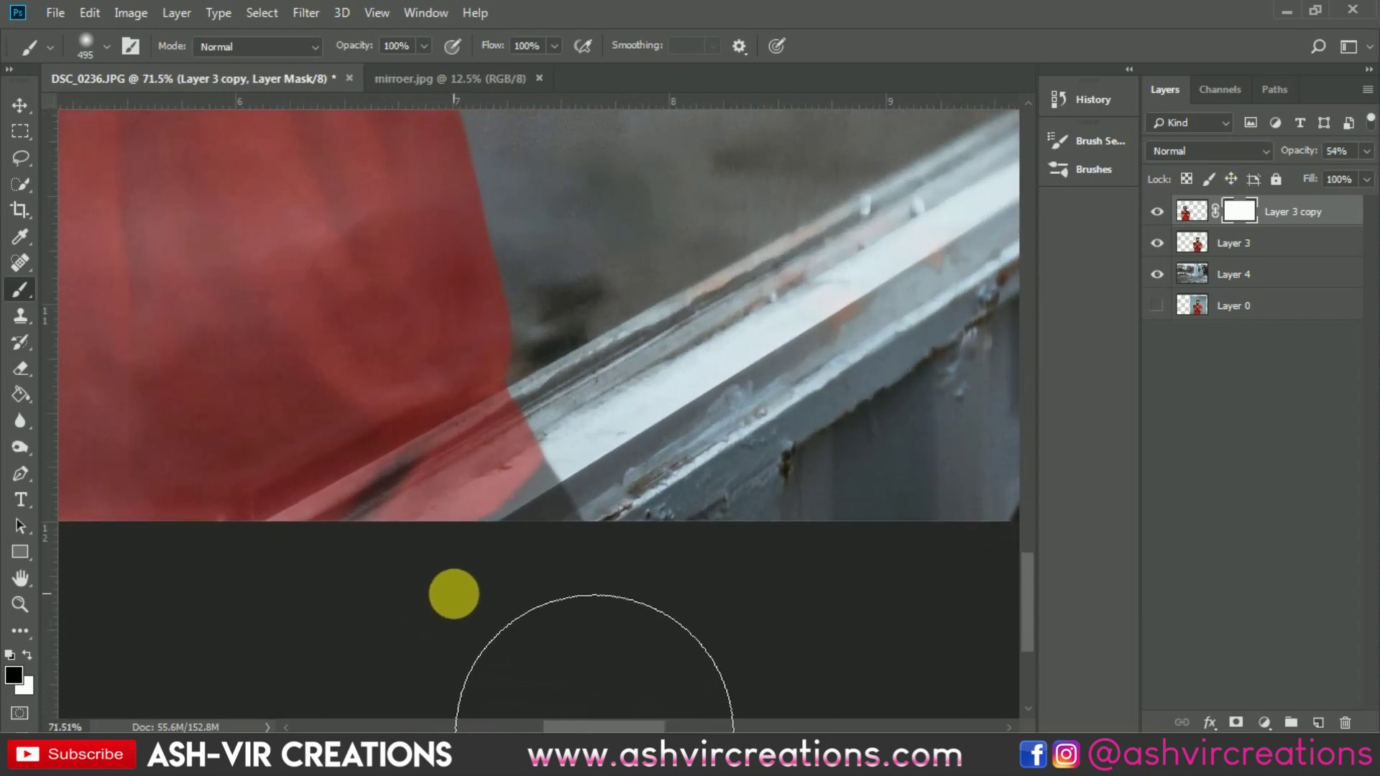
{"action": "key", "text": "bracketleft"}
{"action": "key", "text": "bracketleft"}
{"action": "key", "text": "bracketleft"}
{"action": "key", "text": "bracketleft"}
{"action": "scroll", "coordinate": [502, 546], "scroll_direction": "down", "scroll_amount": 8}
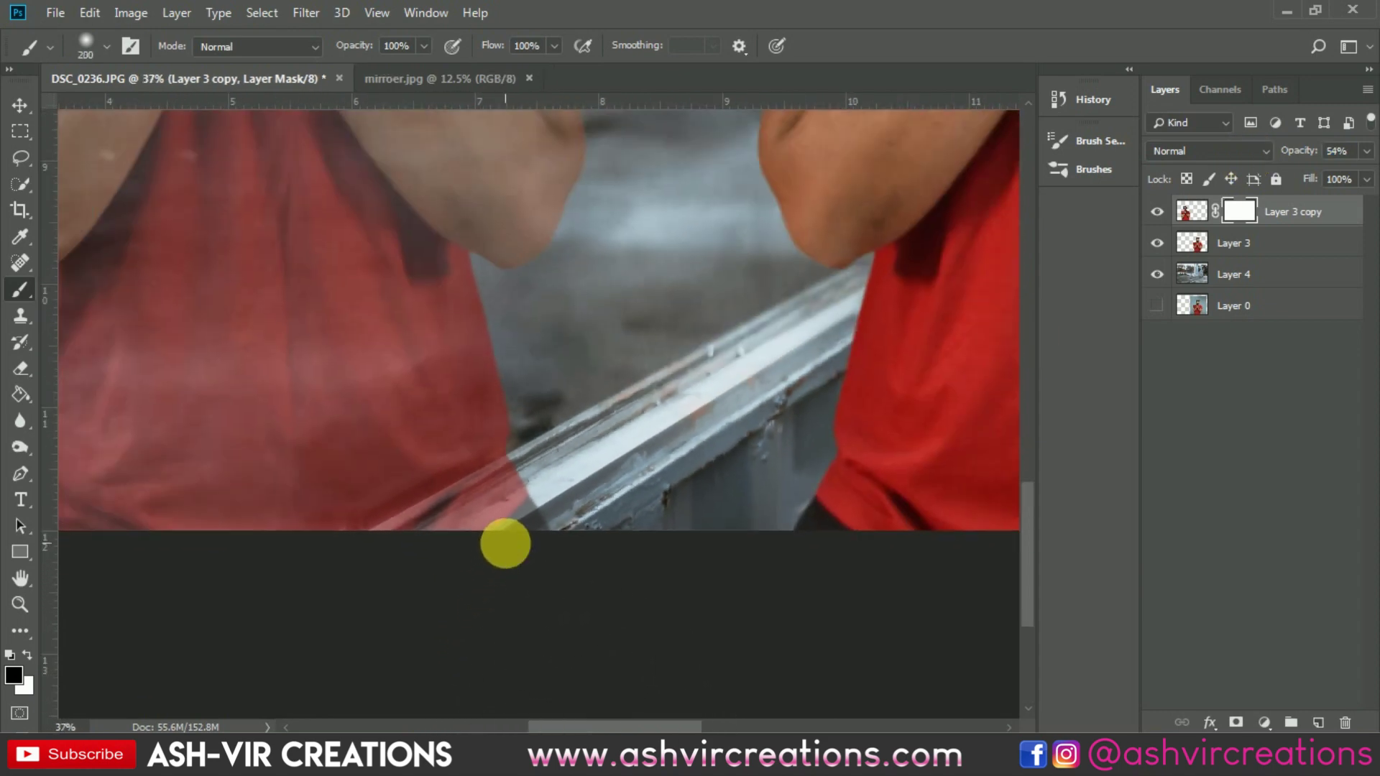
{"action": "scroll", "coordinate": [506, 544], "scroll_direction": "up", "scroll_amount": 3}
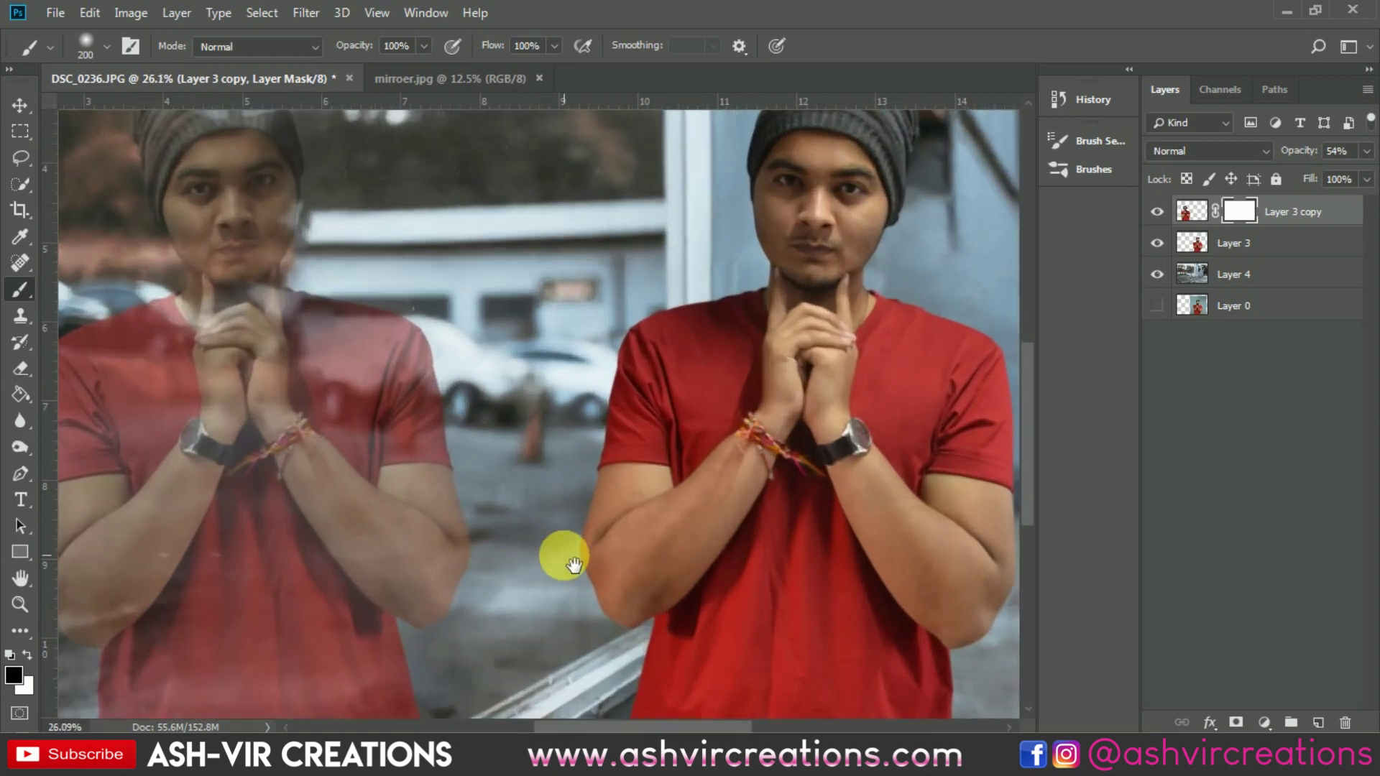
{"action": "left_click_drag", "start_coordinate": [574, 565], "coordinate": [625, 231]}
{"action": "scroll", "coordinate": [501, 485], "scroll_direction": "up", "scroll_amount": 2}
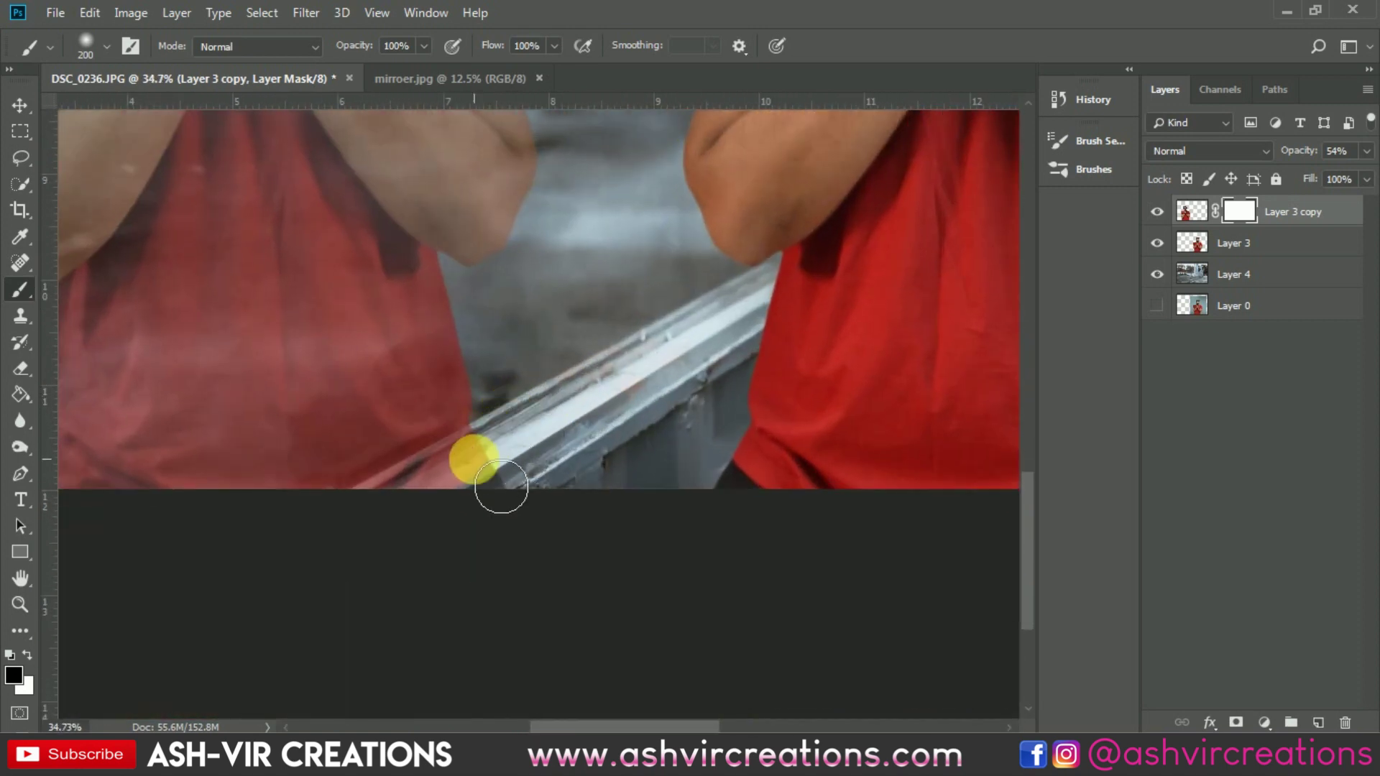
{"action": "mouse_move", "coordinate": [508, 480]}
{"action": "left_mouse_down"}
{"action": "mouse_move", "coordinate": [406, 540]}
{"action": "mouse_move", "coordinate": [533, 515]}
{"action": "mouse_move", "coordinate": [500, 560]}
{"action": "left_mouse_up"}
{"action": "scroll", "coordinate": [727, 495], "scroll_direction": "up", "scroll_amount": 1}
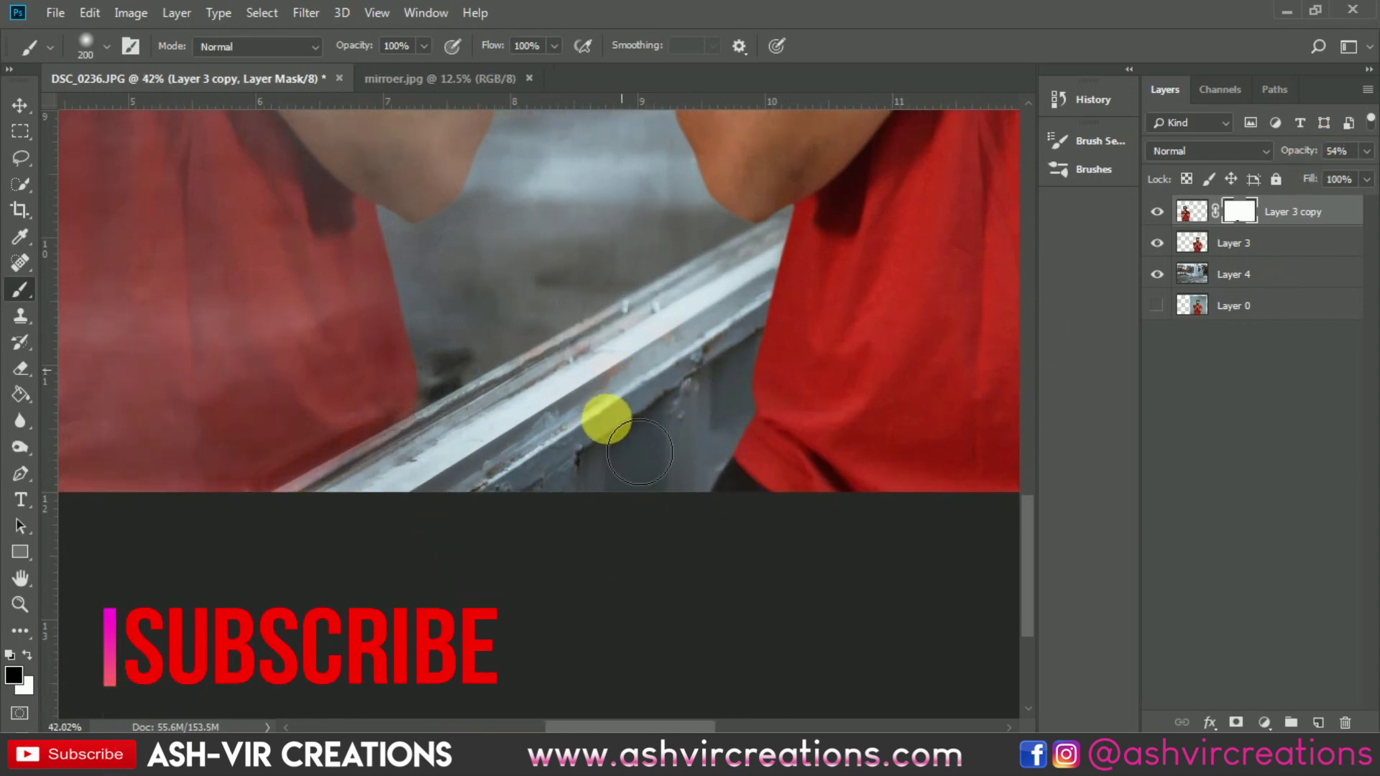
Restore Layer 3 copy to 100% opacity and switch the mask brush to Hard Round
{"action": "left_click_drag", "start_coordinate": [1307, 155], "coordinate": [1353, 152]}
{"action": "scroll", "coordinate": [498, 456], "scroll_direction": "up", "scroll_amount": 7}
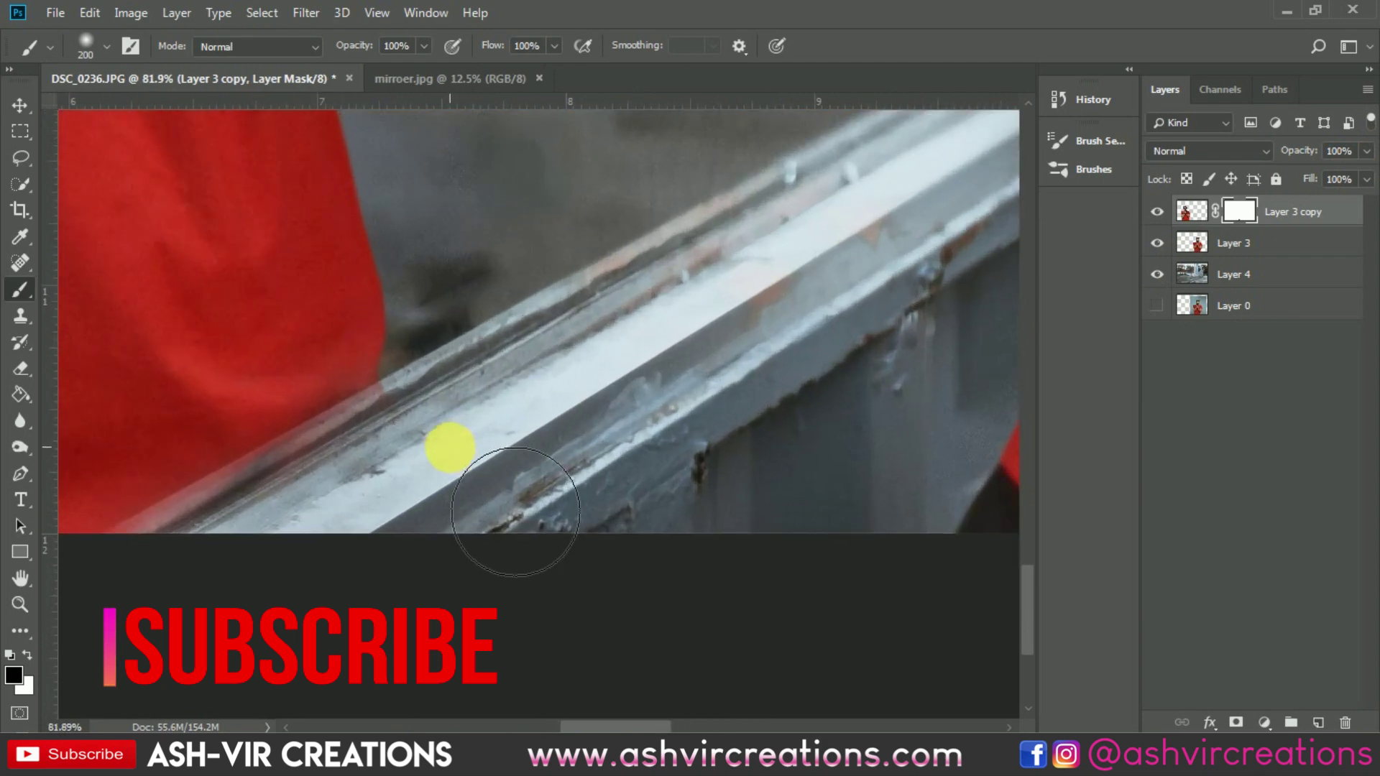
{"action": "left_click_drag", "start_coordinate": [443, 375], "coordinate": [751, 273]}
{"action": "right_click", "coordinate": [750, 272]}
{"action": "right_click", "coordinate": [653, 256]}
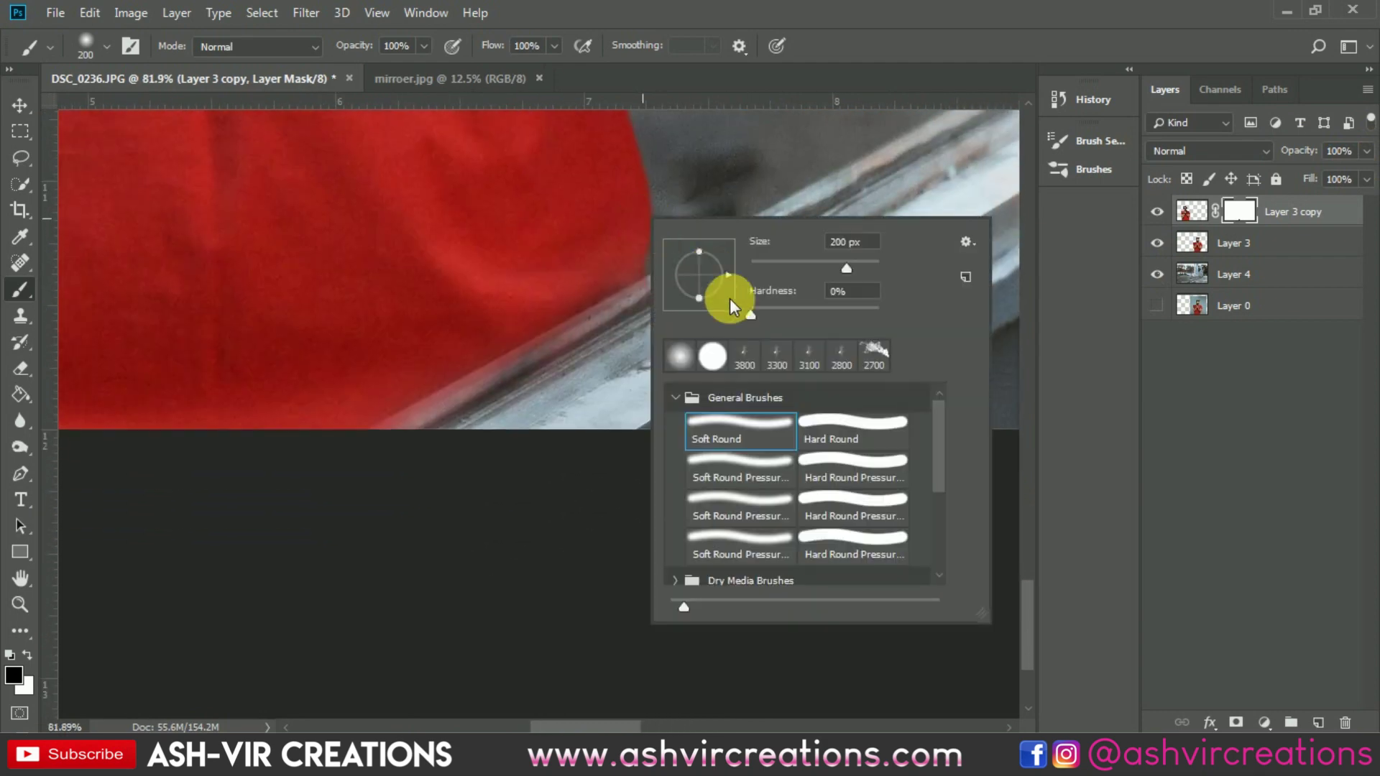
{"action": "double_click", "coordinate": [808, 415]}
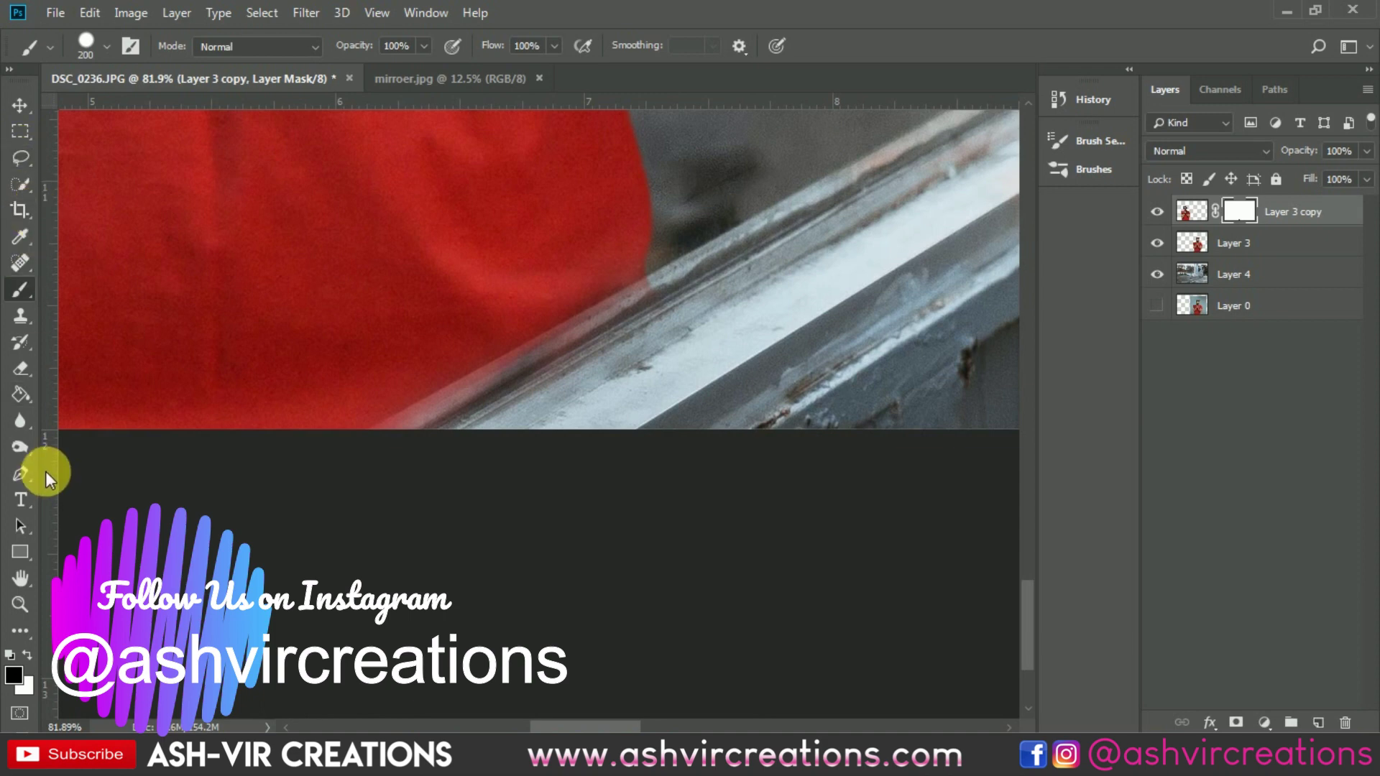
Outline the railing below the copy's shirt with a closed Pen path along its upper edge and convert it to a selection
{"action": "key", "text": "p"}
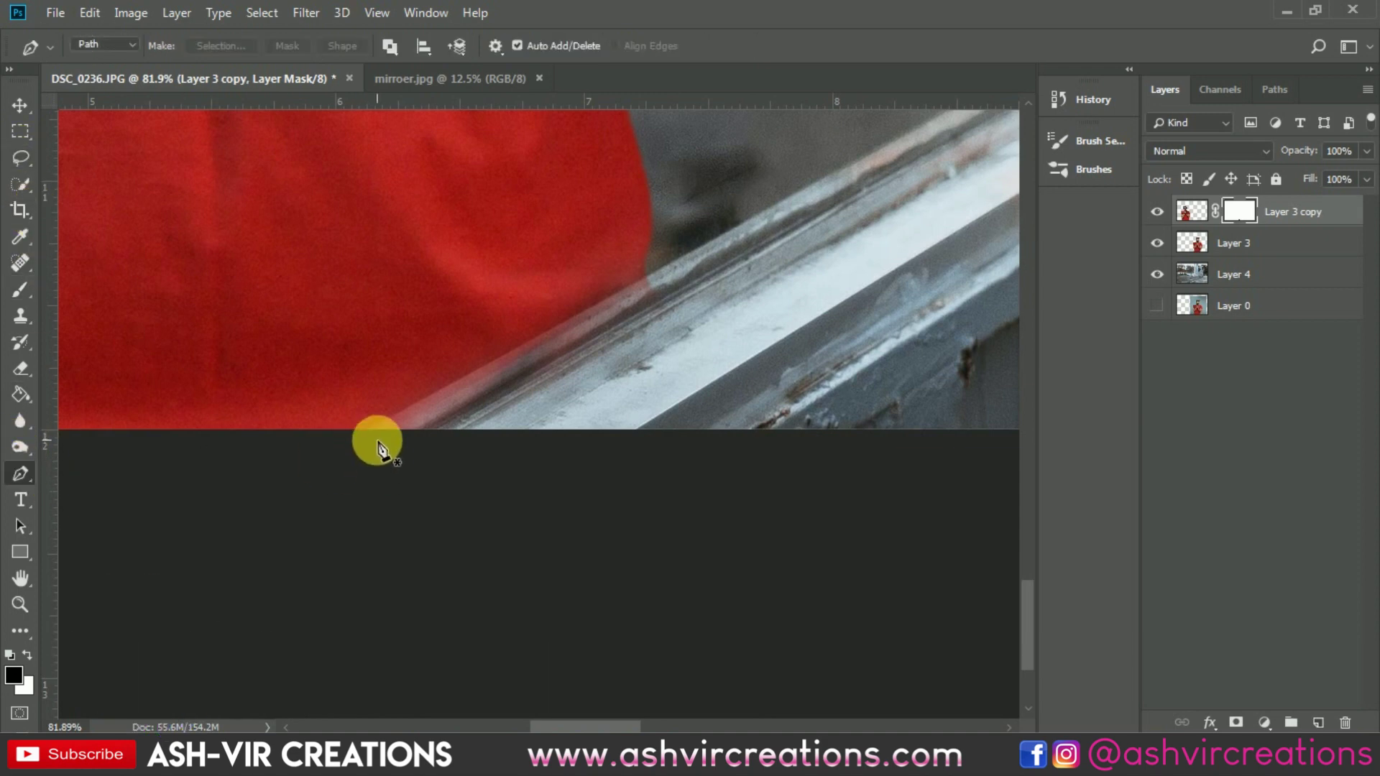
{"action": "left_click", "coordinate": [685, 255]}
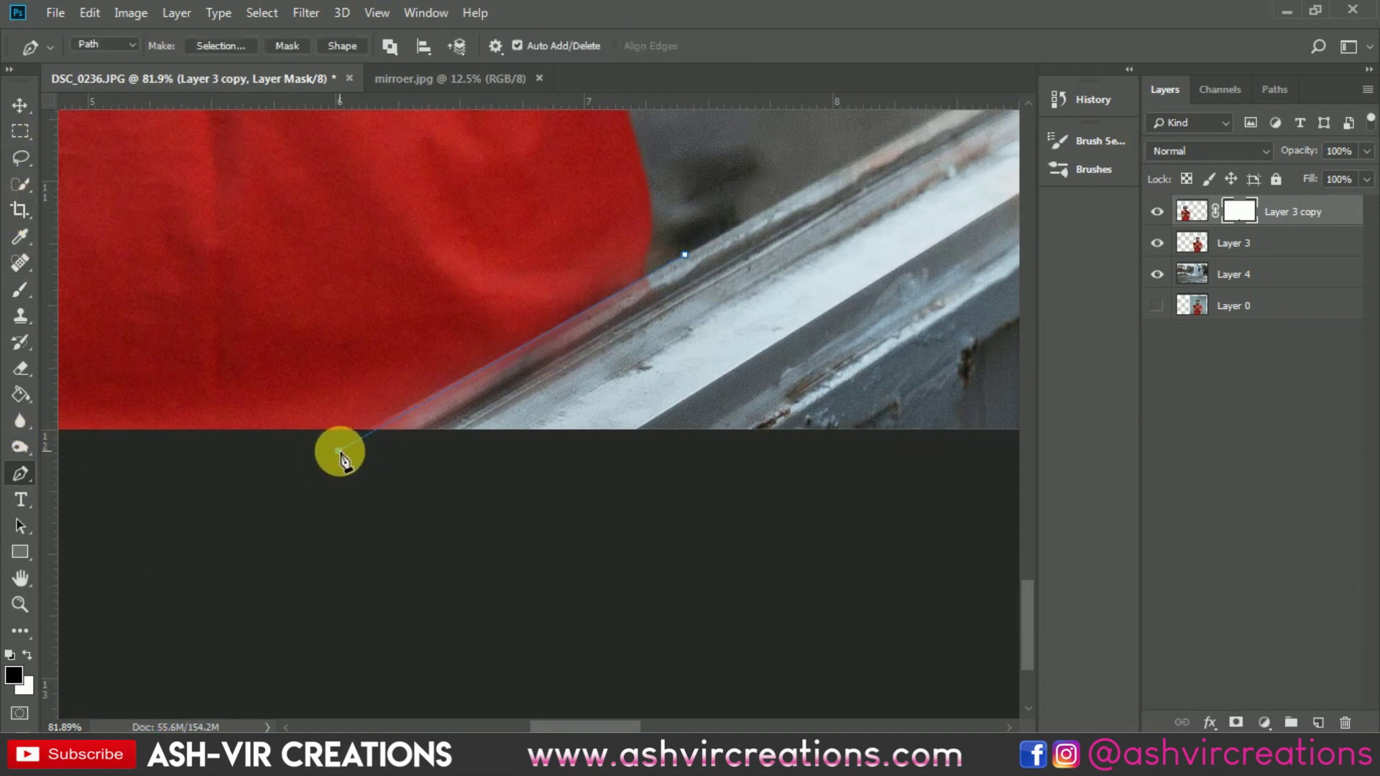
{"action": "left_click_drag", "start_coordinate": [429, 565], "coordinate": [545, 543]}
{"action": "left_click_drag", "start_coordinate": [807, 501], "coordinate": [821, 488]}
{"action": "left_click_drag", "start_coordinate": [851, 428], "coordinate": [831, 376]}
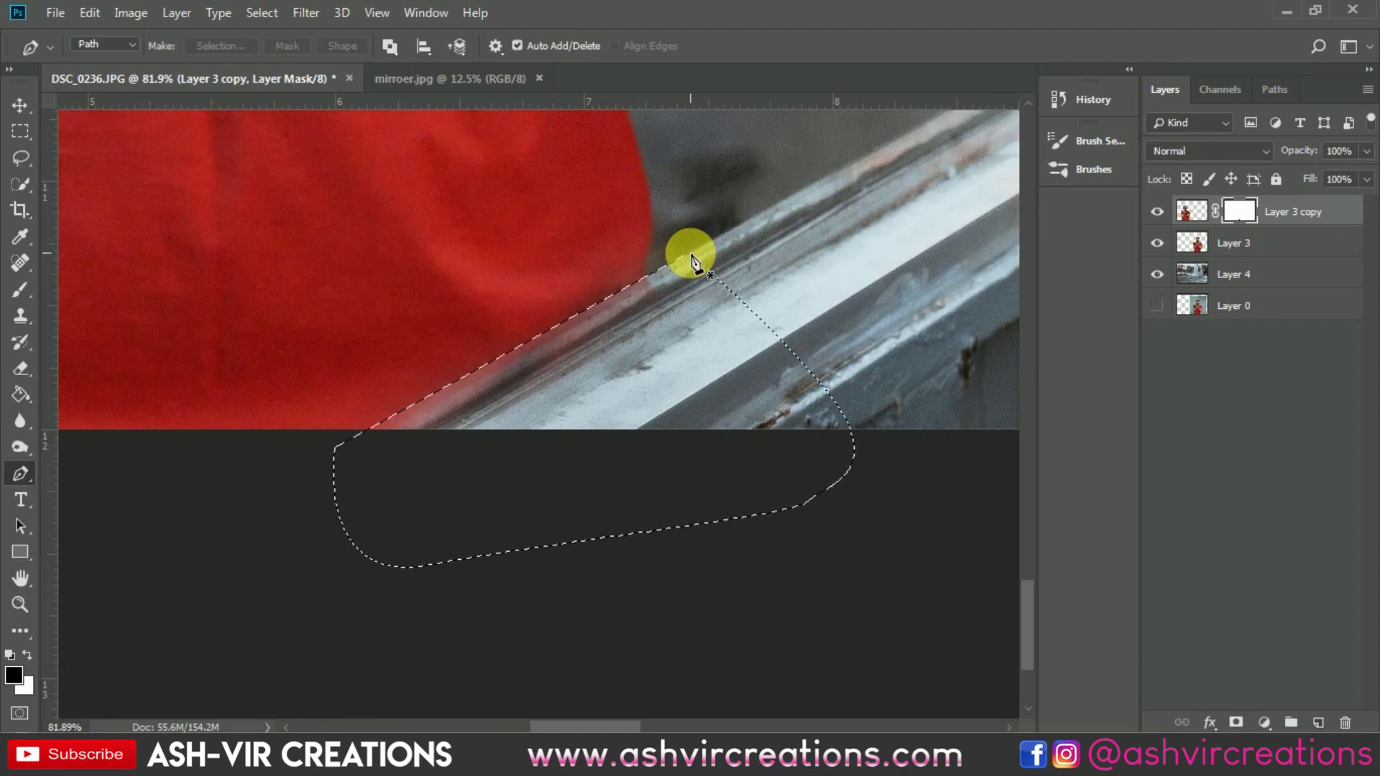
Paint black on the mask inside the railing selection to give the shirt a crisp edge, and deselect
{"action": "left_click", "coordinate": [20, 289]}
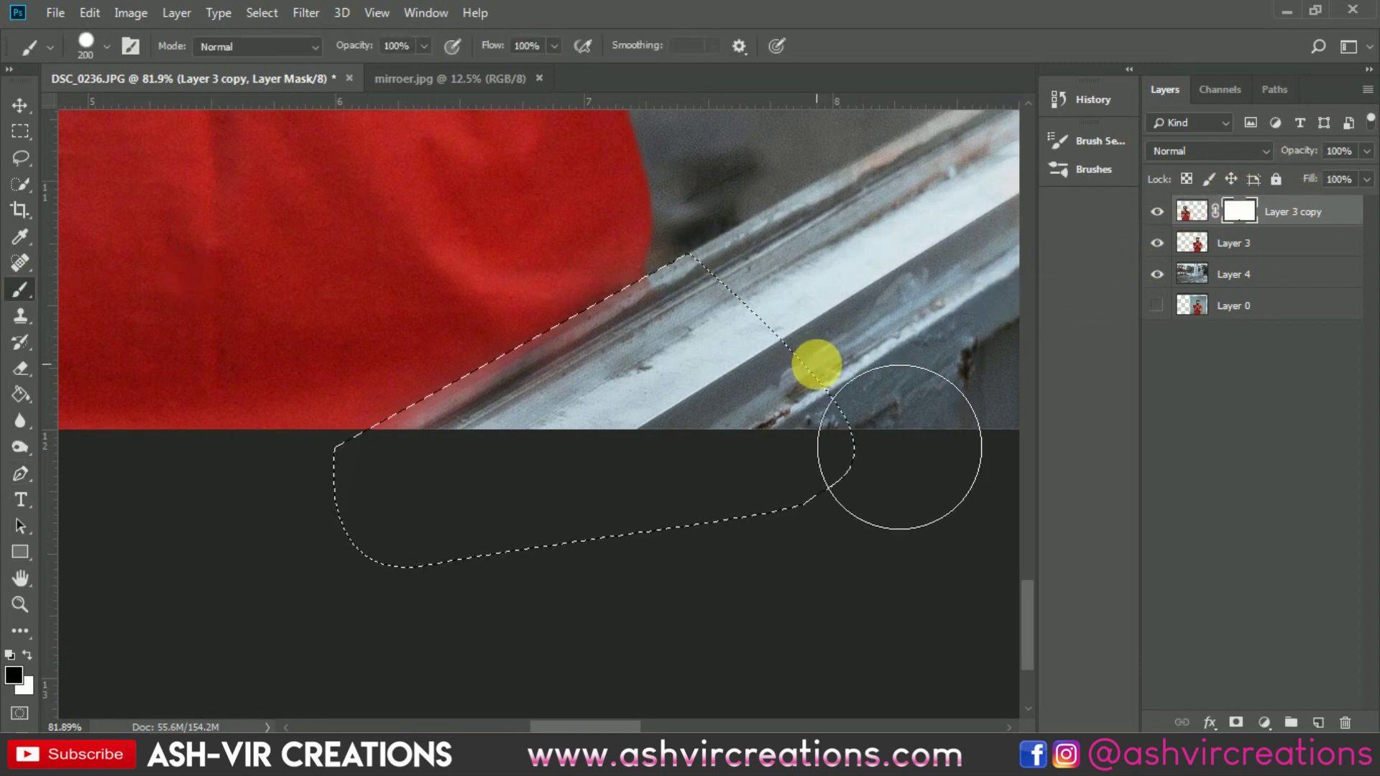
{"action": "mouse_move", "coordinate": [598, 511]}
{"action": "left_mouse_down"}
{"action": "mouse_move", "coordinate": [734, 396]}
{"action": "mouse_move", "coordinate": [506, 488]}
{"action": "left_mouse_up"}
{"action": "key", "text": "ctrl+d"}
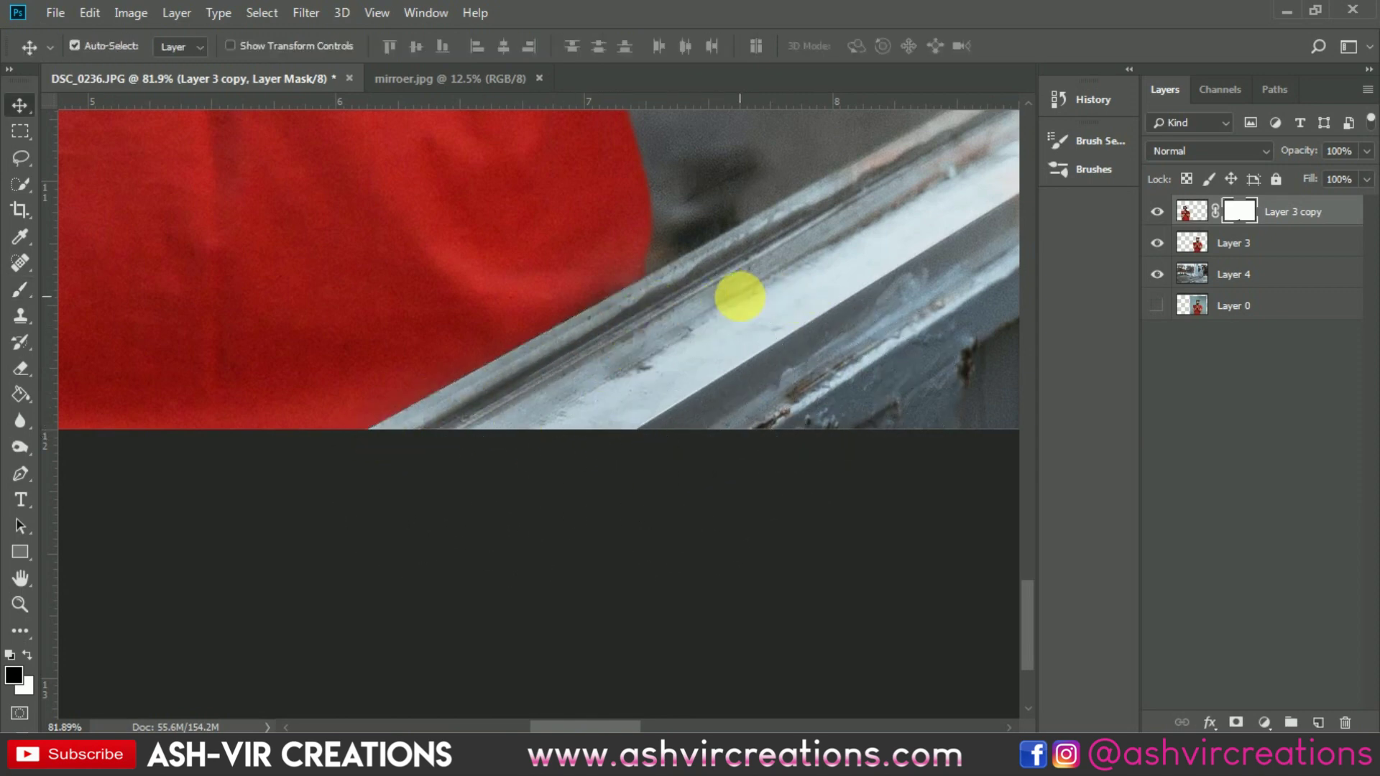
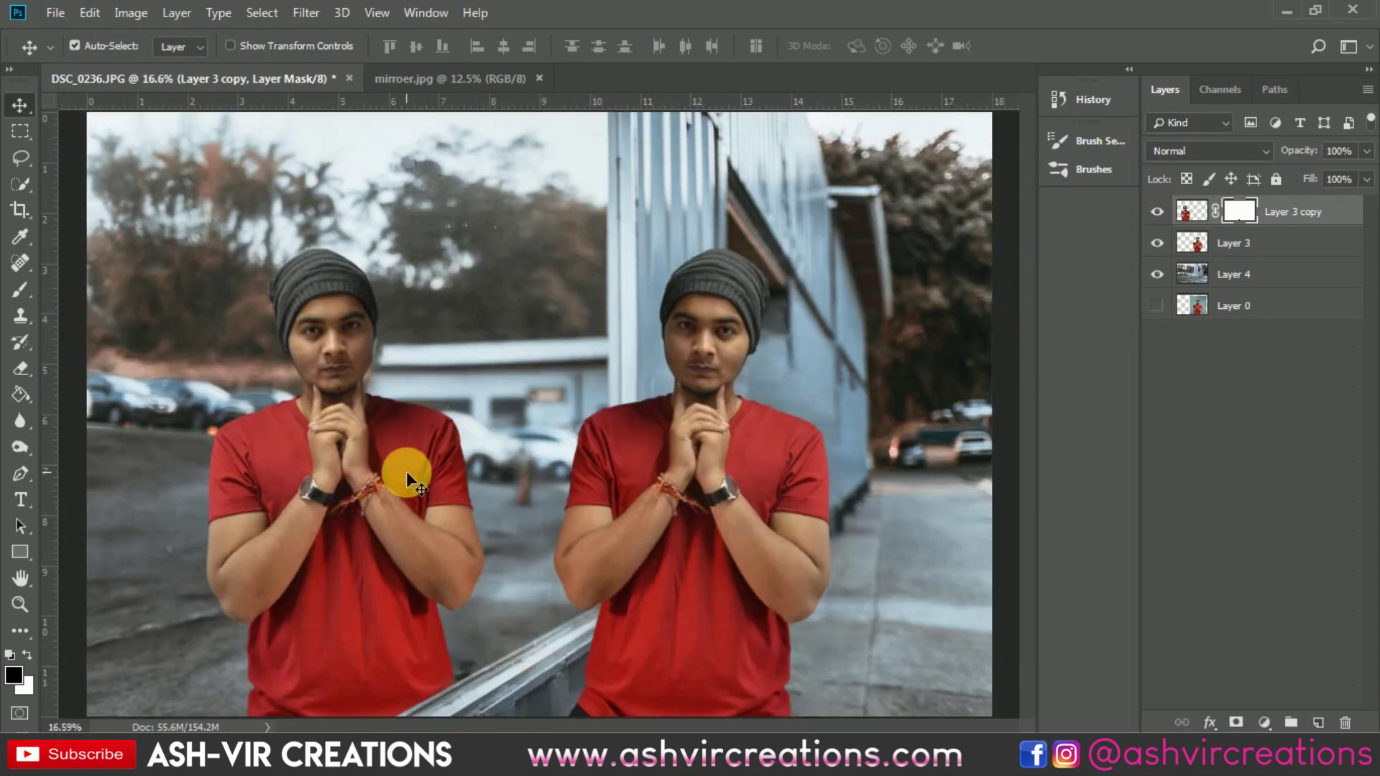
Apply the layer mask of Layer 3 copy permanently to its pixels
{"action": "right_click", "coordinate": [1233, 210]}
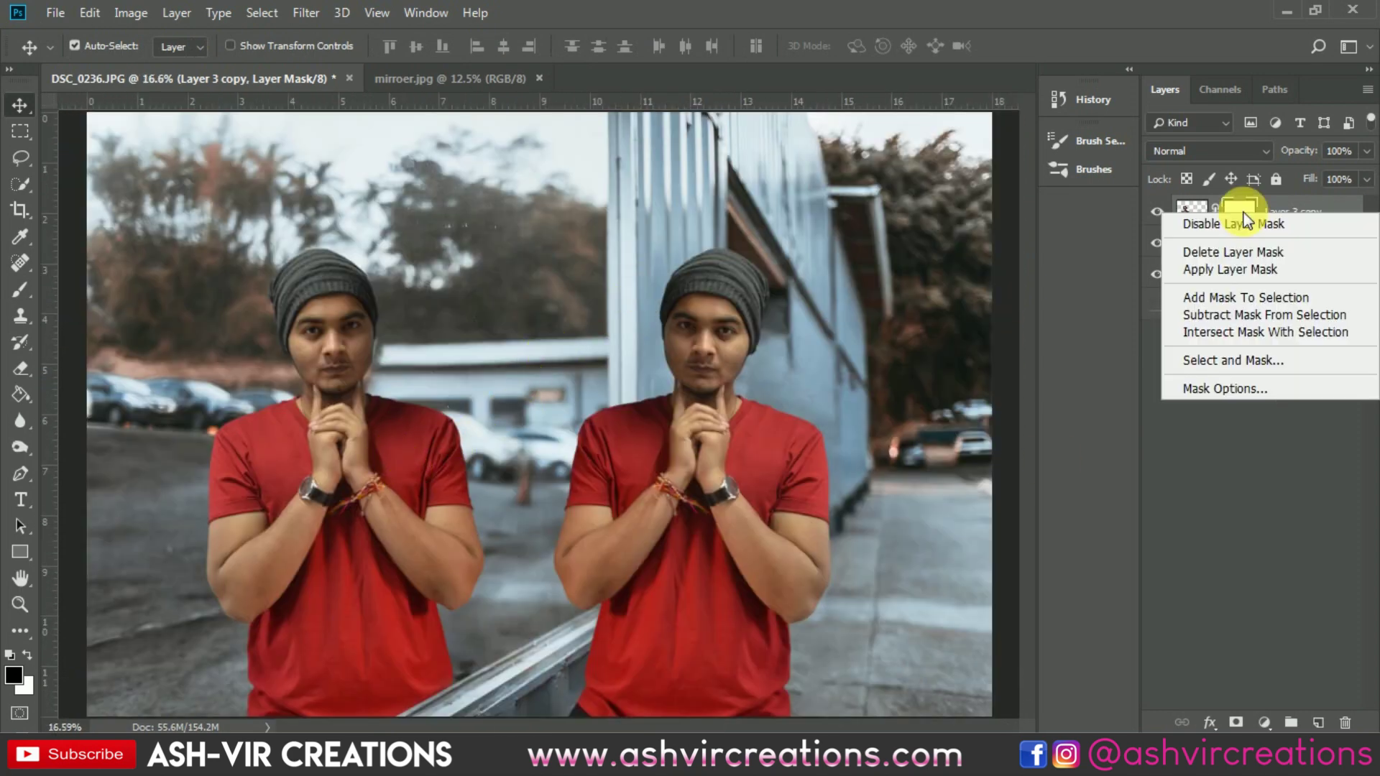
{"action": "left_click", "coordinate": [1232, 268]}
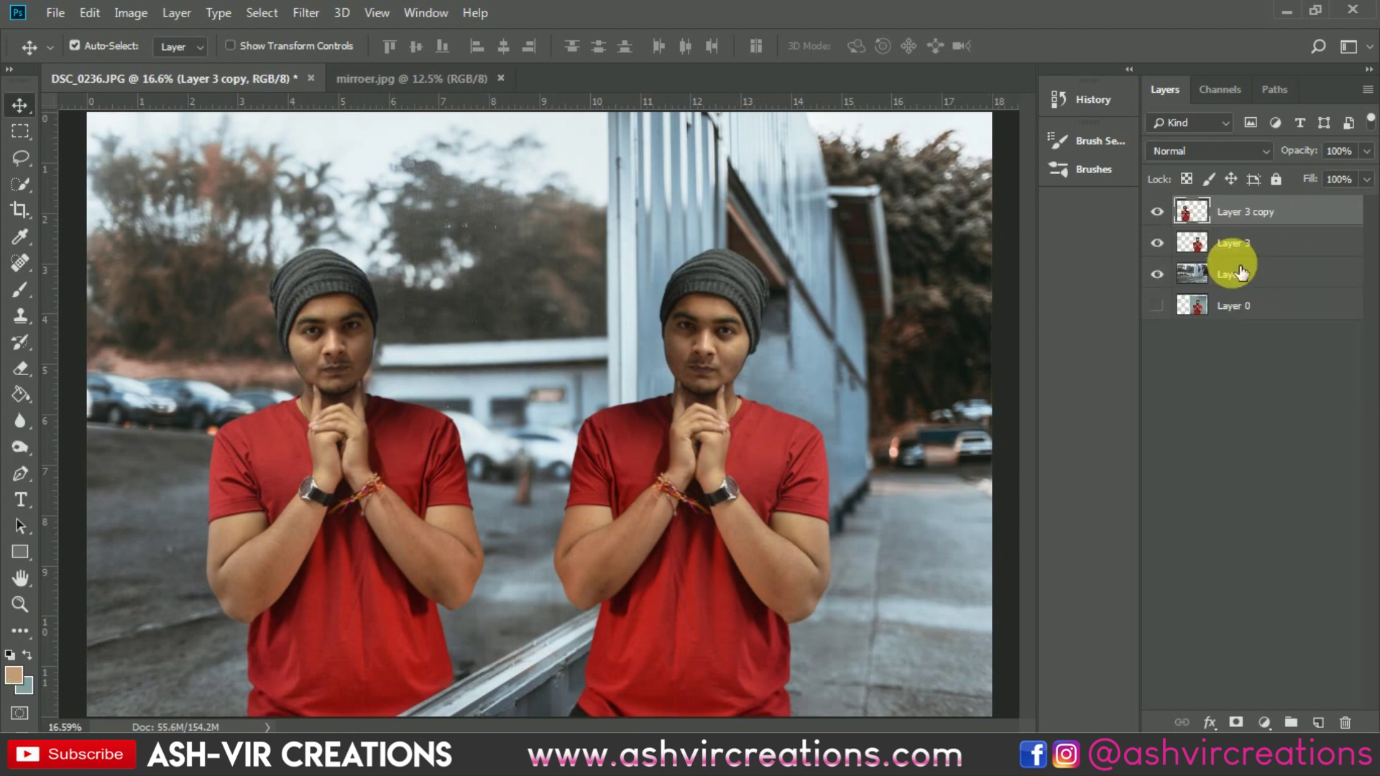
{"action": "scroll", "coordinate": [425, 354], "scroll_direction": "down", "scroll_amount": 1}
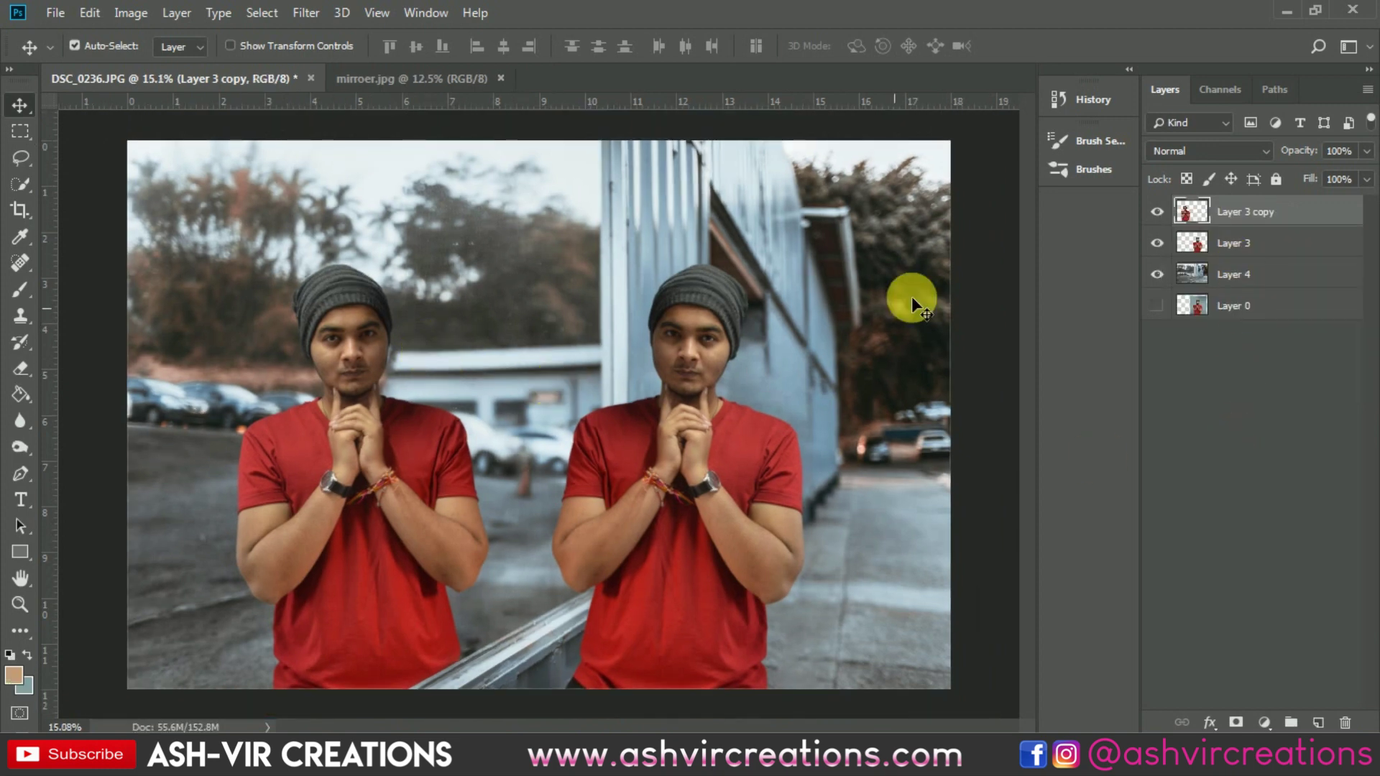
Apply a Motion Blur to Layer 3 copy with an angle of 0° and a distance of about 25 pixels
{"action": "left_click", "coordinate": [314, 21]}
{"action": "mouse_move", "coordinate": [359, 245]}
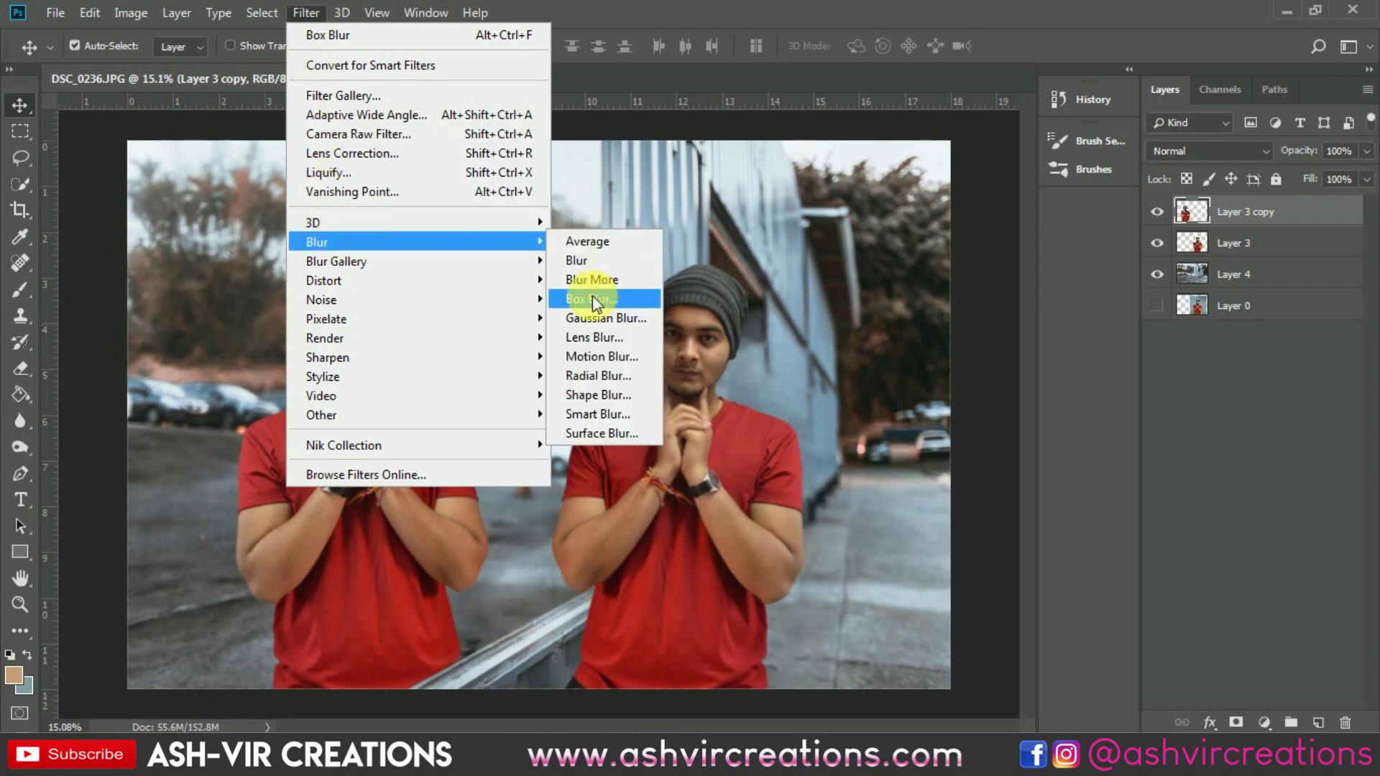
{"action": "left_click", "coordinate": [598, 352]}
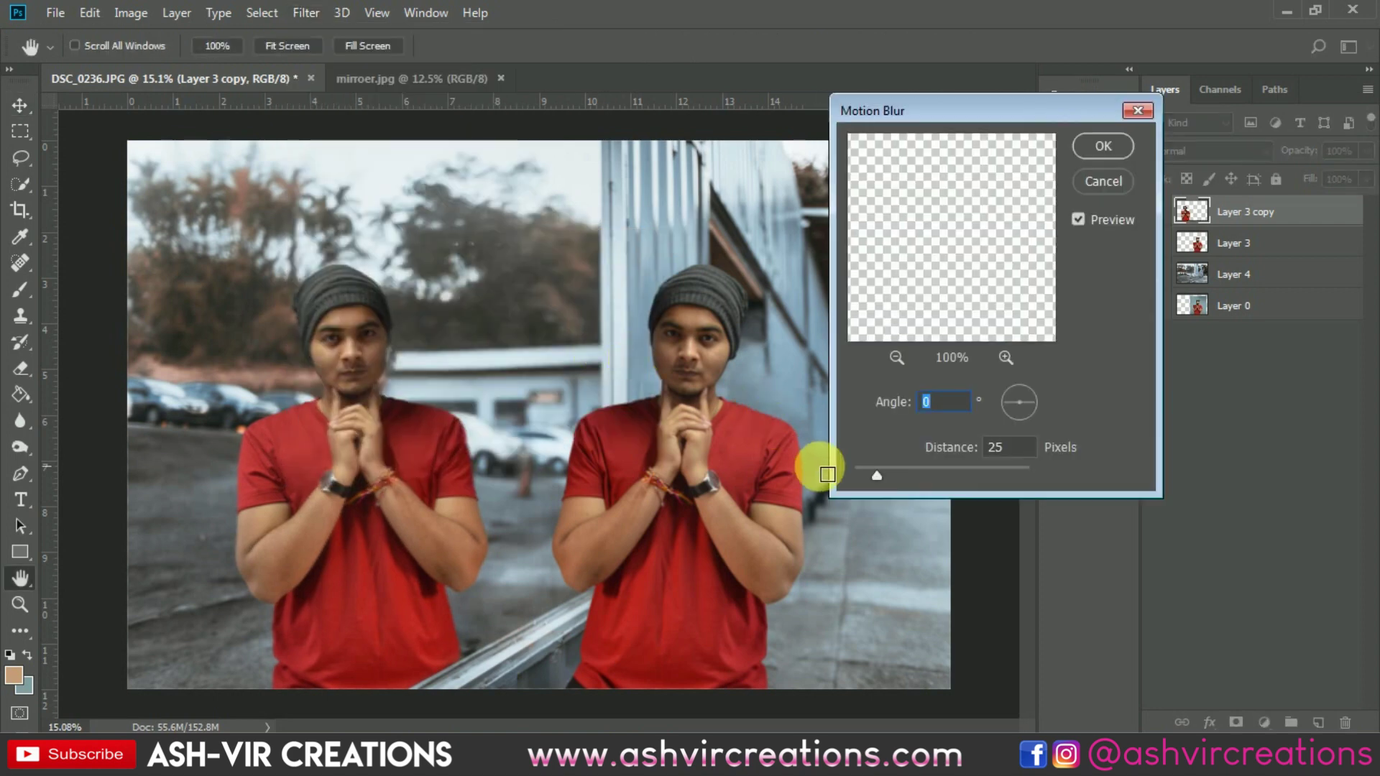
{"action": "left_click_drag", "start_coordinate": [878, 472], "coordinate": [878, 472]}
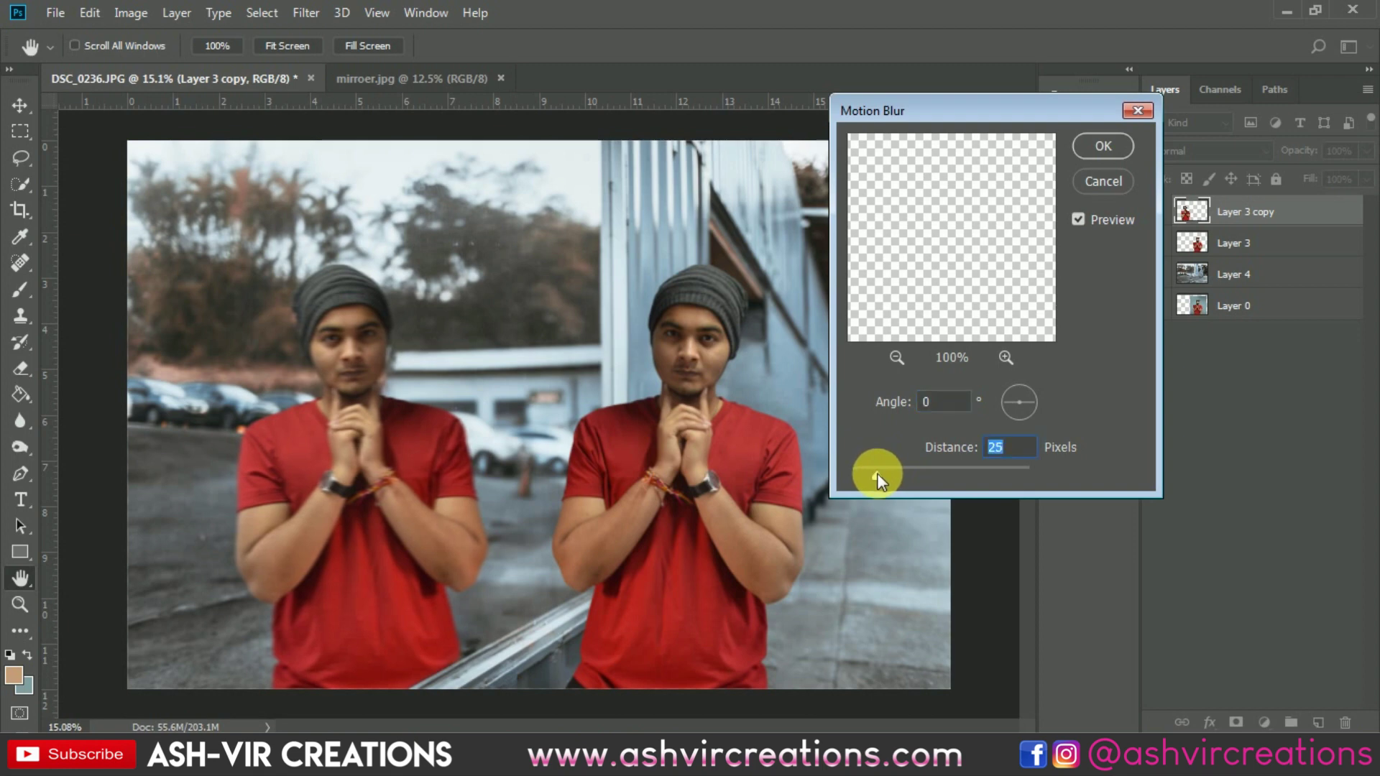
{"action": "left_click_drag", "start_coordinate": [877, 473], "coordinate": [879, 476]}
{"action": "left_click", "coordinate": [1098, 143]}
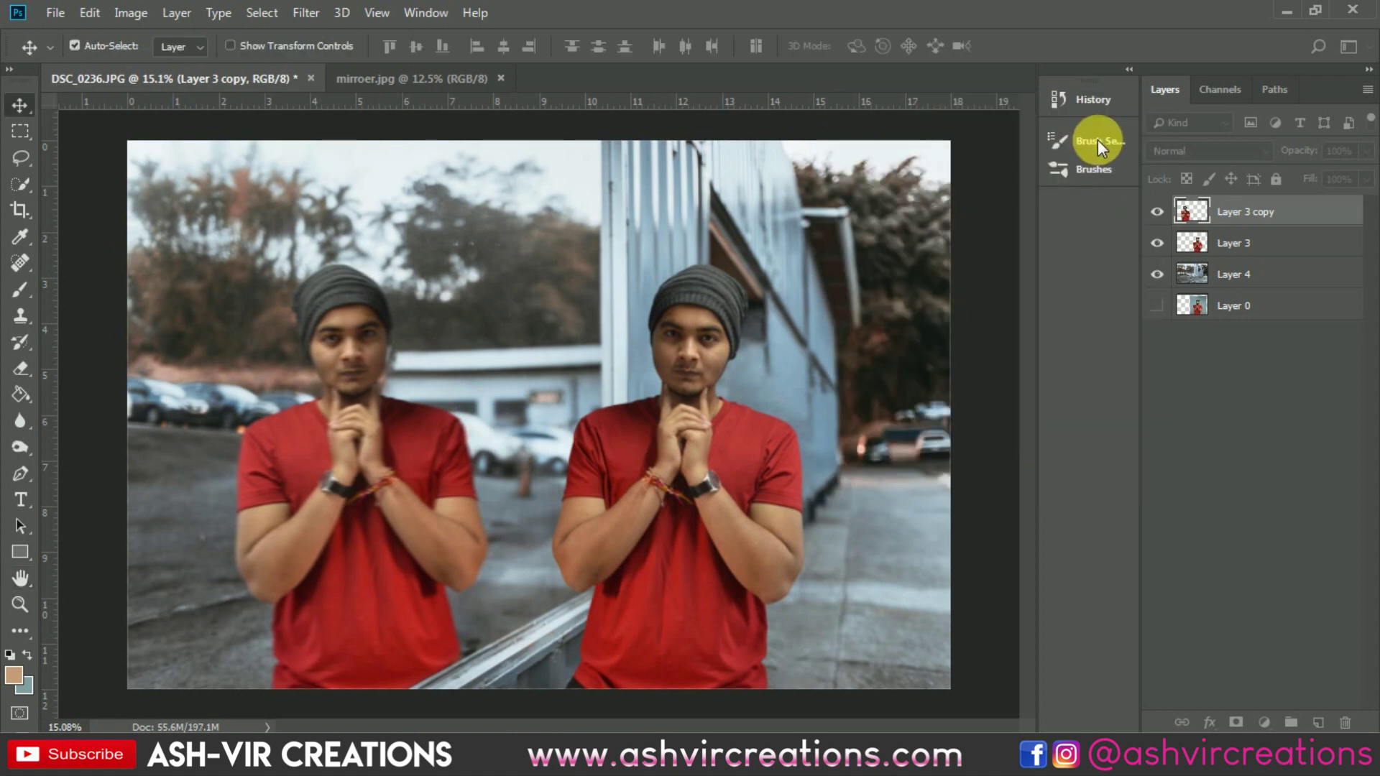
Soften Layer 3 copy with a Gaussian Blur of 4.1 pixels radius
{"action": "left_click", "coordinate": [305, 13]}
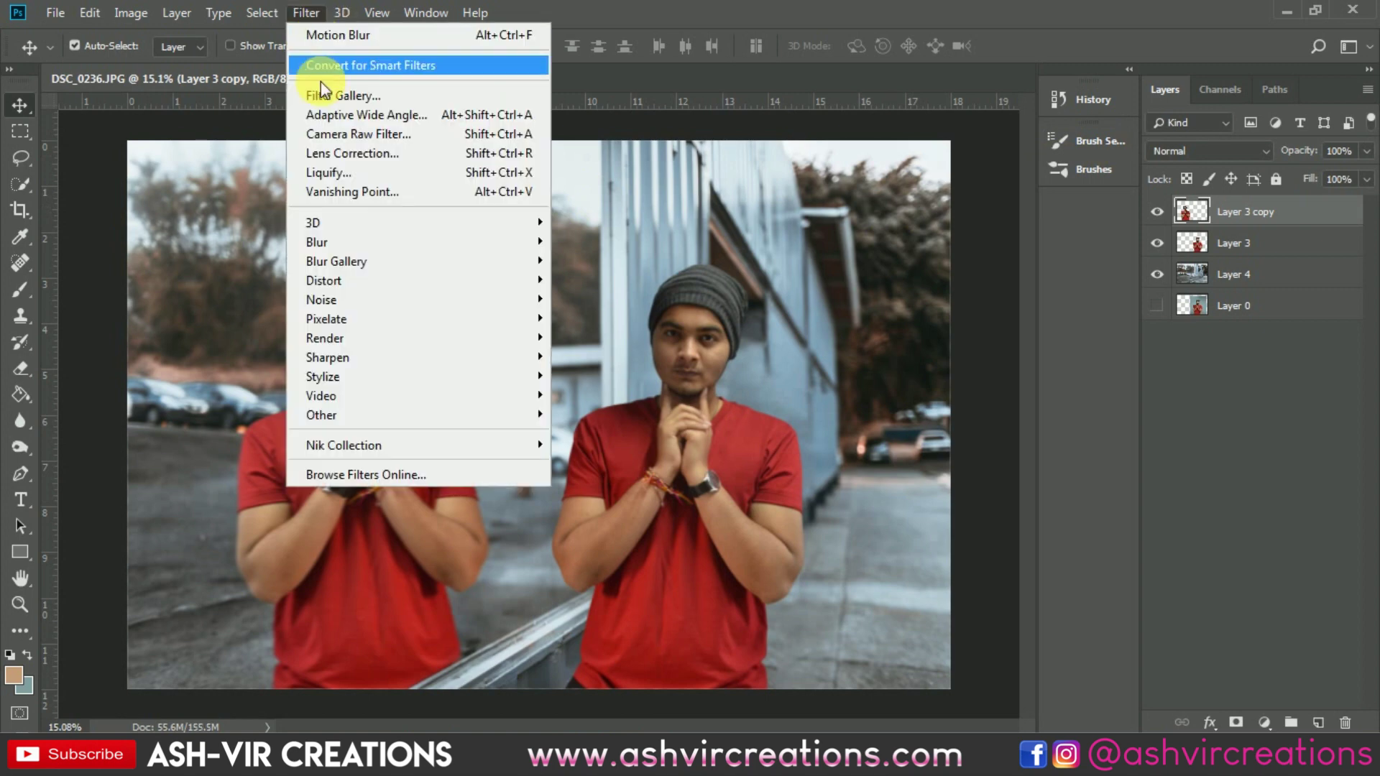
{"action": "mouse_move", "coordinate": [337, 235]}
{"action": "left_click", "coordinate": [579, 318]}
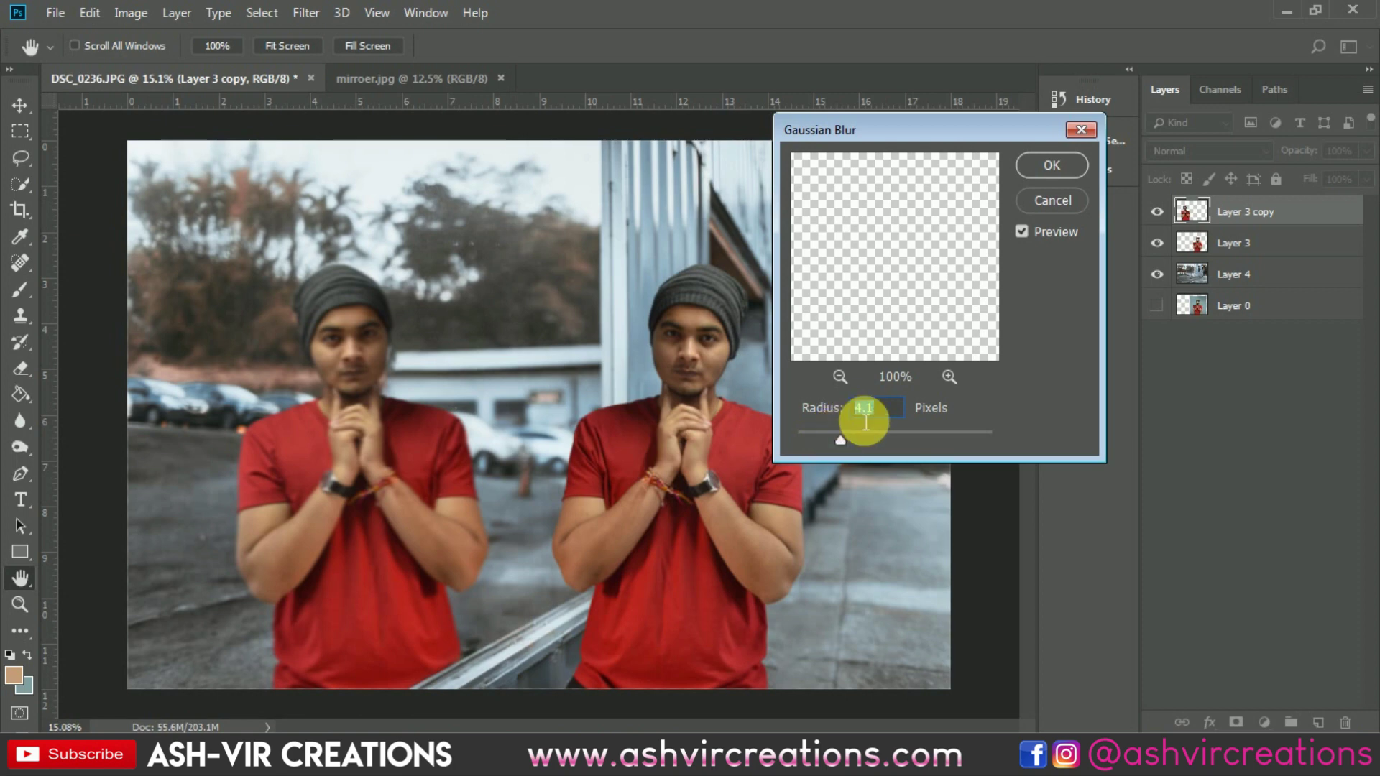
{"action": "left_click", "coordinate": [1049, 162]}
{"action": "key", "text": "v"}
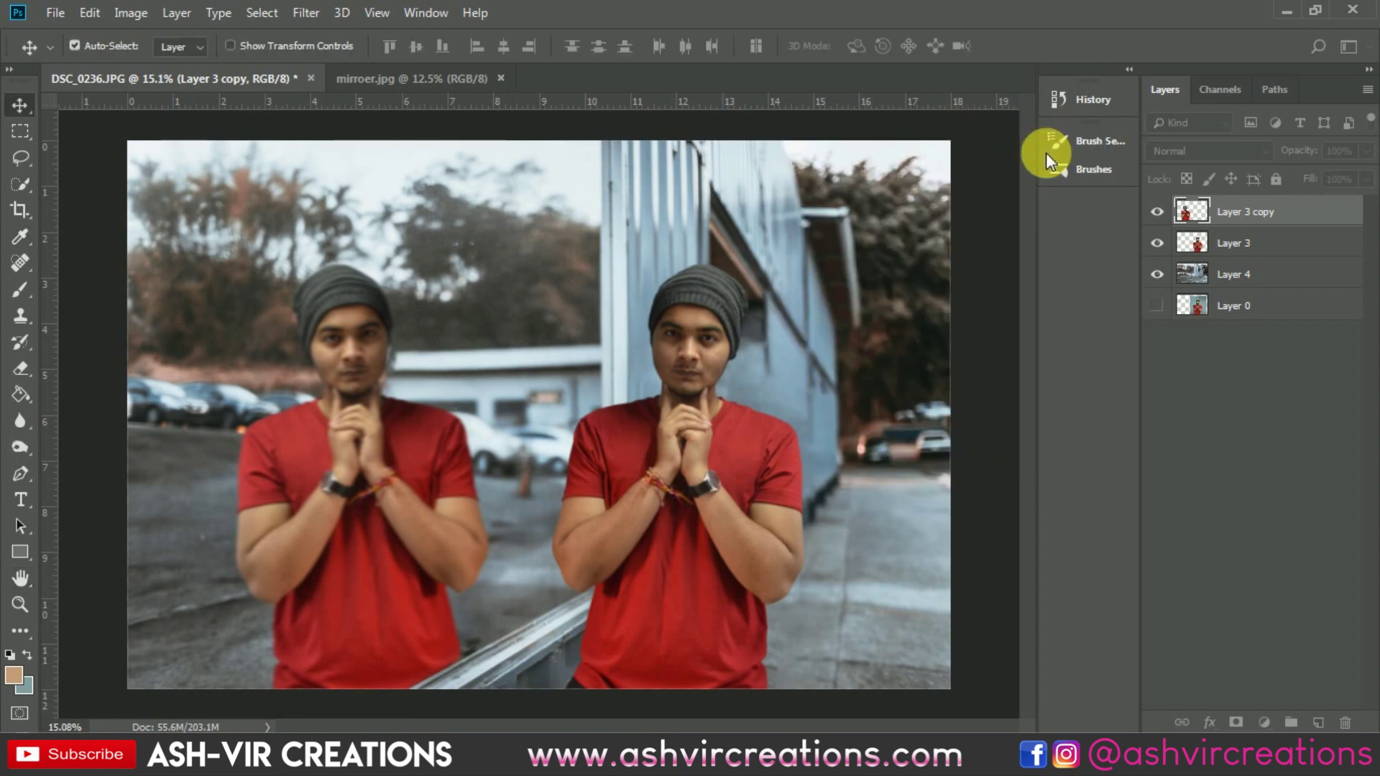
{"action": "key", "text": "ctrl+minus"}
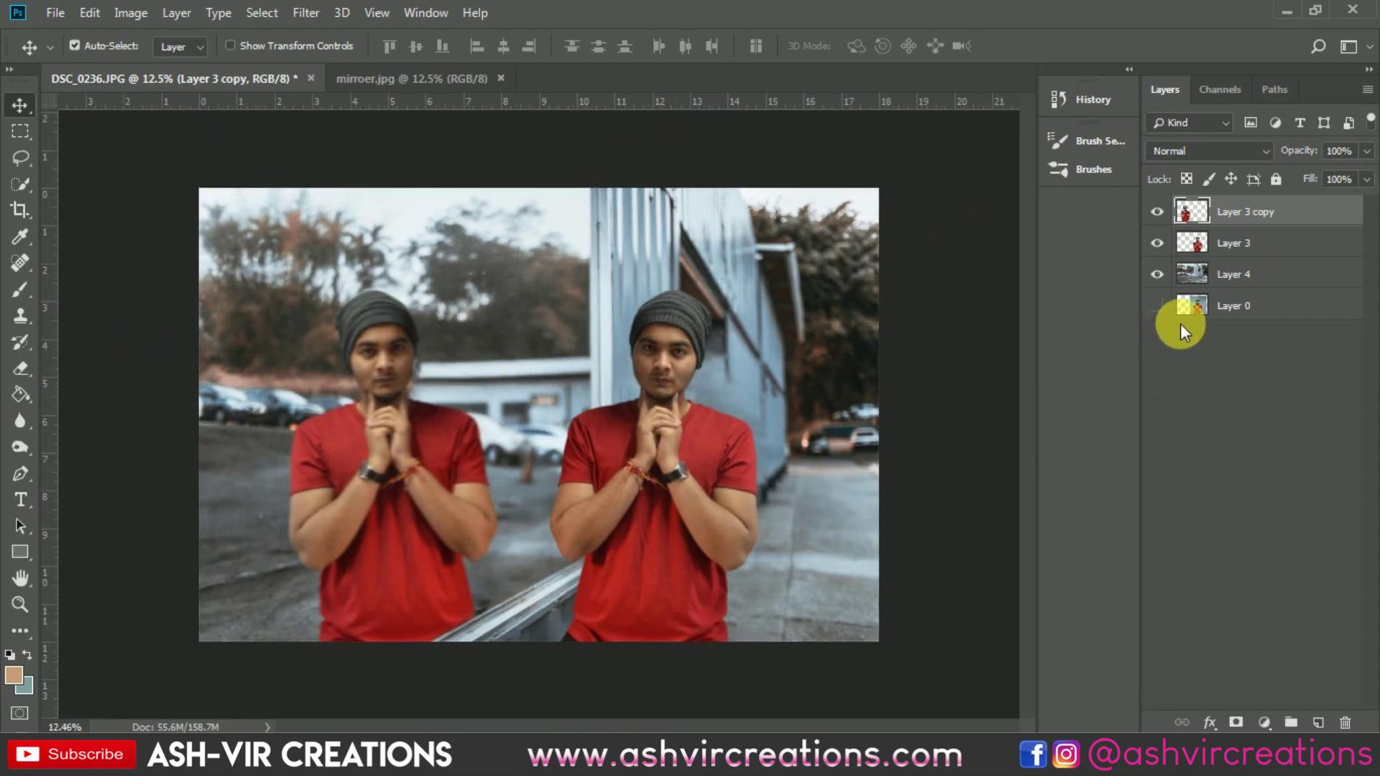
{"action": "scroll", "coordinate": [632, 400], "scroll_direction": "up", "scroll_amount": 1}
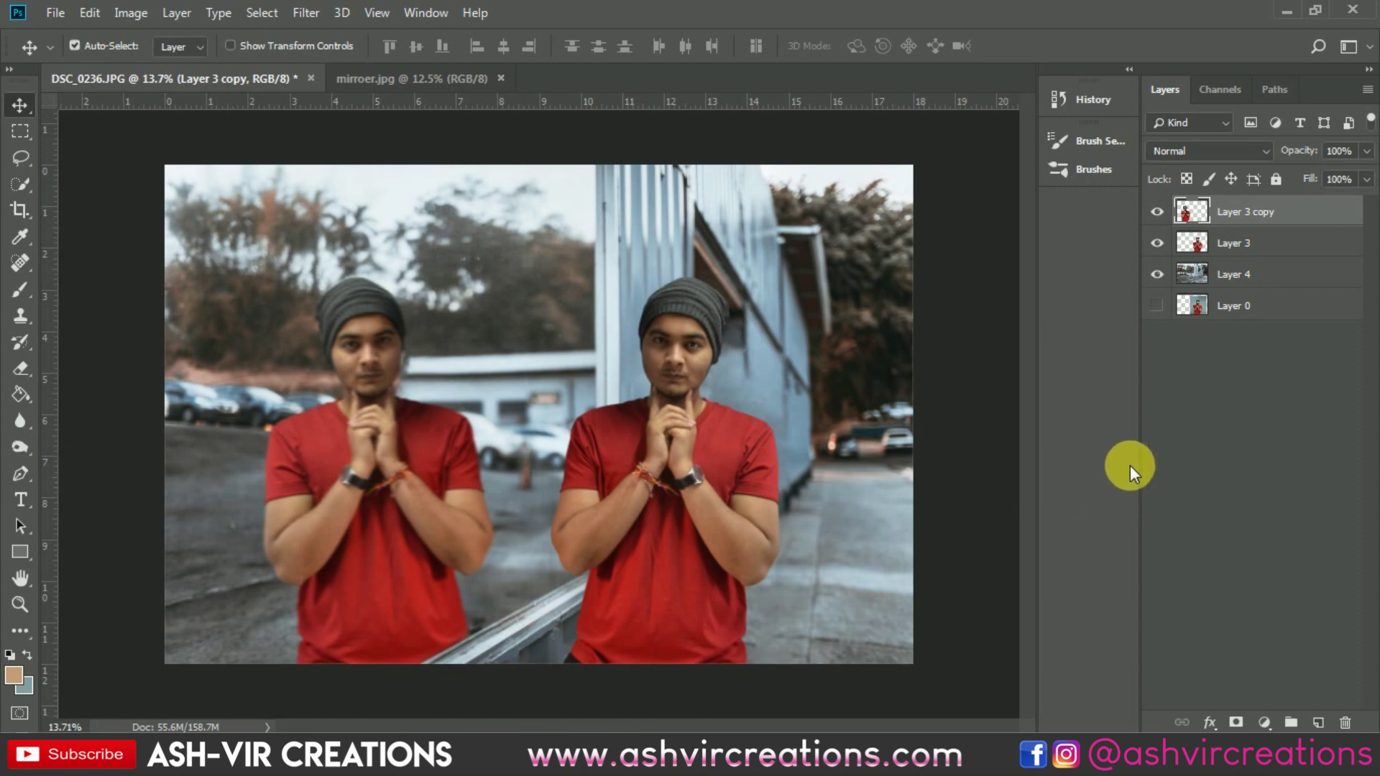
Add a new layer above Layer 4 and ready the Brush tool with the near-black foreground colour 070707
{"action": "left_click", "coordinate": [1232, 279]}
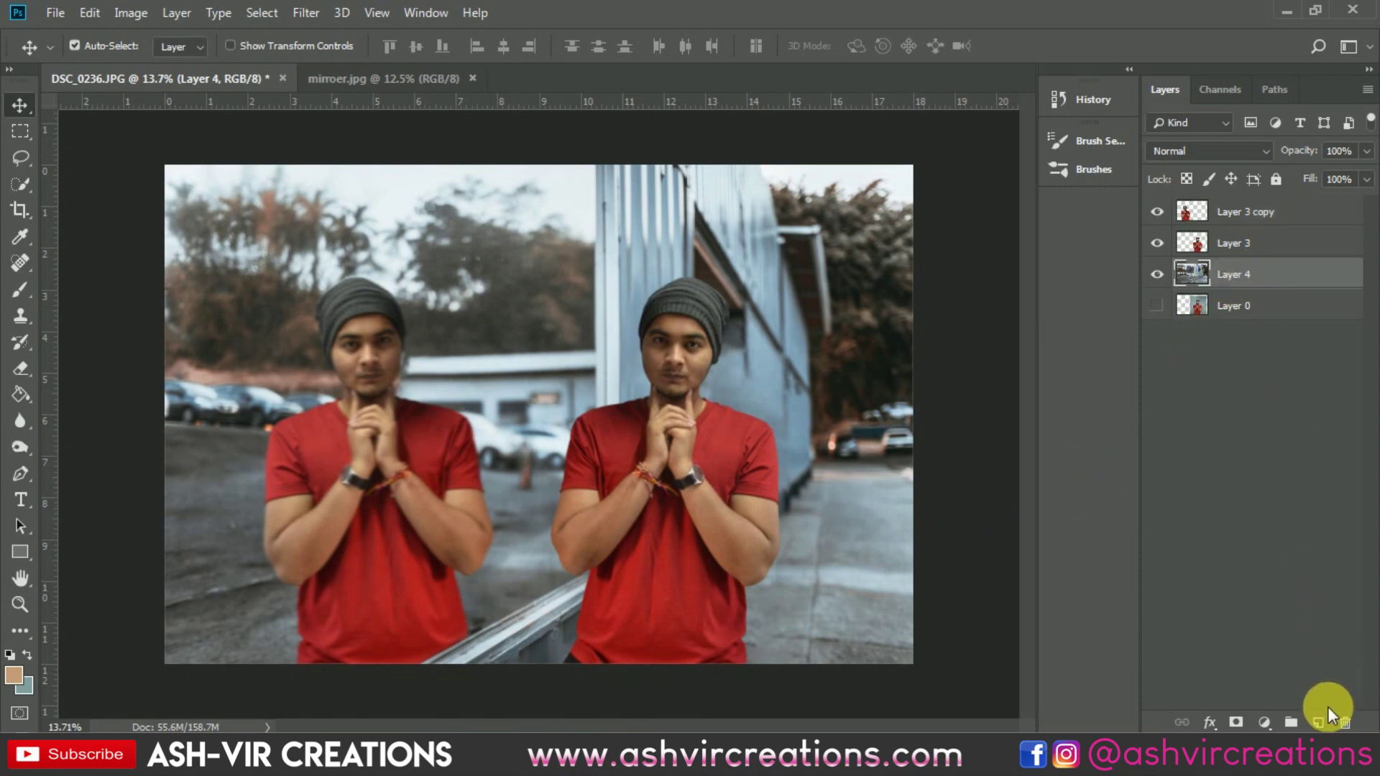
{"action": "left_click", "coordinate": [1319, 723]}
{"action": "left_click", "coordinate": [20, 291]}
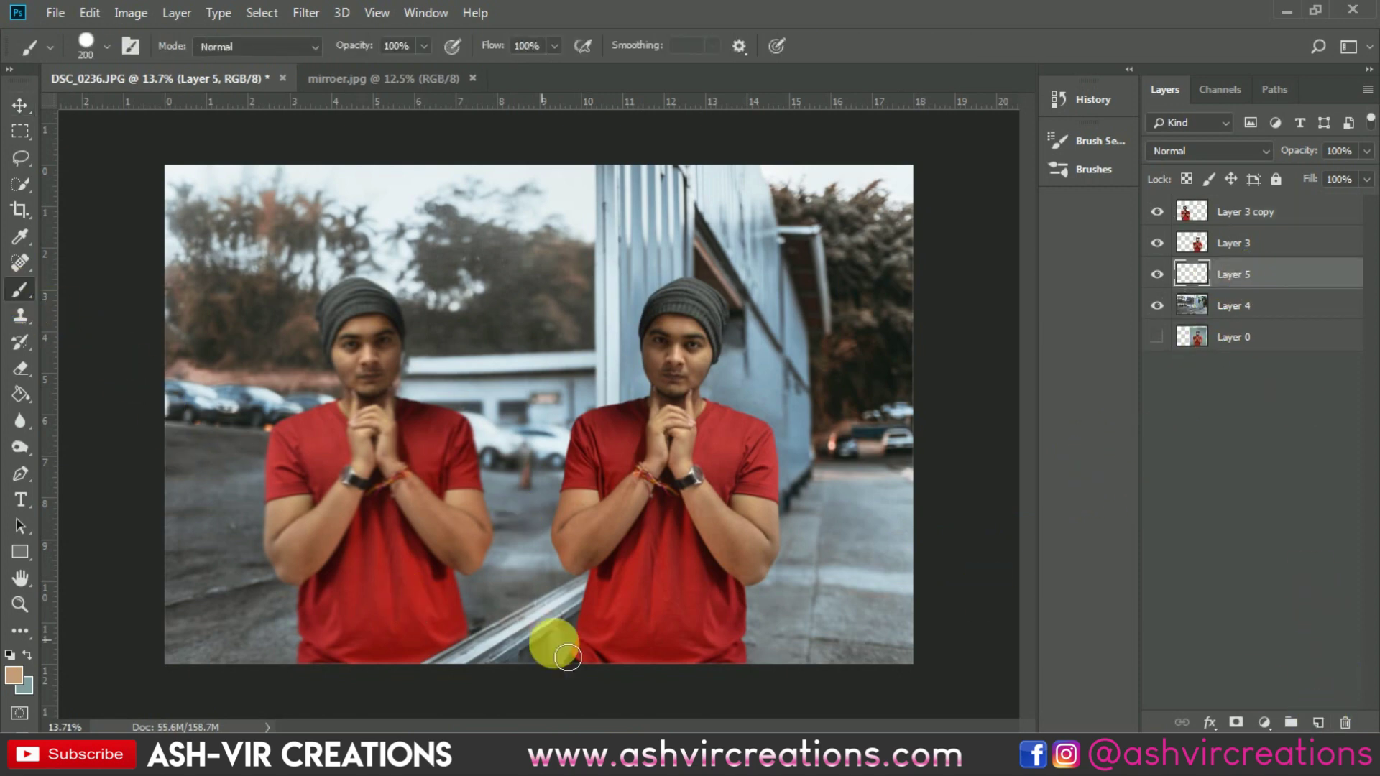
{"action": "right_click", "coordinate": [564, 487]}
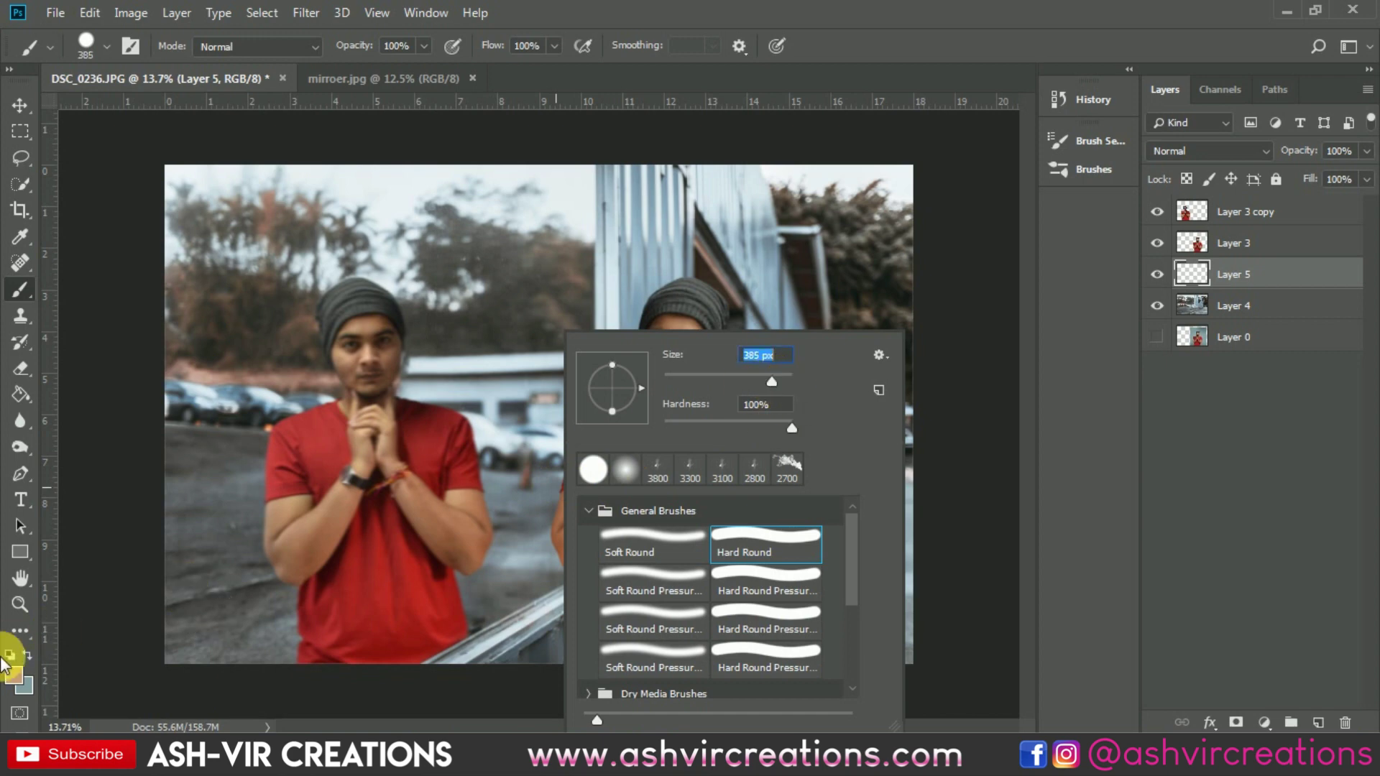
{"action": "left_click", "coordinate": [13, 679]}
{"action": "left_click", "coordinate": [841, 637]}
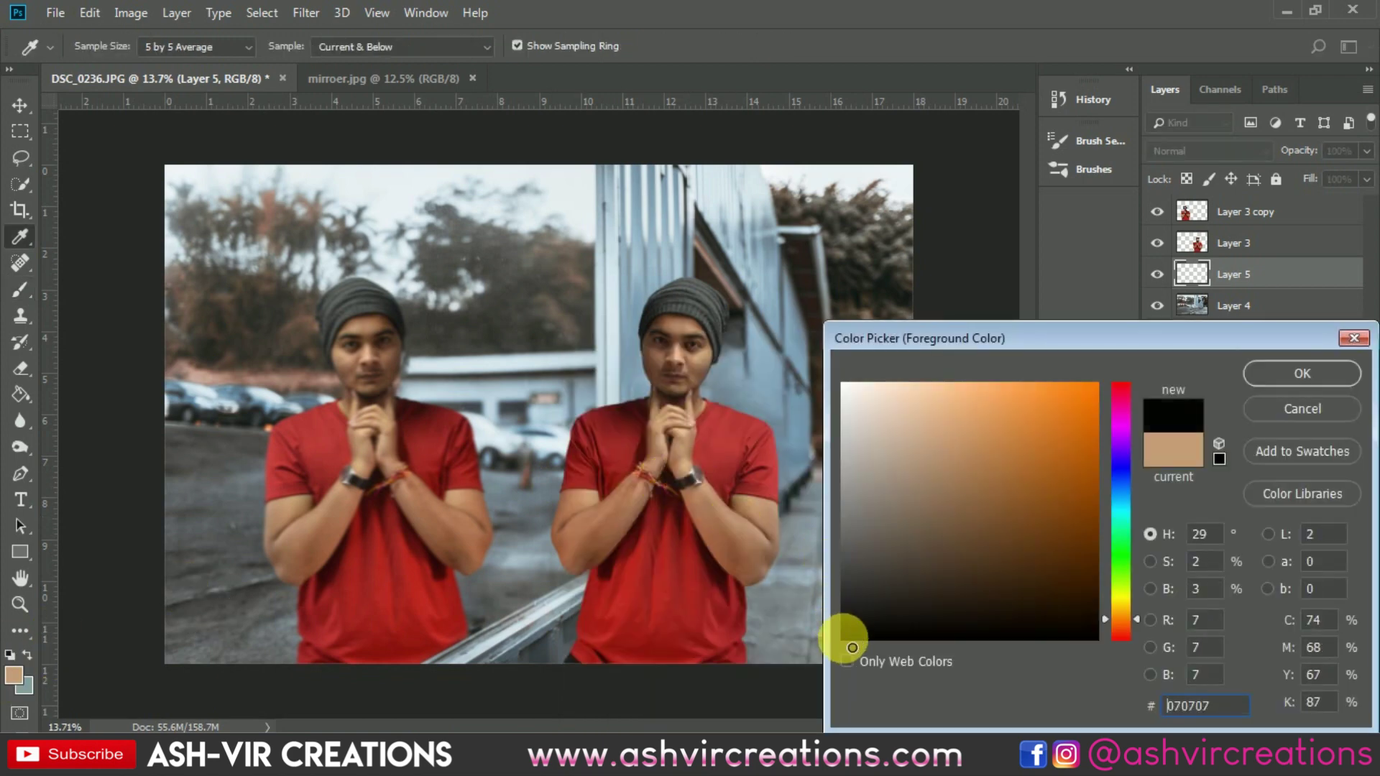
{"action": "left_click", "coordinate": [1268, 374]}
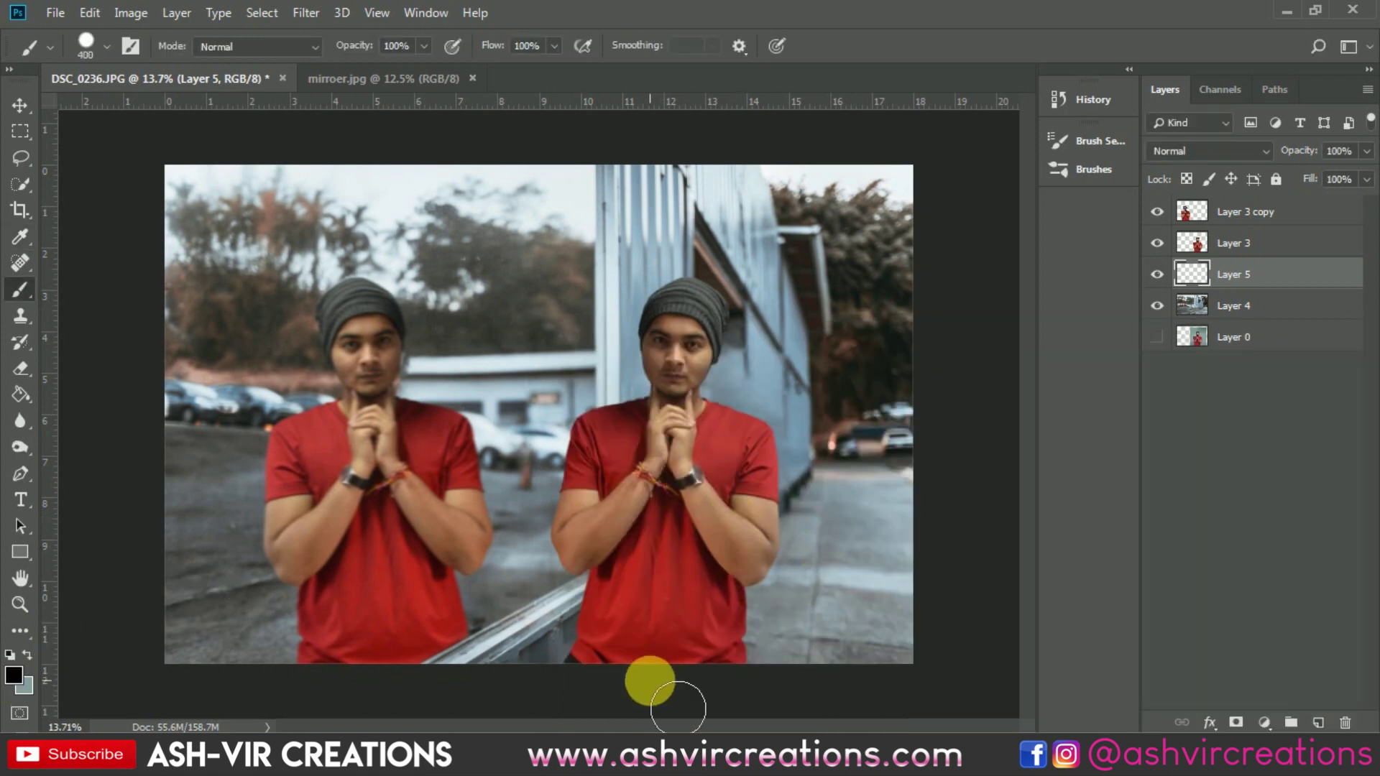
Paint a black shadow on Layer 5 beneath the man beside the wall, using a soft 800 px brush, and set its blend mode to Multiply
{"action": "key", "text": "bracketright"}
{"action": "key", "text": "bracketright"}
{"action": "left_click_drag", "start_coordinate": [695, 680], "coordinate": [685, 708]}
{"action": "right_click", "coordinate": [726, 546]}
{"action": "double_click", "coordinate": [776, 555]}
{"action": "mouse_move", "coordinate": [672, 656]}
{"action": "left_mouse_down"}
{"action": "mouse_move", "coordinate": [670, 691]}
{"action": "mouse_move", "coordinate": [650, 731]}
{"action": "mouse_move", "coordinate": [707, 723]}
{"action": "mouse_move", "coordinate": [657, 739]}
{"action": "left_mouse_up"}
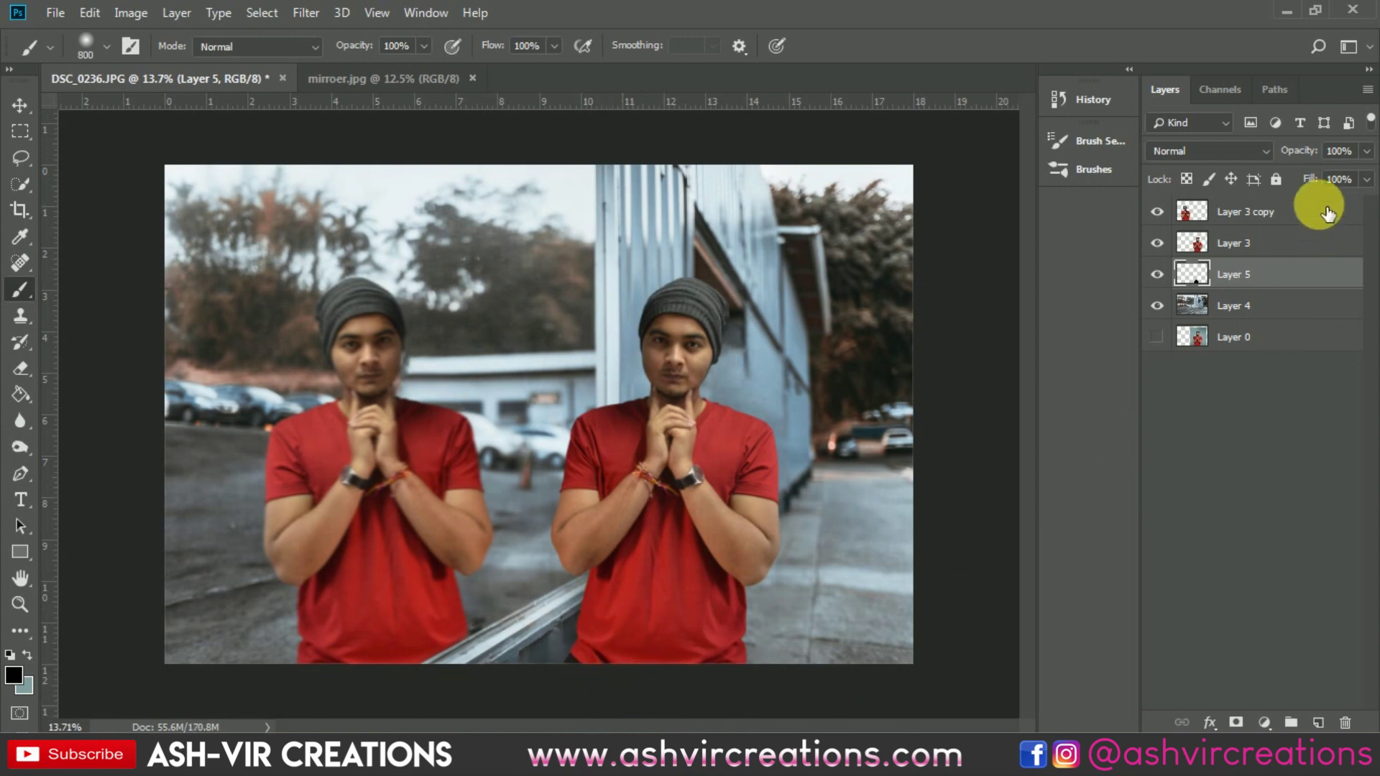
{"action": "left_click", "coordinate": [1197, 150]}
{"action": "left_click", "coordinate": [1172, 231]}
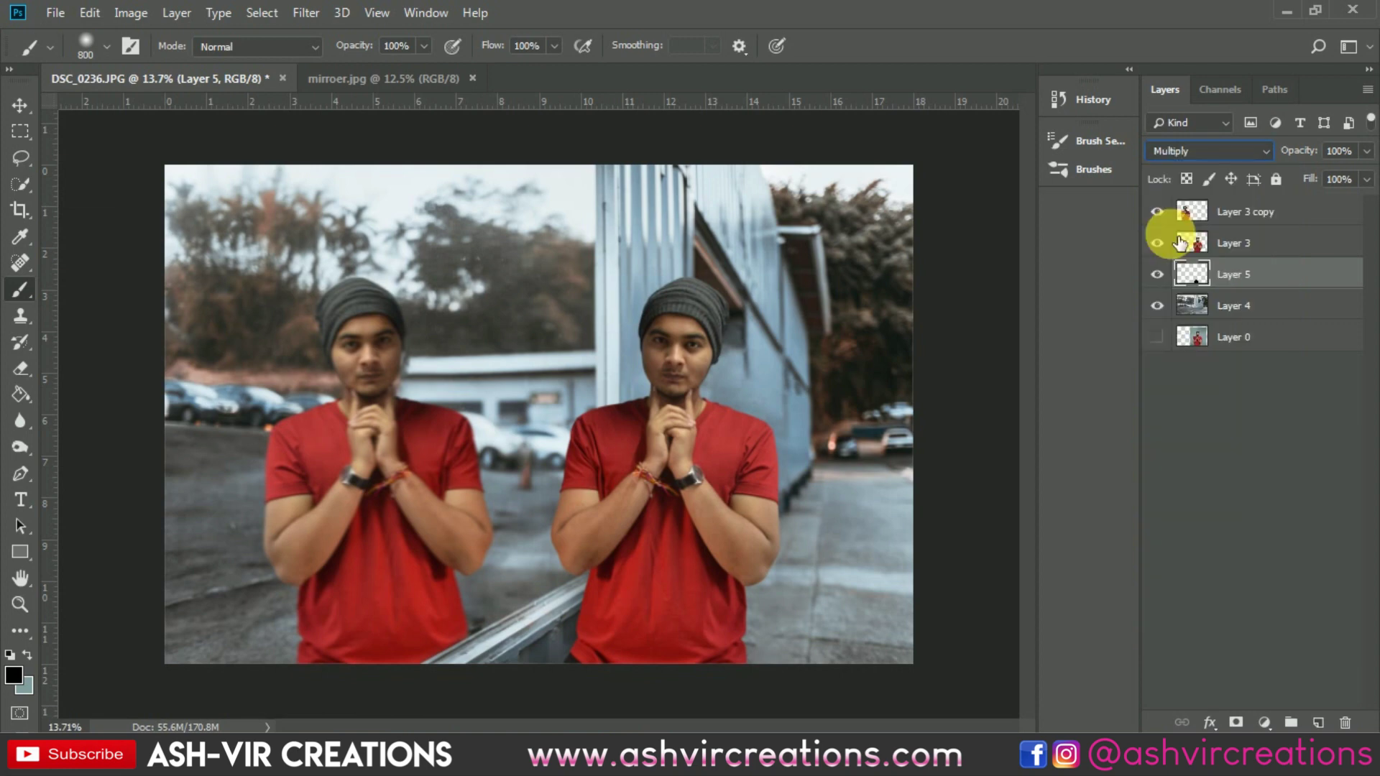
Add a Color Lookup adjustment above Layer 3 copy using the 3D LUT AVC-Cinematic Film-a8.cube
{"action": "left_click", "coordinate": [1234, 211]}
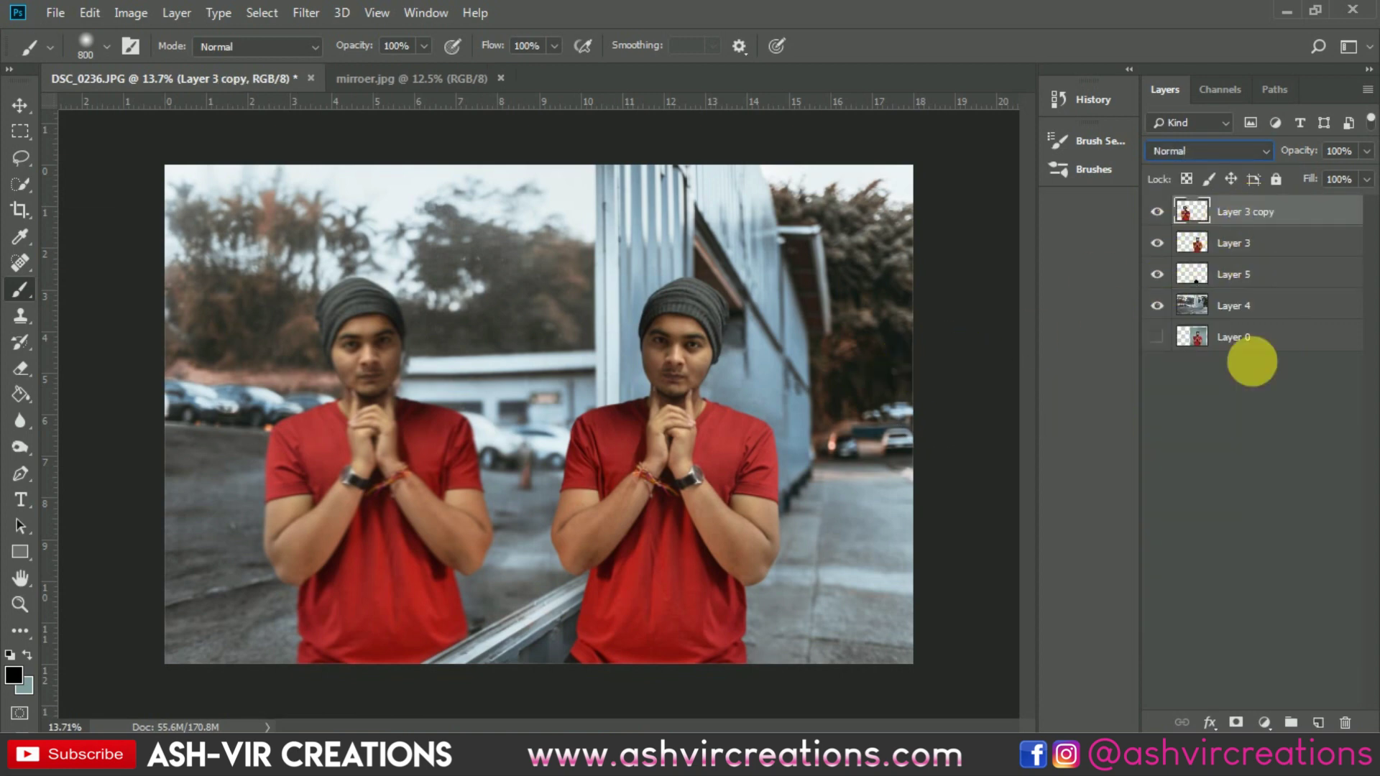
{"action": "left_click", "coordinate": [1276, 722]}
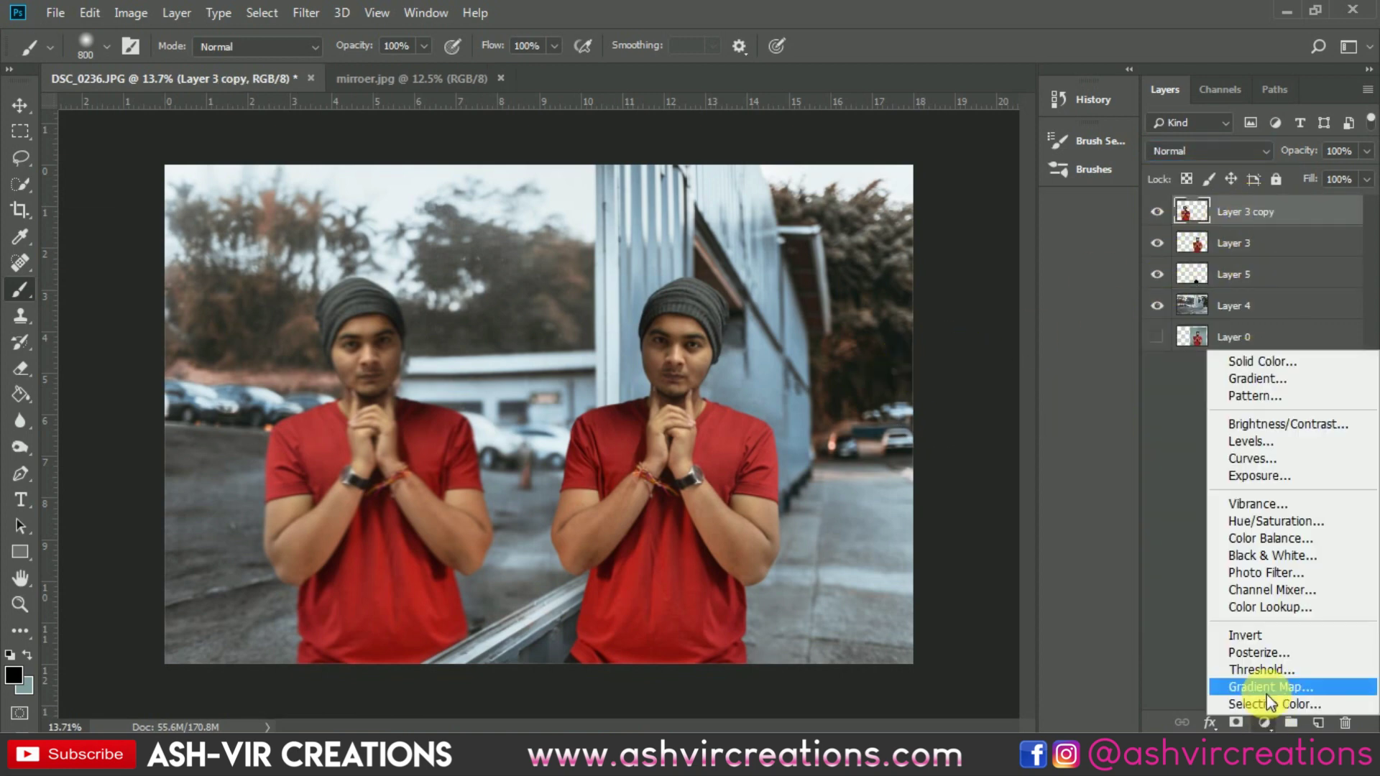
{"action": "left_click", "coordinate": [1267, 607]}
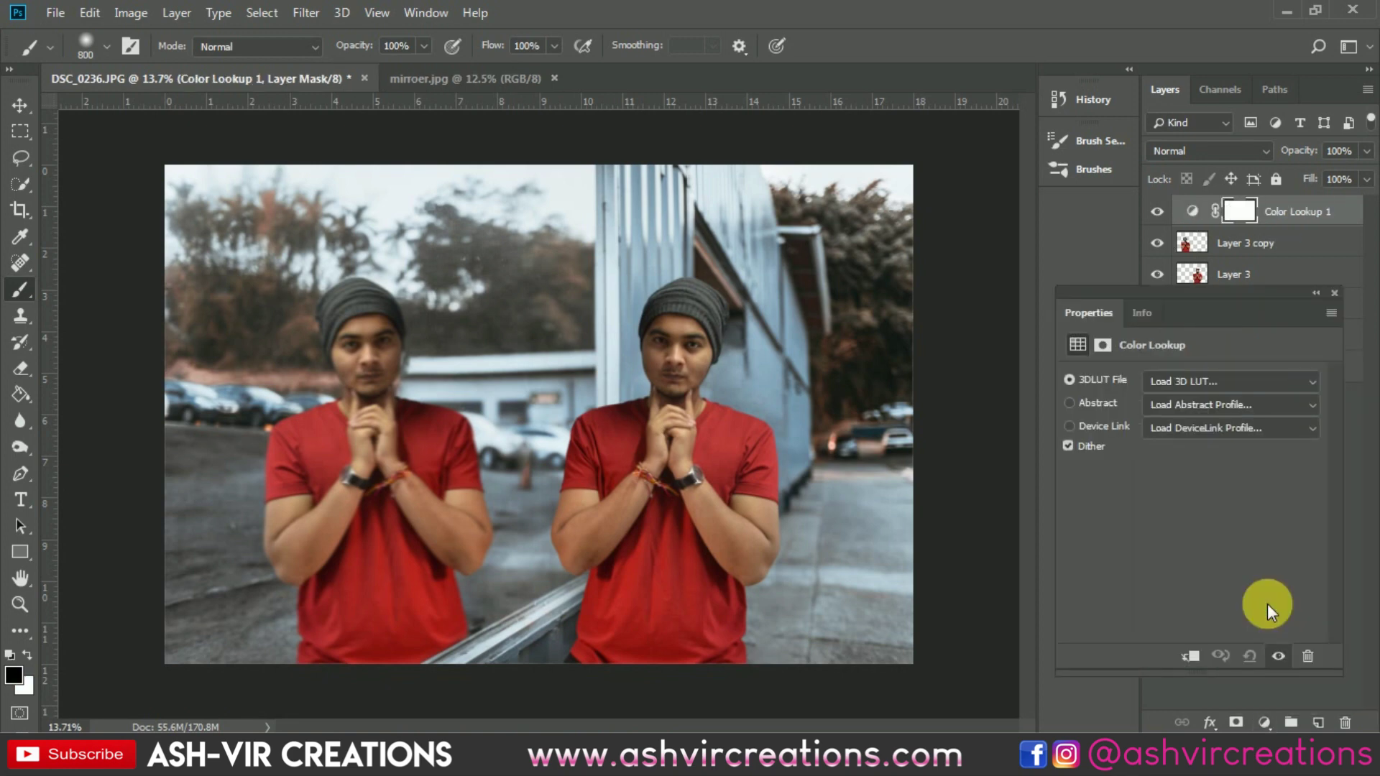
{"action": "left_click", "coordinate": [1187, 392]}
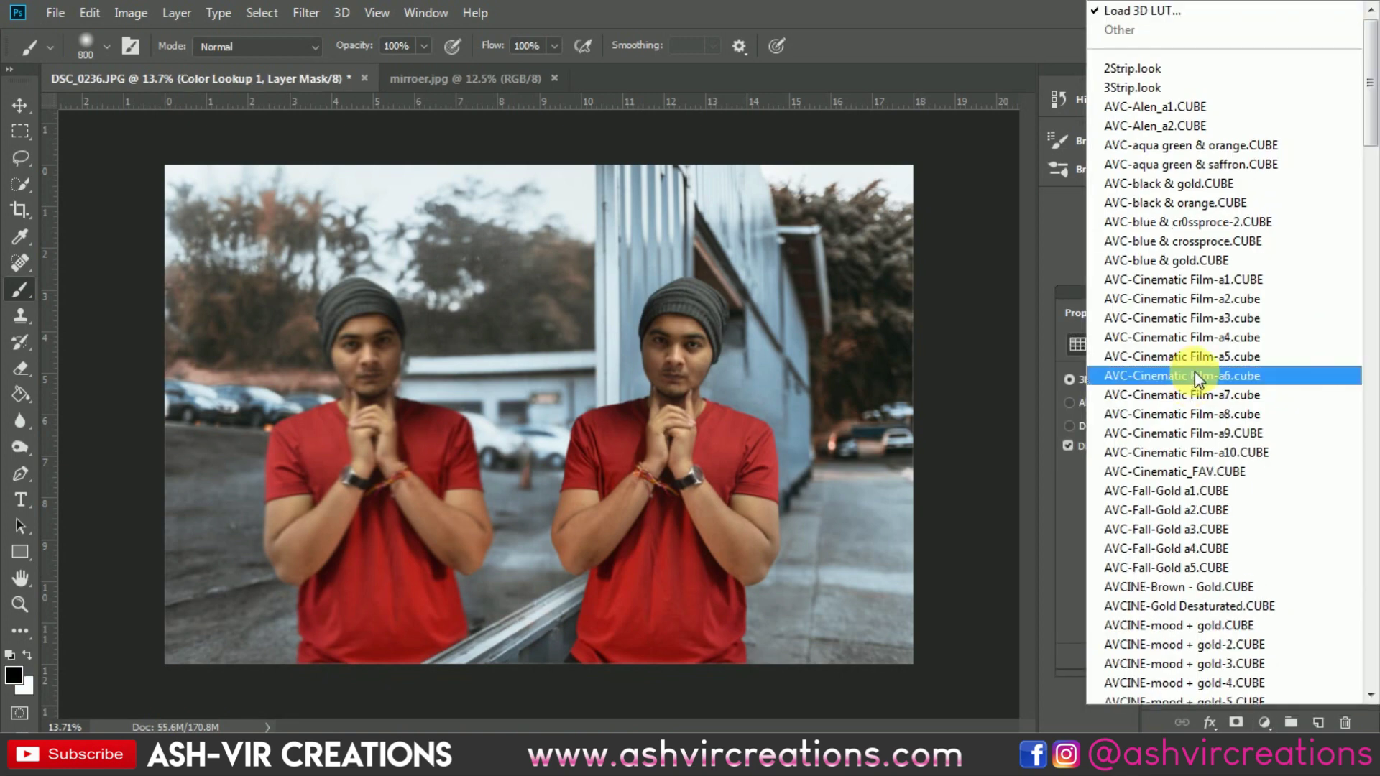
{"action": "left_click", "coordinate": [1200, 413]}
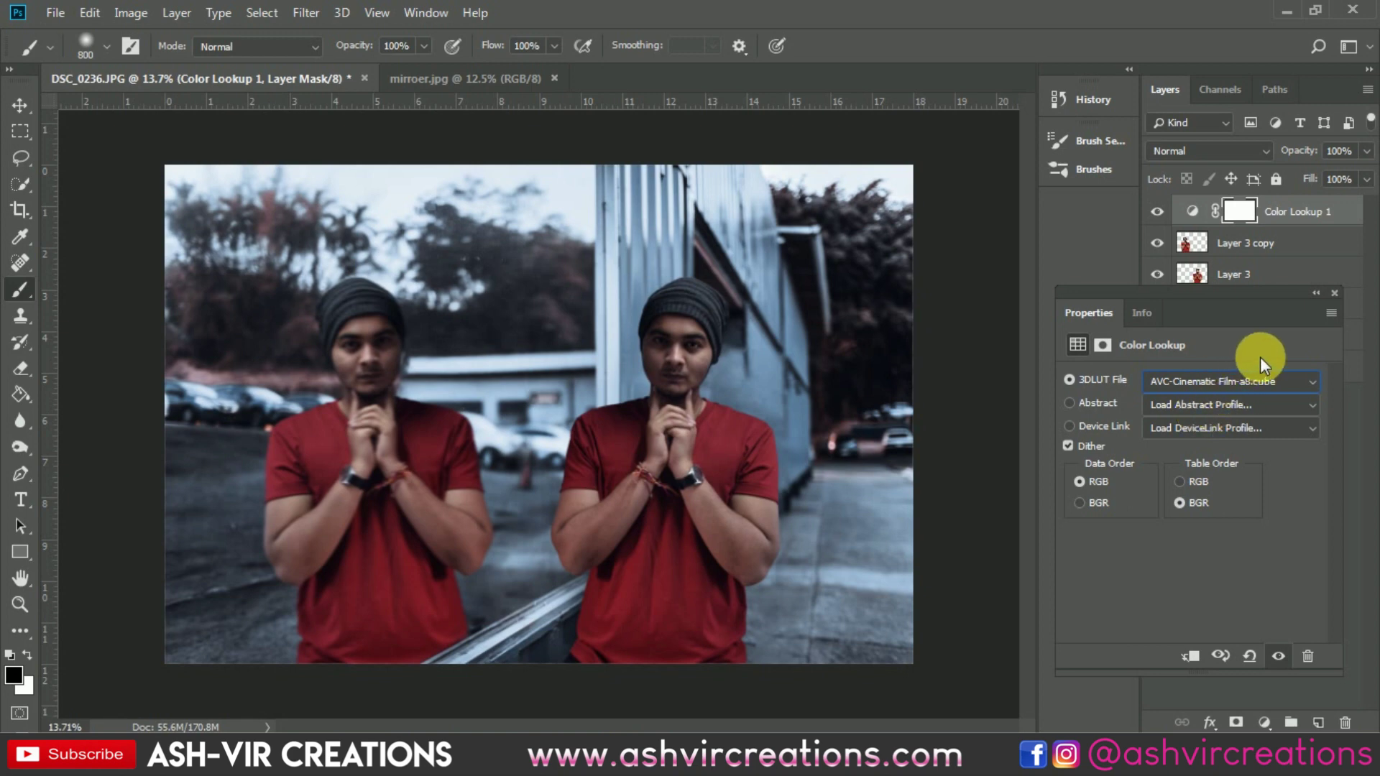
{"action": "left_click", "coordinate": [1328, 291]}
Compare the image with and without the Color Lookup adjustment, leaving the adjustment hidden
{"action": "left_click", "coordinate": [1158, 212]}
{"action": "left_click", "coordinate": [1158, 211]}
{"action": "left_click", "coordinate": [1158, 211]}
{"action": "left_click", "coordinate": [1161, 212]}
{"action": "left_click", "coordinate": [1161, 212]}
{"action": "left_click", "coordinate": [1160, 212]}
{"action": "left_click", "coordinate": [1161, 212]}
{"action": "key", "text": "ctrl+plus"}
{"action": "key", "text": "ctrl+plus"}
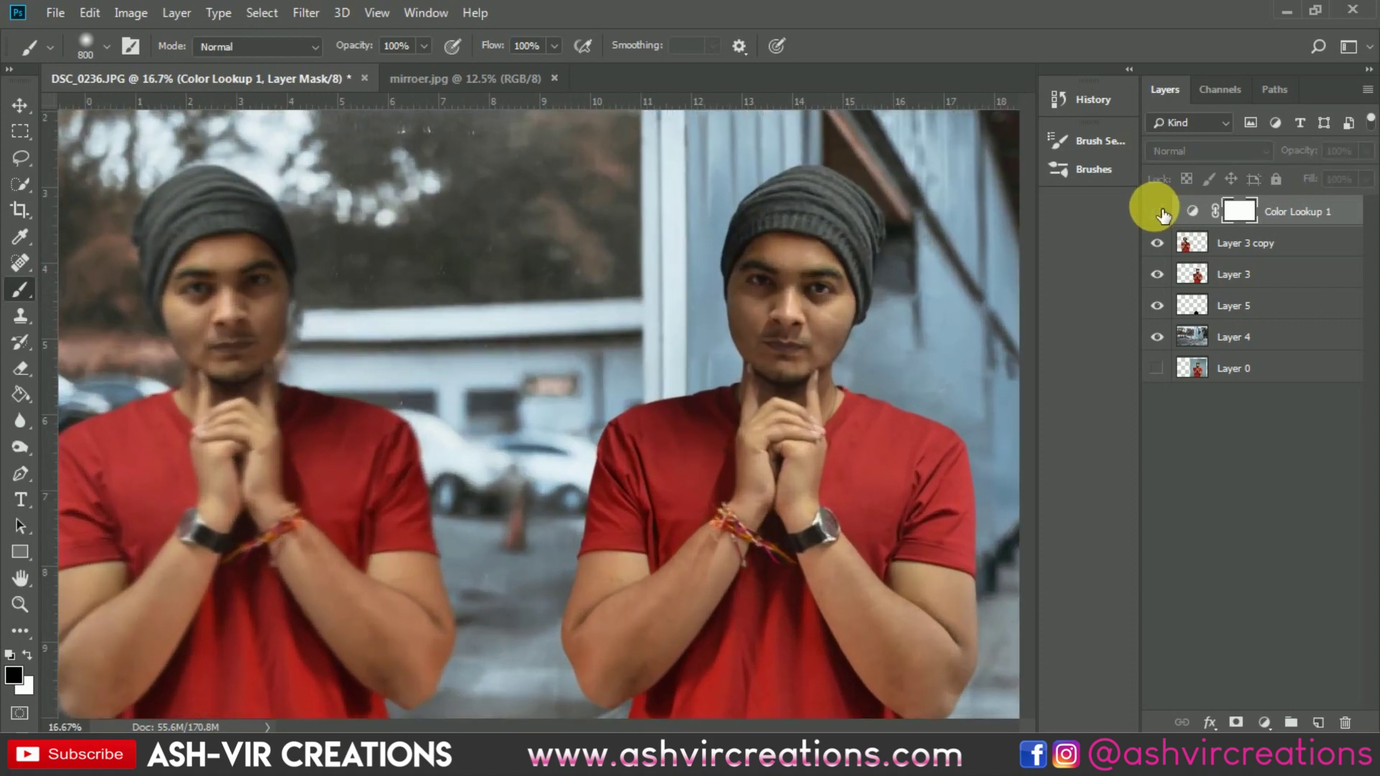
Select Layer 3, the man beside the wall, and activate the Burn tool
{"action": "left_click_drag", "start_coordinate": [889, 312], "coordinate": [717, 360]}
{"action": "left_click", "coordinate": [1192, 274]}
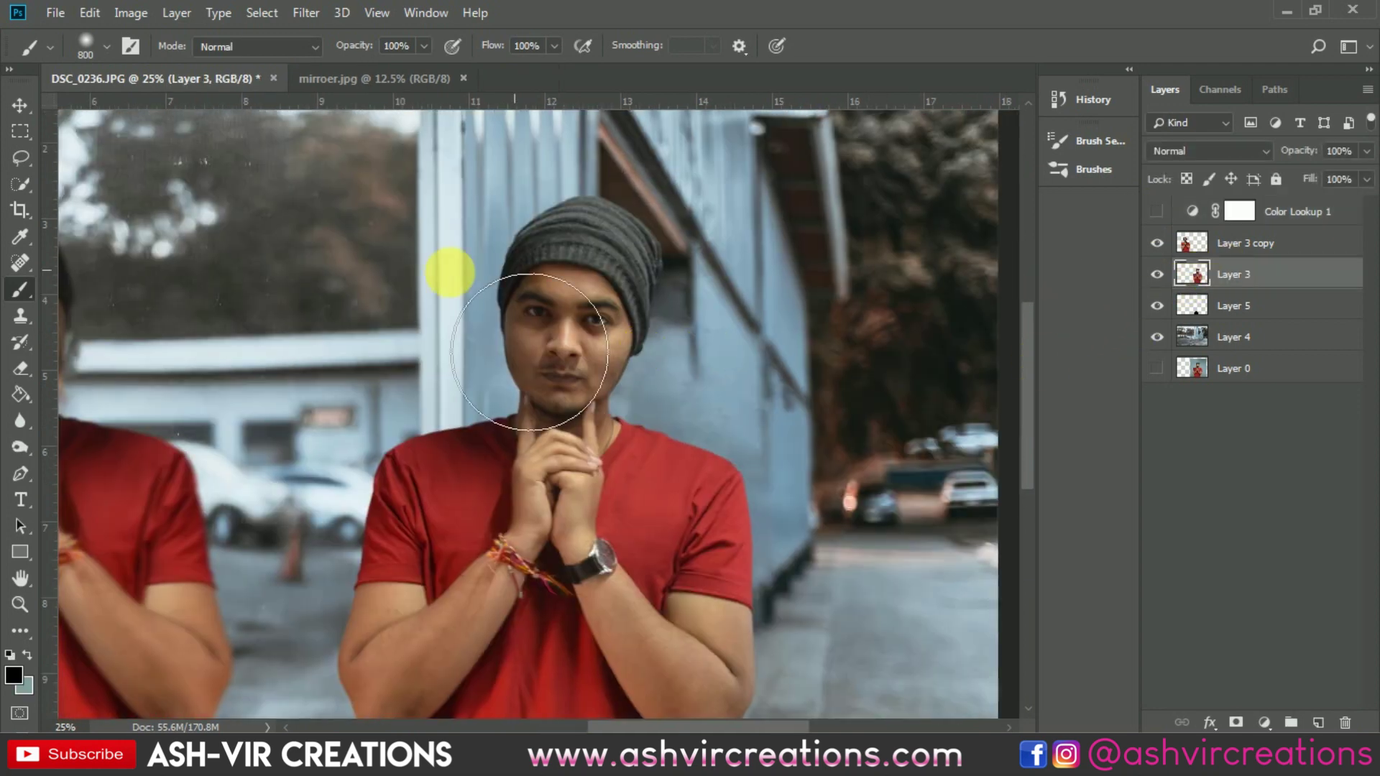
{"action": "left_click", "coordinate": [18, 426]}
{"action": "left_click", "coordinate": [27, 453]}
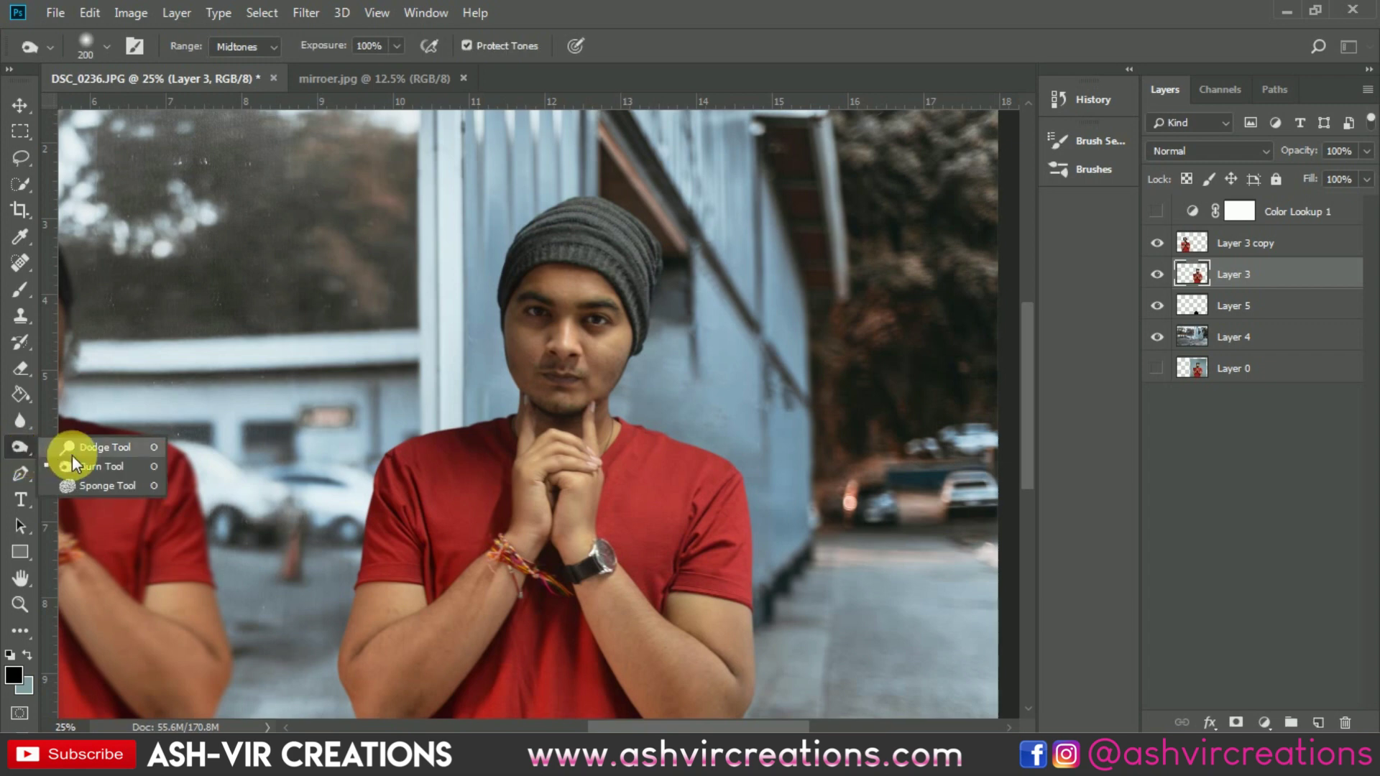
{"action": "left_click", "coordinate": [76, 452]}
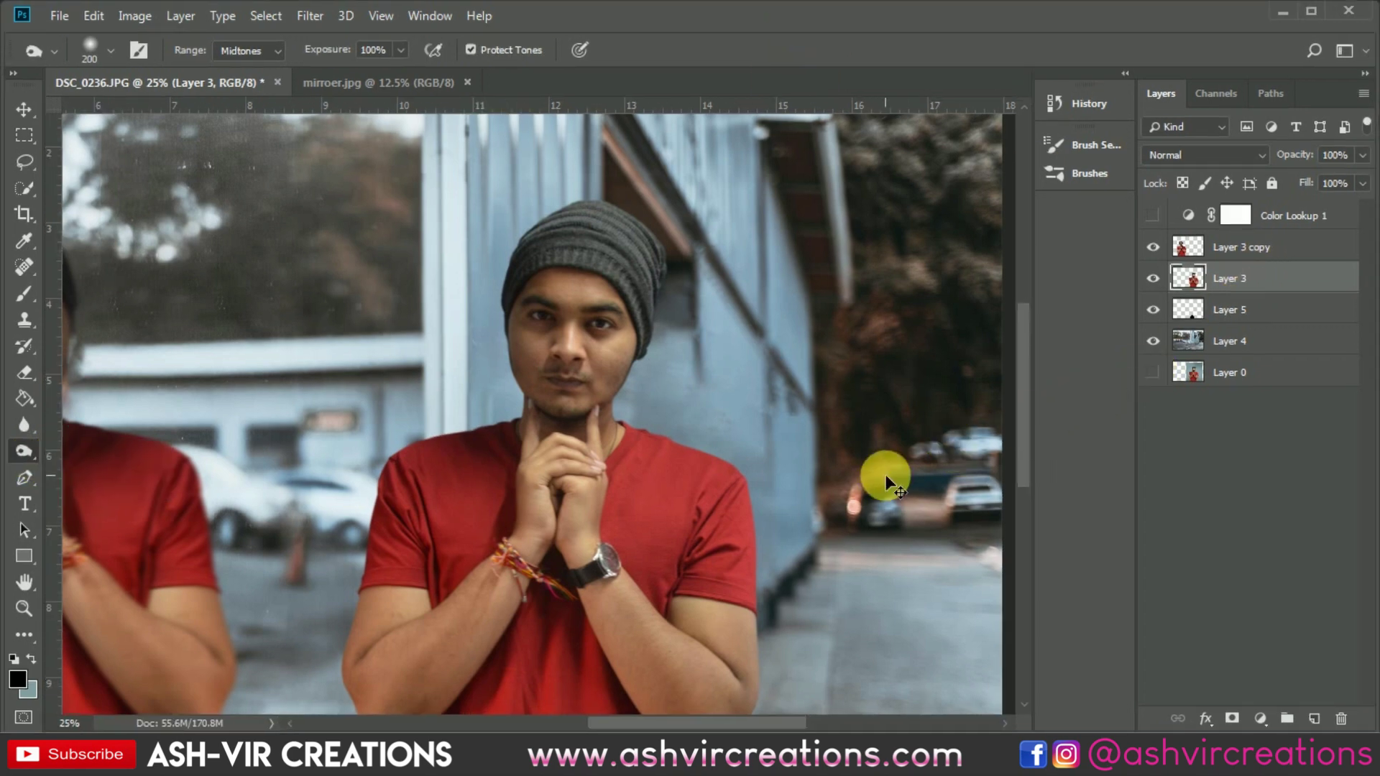
Brighten Layer 3 with Levels, setting the midtone input to 1.14 and pulling the white point slightly inward
{"action": "key", "text": "ctrl+l"}
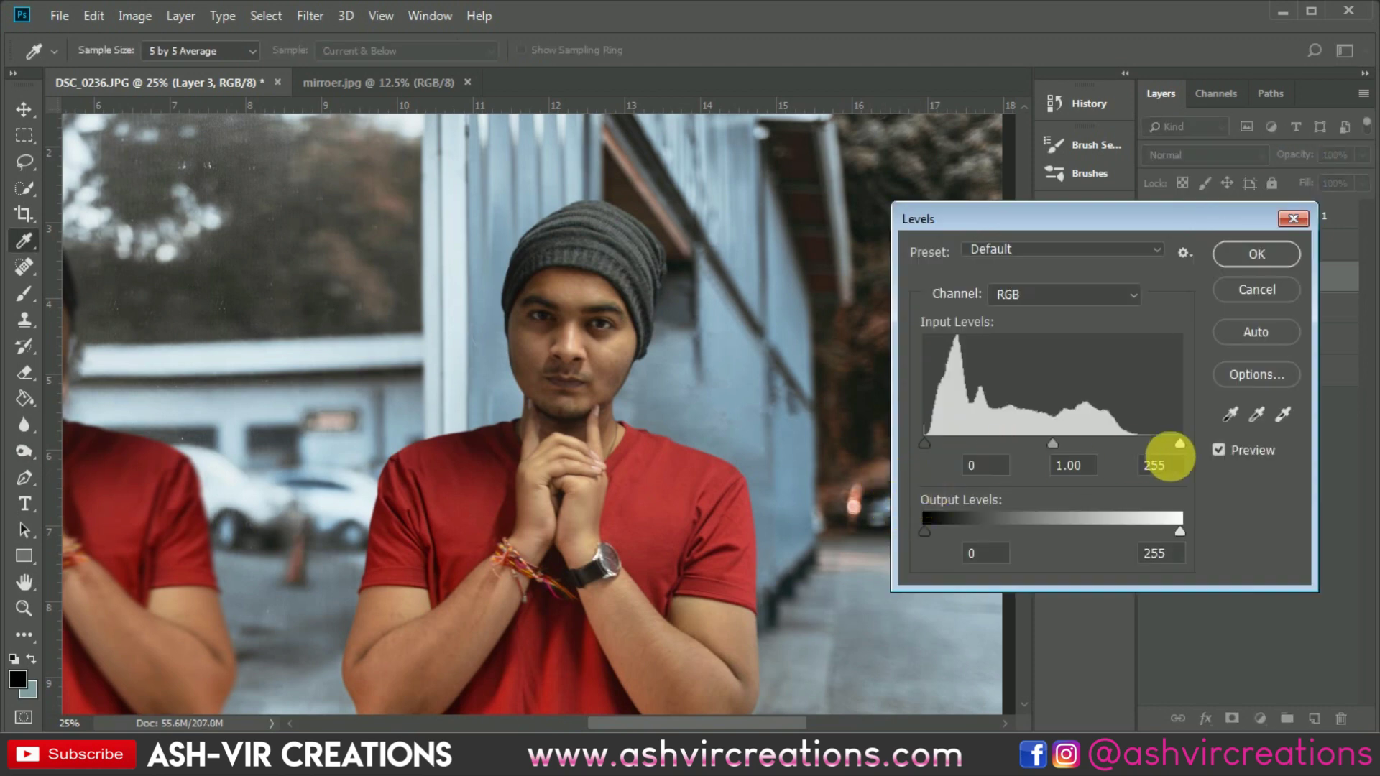
{"action": "mouse_move", "coordinate": [1054, 446]}
{"action": "left_mouse_down"}
{"action": "mouse_move", "coordinate": [1028, 444]}
{"action": "mouse_move", "coordinate": [1041, 449]}
{"action": "left_mouse_up"}
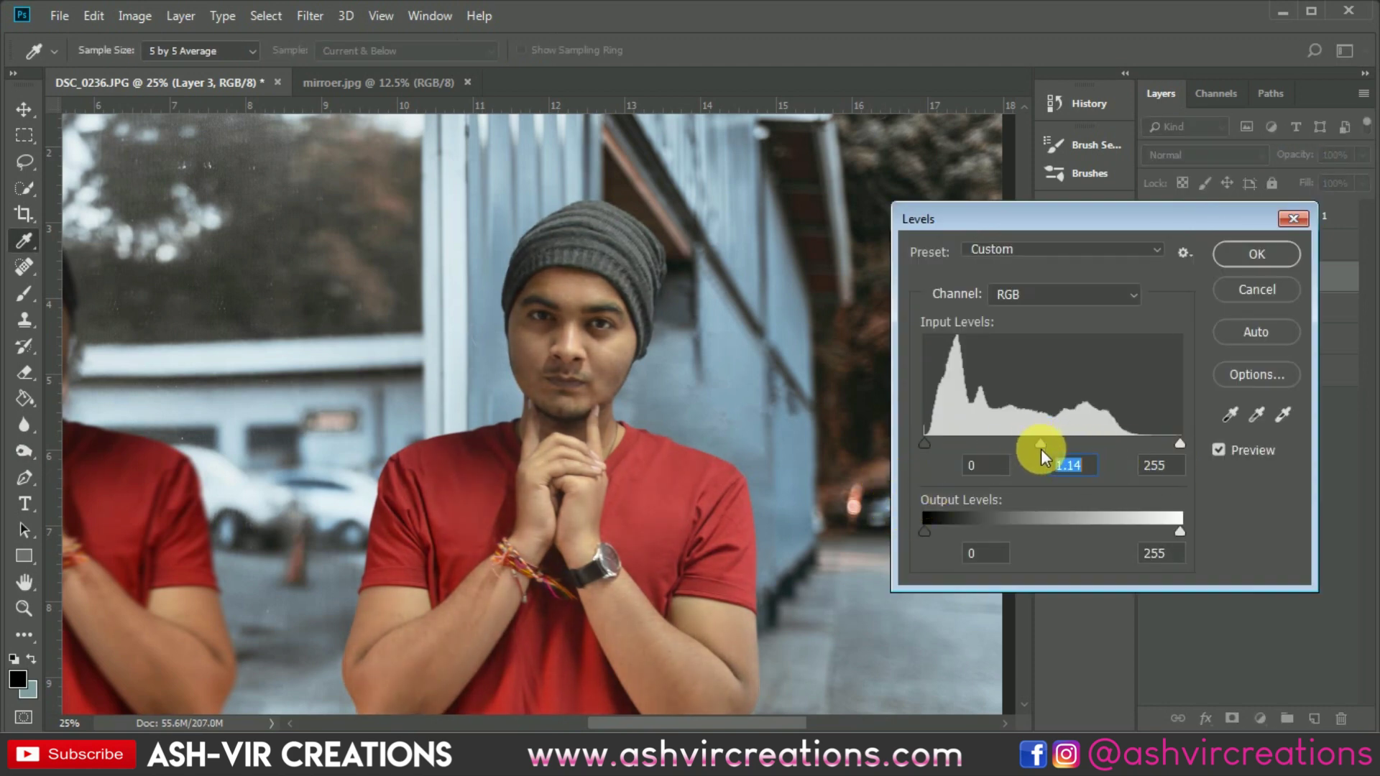
{"action": "mouse_move", "coordinate": [1167, 446]}
{"action": "left_mouse_down"}
{"action": "mouse_move", "coordinate": [1150, 438]}
{"action": "mouse_move", "coordinate": [1171, 440]}
{"action": "left_mouse_up"}
{"action": "left_click", "coordinate": [1255, 255]}
Toggle Color Lookup 1 to check how the brightened Layer 3 looks with the colour grade
{"action": "left_click", "coordinate": [1156, 215]}
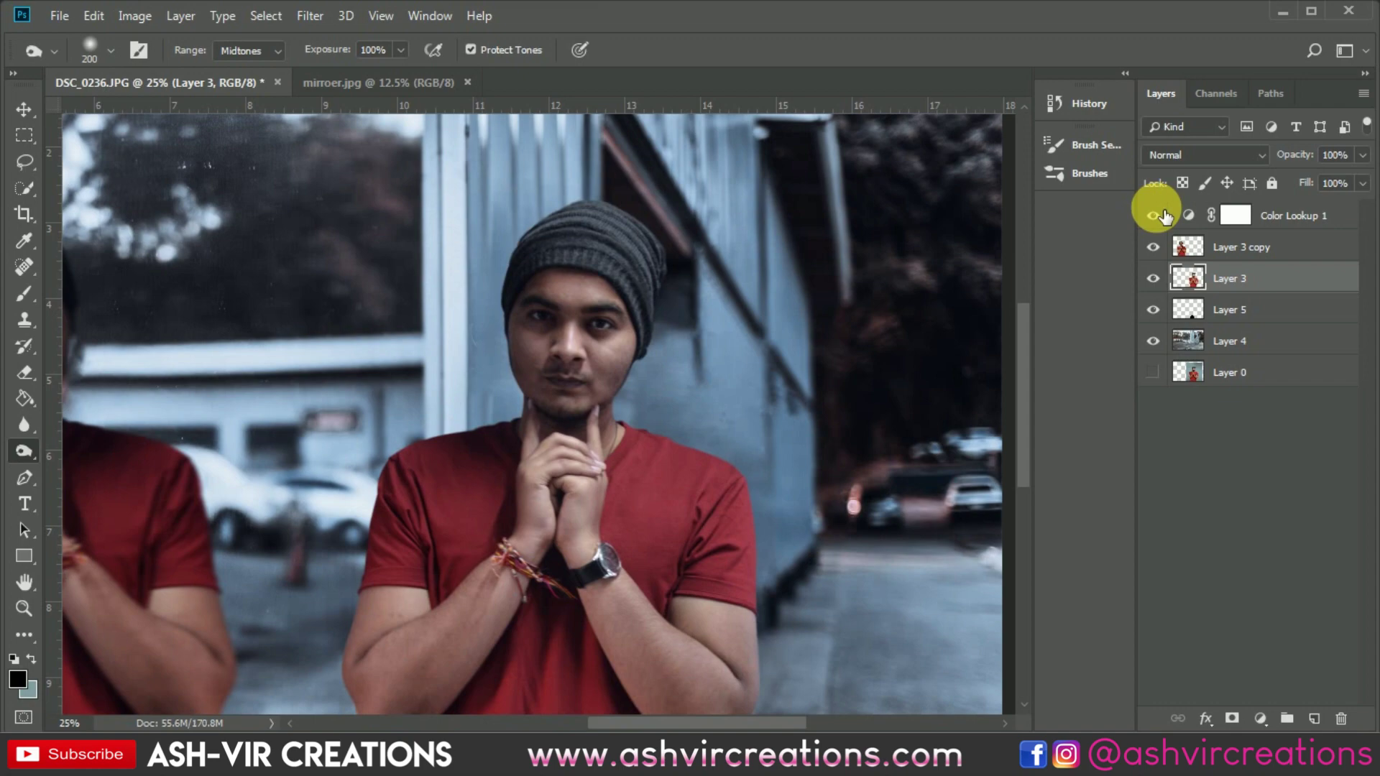
{"action": "left_click", "coordinate": [1156, 215]}
{"action": "left_click", "coordinate": [1156, 214]}
{"action": "left_click", "coordinate": [1155, 214]}
Activate the Mixer Brush with the Soft Round tip for retouching the man's face on Layer 3
{"action": "scroll", "coordinate": [616, 277], "scroll_direction": "up", "scroll_amount": 5}
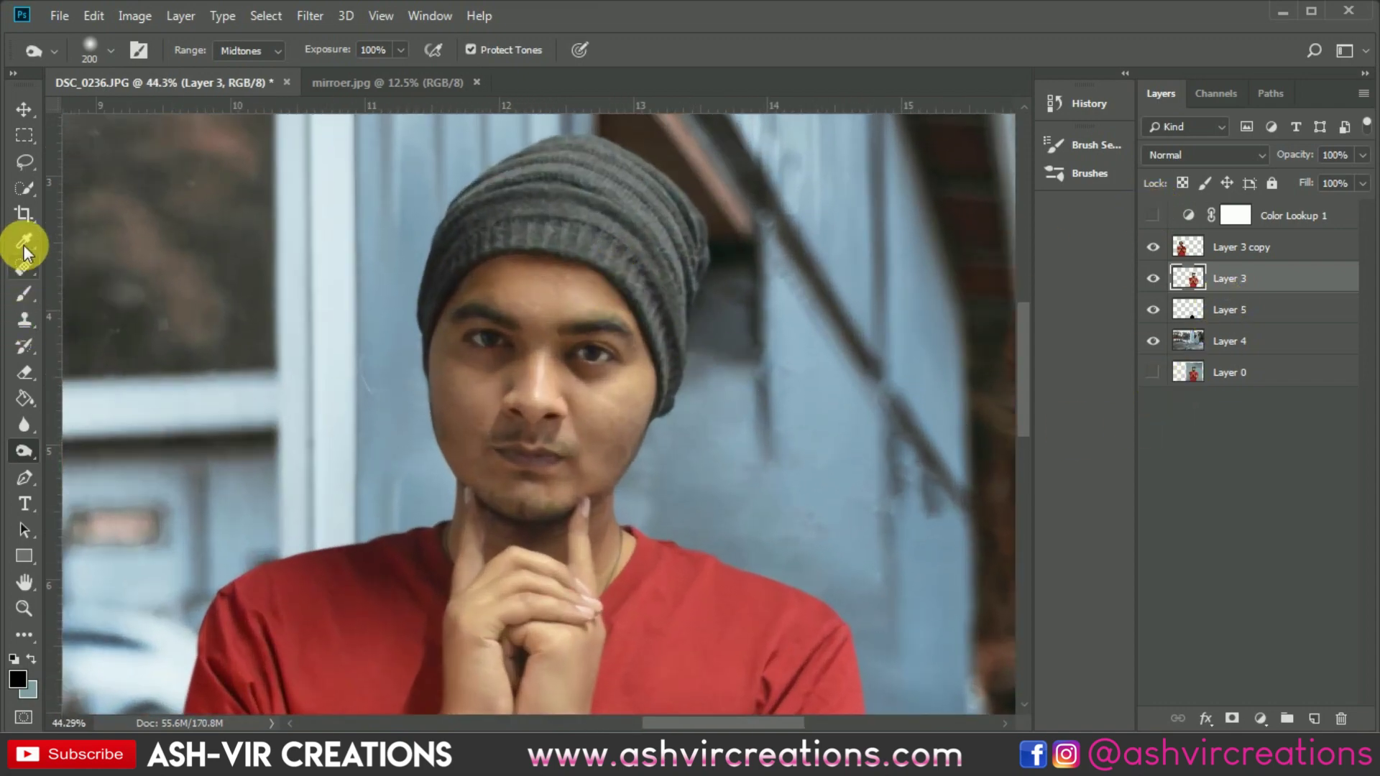
{"action": "right_click", "coordinate": [22, 288]}
{"action": "left_click", "coordinate": [78, 313]}
{"action": "right_click", "coordinate": [23, 292]}
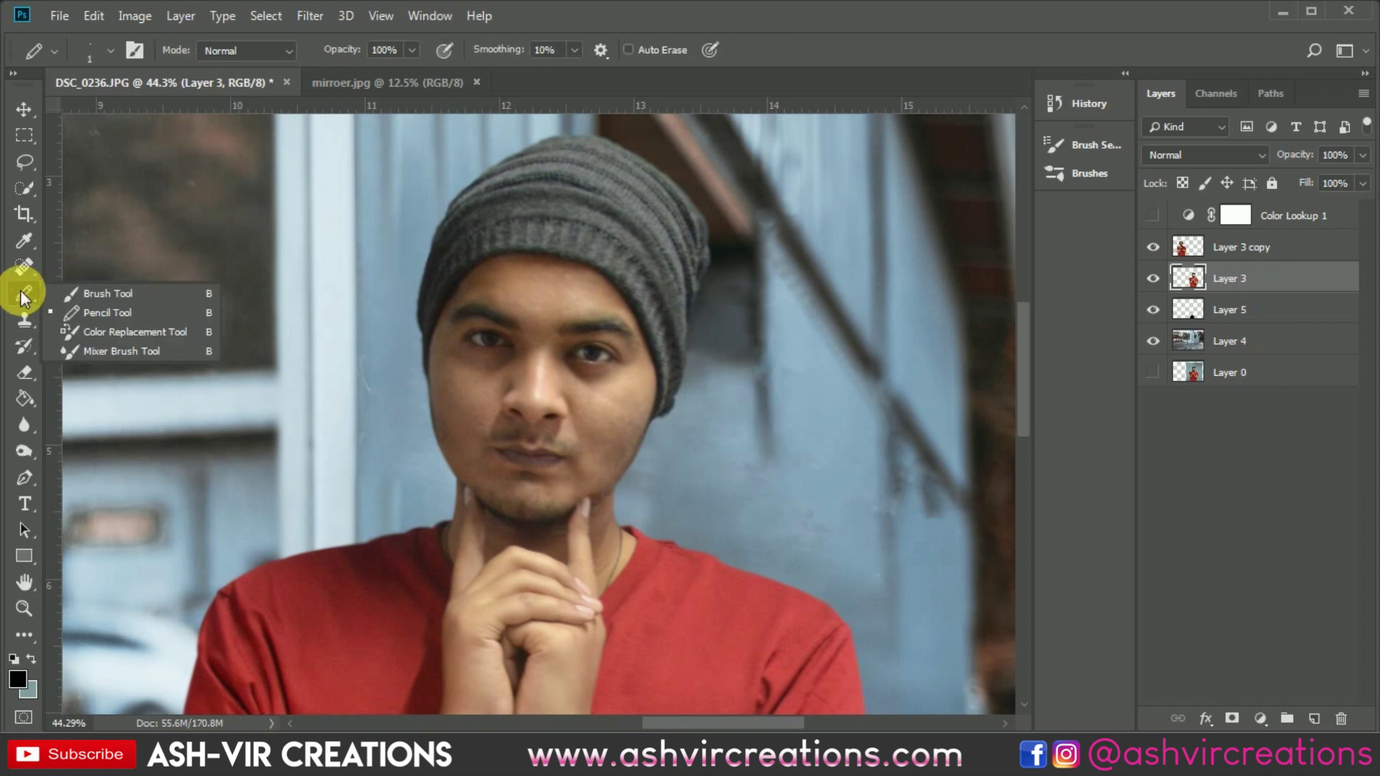
{"action": "left_click", "coordinate": [209, 349]}
{"action": "scroll", "coordinate": [502, 352], "scroll_direction": "up", "scroll_amount": 3}
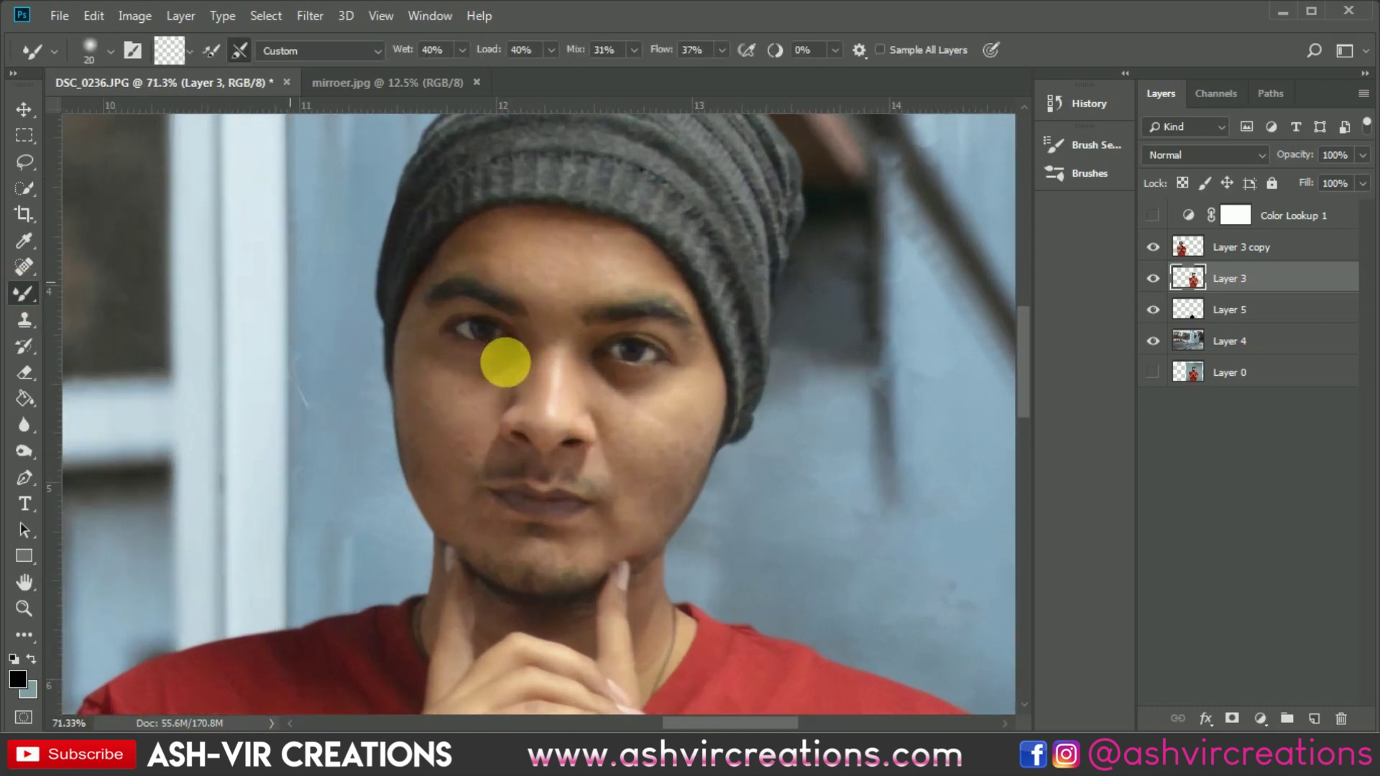
{"action": "right_click", "coordinate": [442, 406]}
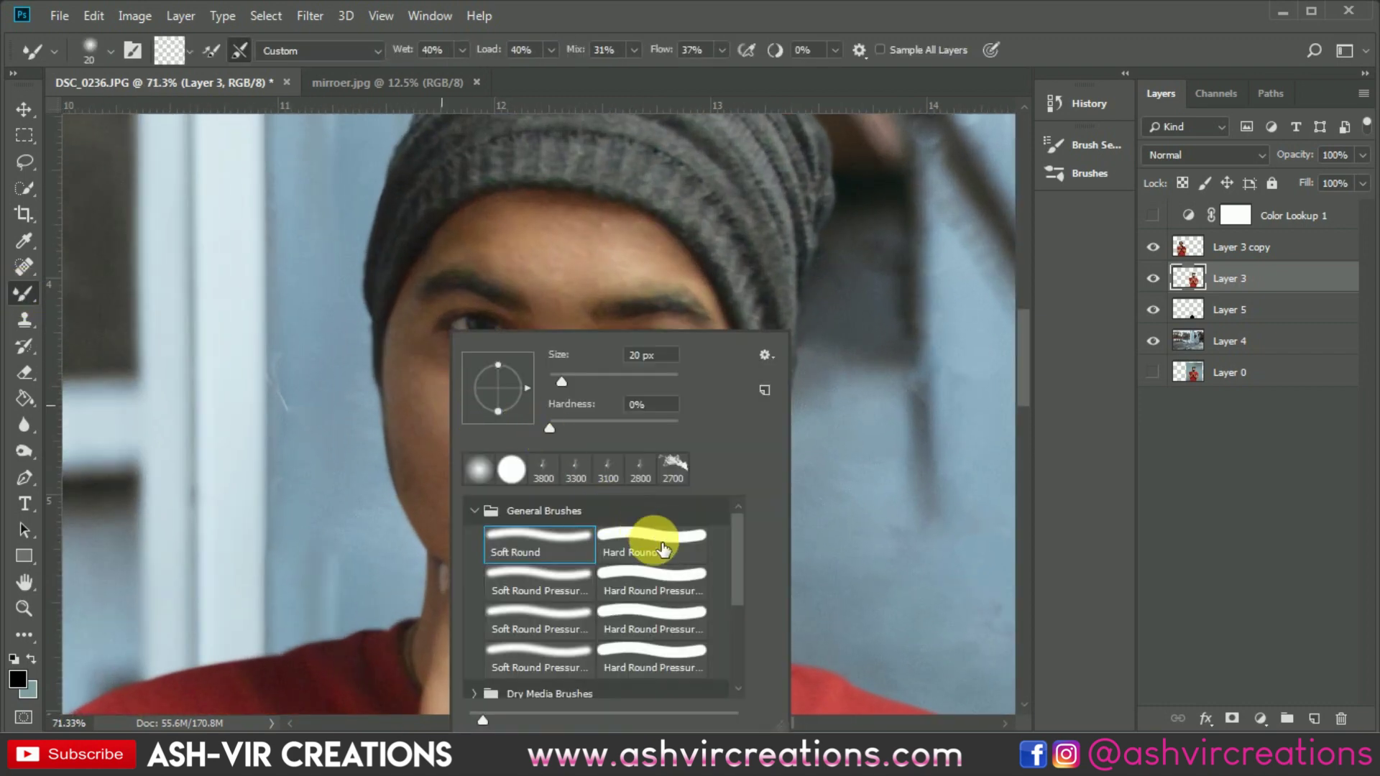
{"action": "double_click", "coordinate": [551, 539]}
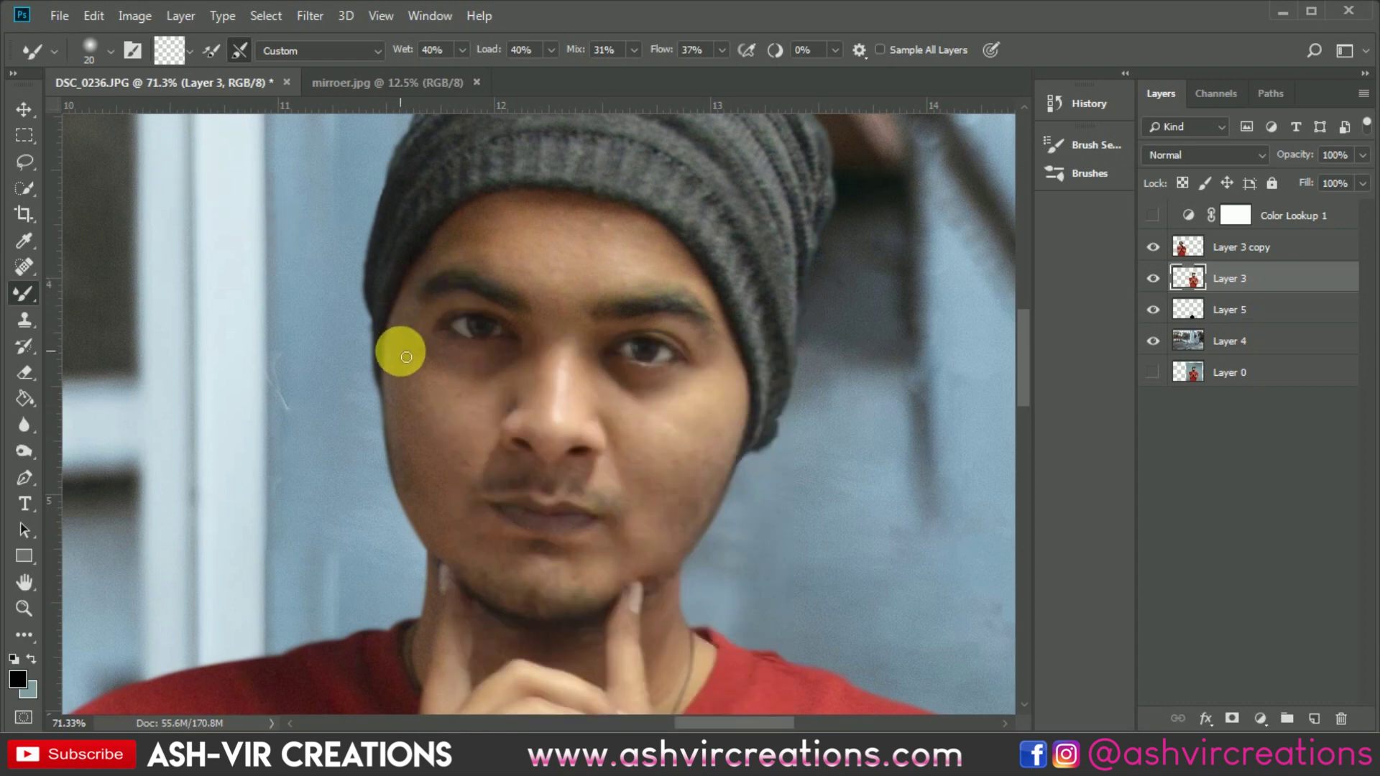
{"action": "scroll", "coordinate": [401, 353], "scroll_direction": "down", "scroll_amount": 2}
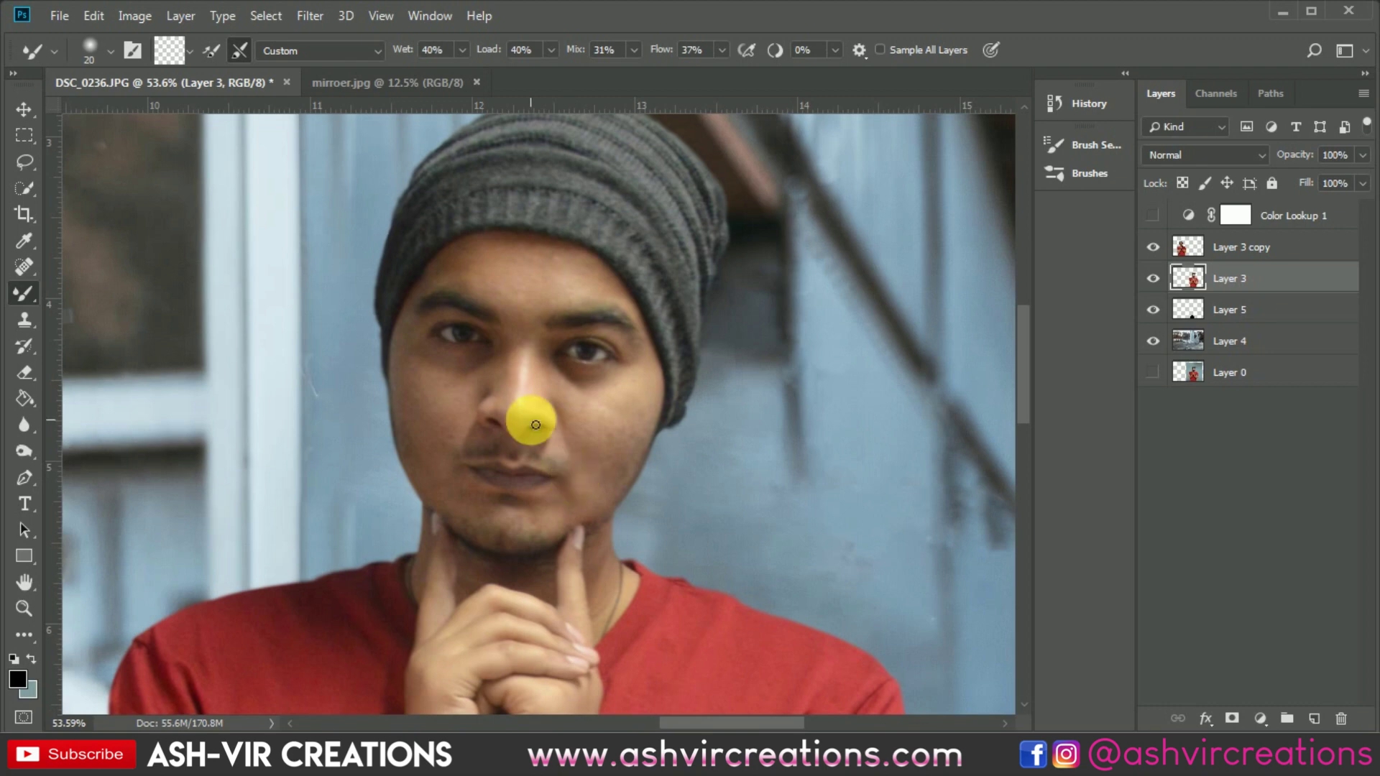
Enlarge the Mixer Brush and smooth the skin on the man's cheek and jaw, undoing the last unwanted stroke
{"action": "scroll", "coordinate": [445, 407], "scroll_direction": "up", "scroll_amount": 5}
{"action": "key", "text": "bracketright"}
{"action": "key", "text": "bracketright"}
{"action": "key", "text": "bracketright"}
{"action": "key", "text": "bracketright"}
{"action": "key", "text": "bracketright"}
{"action": "key", "text": "bracketright"}
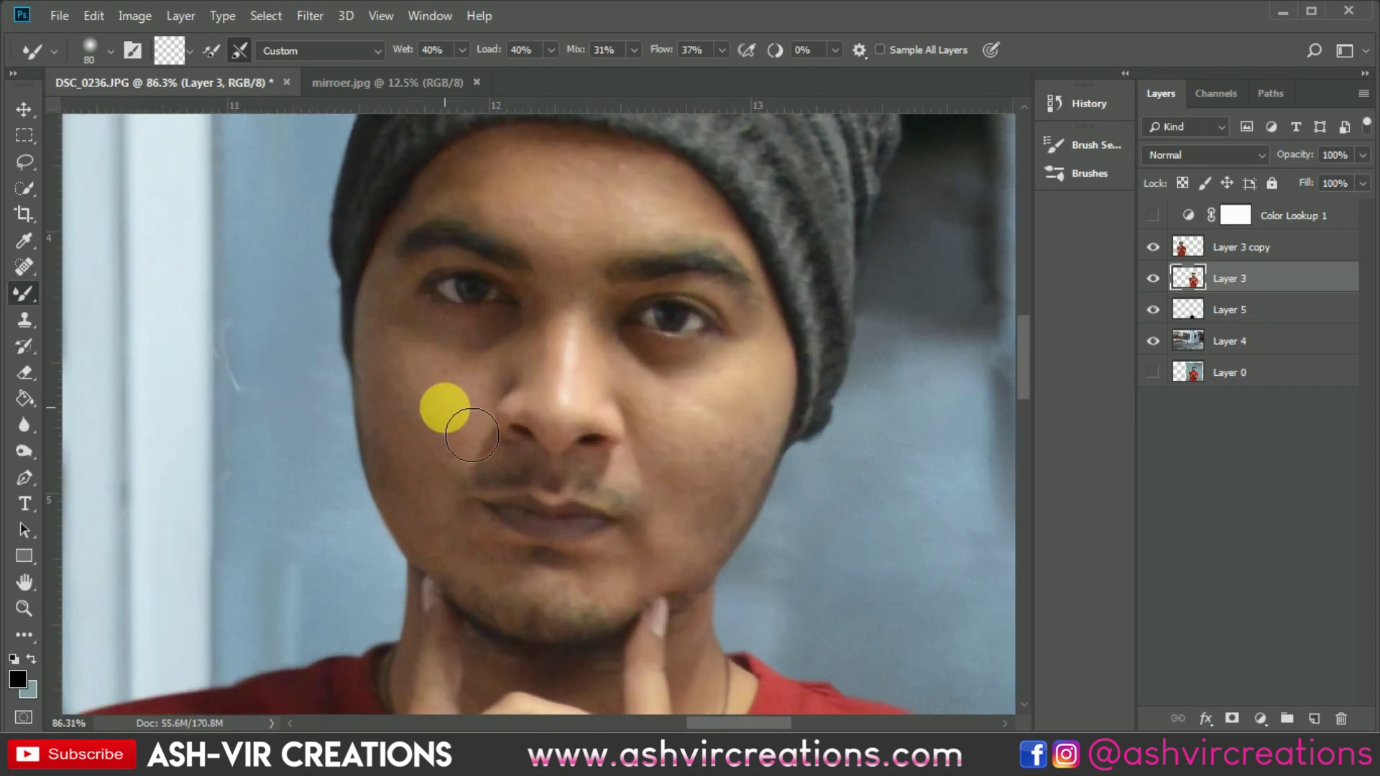
{"action": "mouse_move", "coordinate": [479, 449]}
{"action": "left_mouse_down"}
{"action": "mouse_move", "coordinate": [471, 491]}
{"action": "mouse_move", "coordinate": [471, 430]}
{"action": "mouse_move", "coordinate": [446, 488]}
{"action": "mouse_move", "coordinate": [403, 384]}
{"action": "mouse_move", "coordinate": [462, 465]}
{"action": "mouse_move", "coordinate": [448, 558]}
{"action": "mouse_move", "coordinate": [397, 431]}
{"action": "mouse_move", "coordinate": [470, 574]}
{"action": "mouse_move", "coordinate": [401, 414]}
{"action": "mouse_move", "coordinate": [463, 563]}
{"action": "mouse_move", "coordinate": [419, 511]}
{"action": "mouse_move", "coordinate": [401, 475]}
{"action": "mouse_move", "coordinate": [484, 537]}
{"action": "mouse_move", "coordinate": [417, 509]}
{"action": "mouse_move", "coordinate": [508, 579]}
{"action": "mouse_move", "coordinate": [561, 646]}
{"action": "mouse_move", "coordinate": [525, 618]}
{"action": "mouse_move", "coordinate": [536, 604]}
{"action": "mouse_move", "coordinate": [491, 600]}
{"action": "mouse_move", "coordinate": [471, 555]}
{"action": "mouse_move", "coordinate": [492, 547]}
{"action": "mouse_move", "coordinate": [630, 617]}
{"action": "mouse_move", "coordinate": [577, 609]}
{"action": "mouse_move", "coordinate": [721, 621]}
{"action": "left_mouse_up"}
{"action": "key", "text": "ctrl+alt+z"}
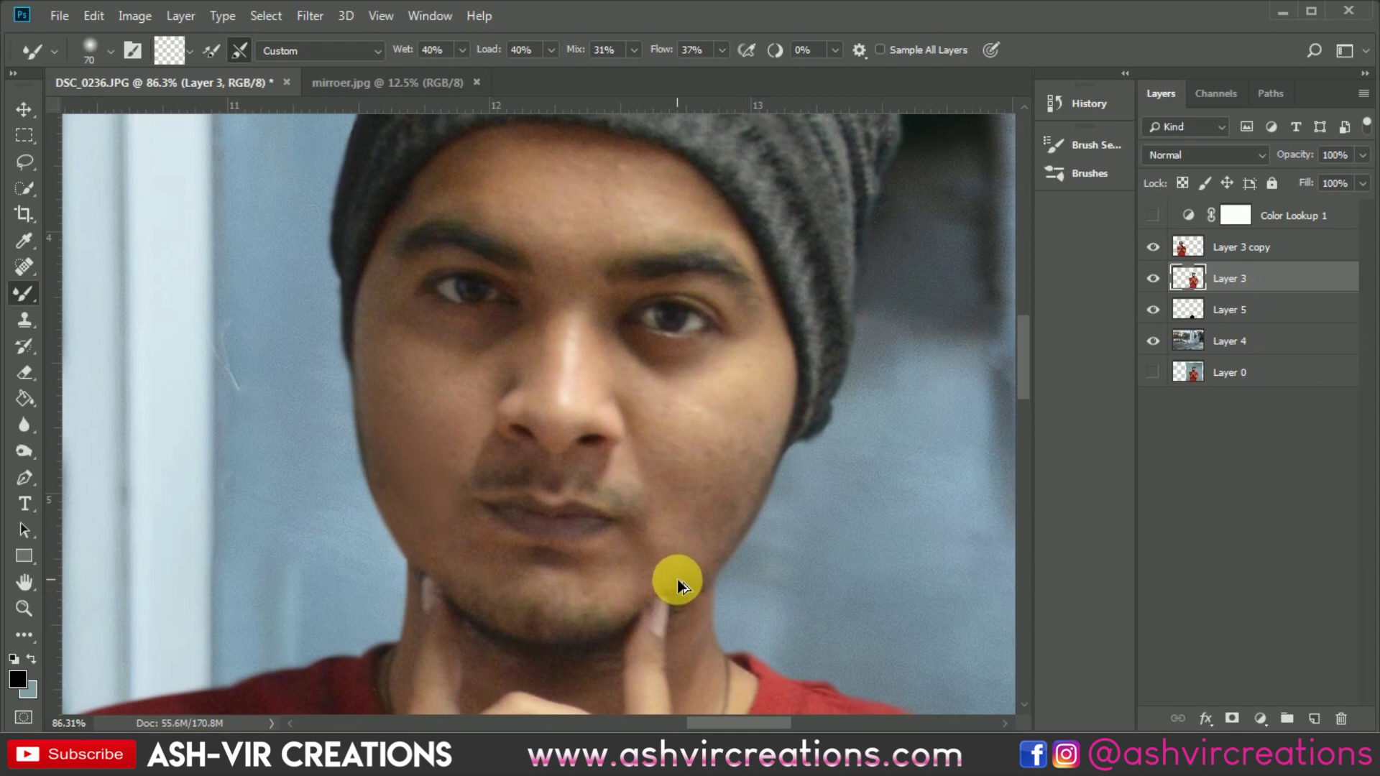
Blend the skin beside the nose, under the eyes, on the forehead and on the other cheek with a 70 px Mixer Brush
{"action": "mouse_move", "coordinate": [416, 400]}
{"action": "left_mouse_down"}
{"action": "mouse_move", "coordinate": [463, 403]}
{"action": "mouse_move", "coordinate": [429, 386]}
{"action": "mouse_move", "coordinate": [468, 362]}
{"action": "mouse_move", "coordinate": [430, 351]}
{"action": "mouse_move", "coordinate": [526, 388]}
{"action": "mouse_move", "coordinate": [540, 375]}
{"action": "mouse_move", "coordinate": [505, 432]}
{"action": "left_mouse_up"}
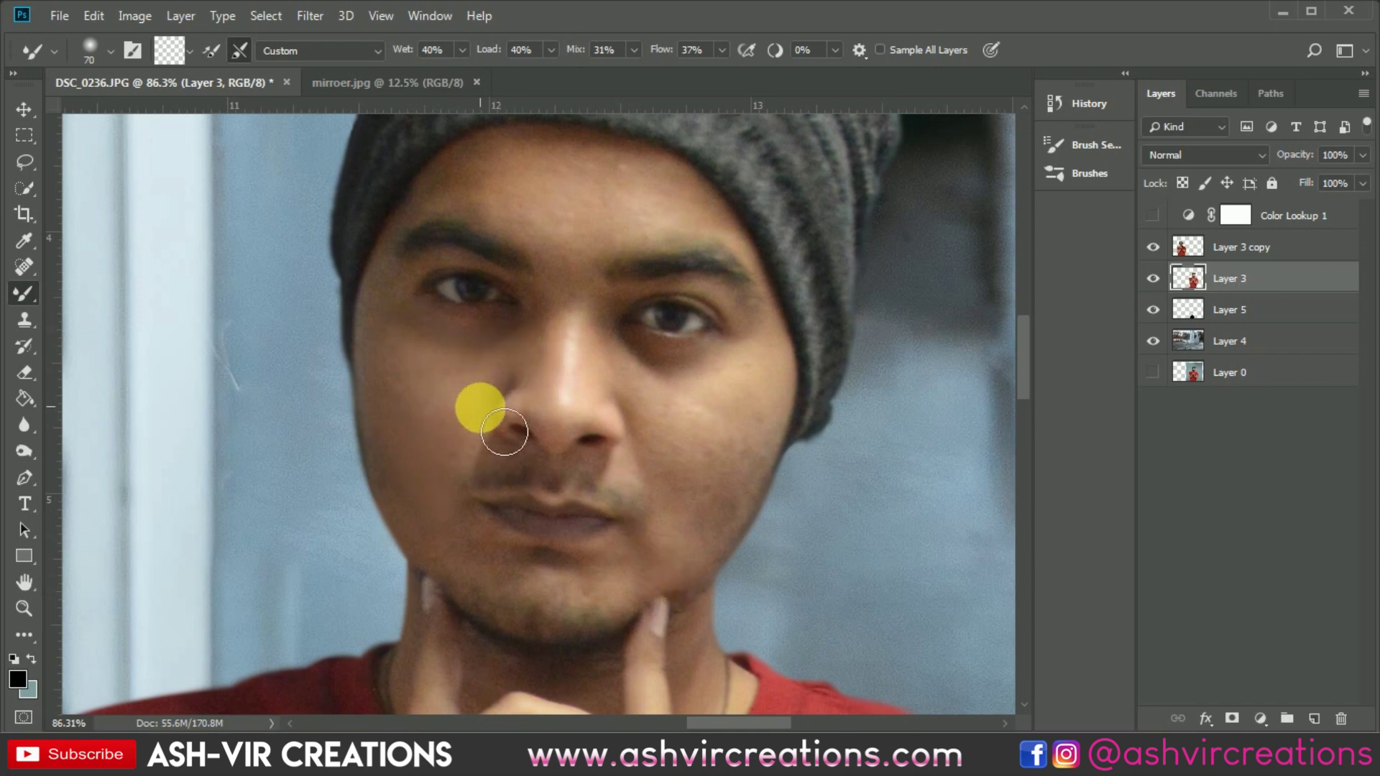
{"action": "mouse_move", "coordinate": [508, 321]}
{"action": "left_mouse_down"}
{"action": "mouse_move", "coordinate": [508, 376]}
{"action": "mouse_move", "coordinate": [487, 396]}
{"action": "left_mouse_up"}
{"action": "mouse_move", "coordinate": [704, 272]}
{"action": "left_mouse_down"}
{"action": "mouse_move", "coordinate": [577, 182]}
{"action": "mouse_move", "coordinate": [537, 186]}
{"action": "mouse_move", "coordinate": [718, 202]}
{"action": "mouse_move", "coordinate": [730, 219]}
{"action": "mouse_move", "coordinate": [612, 224]}
{"action": "mouse_move", "coordinate": [687, 229]}
{"action": "mouse_move", "coordinate": [582, 260]}
{"action": "mouse_move", "coordinate": [502, 216]}
{"action": "mouse_move", "coordinate": [592, 179]}
{"action": "mouse_move", "coordinate": [691, 204]}
{"action": "mouse_move", "coordinate": [627, 199]}
{"action": "mouse_move", "coordinate": [698, 223]}
{"action": "mouse_move", "coordinate": [625, 251]}
{"action": "mouse_move", "coordinate": [673, 201]}
{"action": "mouse_move", "coordinate": [621, 192]}
{"action": "mouse_move", "coordinate": [744, 239]}
{"action": "mouse_move", "coordinate": [723, 236]}
{"action": "mouse_move", "coordinate": [784, 400]}
{"action": "mouse_move", "coordinate": [747, 251]}
{"action": "mouse_move", "coordinate": [693, 210]}
{"action": "mouse_move", "coordinate": [720, 228]}
{"action": "mouse_move", "coordinate": [681, 235]}
{"action": "mouse_move", "coordinate": [695, 207]}
{"action": "mouse_move", "coordinate": [776, 396]}
{"action": "mouse_move", "coordinate": [766, 422]}
{"action": "mouse_move", "coordinate": [729, 371]}
{"action": "mouse_move", "coordinate": [662, 366]}
{"action": "mouse_move", "coordinate": [801, 401]}
{"action": "mouse_move", "coordinate": [758, 412]}
{"action": "mouse_move", "coordinate": [782, 437]}
{"action": "mouse_move", "coordinate": [764, 445]}
{"action": "mouse_move", "coordinate": [689, 421]}
{"action": "mouse_move", "coordinate": [783, 418]}
{"action": "mouse_move", "coordinate": [794, 441]}
{"action": "mouse_move", "coordinate": [754, 499]}
{"action": "mouse_move", "coordinate": [748, 539]}
{"action": "mouse_move", "coordinate": [771, 505]}
{"action": "mouse_move", "coordinate": [692, 563]}
{"action": "mouse_move", "coordinate": [776, 465]}
{"action": "left_mouse_up"}
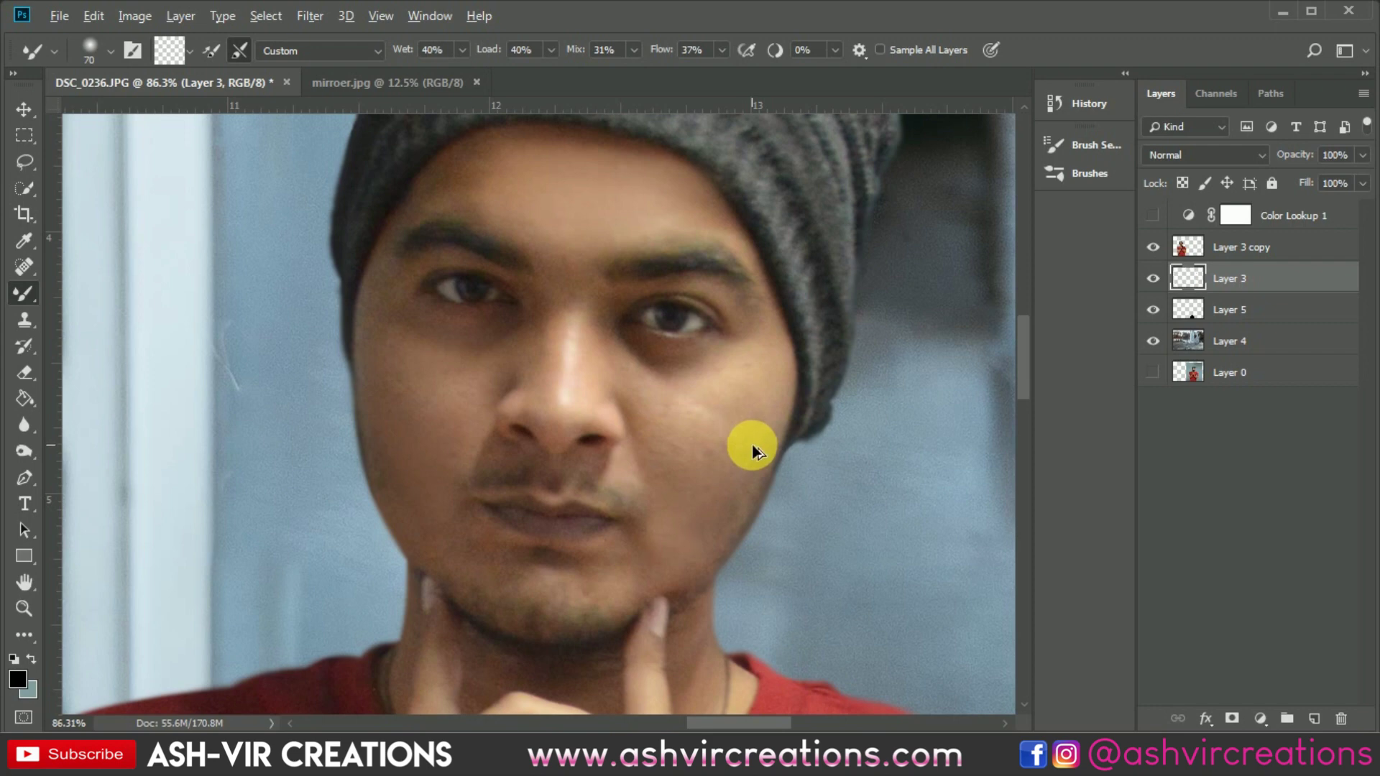
{"action": "mouse_move", "coordinate": [772, 474]}
{"action": "left_mouse_down"}
{"action": "mouse_move", "coordinate": [661, 578]}
{"action": "mouse_move", "coordinate": [671, 561]}
{"action": "mouse_move", "coordinate": [657, 591]}
{"action": "mouse_move", "coordinate": [704, 576]}
{"action": "mouse_move", "coordinate": [725, 527]}
{"action": "mouse_move", "coordinate": [719, 493]}
{"action": "mouse_move", "coordinate": [647, 409]}
{"action": "mouse_move", "coordinate": [710, 465]}
{"action": "mouse_move", "coordinate": [649, 391]}
{"action": "left_mouse_up"}
{"action": "scroll", "coordinate": [751, 429], "scroll_direction": "down", "scroll_amount": 5}
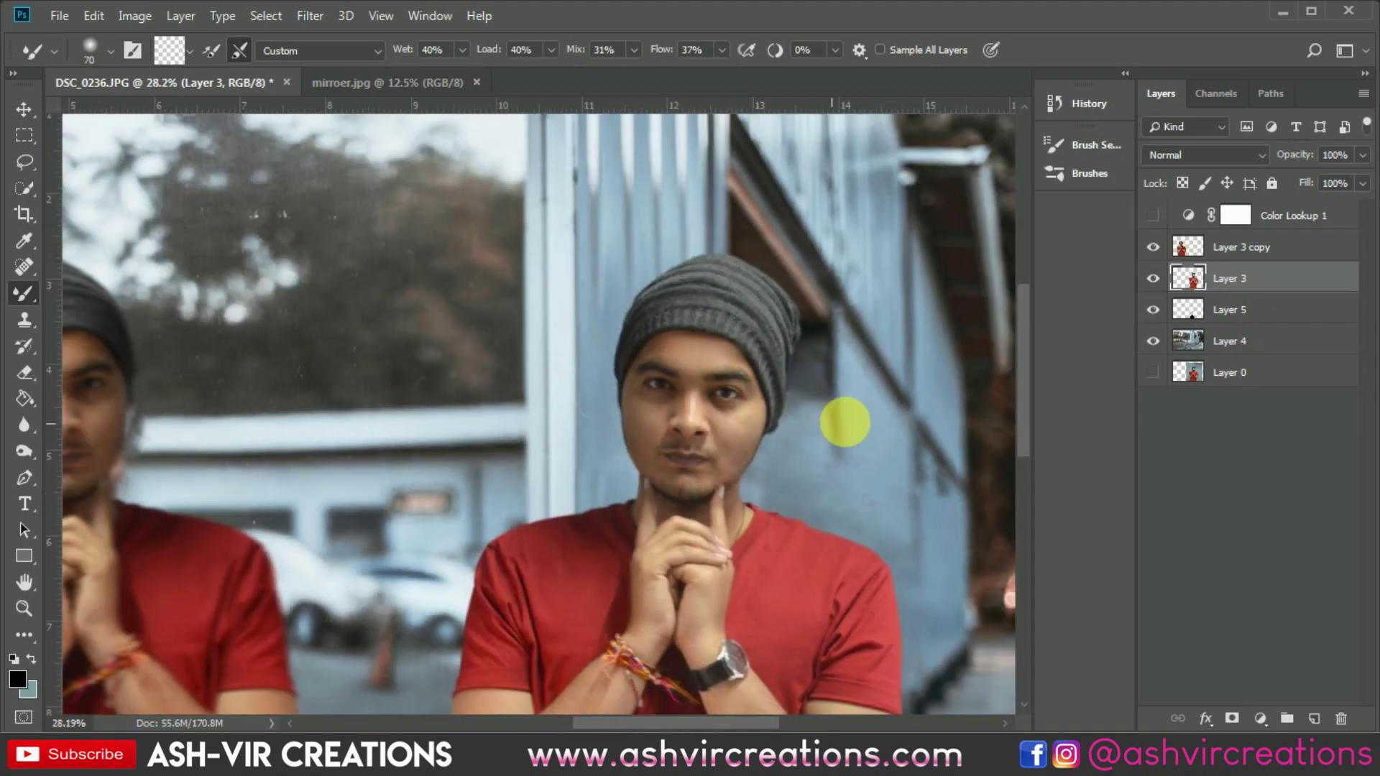
Toggle Color Lookup 1 to check the smoothed face with the colour grade, leaving the adjustment hidden
{"action": "left_click", "coordinate": [1159, 216]}
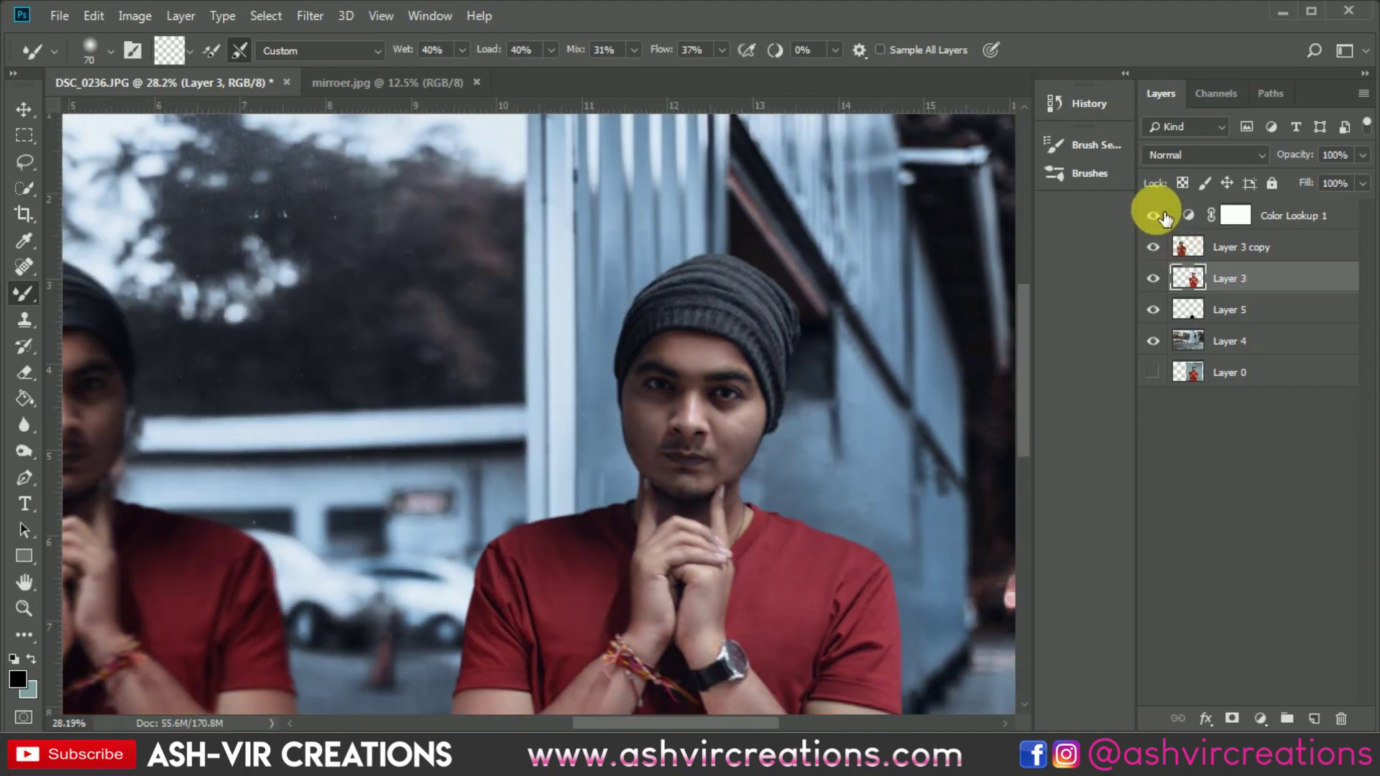
{"action": "left_click", "coordinate": [1159, 216]}
{"action": "left_click", "coordinate": [1159, 215]}
{"action": "left_click", "coordinate": [1164, 218]}
{"action": "scroll", "coordinate": [575, 385], "scroll_direction": "up", "scroll_amount": 8}
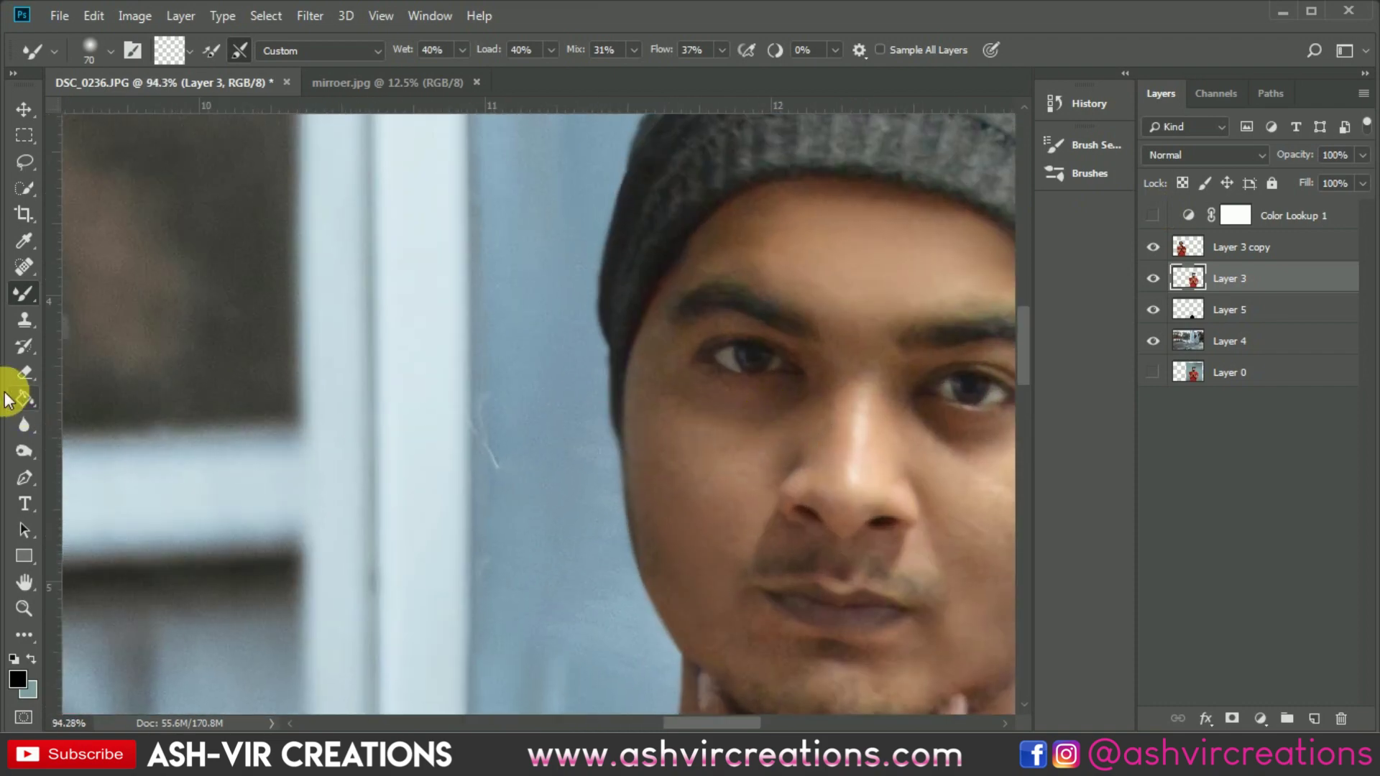
Add a new layer above Layer 3 and make a rectangular selection enclosing the man beside the wall
{"action": "left_click", "coordinate": [1315, 719]}
{"action": "scroll", "coordinate": [616, 330], "scroll_direction": "down", "scroll_amount": 7}
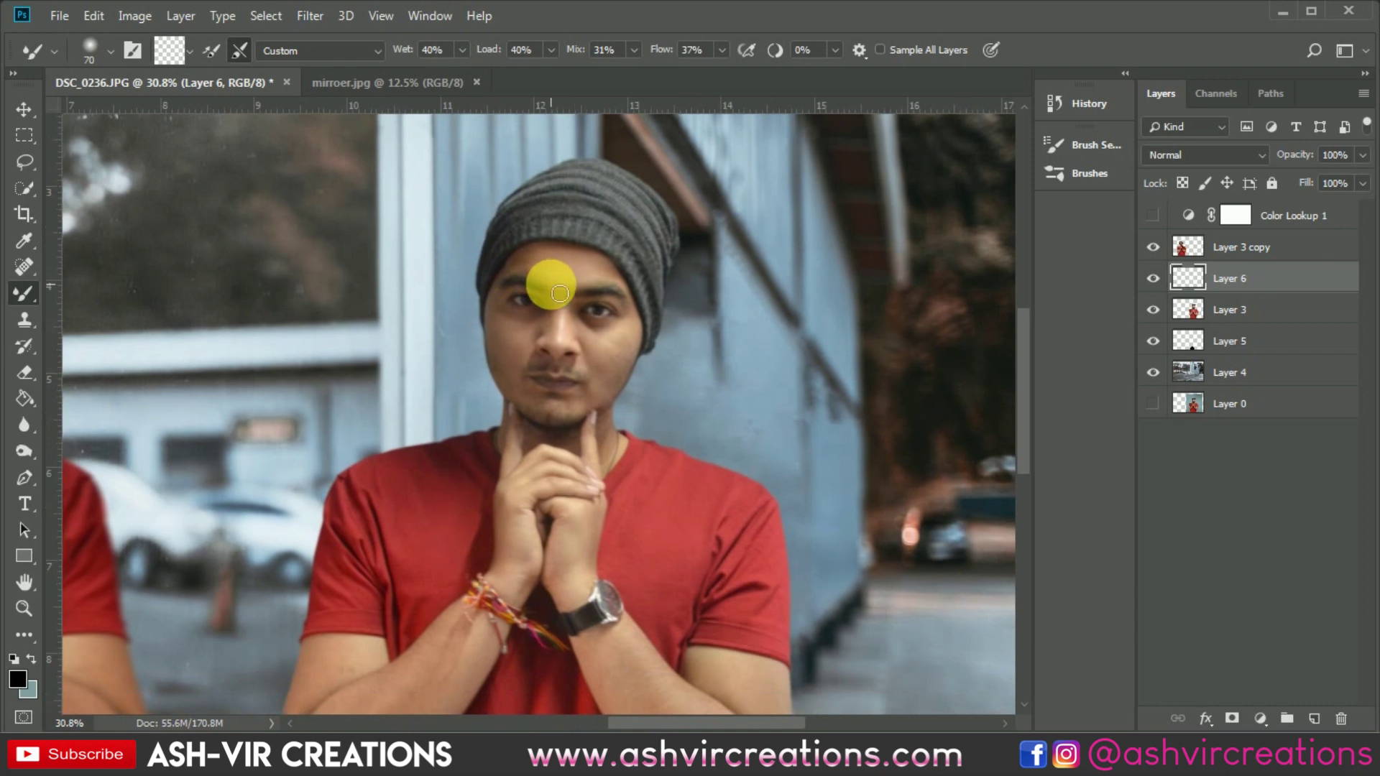
{"action": "scroll", "coordinate": [560, 293], "scroll_direction": "down", "scroll_amount": 3}
{"action": "left_click", "coordinate": [24, 135]}
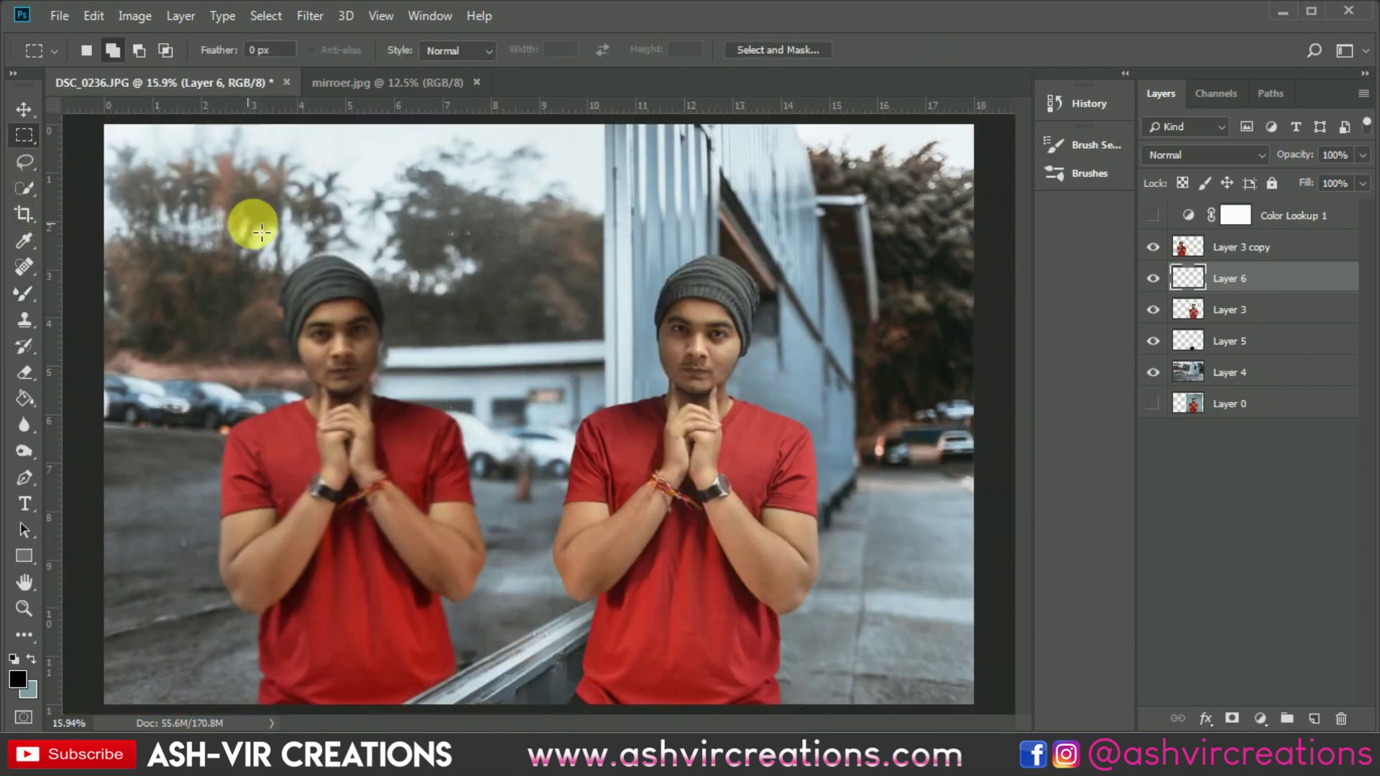
{"action": "left_click_drag", "start_coordinate": [531, 149], "coordinate": [889, 703]}
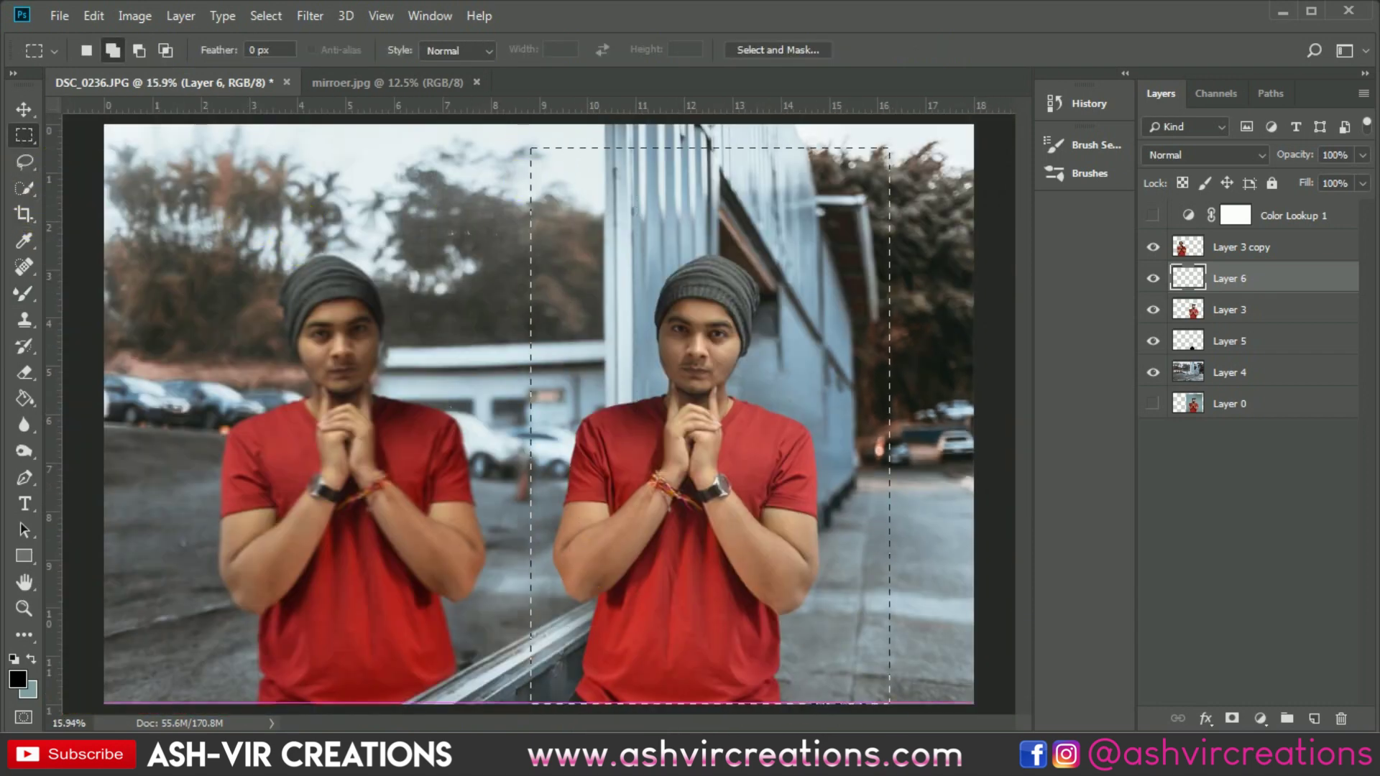
Fill the selection on Layer 6 with 50% Gray in Normal mode at 100% opacity, and deselect
{"action": "right_click", "coordinate": [706, 457]}
{"action": "left_click", "coordinate": [796, 331]}
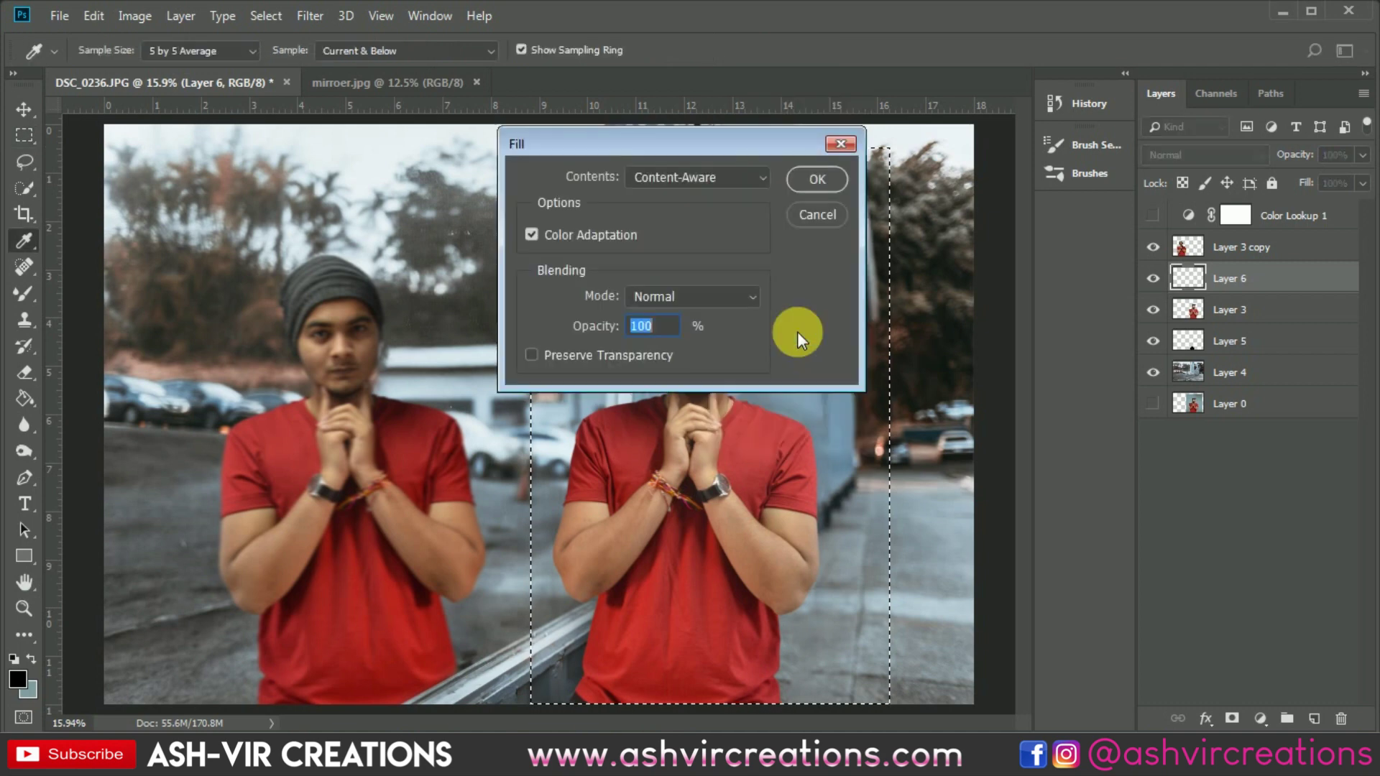
{"action": "left_click", "coordinate": [689, 295]}
{"action": "left_click", "coordinate": [817, 261]}
{"action": "left_click", "coordinate": [713, 178]}
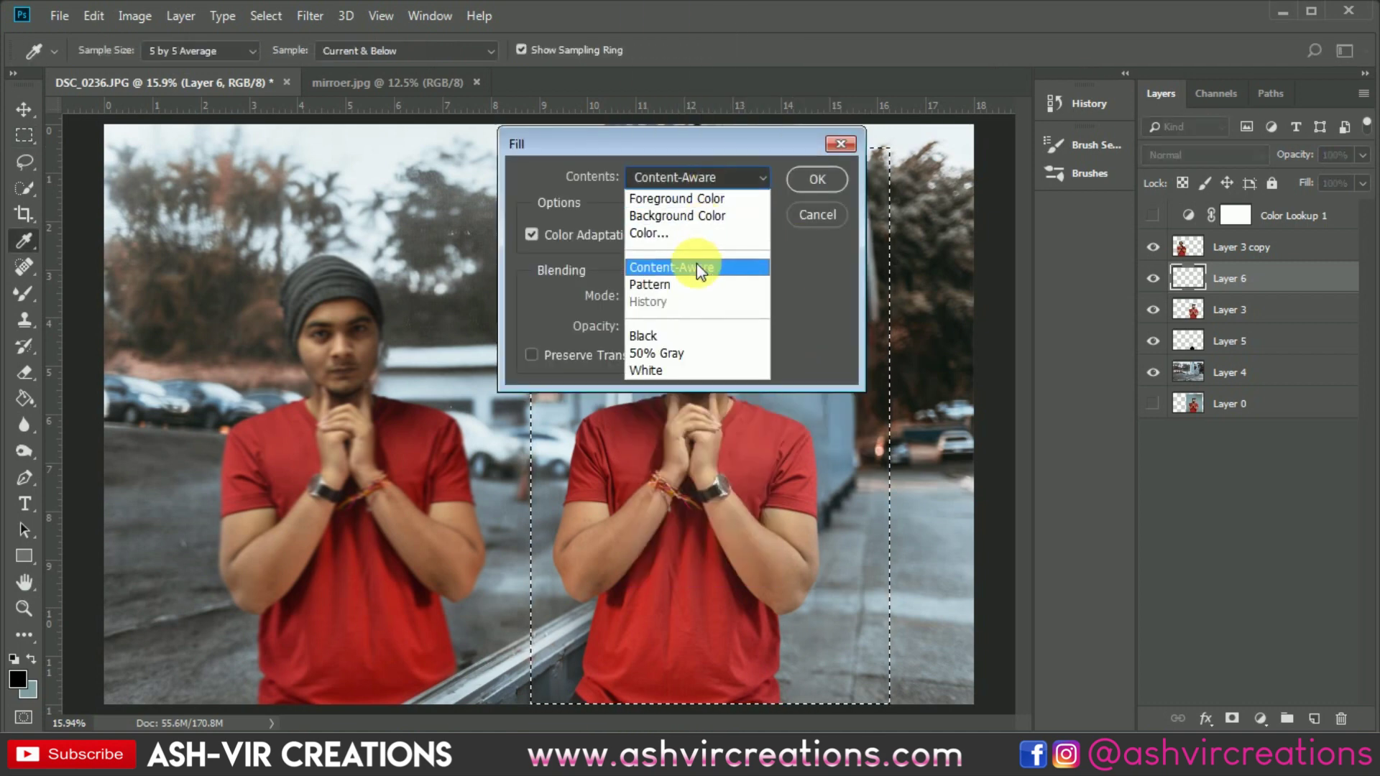
{"action": "left_click", "coordinate": [658, 353]}
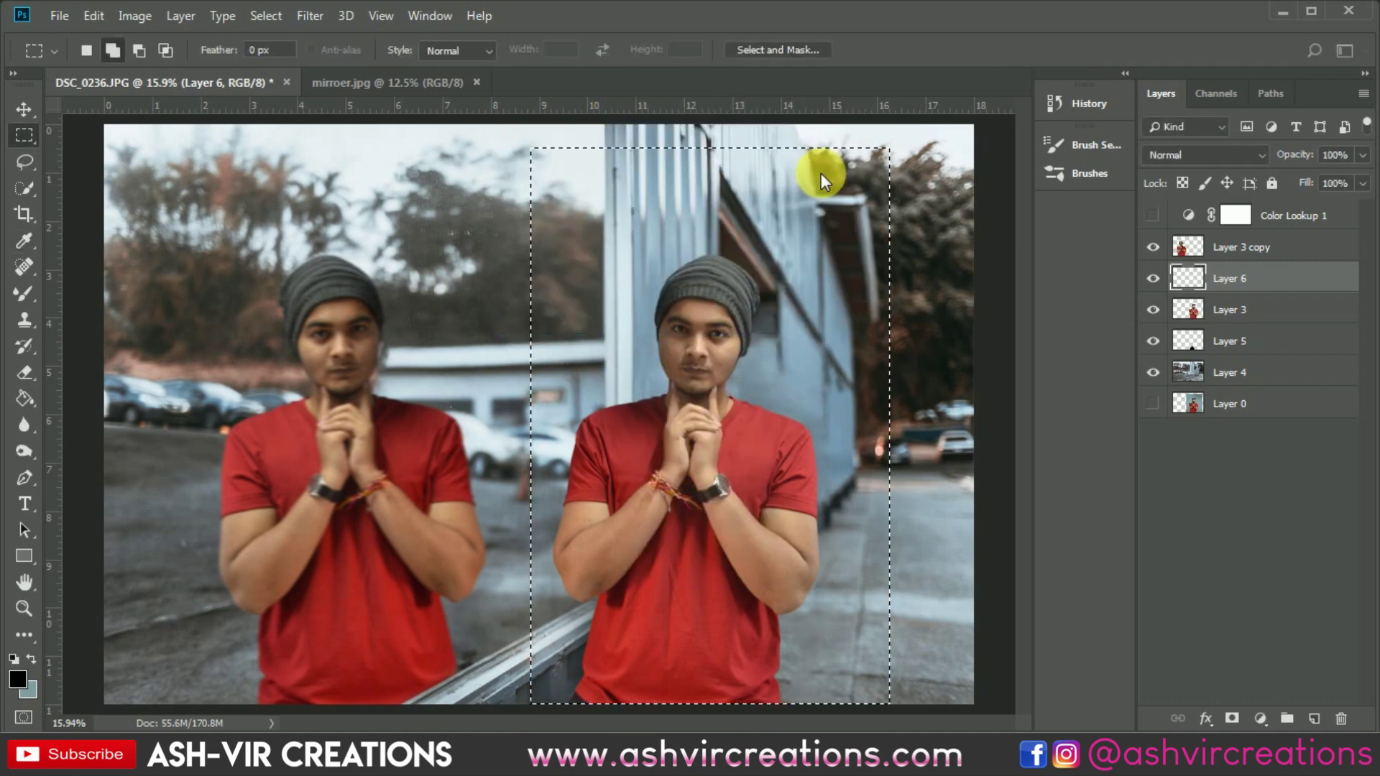
{"action": "key", "text": "ctrl+BackSpace"}
{"action": "key", "text": "ctrl+d"}
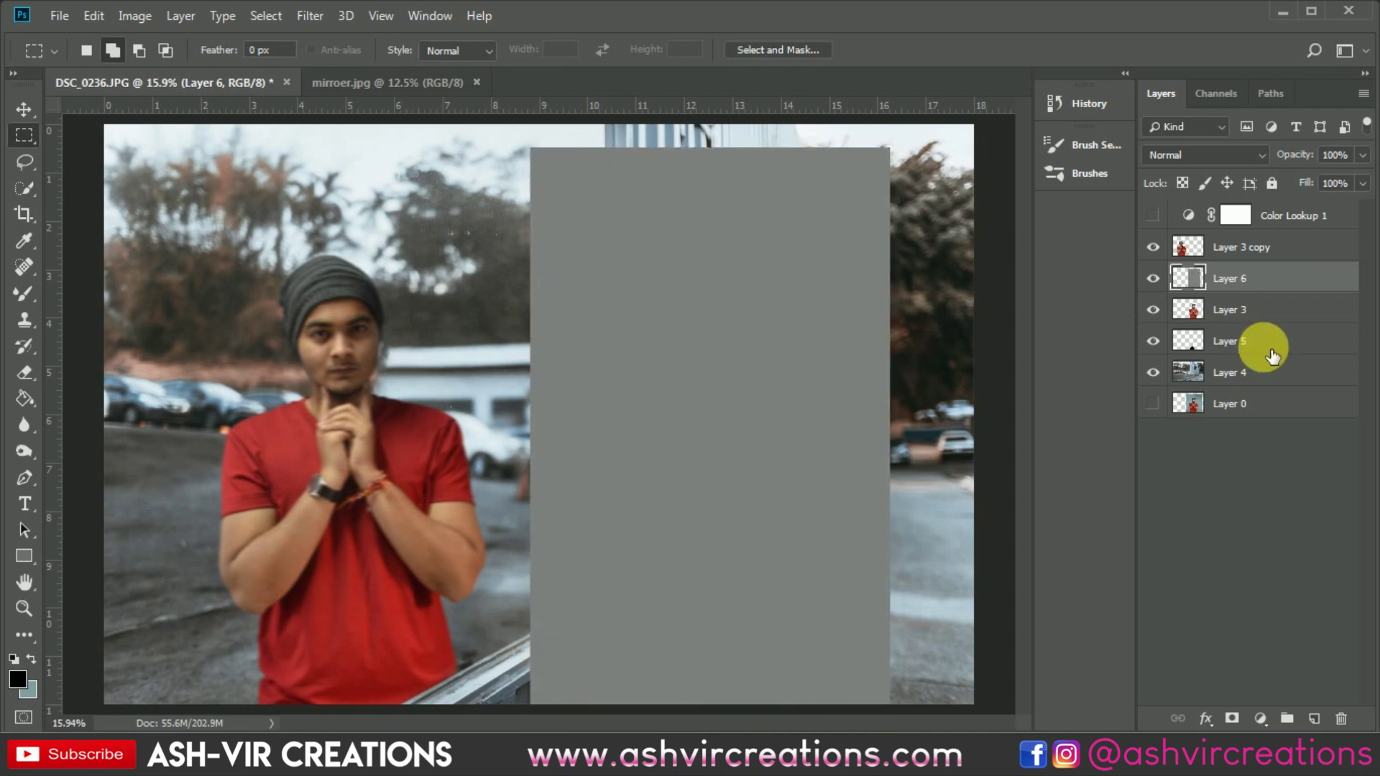
Clip the gray Layer 6 to Layer 3 and set its blend mode to Overlay
{"action": "right_click", "coordinate": [1287, 280]}
{"action": "left_click", "coordinate": [1093, 355]}
{"action": "left_click", "coordinate": [1189, 155]}
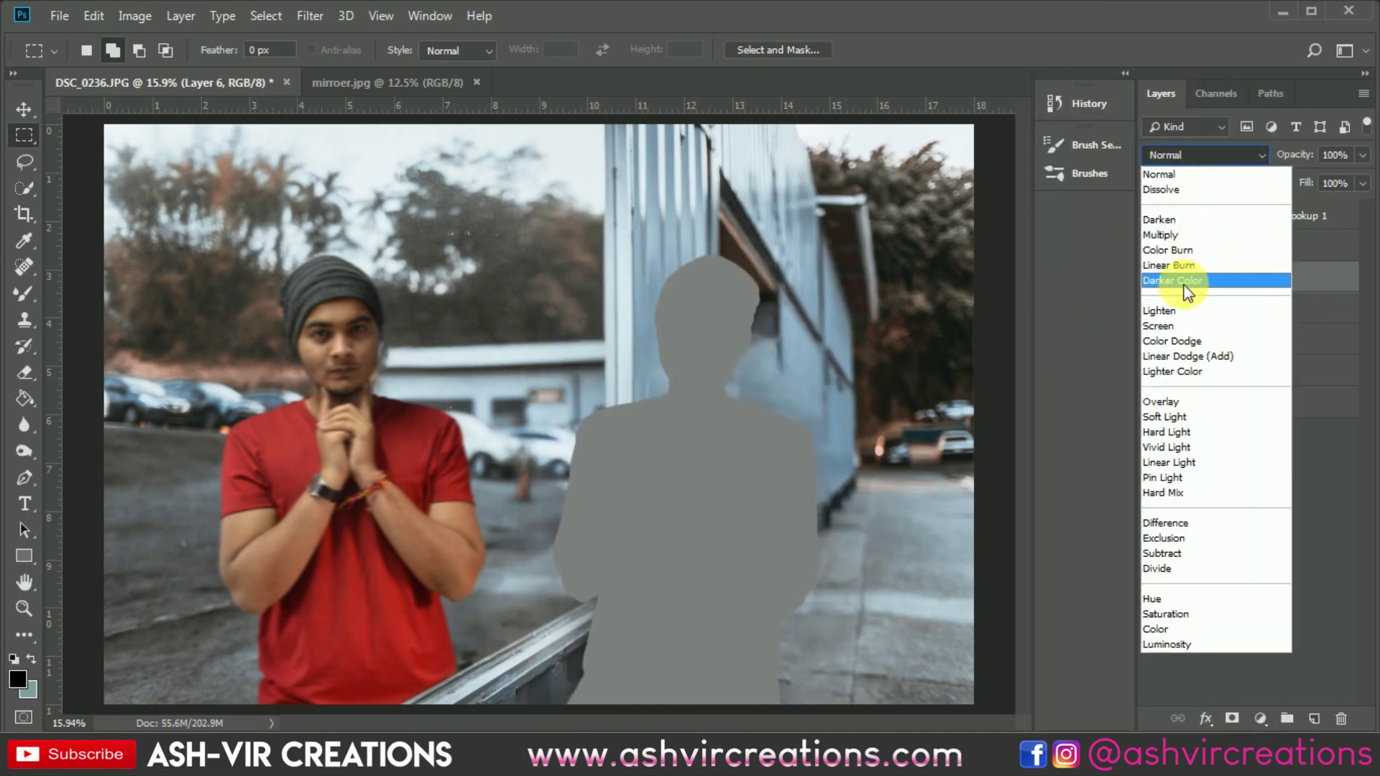
{"action": "left_click", "coordinate": [1176, 399]}
Activate the Dodge tool for lightening the man's face on the Overlay layer
{"action": "key", "text": "ctrl+0"}
{"action": "key", "text": "ctrl+plus"}
{"action": "key", "text": "ctrl+plus"}
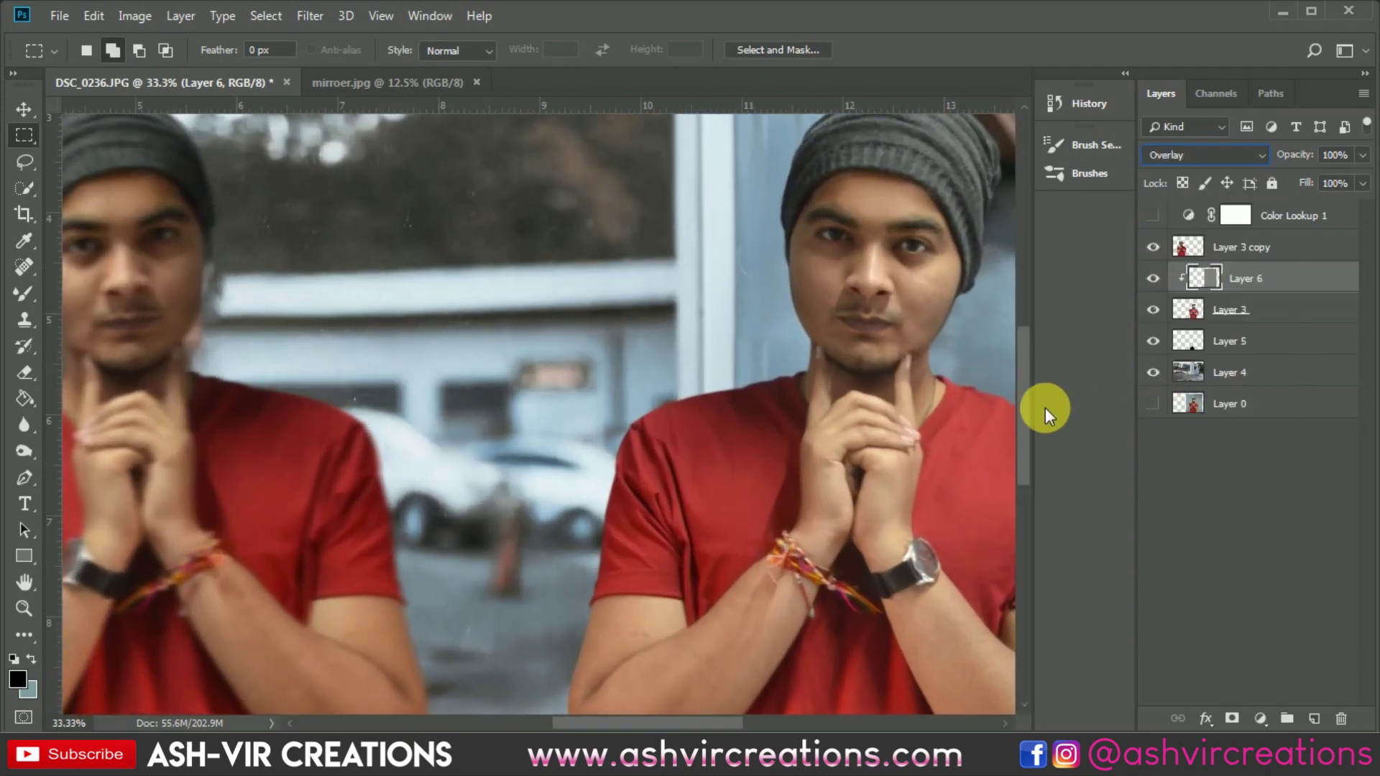
{"action": "left_click_drag", "start_coordinate": [865, 321], "coordinate": [336, 366]}
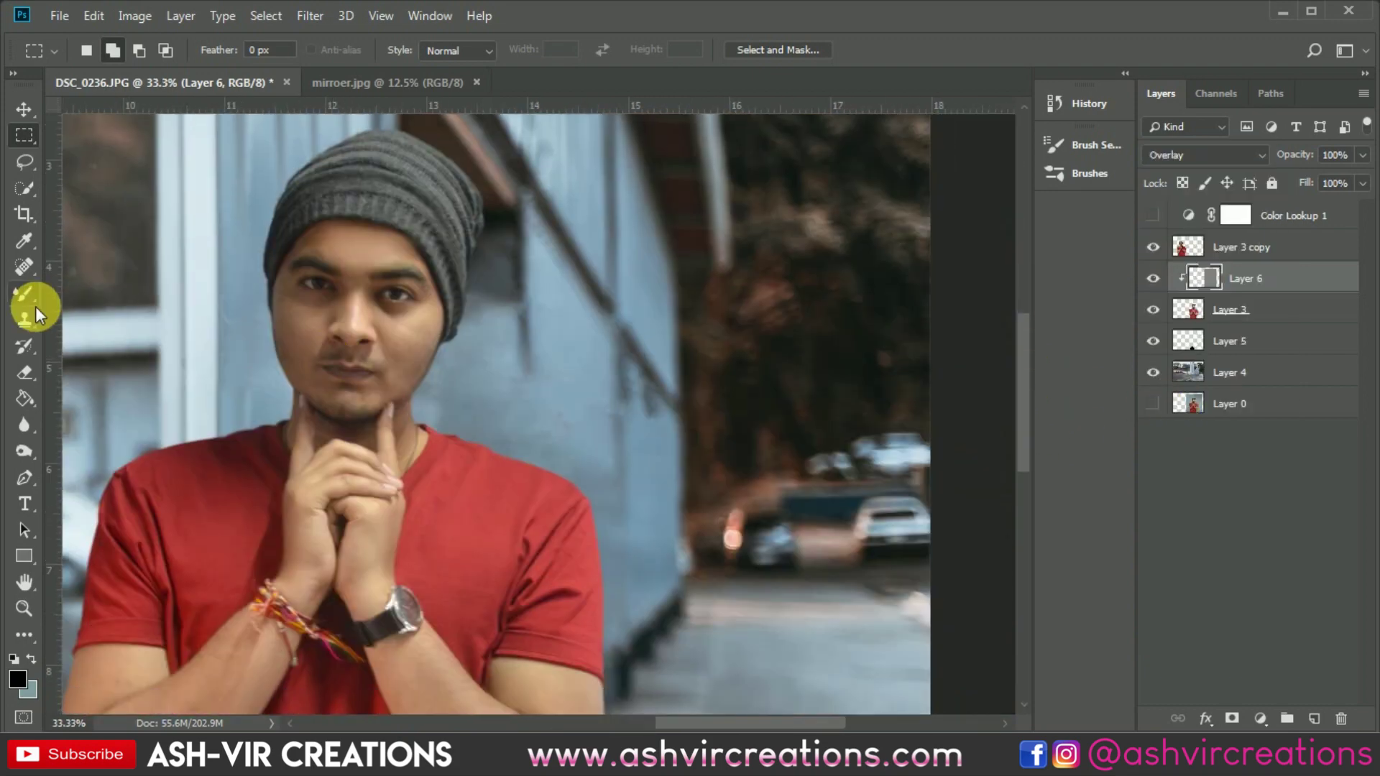
{"action": "right_click", "coordinate": [25, 424]}
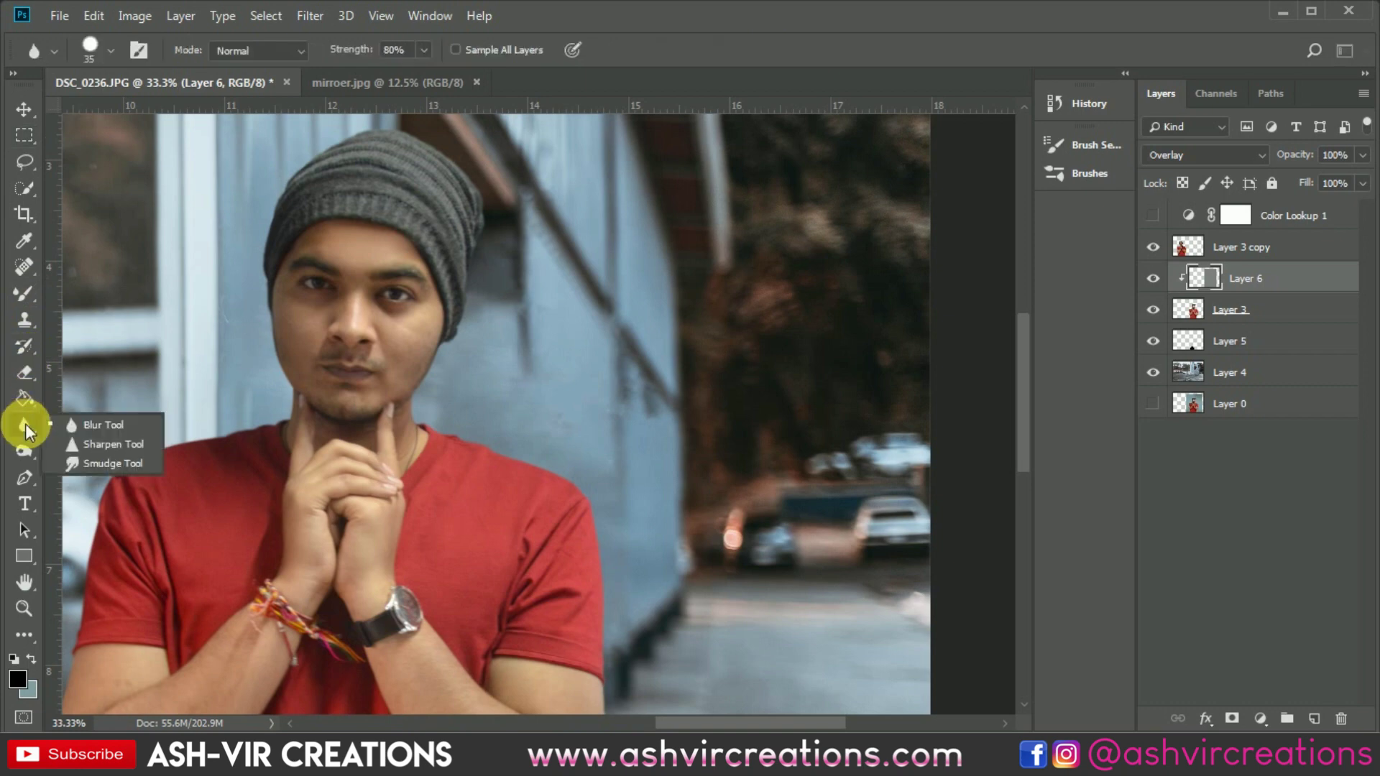
{"action": "right_click", "coordinate": [31, 451]}
{"action": "left_click", "coordinate": [72, 452]}
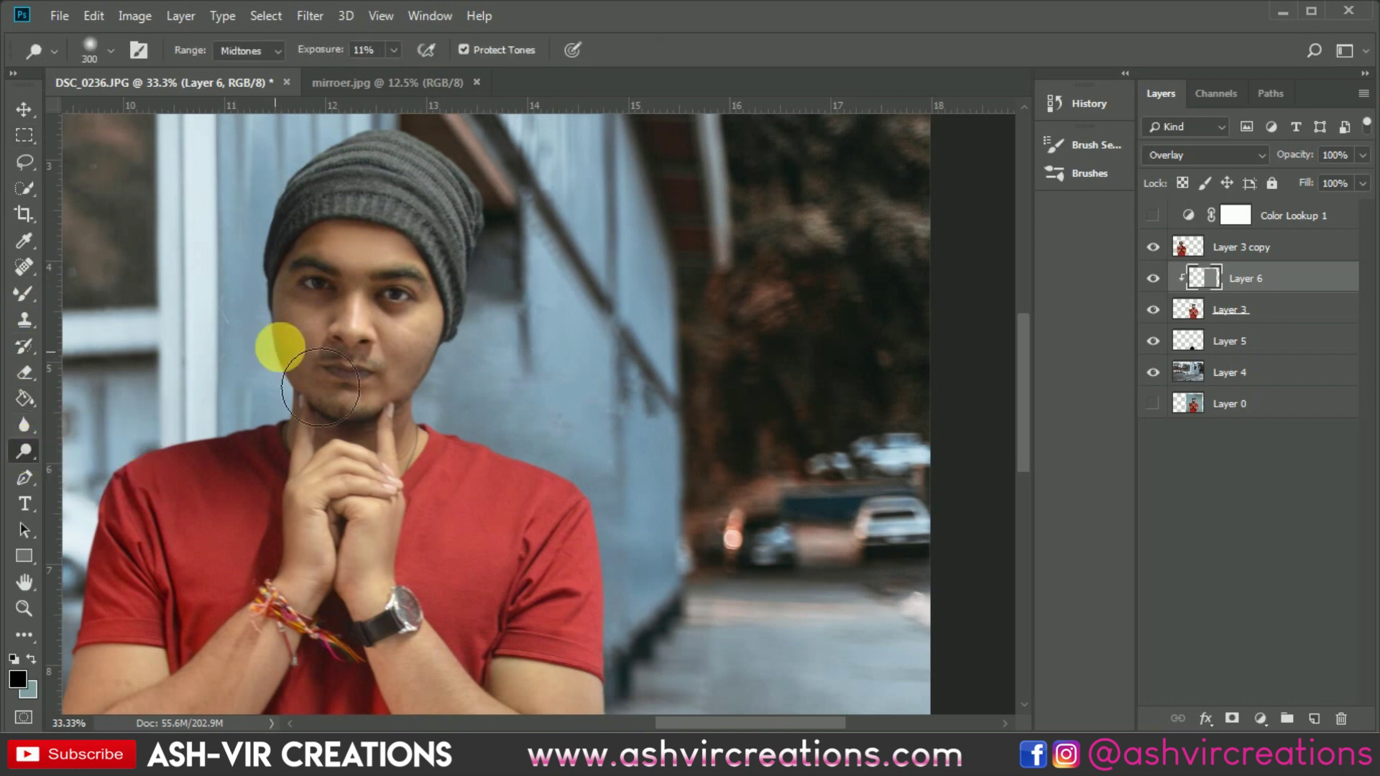
Reduce the Dodge brush to 100 px and lighten the cheek below the man's eye on Layer 6
{"action": "scroll", "coordinate": [300, 318], "scroll_direction": "up", "scroll_amount": 7}
{"action": "left_click_drag", "start_coordinate": [343, 278], "coordinate": [493, 284]}
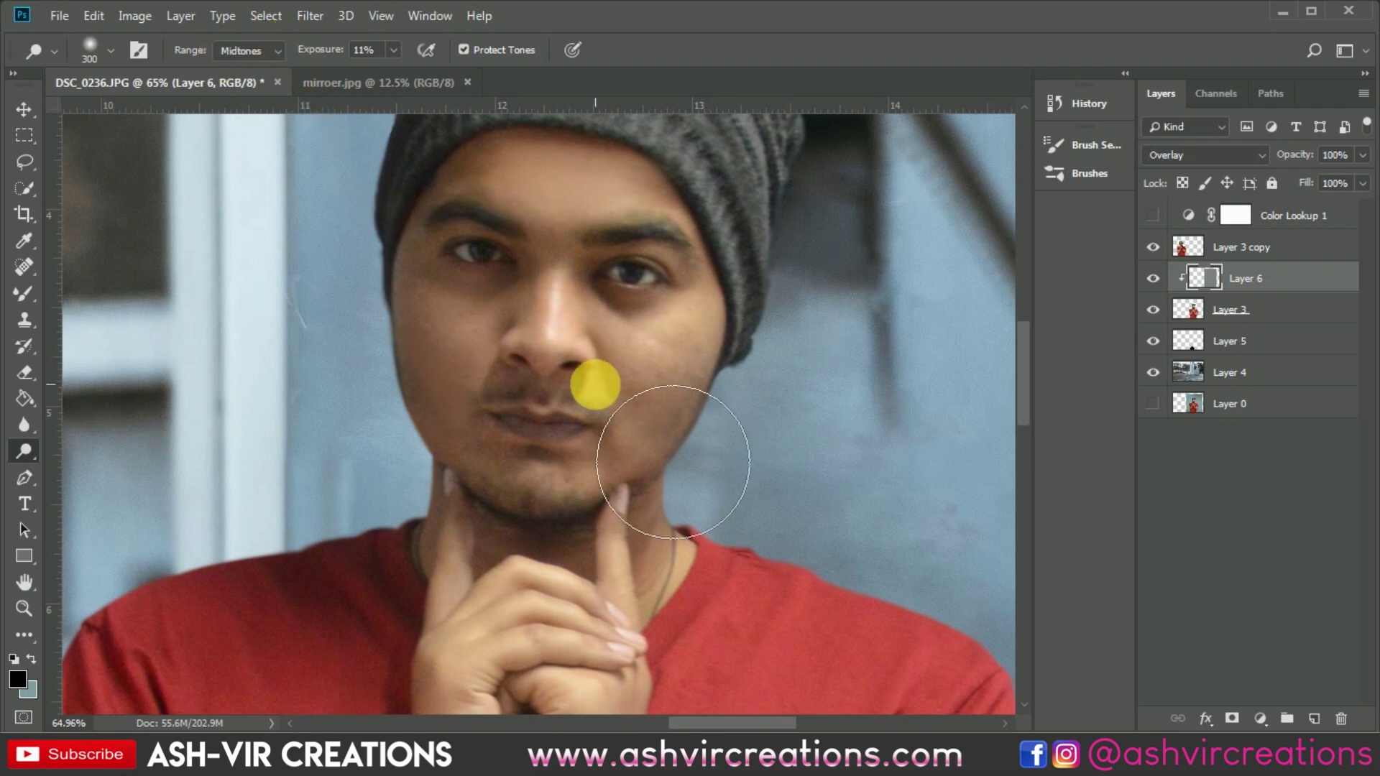
{"action": "key", "text": "bracketleft"}
{"action": "key", "text": "bracketleft"}
{"action": "scroll", "coordinate": [442, 285], "scroll_direction": "up", "scroll_amount": 3}
{"action": "key", "text": "bracketleft"}
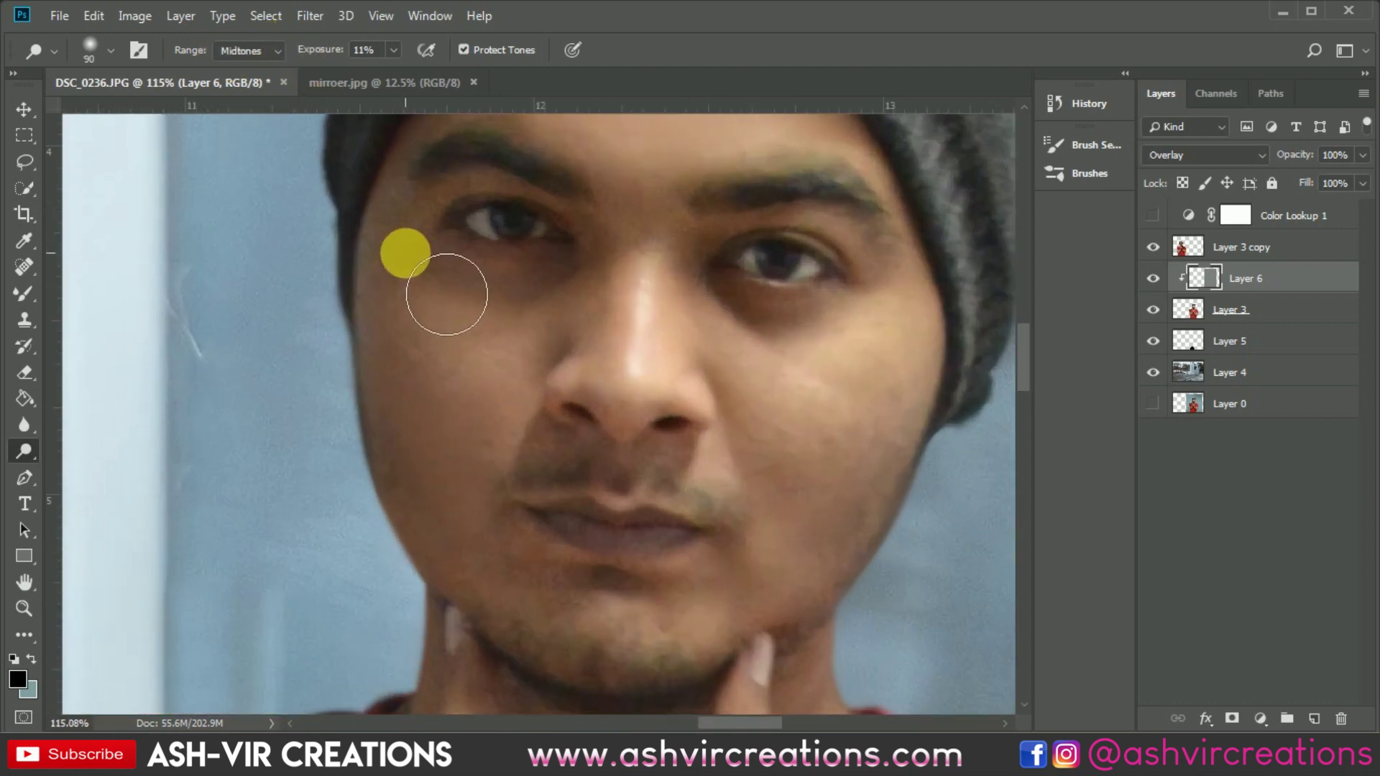
{"action": "key", "text": "bracketright"}
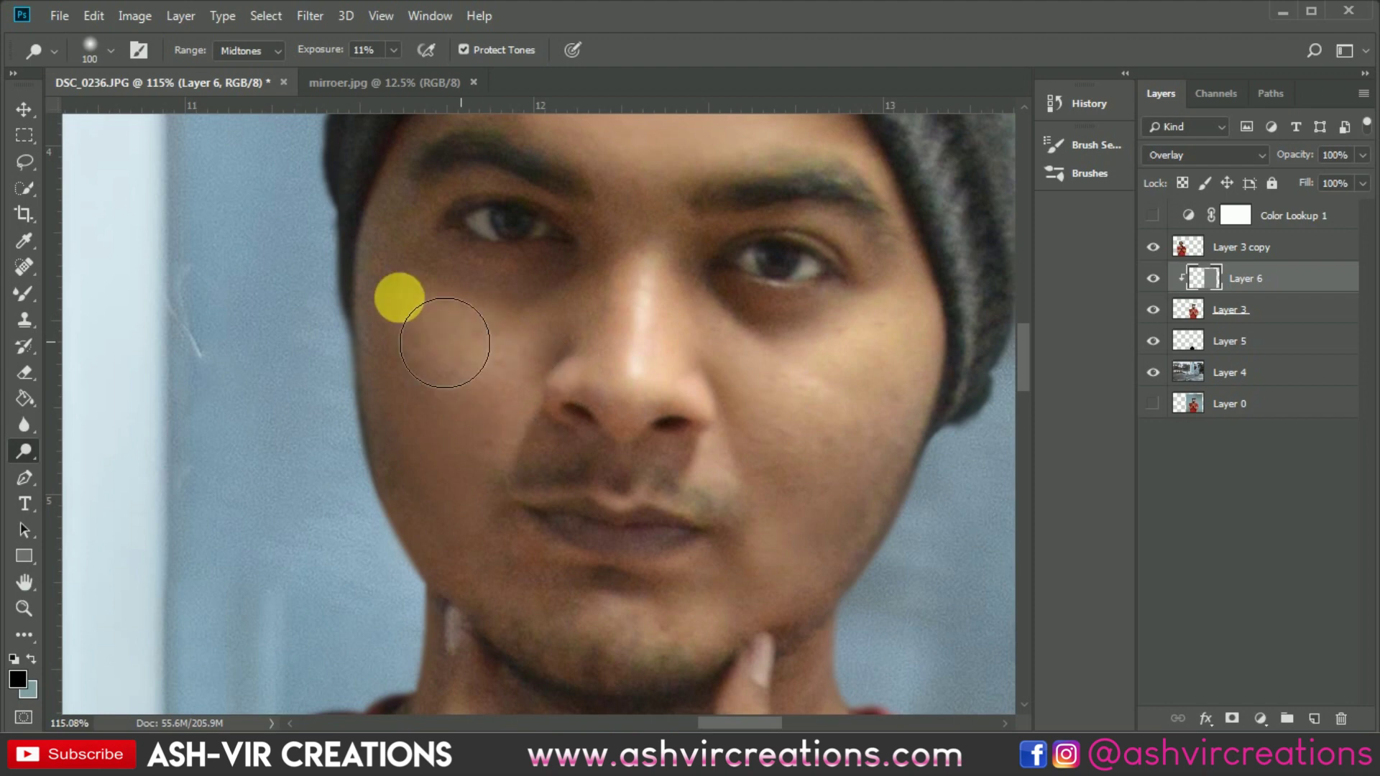
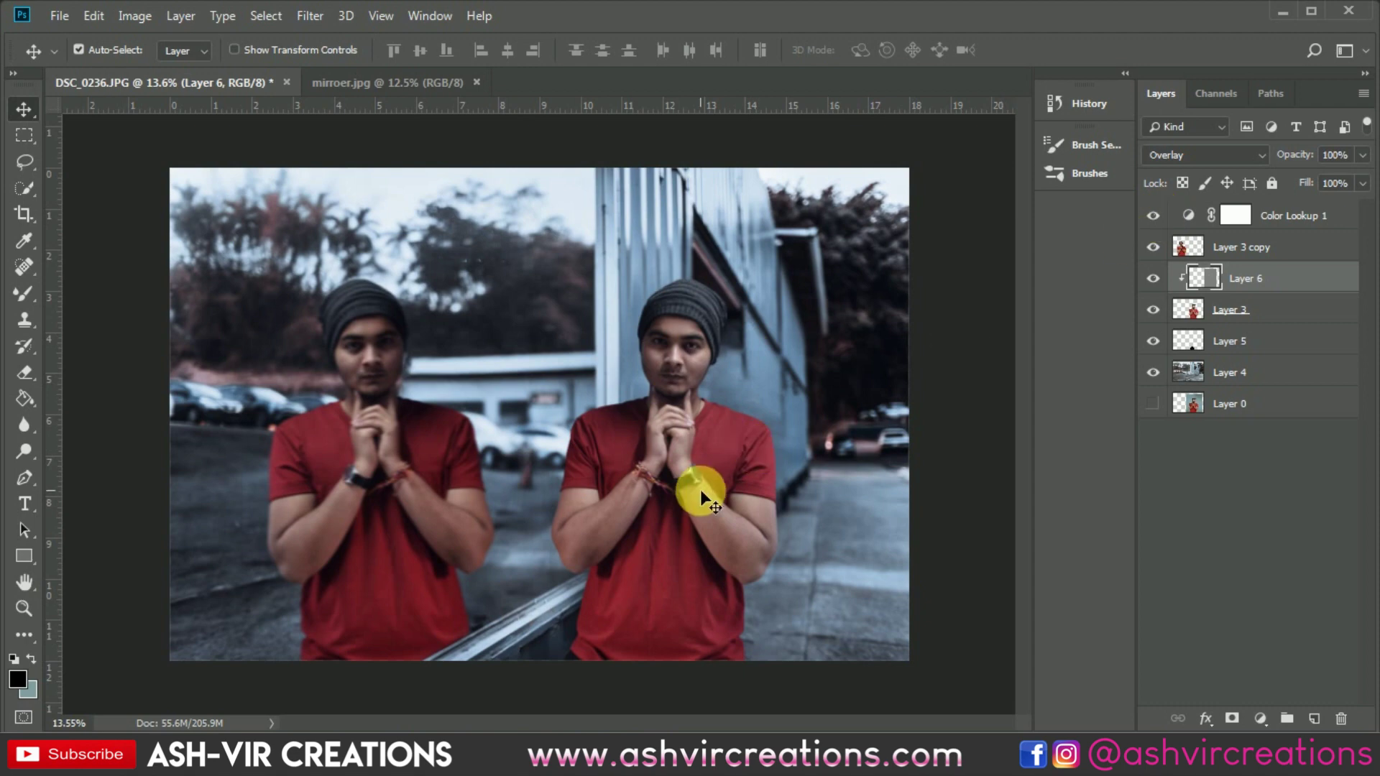
Dodge the man's forearms on Layer 6 with a 175 px brush at 11% exposure, Midtones range
{"action": "scroll", "coordinate": [700, 489], "scroll_direction": "up", "scroll_amount": 5}
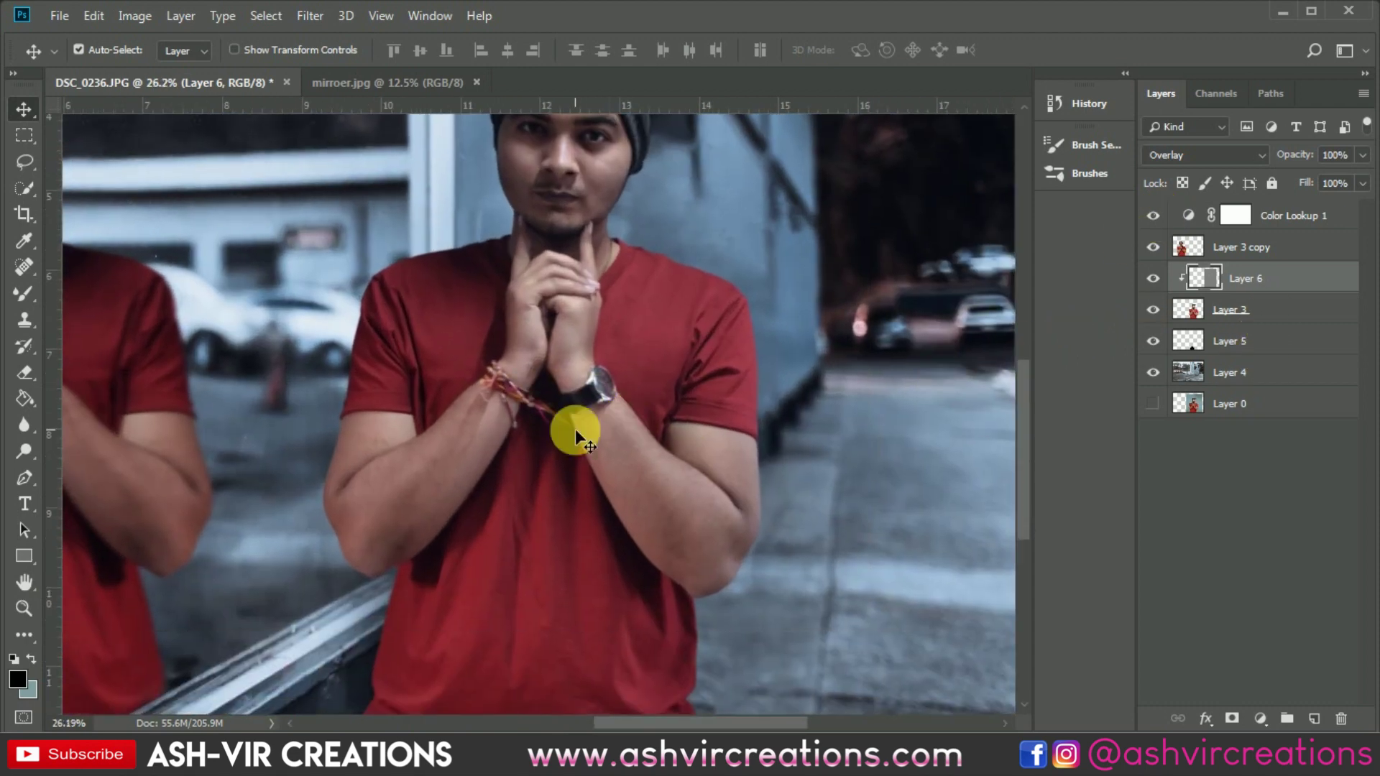
{"action": "left_click", "coordinate": [36, 420]}
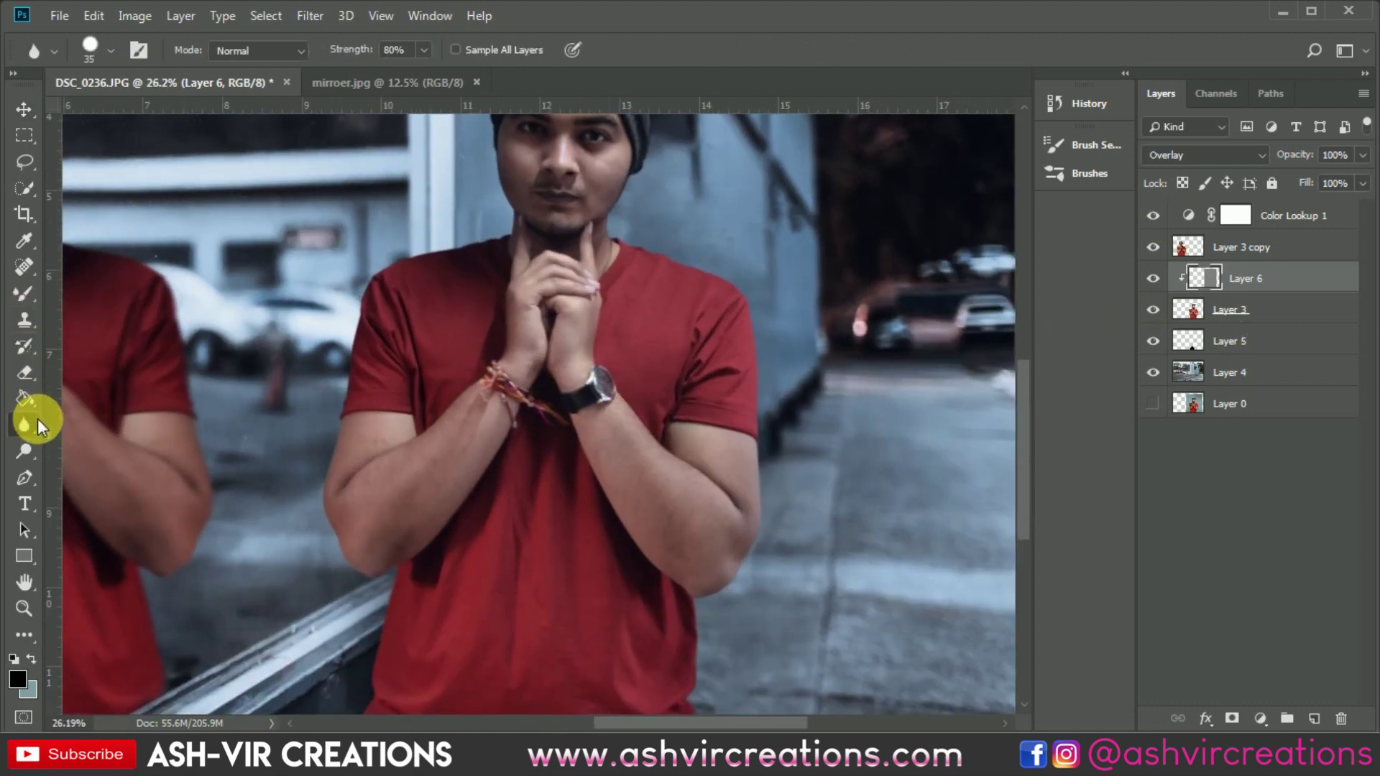
{"action": "left_click", "coordinate": [23, 450]}
{"action": "scroll", "coordinate": [632, 421], "scroll_direction": "up", "scroll_amount": 3}
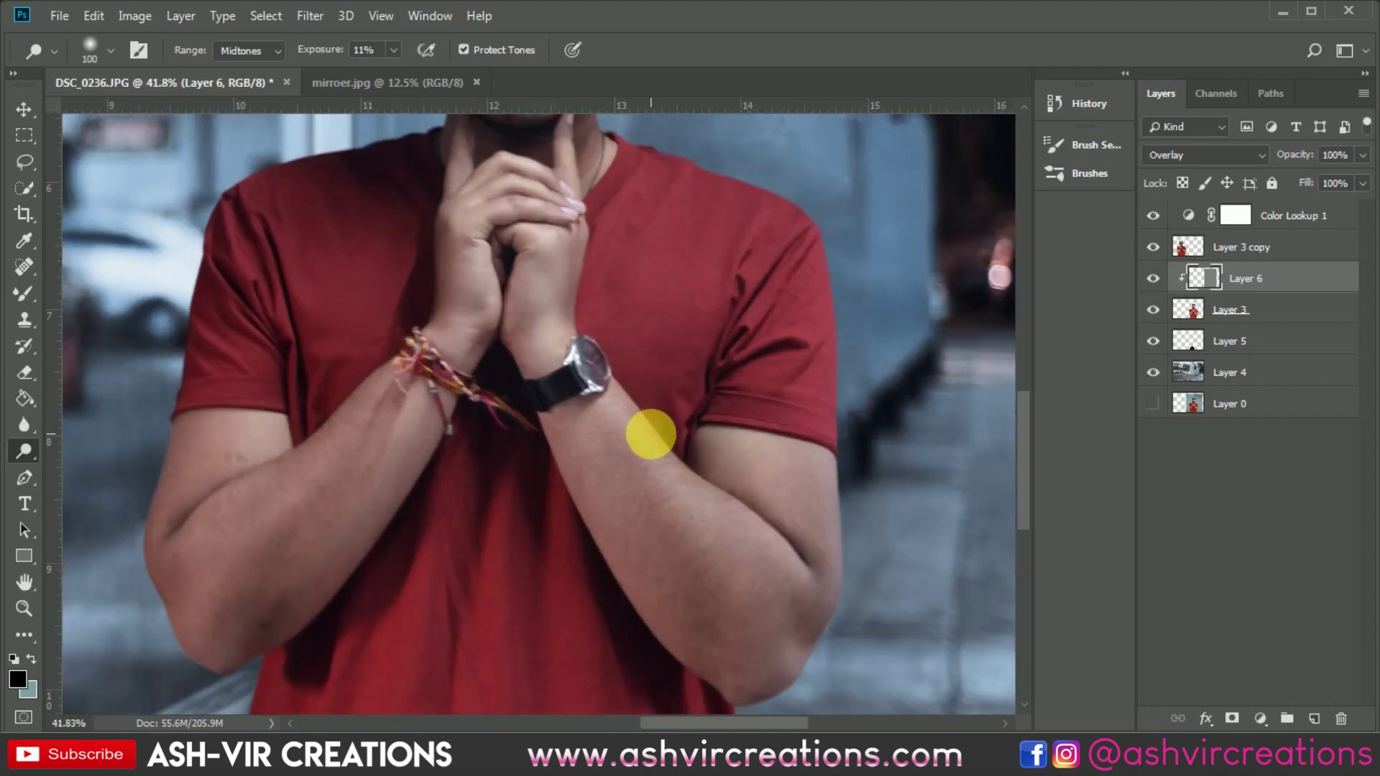
{"action": "key", "text": "bracketright"}
{"action": "key", "text": "bracketright"}
{"action": "key", "text": "bracketright"}
{"action": "mouse_move", "coordinate": [801, 511]}
{"action": "left_mouse_down"}
{"action": "mouse_move", "coordinate": [755, 562]}
{"action": "mouse_move", "coordinate": [673, 510]}
{"action": "mouse_move", "coordinate": [773, 570]}
{"action": "mouse_move", "coordinate": [790, 598]}
{"action": "mouse_move", "coordinate": [674, 478]}
{"action": "mouse_move", "coordinate": [586, 355]}
{"action": "mouse_move", "coordinate": [610, 389]}
{"action": "mouse_move", "coordinate": [592, 294]}
{"action": "mouse_move", "coordinate": [568, 278]}
{"action": "mouse_move", "coordinate": [566, 345]}
{"action": "mouse_move", "coordinate": [588, 391]}
{"action": "mouse_move", "coordinate": [786, 540]}
{"action": "mouse_move", "coordinate": [813, 567]}
{"action": "mouse_move", "coordinate": [713, 526]}
{"action": "mouse_move", "coordinate": [692, 501]}
{"action": "mouse_move", "coordinate": [809, 613]}
{"action": "mouse_move", "coordinate": [440, 561]}
{"action": "mouse_move", "coordinate": [394, 483]}
{"action": "mouse_move", "coordinate": [424, 412]}
{"action": "mouse_move", "coordinate": [414, 406]}
{"action": "mouse_move", "coordinate": [342, 485]}
{"action": "mouse_move", "coordinate": [422, 474]}
{"action": "mouse_move", "coordinate": [449, 430]}
{"action": "mouse_move", "coordinate": [380, 546]}
{"action": "mouse_move", "coordinate": [363, 544]}
{"action": "mouse_move", "coordinate": [368, 463]}
{"action": "mouse_move", "coordinate": [248, 558]}
{"action": "mouse_move", "coordinate": [285, 539]}
{"action": "mouse_move", "coordinate": [299, 503]}
{"action": "mouse_move", "coordinate": [248, 588]}
{"action": "mouse_move", "coordinate": [237, 525]}
{"action": "mouse_move", "coordinate": [266, 554]}
{"action": "mouse_move", "coordinate": [285, 449]}
{"action": "mouse_move", "coordinate": [255, 465]}
{"action": "mouse_move", "coordinate": [274, 486]}
{"action": "mouse_move", "coordinate": [260, 460]}
{"action": "mouse_move", "coordinate": [209, 530]}
{"action": "left_mouse_up"}
{"action": "scroll", "coordinate": [345, 502], "scroll_direction": "down", "scroll_amount": 4}
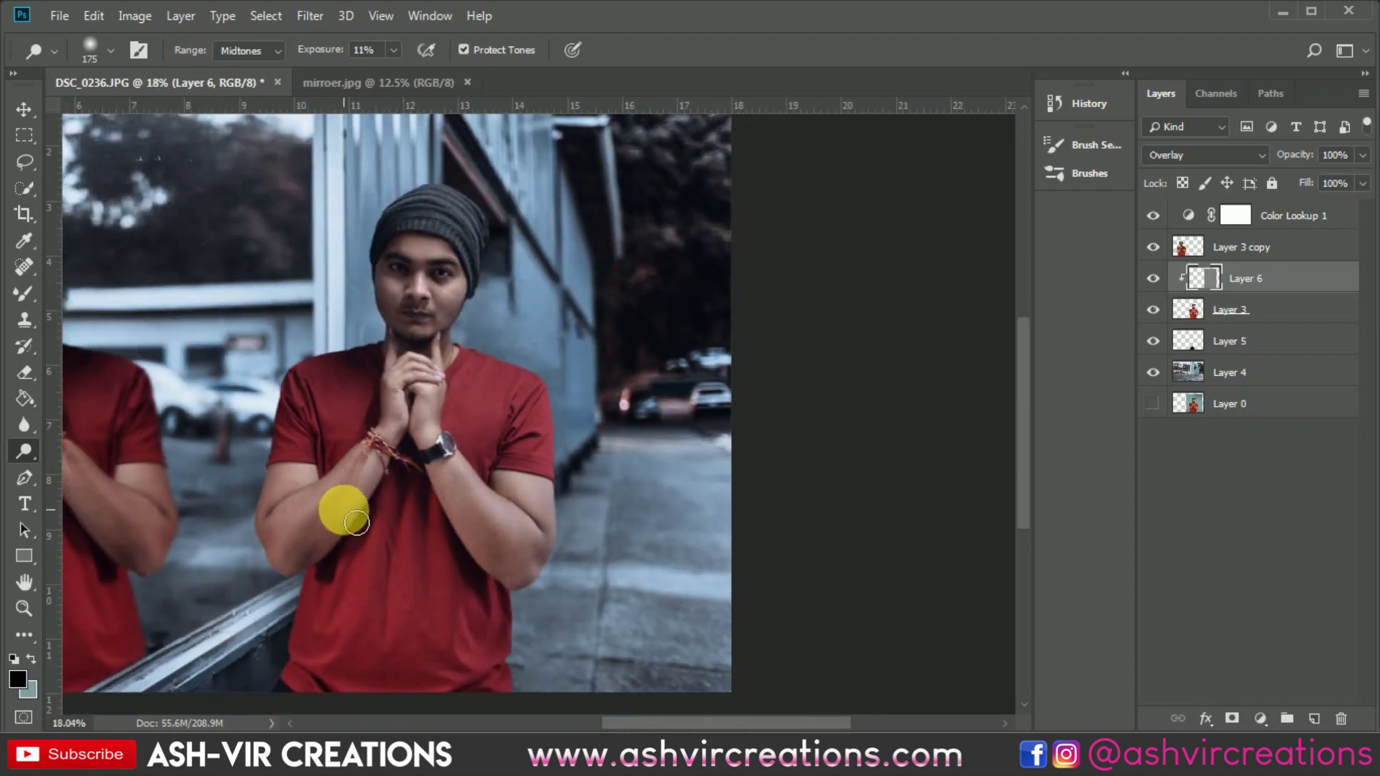
Darken the shadowed edges of both forearms on Layer 6 using the Burn tool at 14% exposure
{"action": "scroll", "coordinate": [560, 573], "scroll_direction": "up", "scroll_amount": 3}
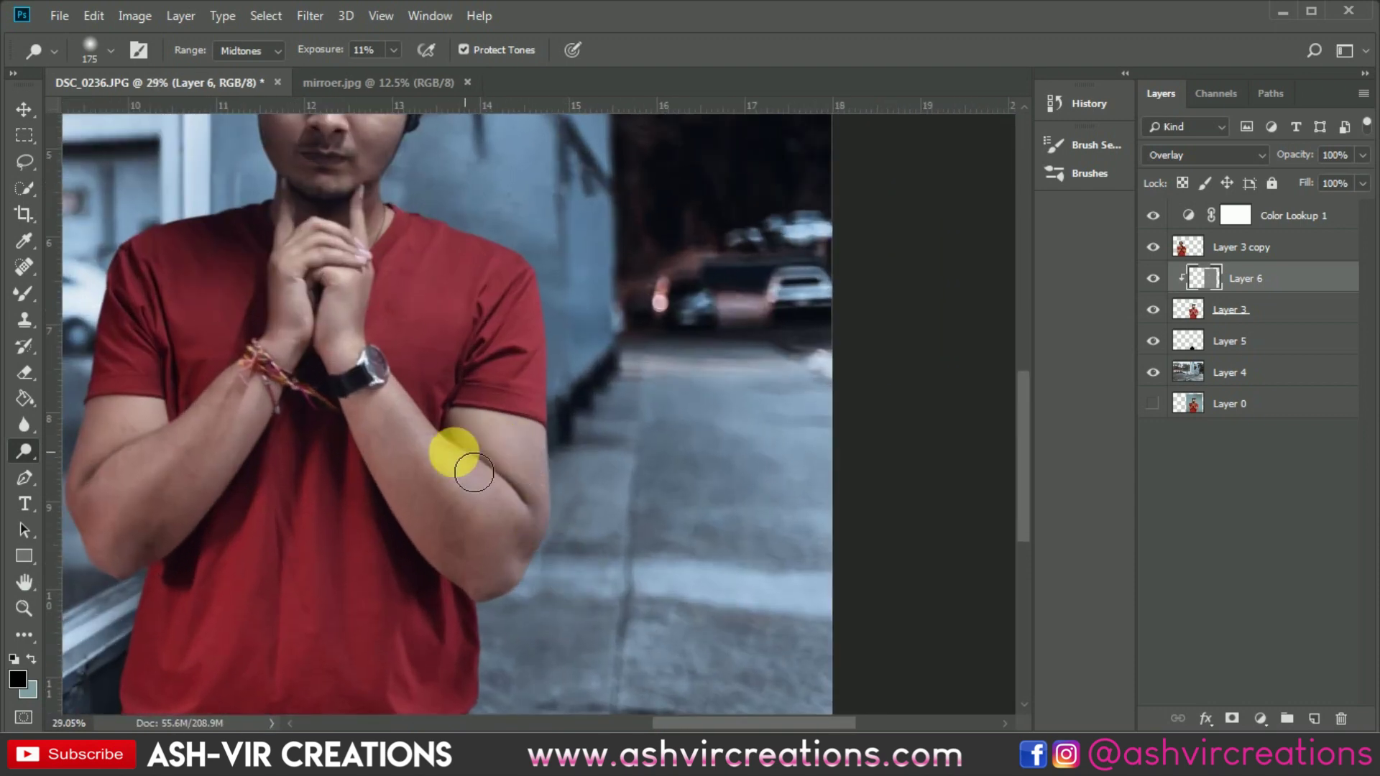
{"action": "left_click", "coordinate": [27, 450]}
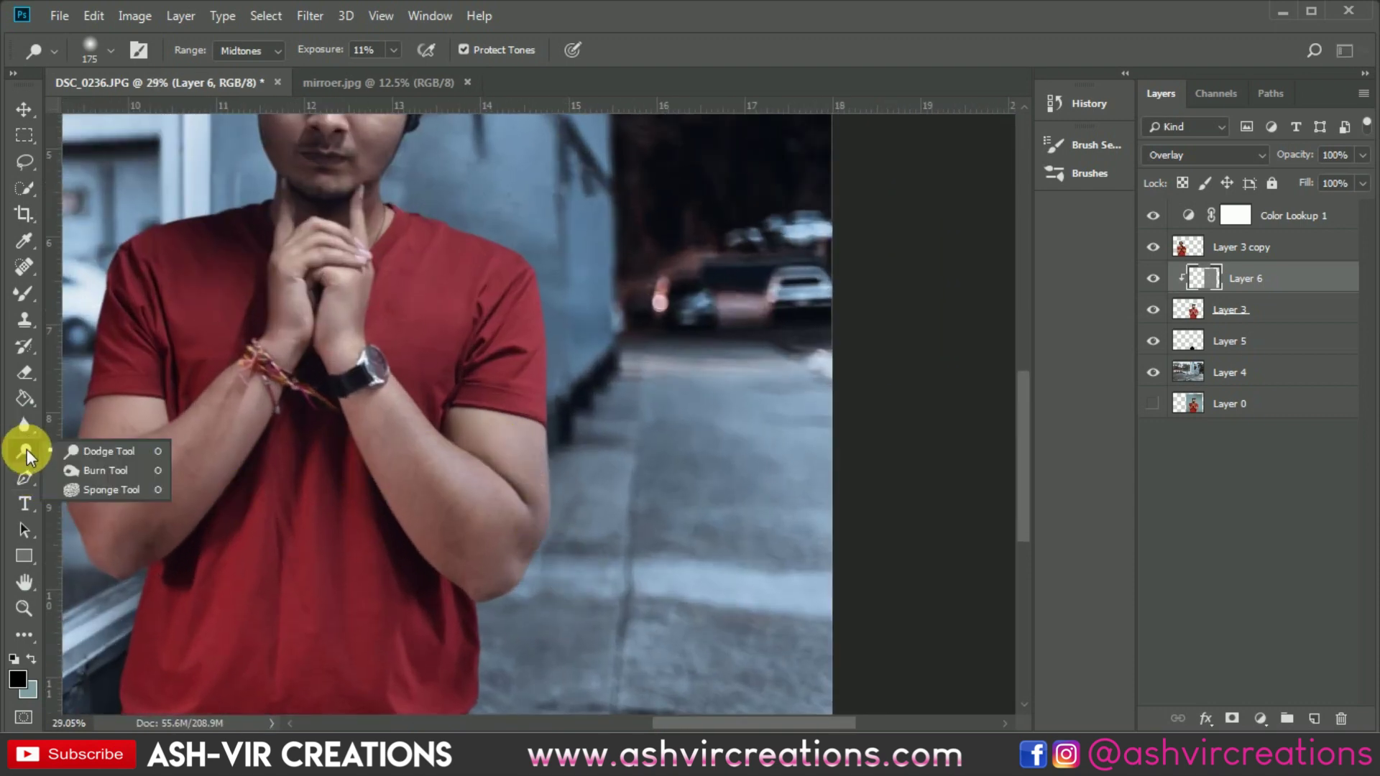
{"action": "left_click", "coordinate": [89, 470]}
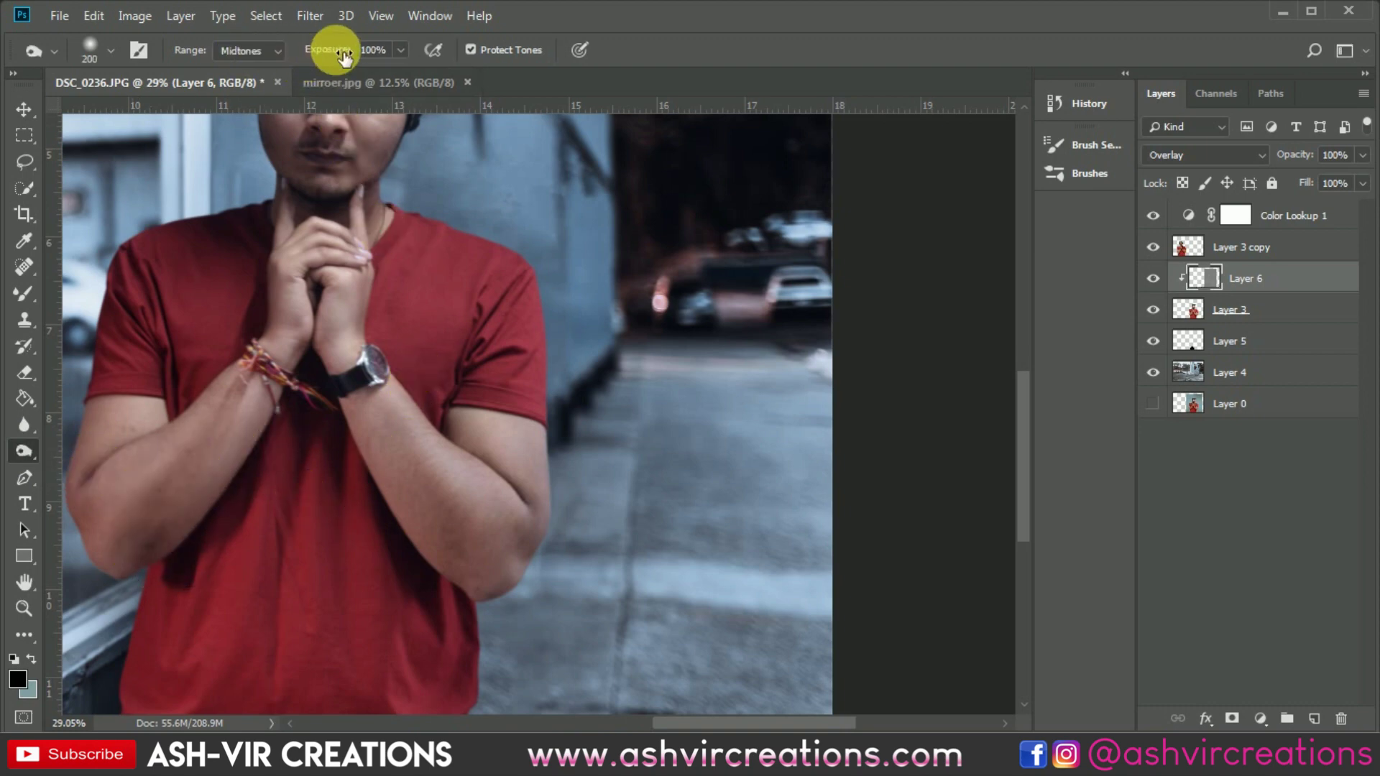
{"action": "left_click_drag", "start_coordinate": [343, 57], "coordinate": [291, 56]}
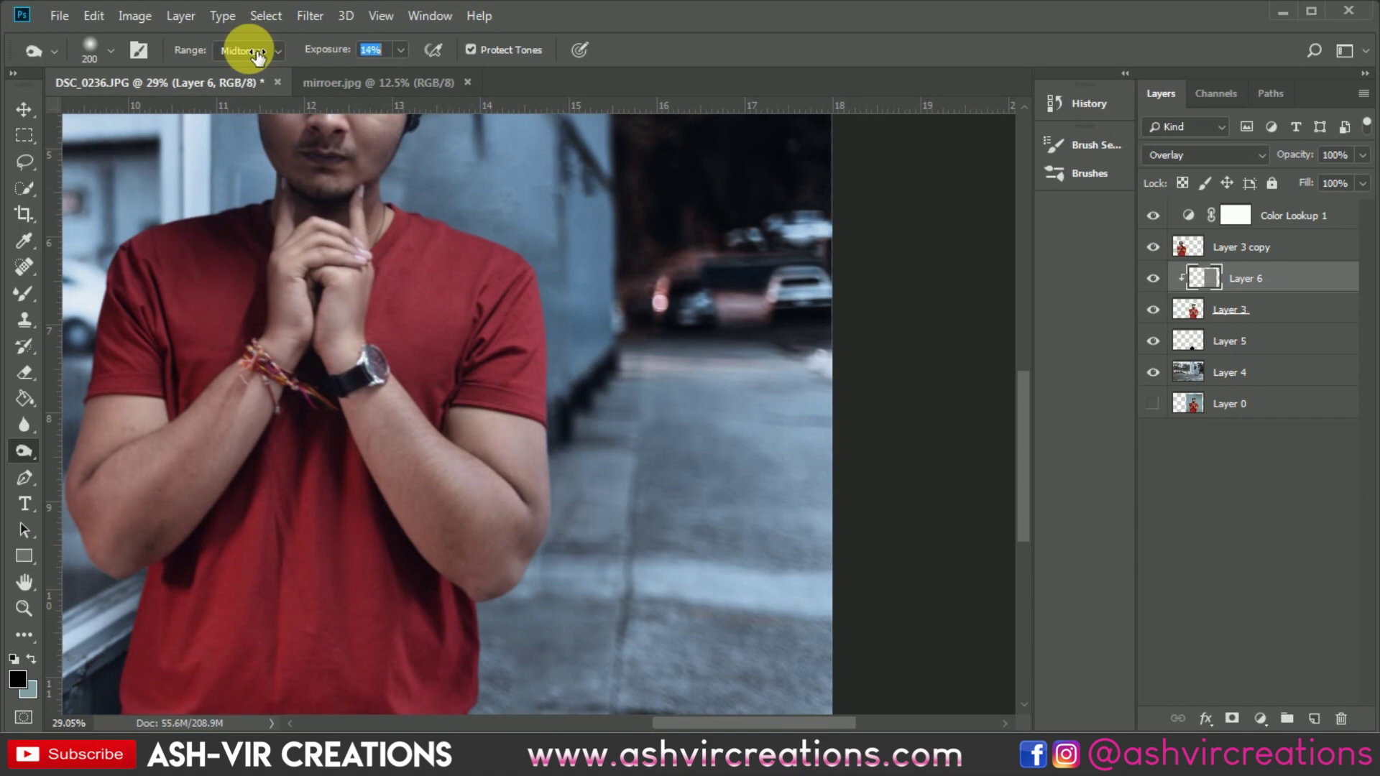
{"action": "mouse_move", "coordinate": [465, 548]}
{"action": "left_mouse_down"}
{"action": "mouse_move", "coordinate": [456, 558]}
{"action": "mouse_move", "coordinate": [367, 385]}
{"action": "left_mouse_up"}
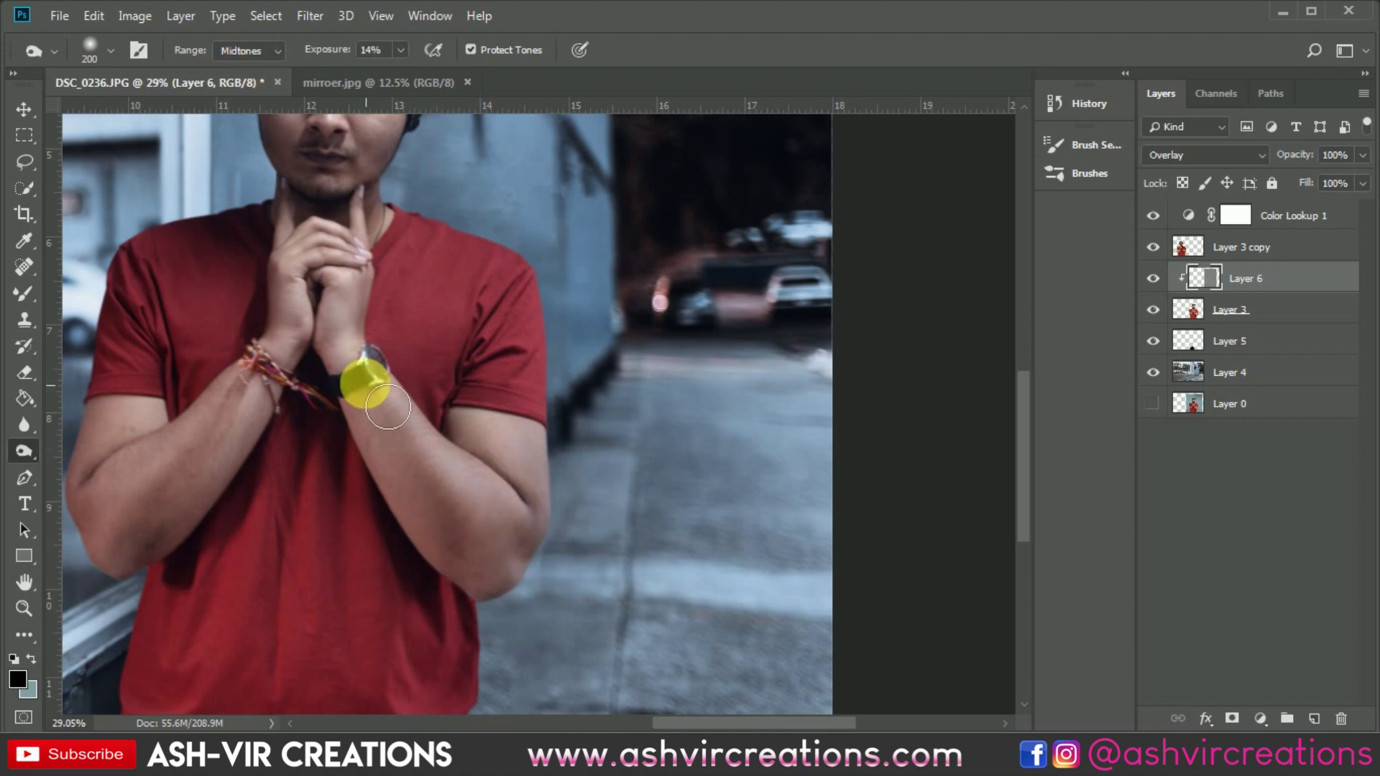
{"action": "left_click_drag", "start_coordinate": [471, 432], "coordinate": [650, 364]}
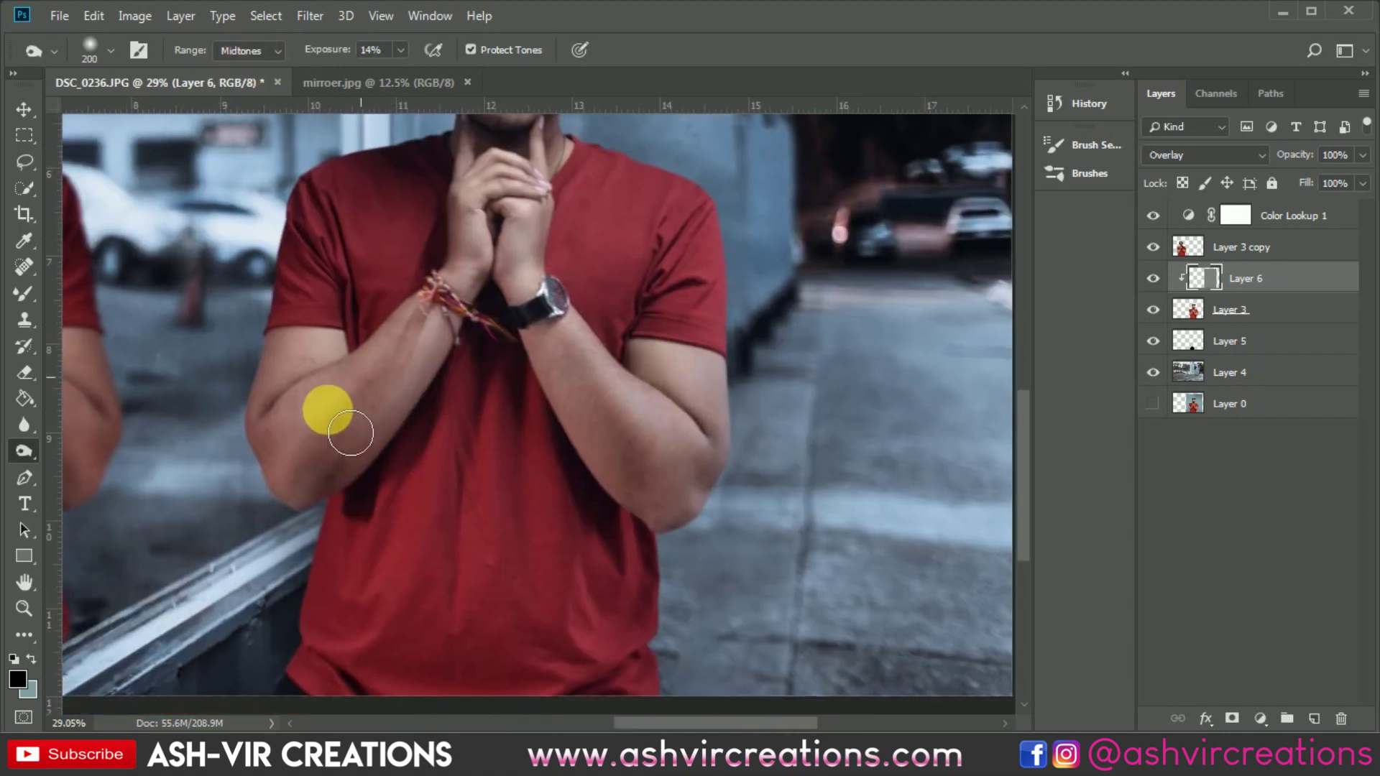
{"action": "mouse_move", "coordinate": [302, 525]}
{"action": "left_mouse_down"}
{"action": "mouse_move", "coordinate": [345, 490]}
{"action": "mouse_move", "coordinate": [388, 514]}
{"action": "mouse_move", "coordinate": [395, 445]}
{"action": "mouse_move", "coordinate": [361, 465]}
{"action": "mouse_move", "coordinate": [327, 518]}
{"action": "mouse_move", "coordinate": [345, 474]}
{"action": "mouse_move", "coordinate": [444, 380]}
{"action": "left_mouse_up"}
Examine the dodge-and-burn shading on the man's forearms and face up close and across the whole composite
{"action": "scroll", "coordinate": [539, 345], "scroll_direction": "down", "scroll_amount": 4}
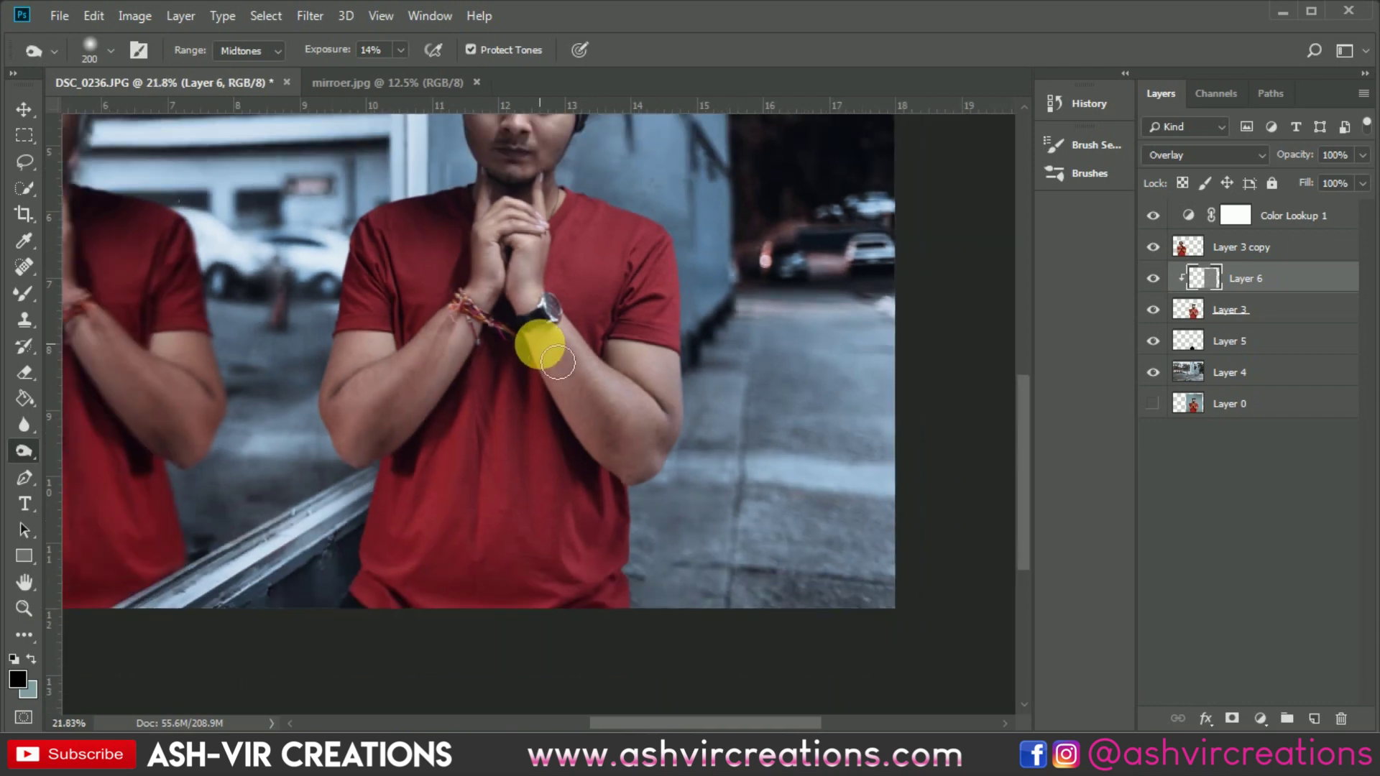
{"action": "scroll", "coordinate": [758, 485], "scroll_direction": "up", "scroll_amount": 3}
{"action": "left_click_drag", "start_coordinate": [702, 378], "coordinate": [649, 506]}
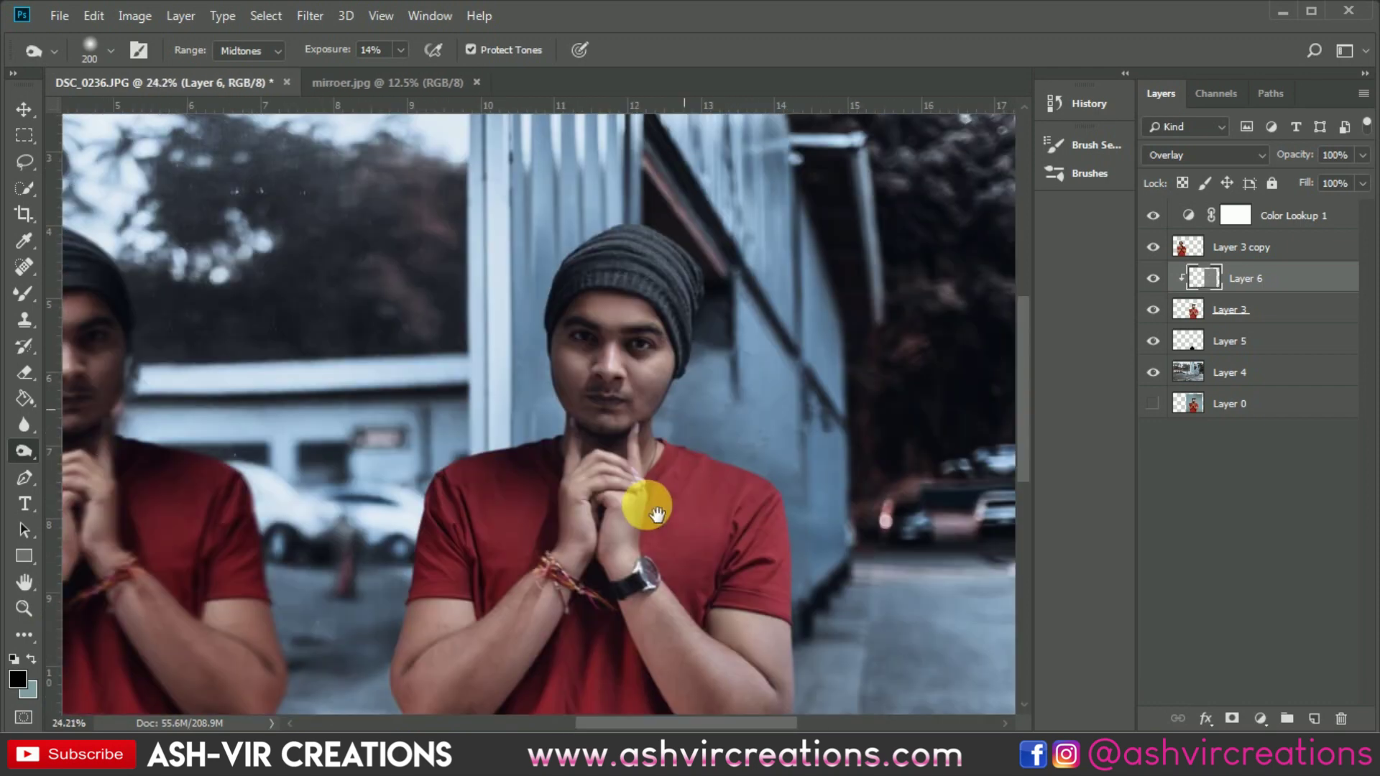
{"action": "scroll", "coordinate": [644, 412], "scroll_direction": "up", "scroll_amount": 6}
{"action": "mouse_move", "coordinate": [590, 263]}
{"action": "left_mouse_down"}
{"action": "mouse_move", "coordinate": [640, 375]}
{"action": "mouse_move", "coordinate": [625, 445]}
{"action": "mouse_move", "coordinate": [690, 439]}
{"action": "mouse_move", "coordinate": [726, 430]}
{"action": "left_mouse_up"}
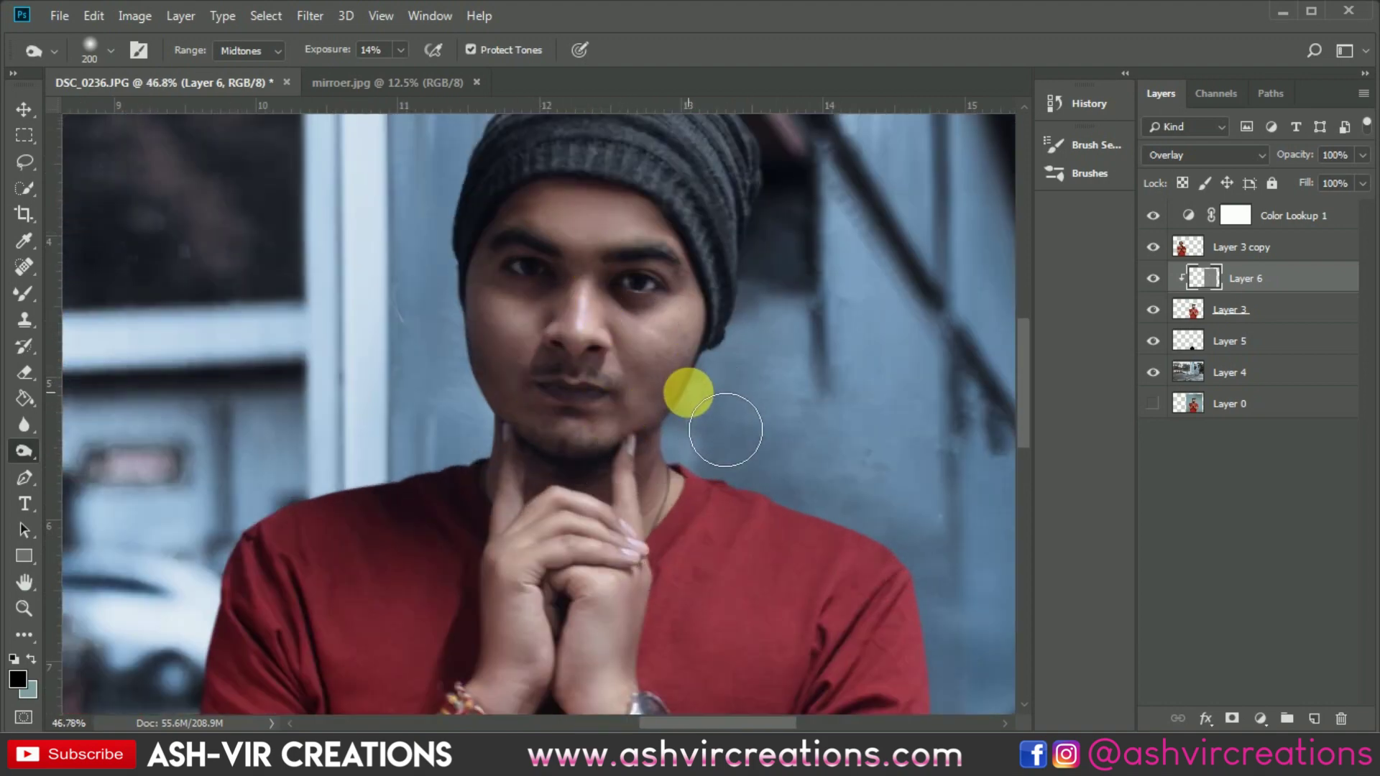
{"action": "scroll", "coordinate": [683, 403], "scroll_direction": "down", "scroll_amount": 5}
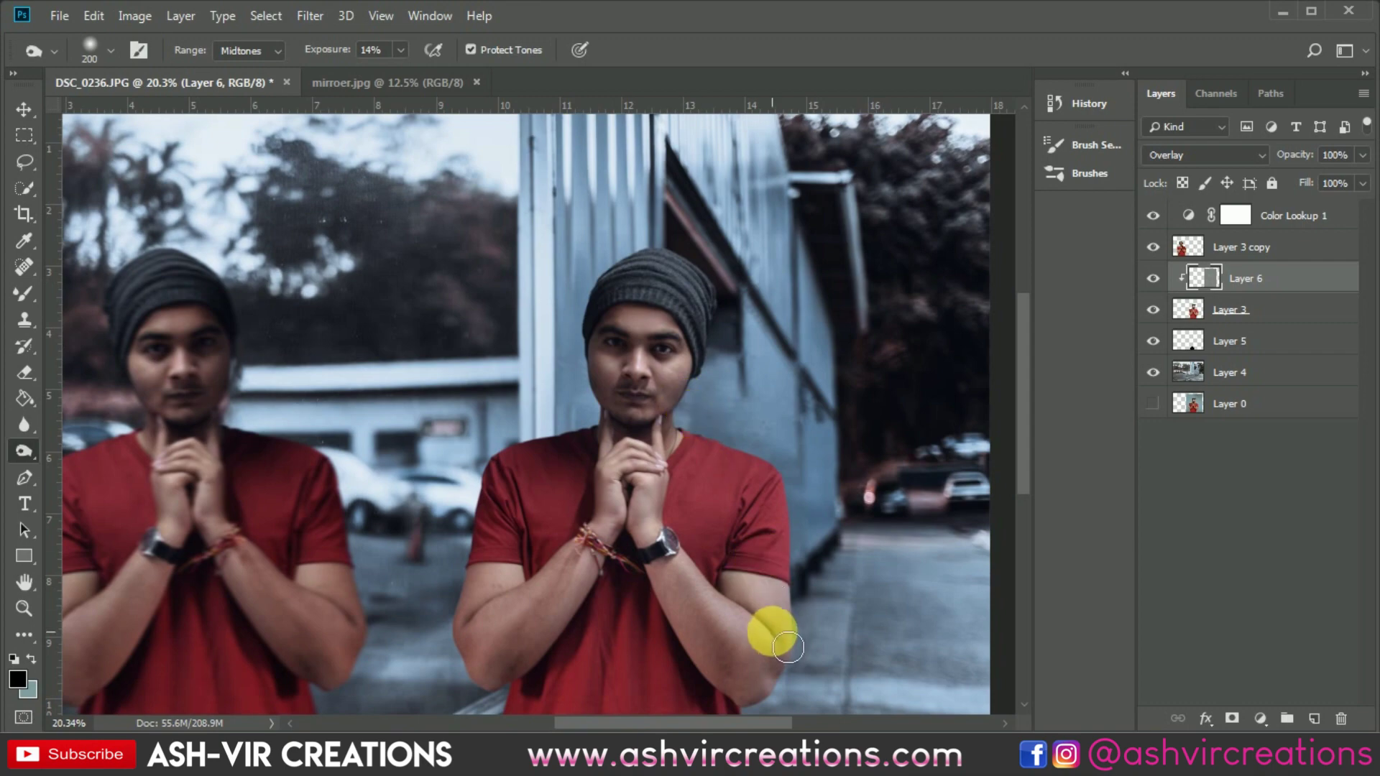
{"action": "scroll", "coordinate": [828, 626], "scroll_direction": "down", "scroll_amount": 4}
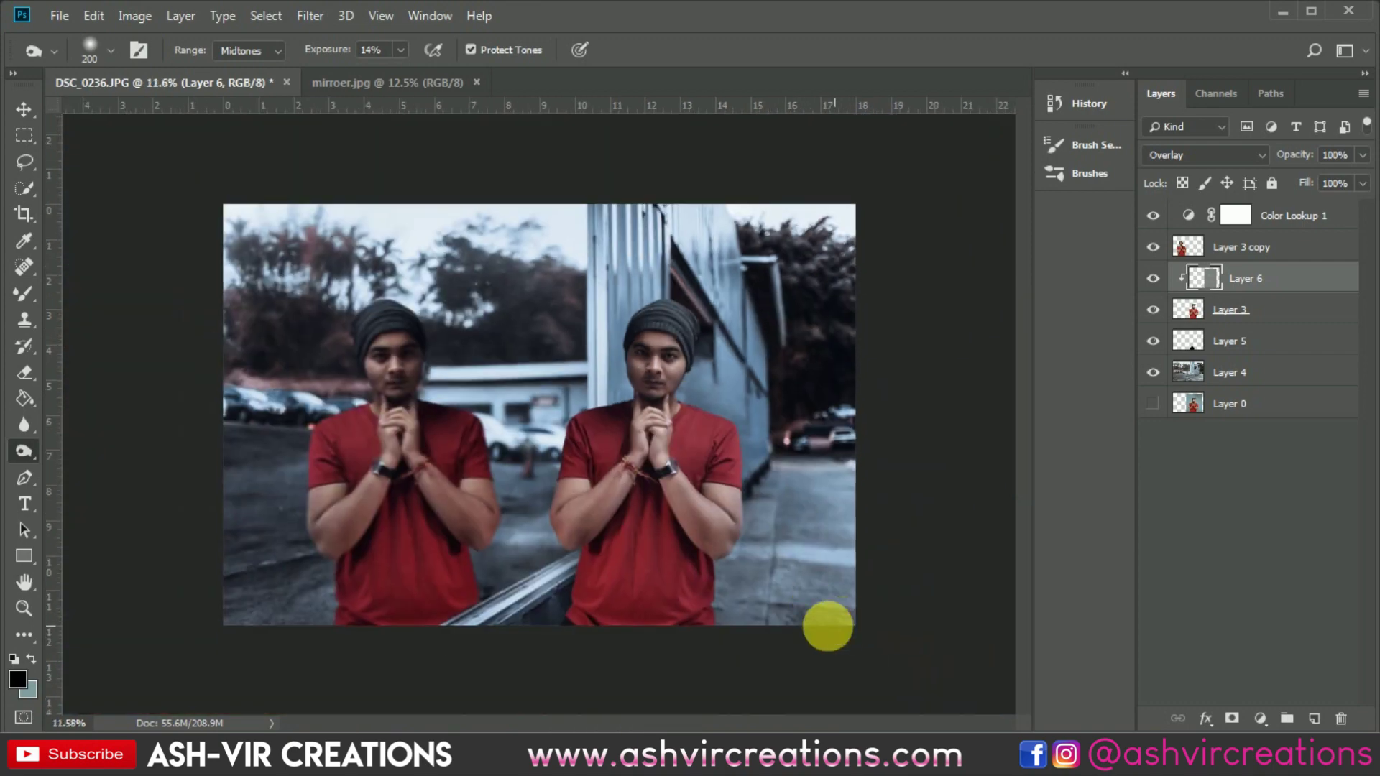
{"action": "scroll", "coordinate": [681, 582], "scroll_direction": "up", "scroll_amount": 3}
{"action": "scroll", "coordinate": [681, 582], "scroll_direction": "down", "scroll_amount": 3}
Compare the man with and without the Layer 6 shading, in the full view and close up on his face
{"action": "key", "text": "v"}
{"action": "scroll", "coordinate": [671, 539], "scroll_direction": "up", "scroll_amount": 1}
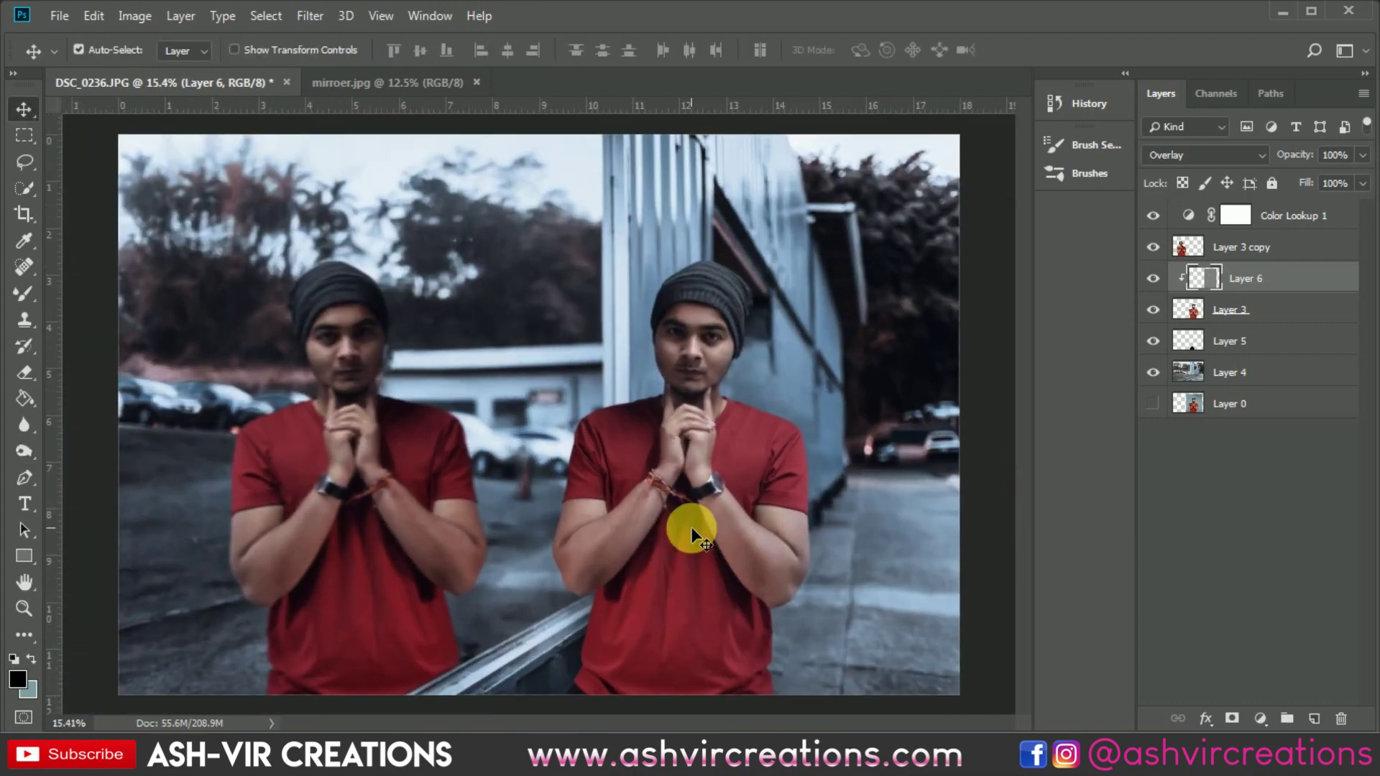
{"action": "left_click", "coordinate": [1158, 279]}
{"action": "left_click", "coordinate": [1159, 278]}
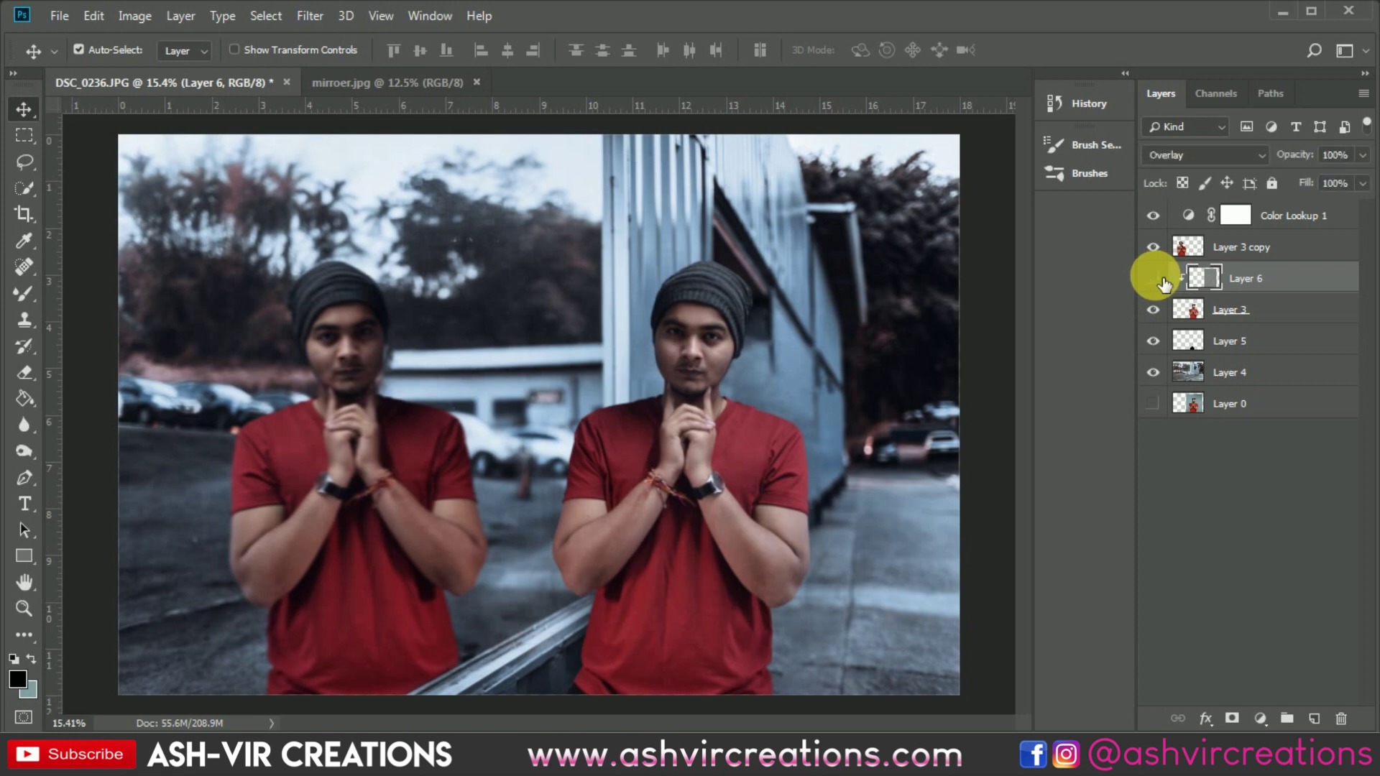
{"action": "left_click", "coordinate": [1158, 279]}
{"action": "left_click", "coordinate": [1159, 279]}
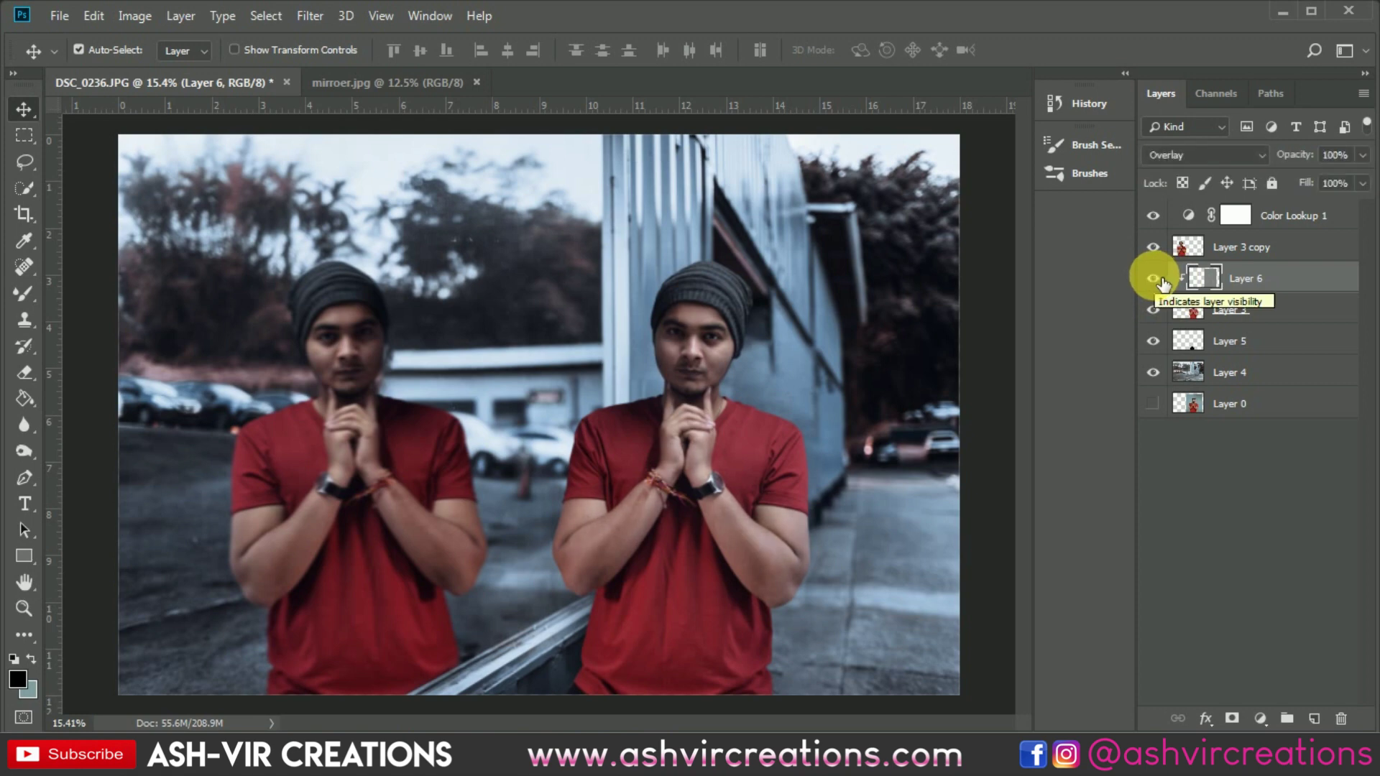
{"action": "left_click", "coordinate": [1158, 279]}
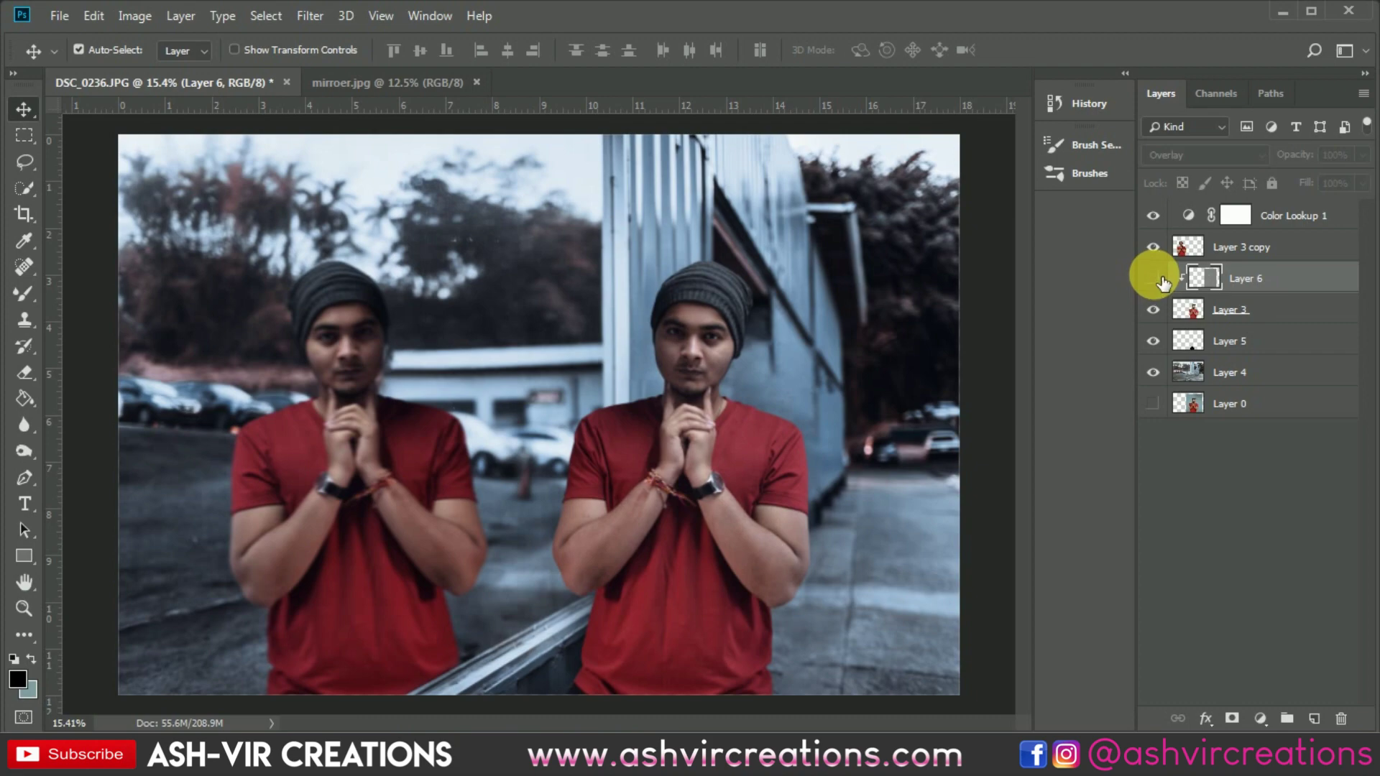
{"action": "left_click", "coordinate": [1158, 279]}
{"action": "scroll", "coordinate": [725, 338], "scroll_direction": "up", "scroll_amount": 10}
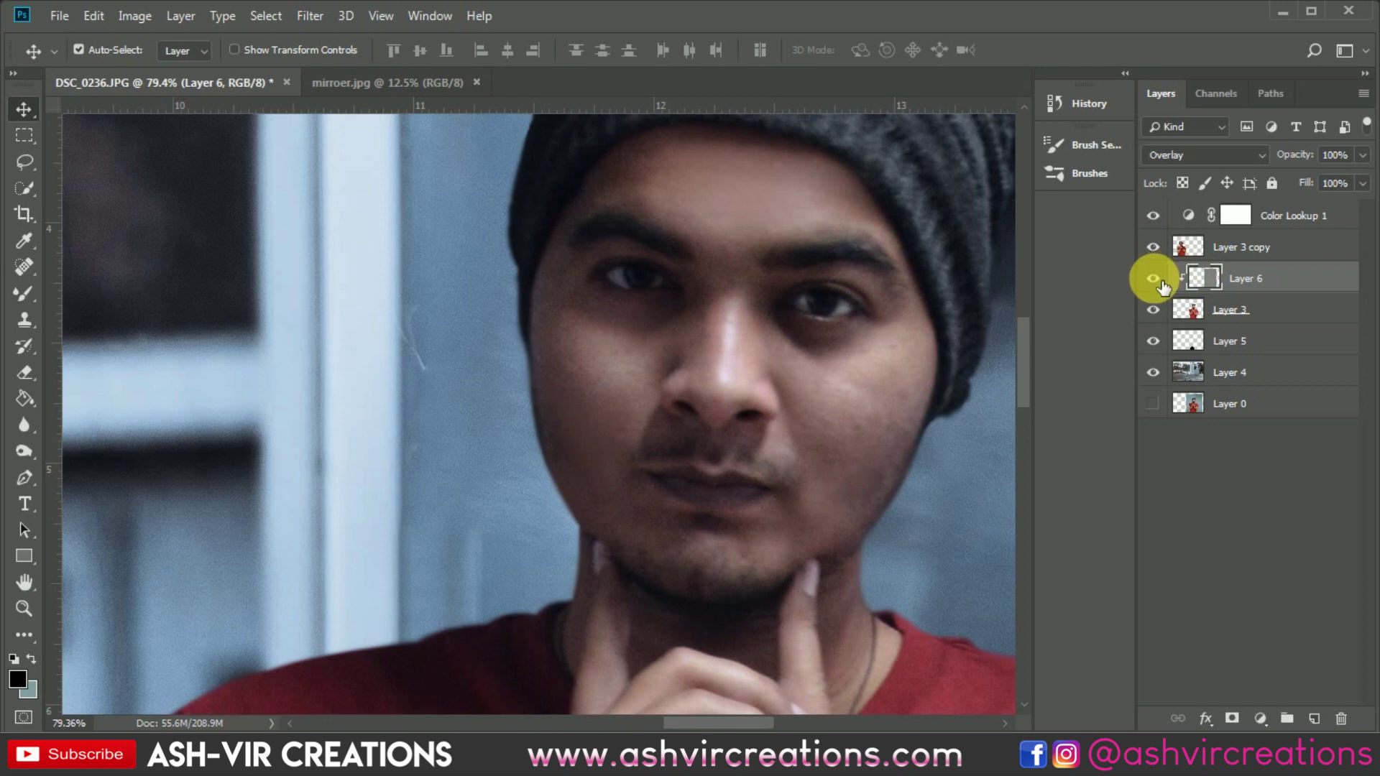
{"action": "left_click", "coordinate": [1155, 279]}
{"action": "left_click", "coordinate": [1153, 278]}
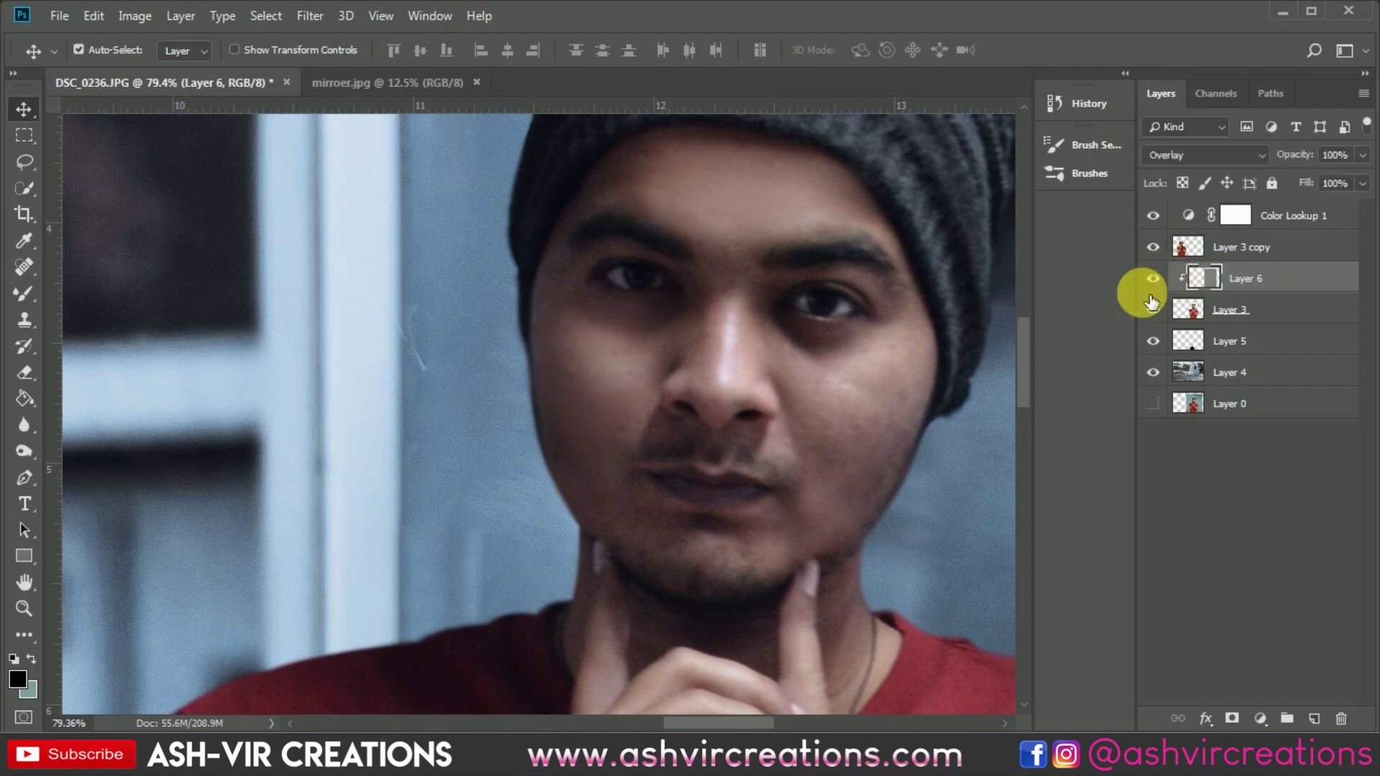
Partly erase the Layer 6 shading on the man's shadowed cheek with a soft round eraser at 48% opacity
{"action": "left_click", "coordinate": [24, 372]}
{"action": "right_click", "coordinate": [450, 374]}
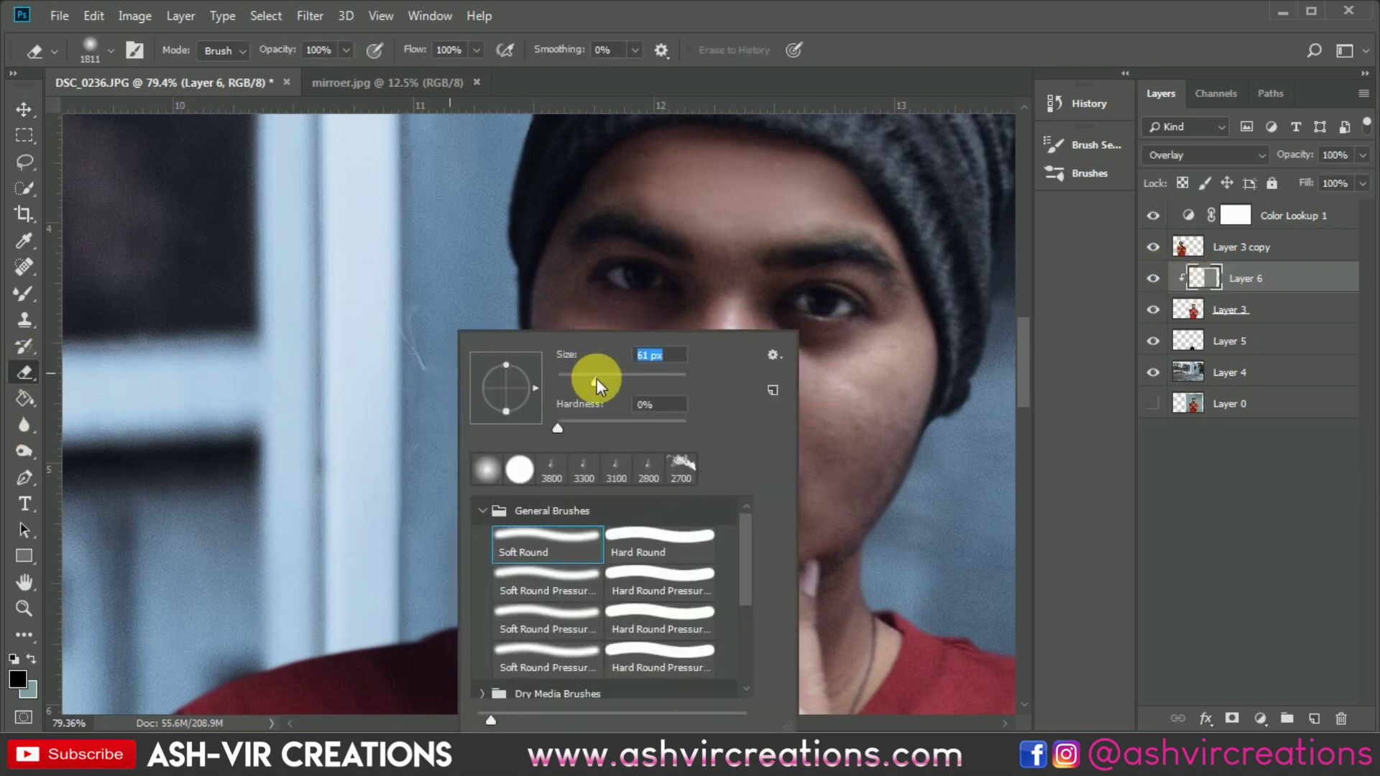
{"action": "type", "text": "61"}
{"action": "key", "text": "Return"}
{"action": "left_click_drag", "start_coordinate": [277, 50], "coordinate": [234, 51]}
{"action": "key", "text": "bracketright"}
{"action": "key", "text": "bracketright"}
{"action": "key", "text": "bracketright"}
{"action": "key", "text": "bracketright"}
{"action": "key", "text": "bracketright"}
{"action": "key", "text": "bracketright"}
{"action": "key", "text": "bracketright"}
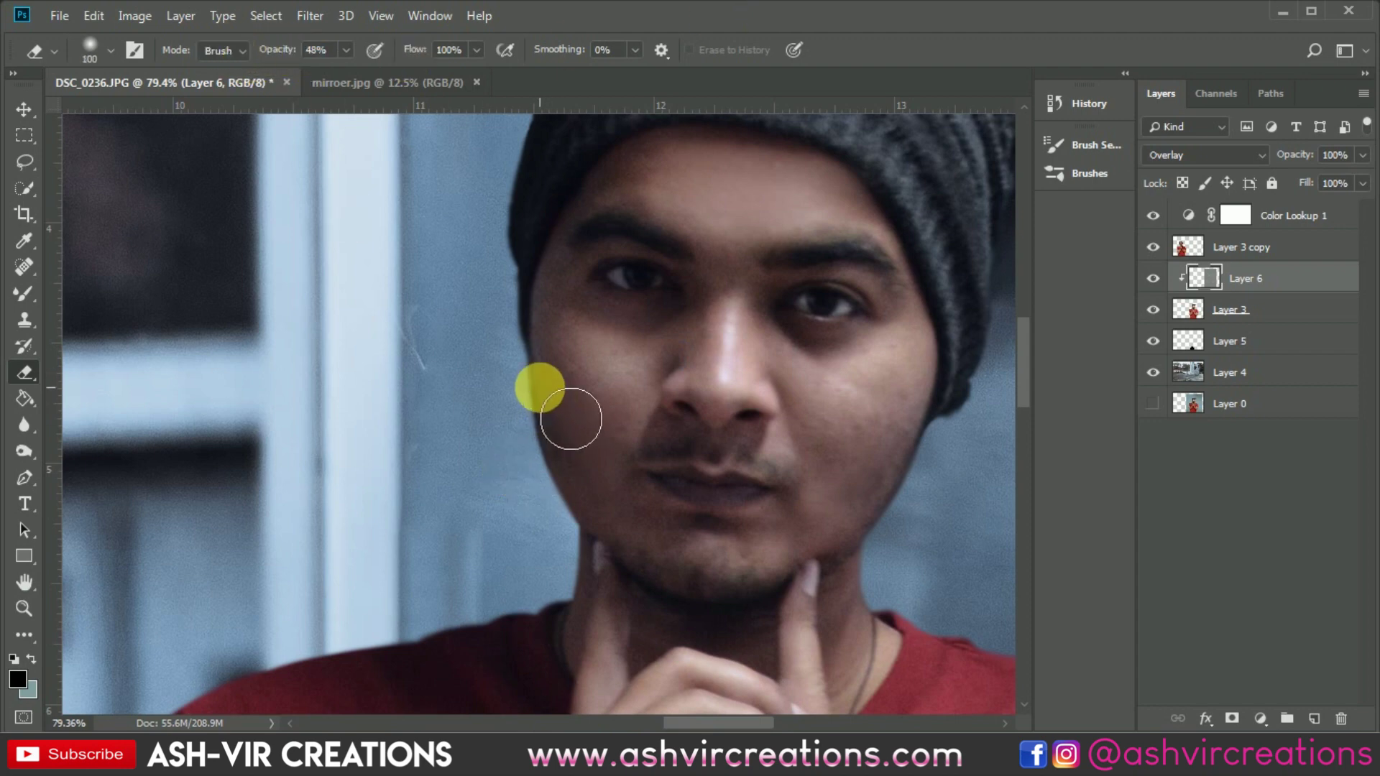
{"action": "mouse_move", "coordinate": [524, 357]}
{"action": "left_mouse_down"}
{"action": "mouse_move", "coordinate": [558, 404]}
{"action": "mouse_move", "coordinate": [613, 422]}
{"action": "left_mouse_up"}
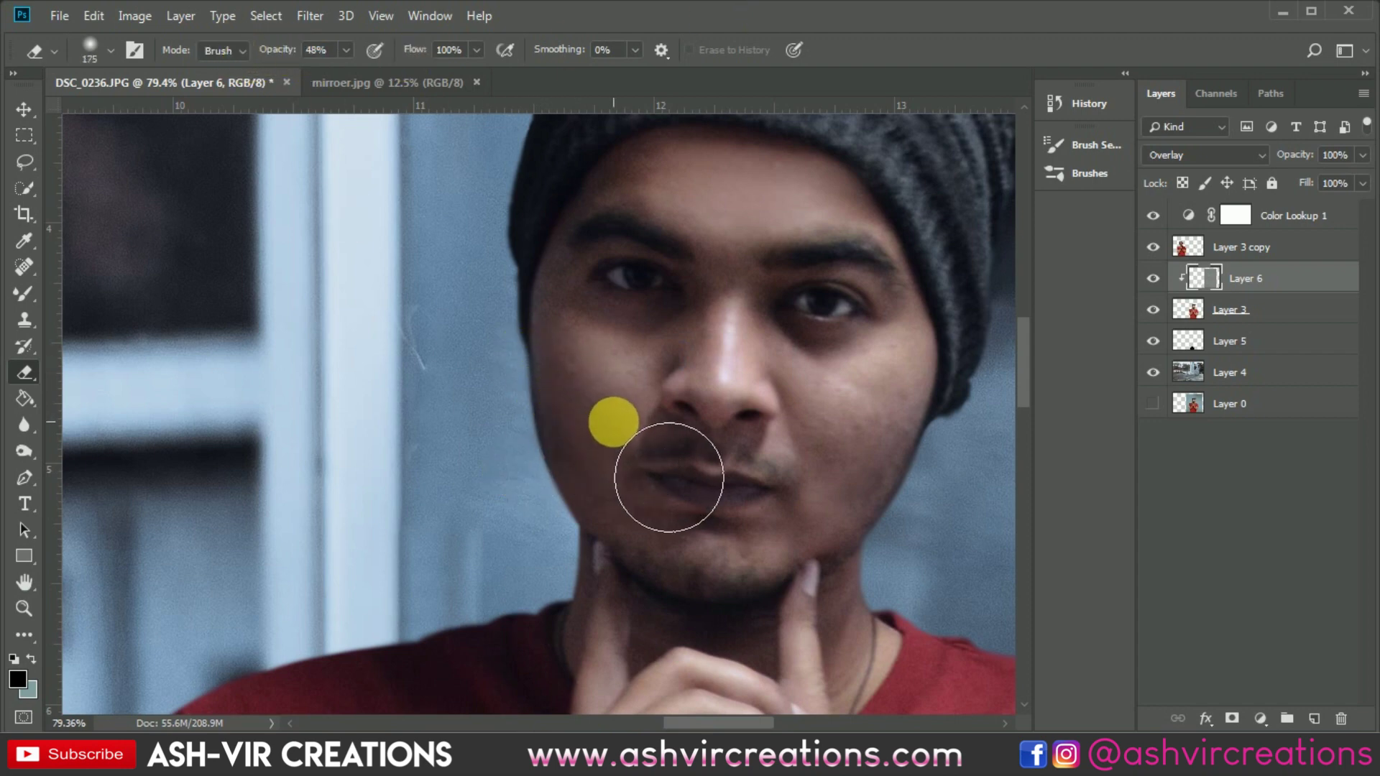
Compare the face with Layer 6 hidden and shown, reducing the eraser to 100 px in between
{"action": "left_click", "coordinate": [1154, 282]}
{"action": "left_click", "coordinate": [1156, 283]}
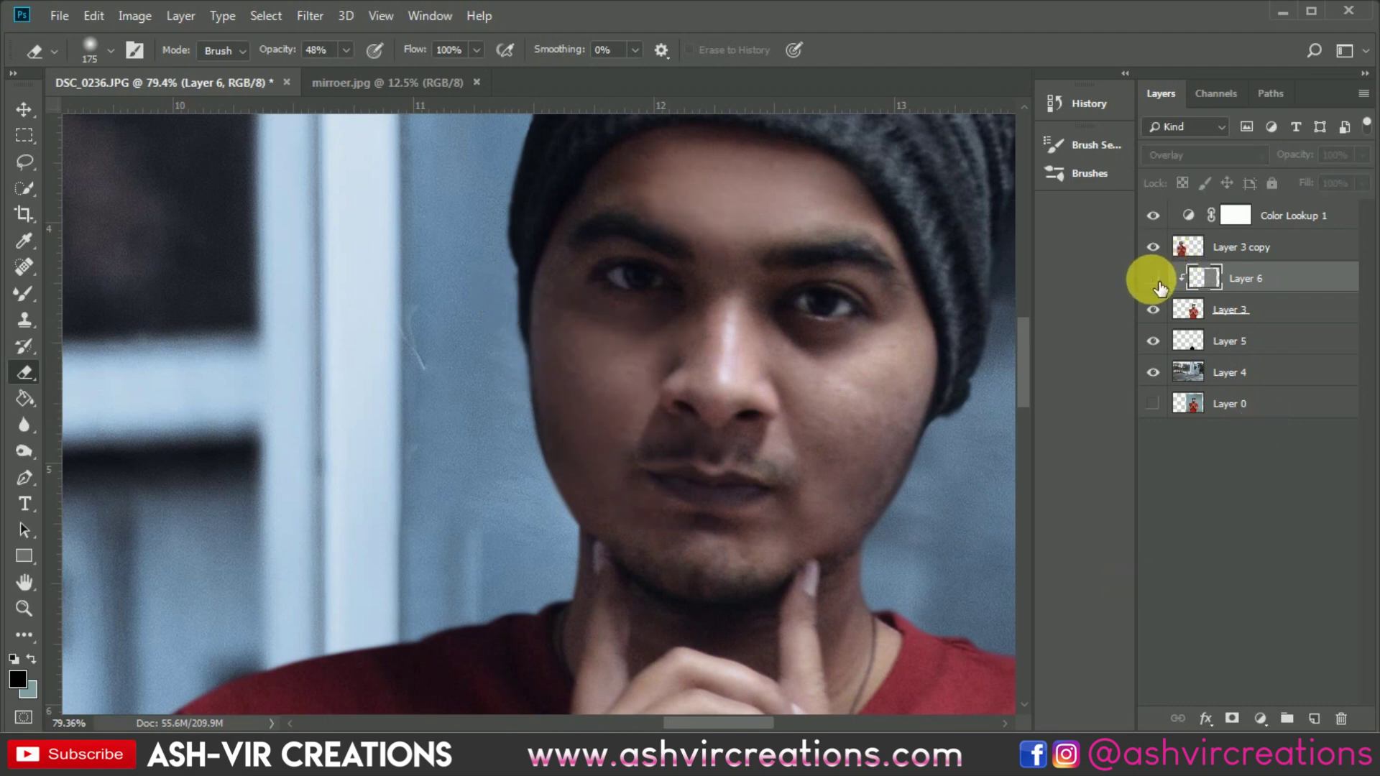
{"action": "left_click", "coordinate": [1155, 280]}
{"action": "left_click", "coordinate": [1155, 282]}
{"action": "left_click", "coordinate": [1155, 280]}
{"action": "key", "text": "bracketleft"}
{"action": "key", "text": "bracketleft"}
{"action": "key", "text": "bracketleft"}
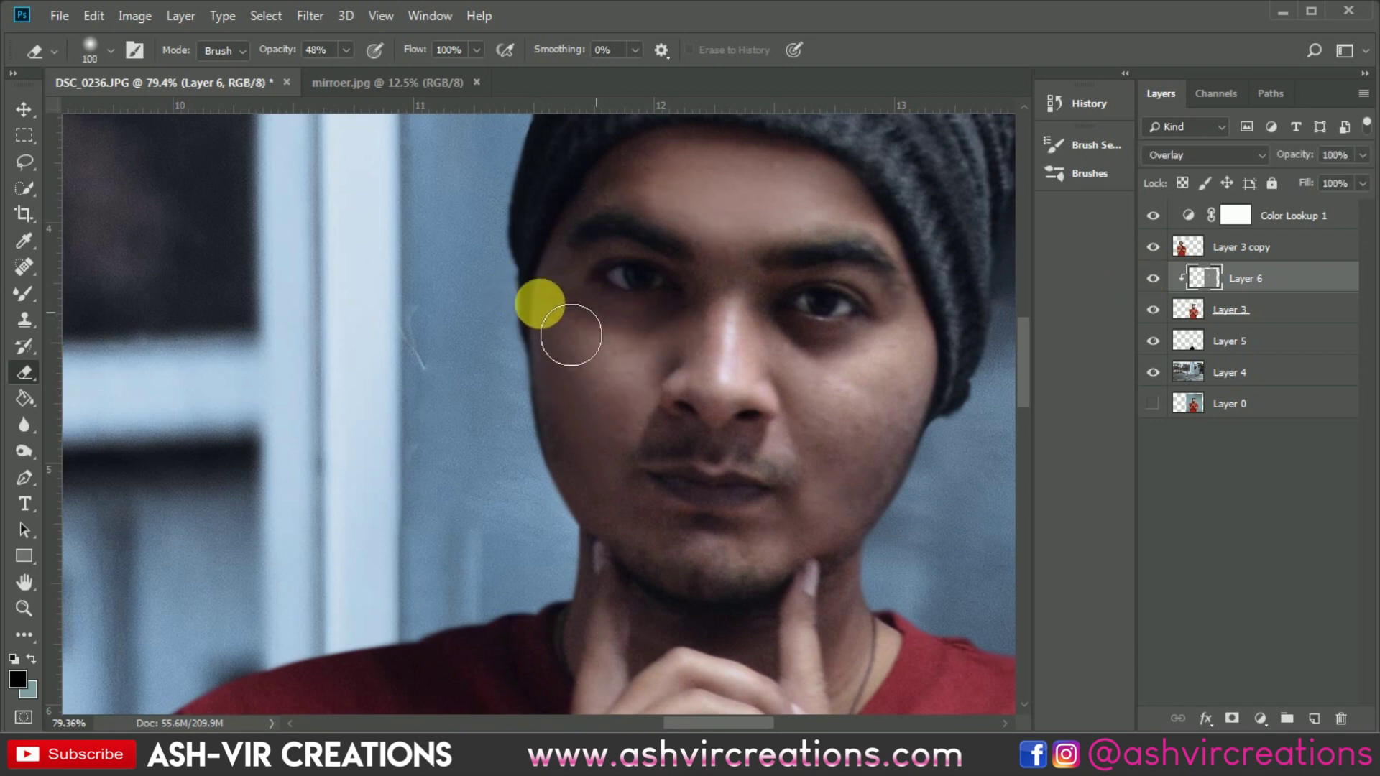
{"action": "left_click", "coordinate": [1154, 280]}
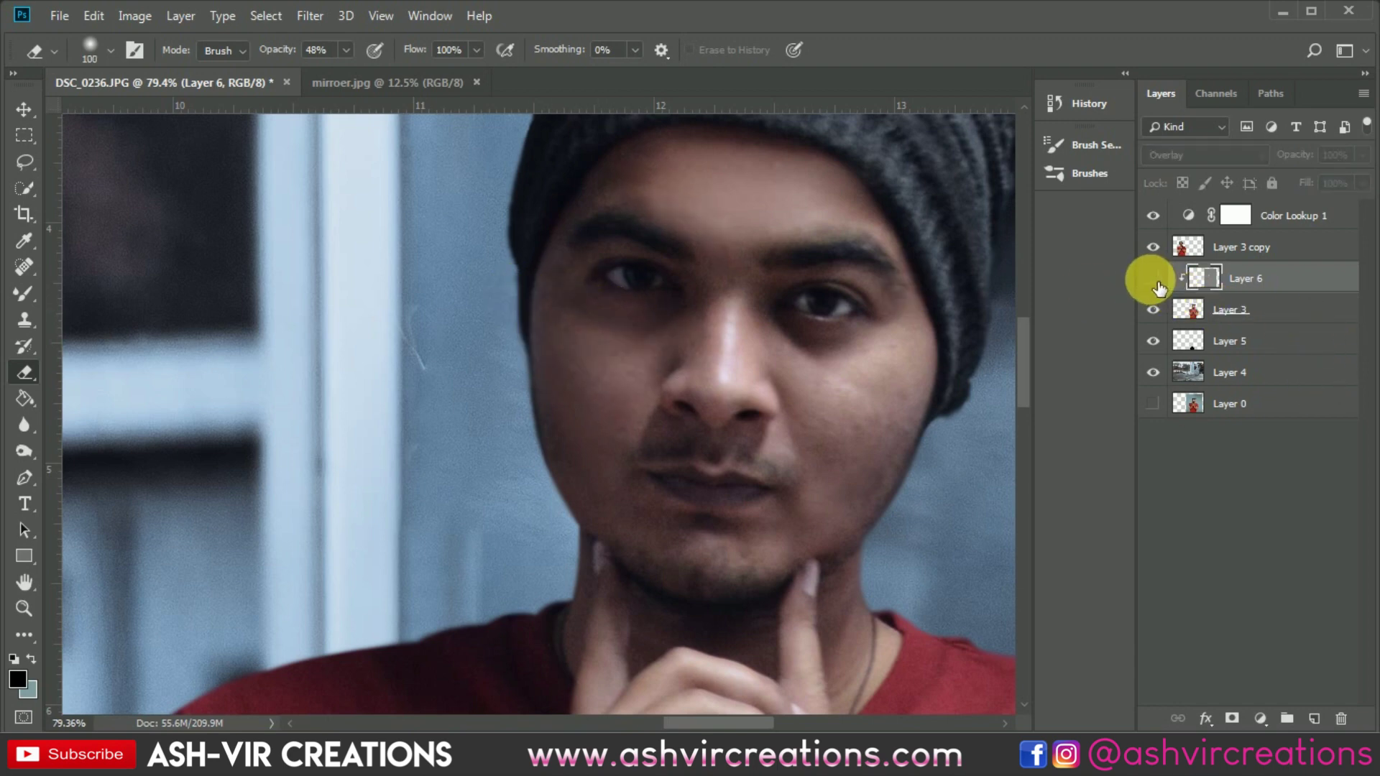
{"action": "left_click", "coordinate": [1154, 280]}
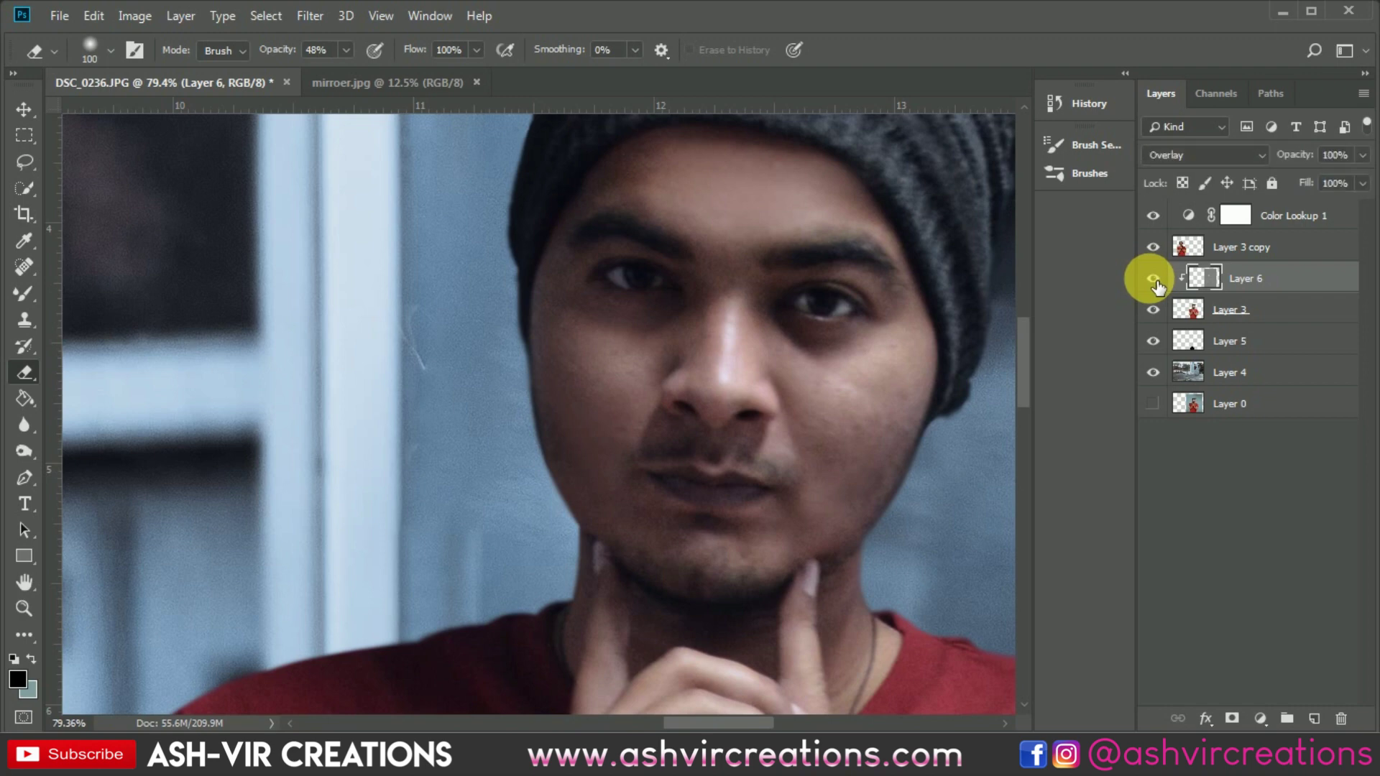
Merge the gray shading Layer 6 with Layer 3 into one layer
{"action": "key", "text": "v"}
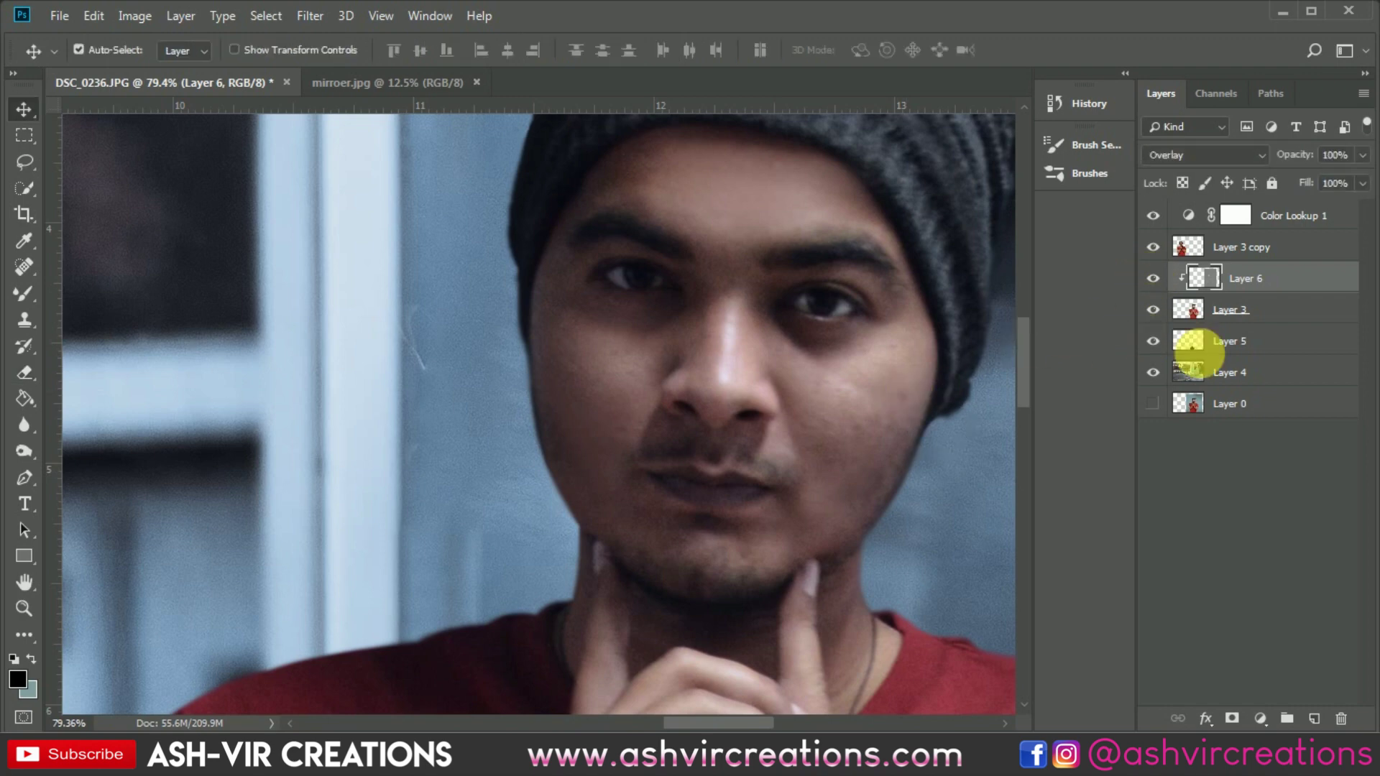
{"action": "left_click", "coordinate": [1281, 318], "text": "ctrl"}
{"action": "right_click", "coordinate": [1226, 316]}
{"action": "left_click", "coordinate": [1076, 559]}
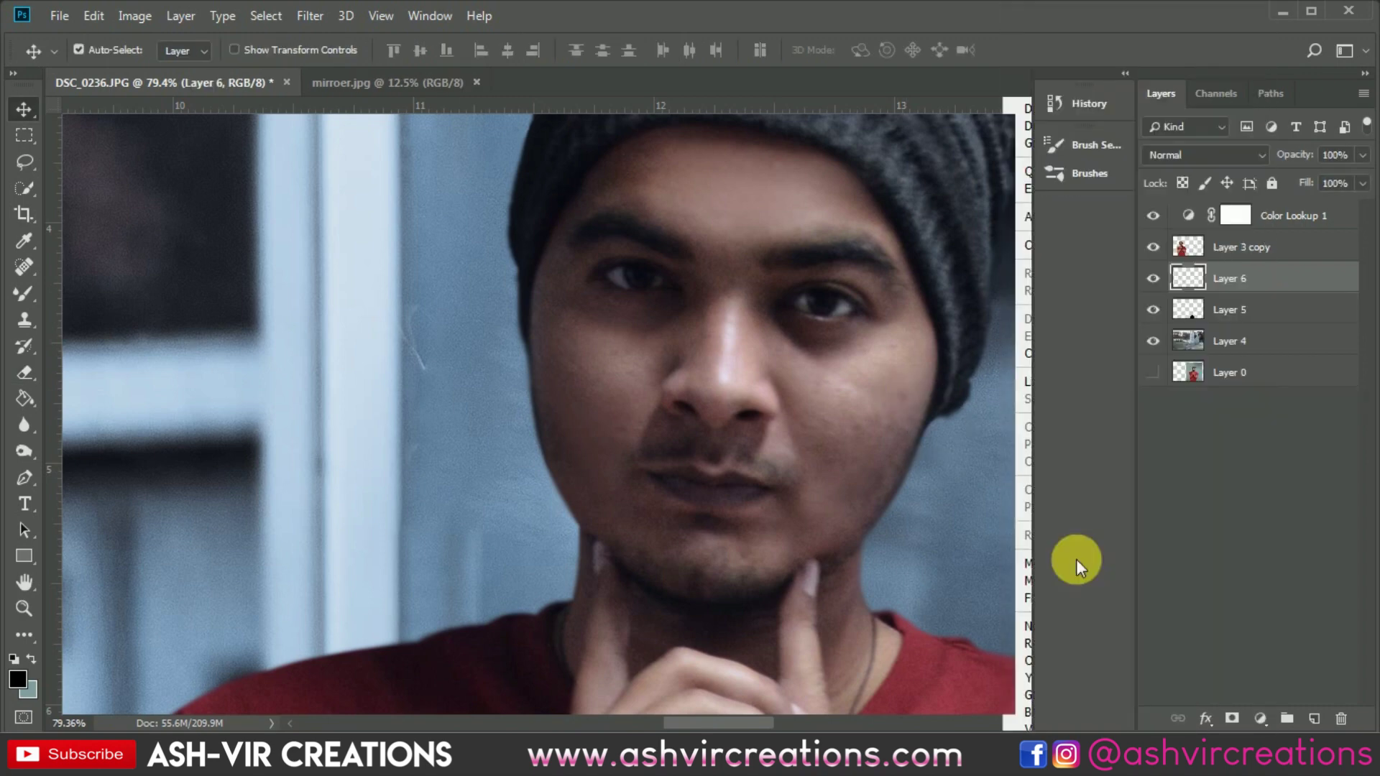
{"action": "key", "text": "ctrl+0"}
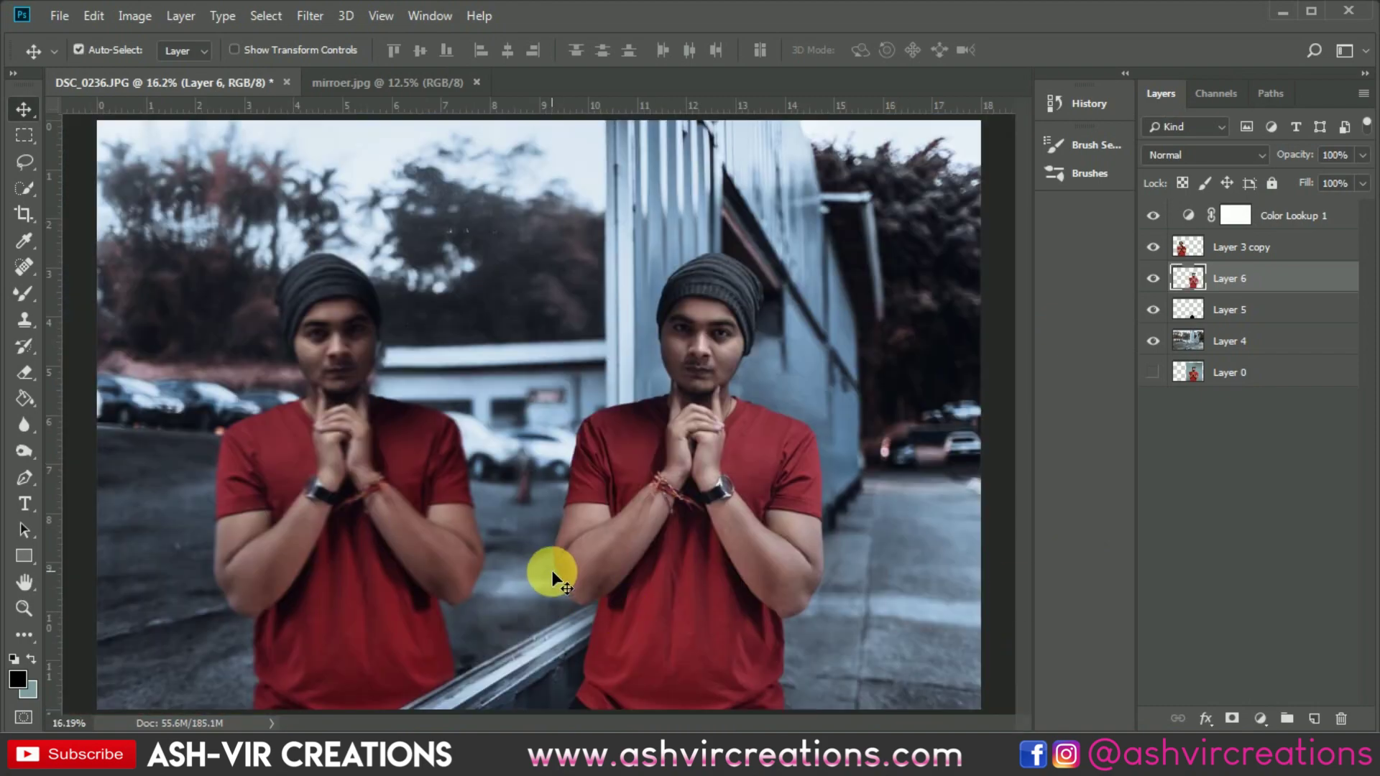
Desaturate the blurred duplicate on Layer 3 copy with Hue/Saturation, setting saturation to -35
{"action": "left_click", "coordinate": [1228, 246]}
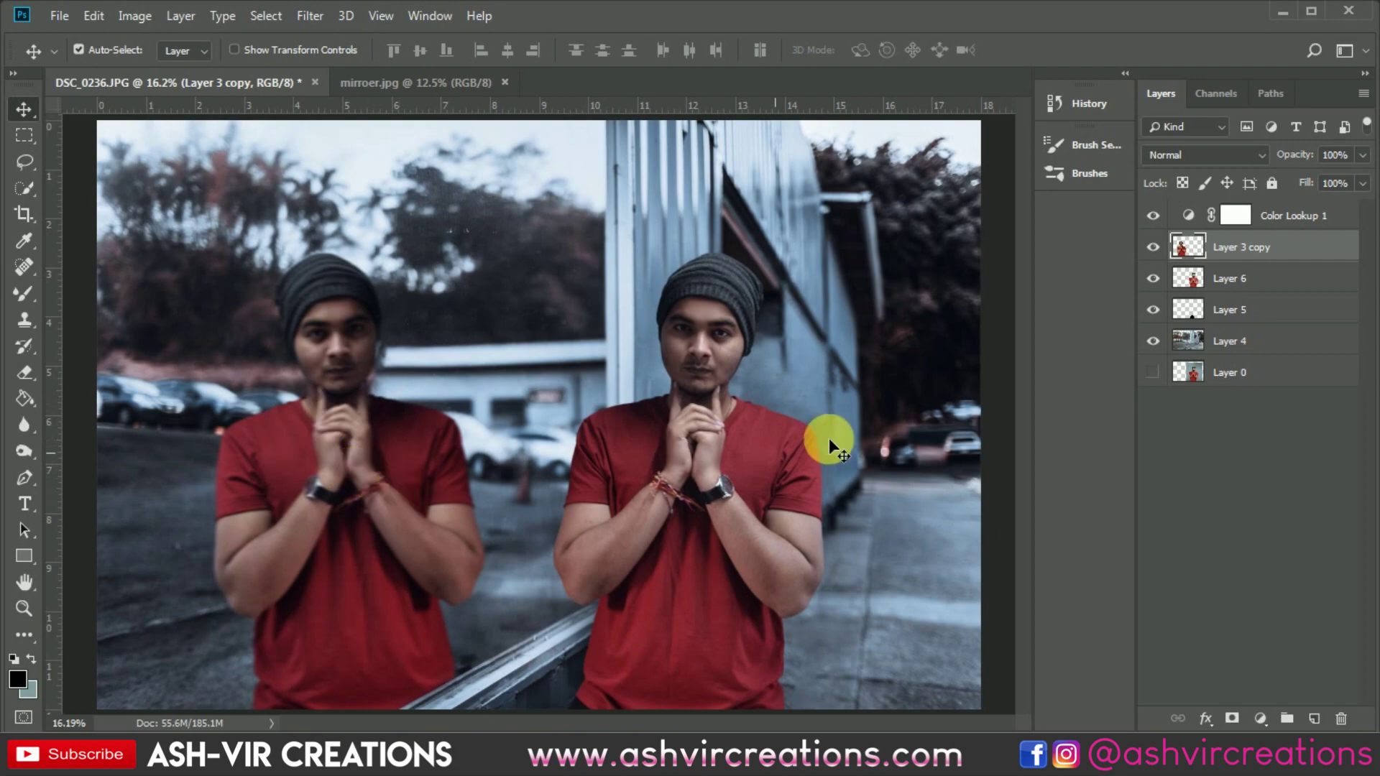
{"action": "left_click", "coordinate": [1157, 216]}
{"action": "left_click", "coordinate": [1159, 216]}
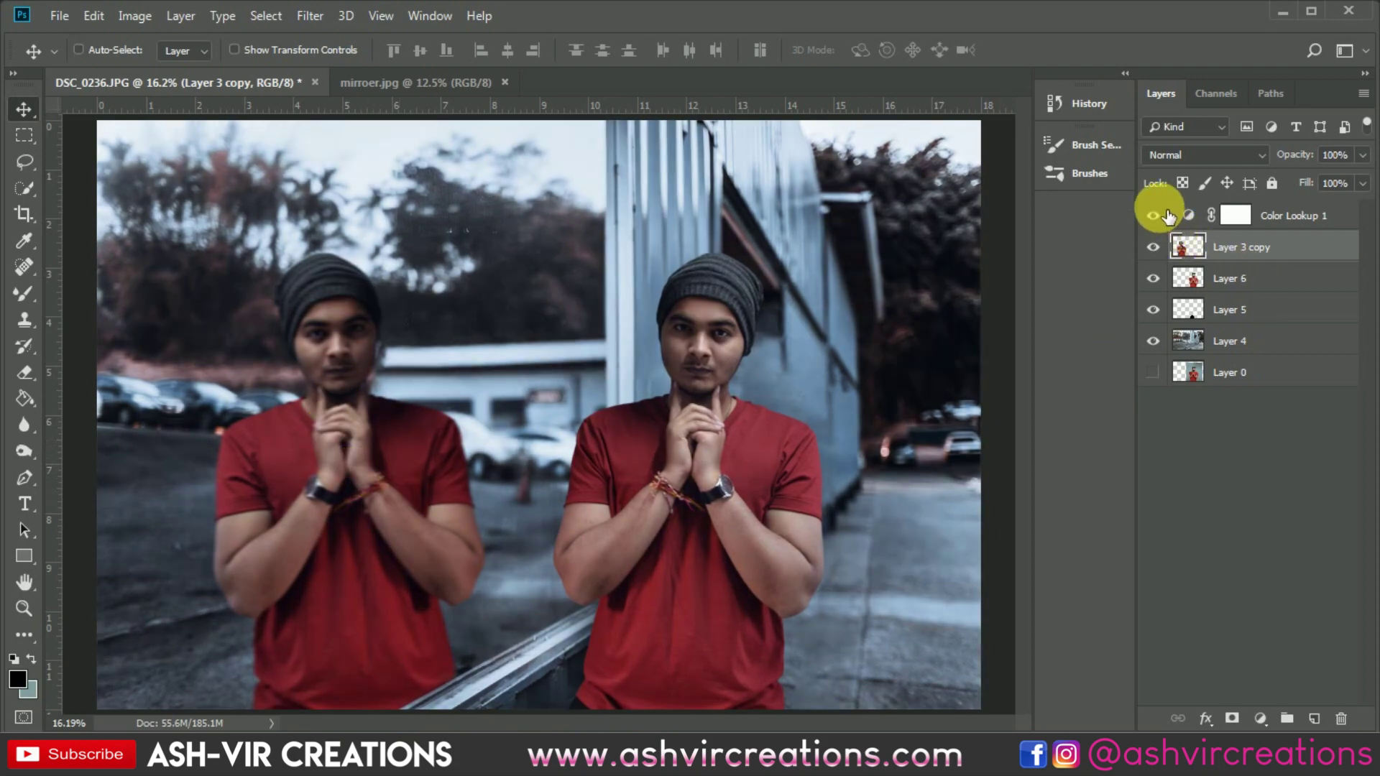
{"action": "key", "text": "ctrl+u"}
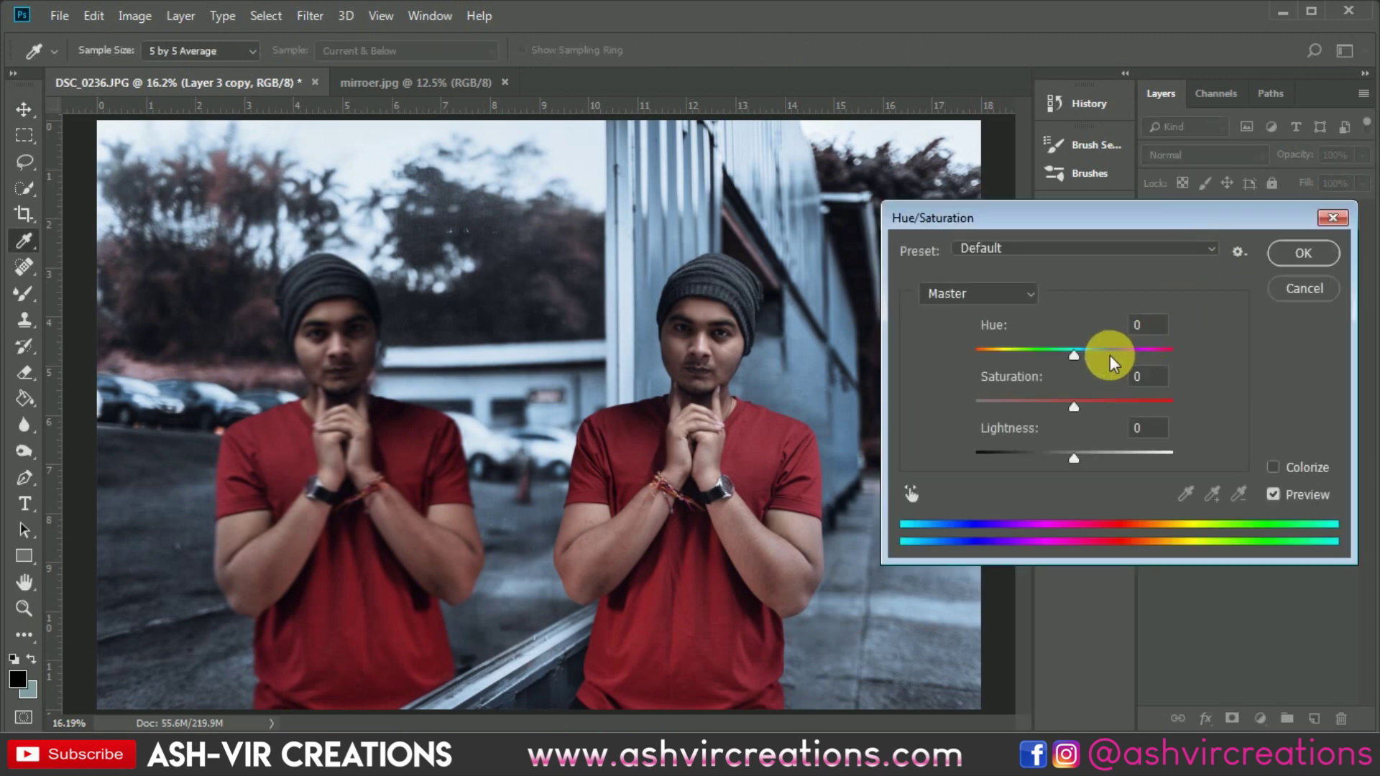
{"action": "left_click", "coordinate": [1038, 404]}
{"action": "mouse_move", "coordinate": [1037, 403]}
{"action": "left_mouse_down"}
{"action": "mouse_move", "coordinate": [1019, 404]}
{"action": "mouse_move", "coordinate": [1055, 405]}
{"action": "mouse_move", "coordinate": [1040, 405]}
{"action": "left_mouse_up"}
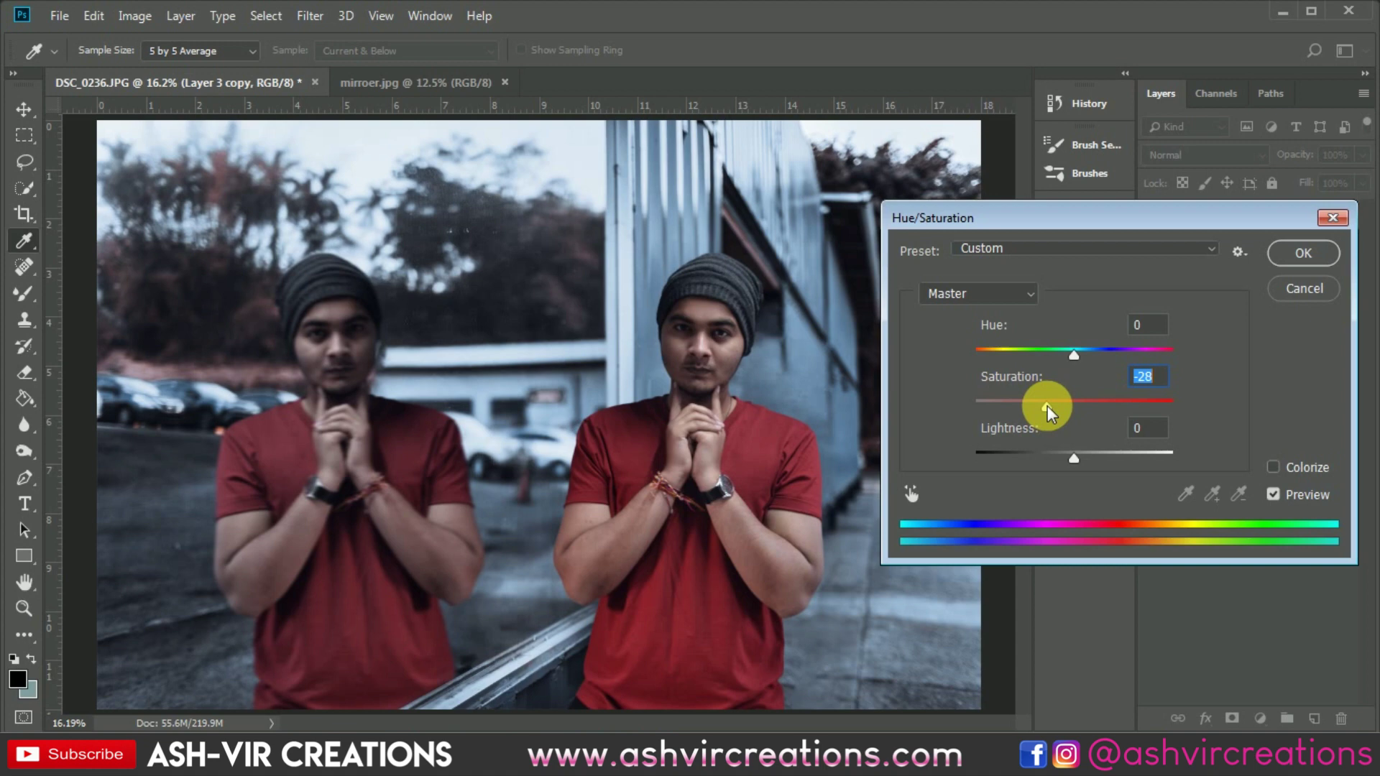
{"action": "left_click_drag", "start_coordinate": [1048, 405], "coordinate": [1050, 406]}
{"action": "left_click_drag", "start_coordinate": [1048, 406], "coordinate": [1040, 407]}
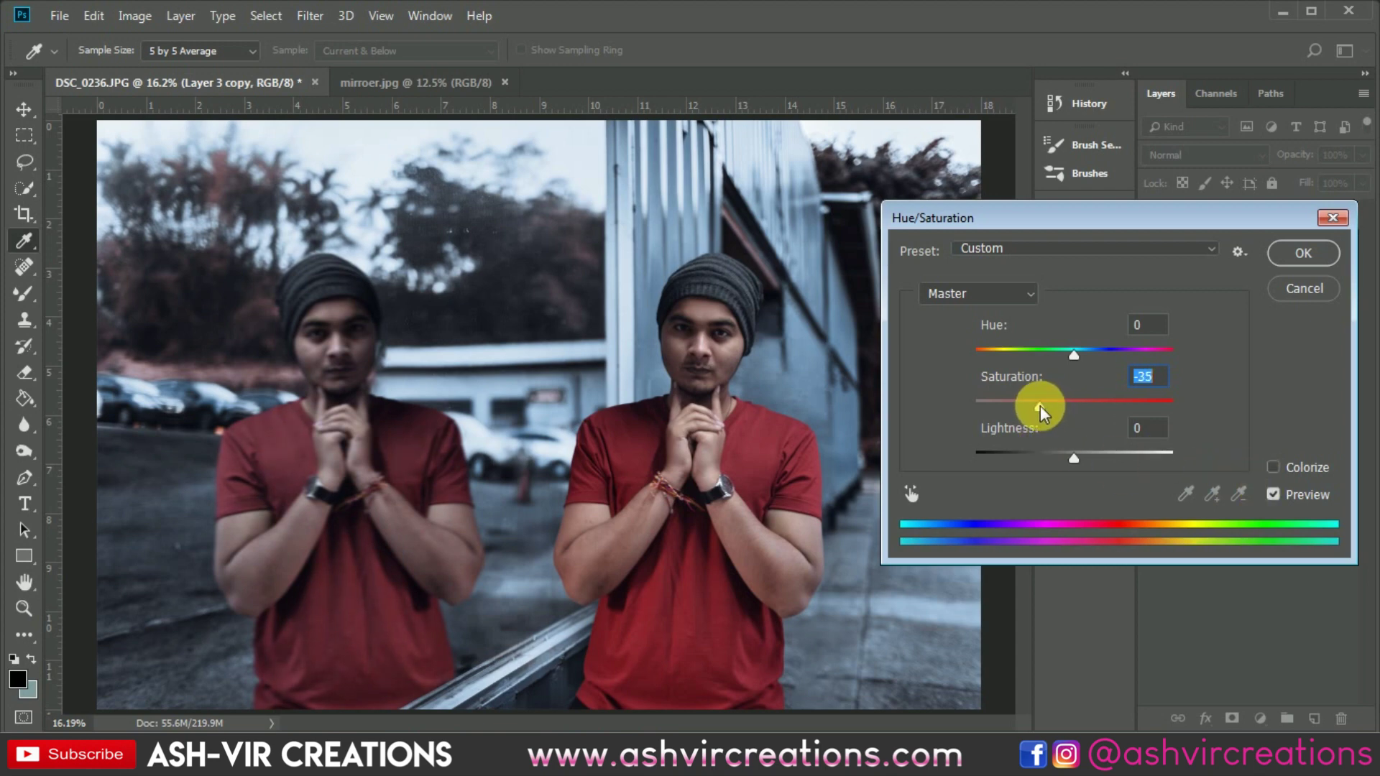
{"action": "left_click", "coordinate": [1270, 492]}
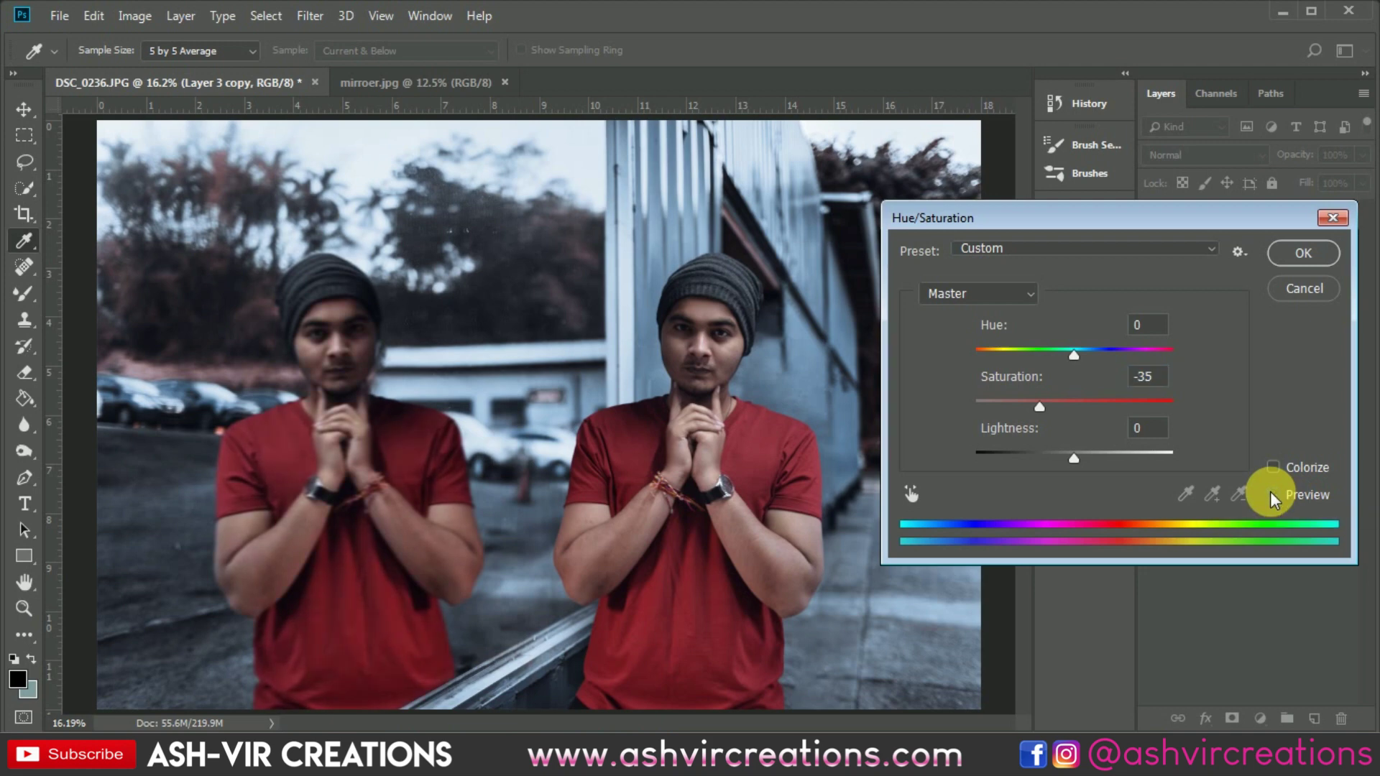
{"action": "left_click", "coordinate": [1305, 253]}
{"action": "scroll", "coordinate": [709, 411], "scroll_direction": "down", "scroll_amount": 1}
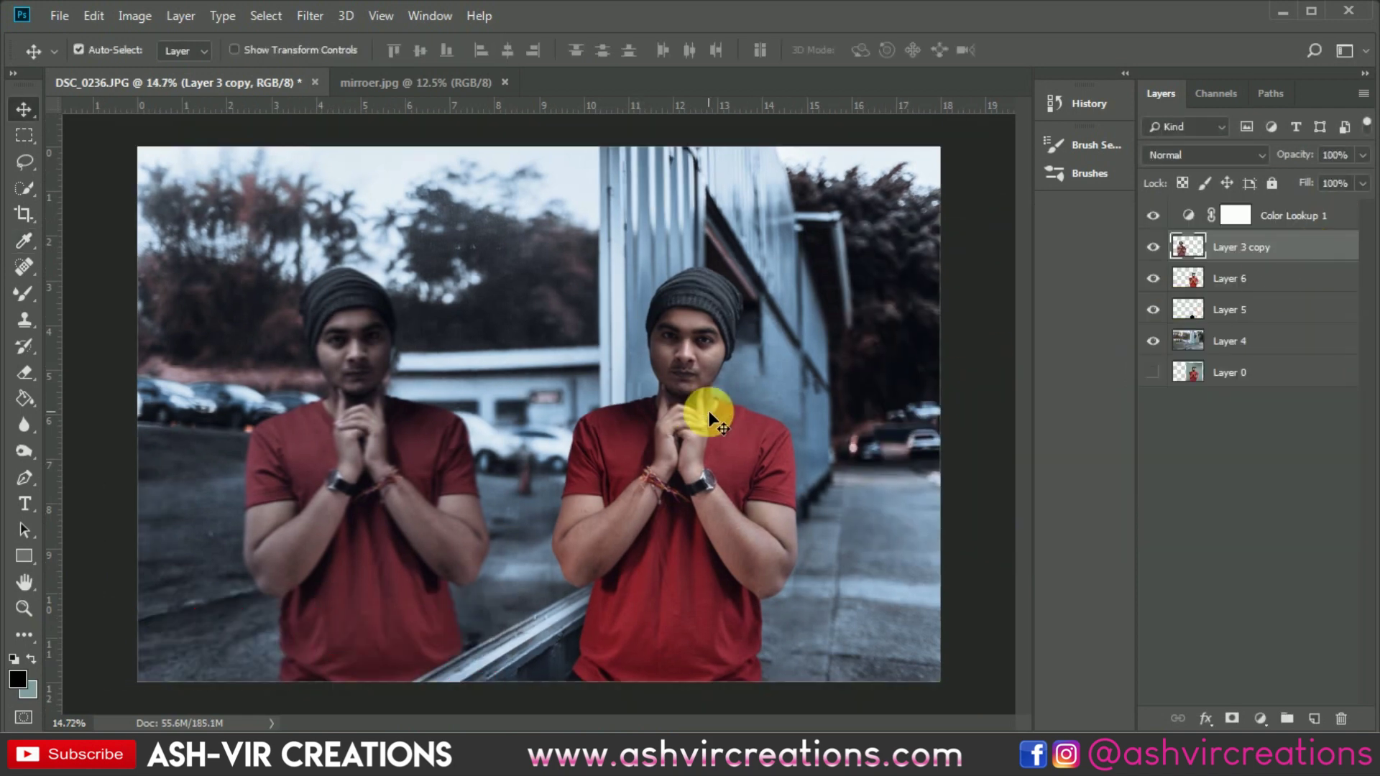
{"action": "scroll", "coordinate": [722, 427], "scroll_direction": "up", "scroll_amount": 1}
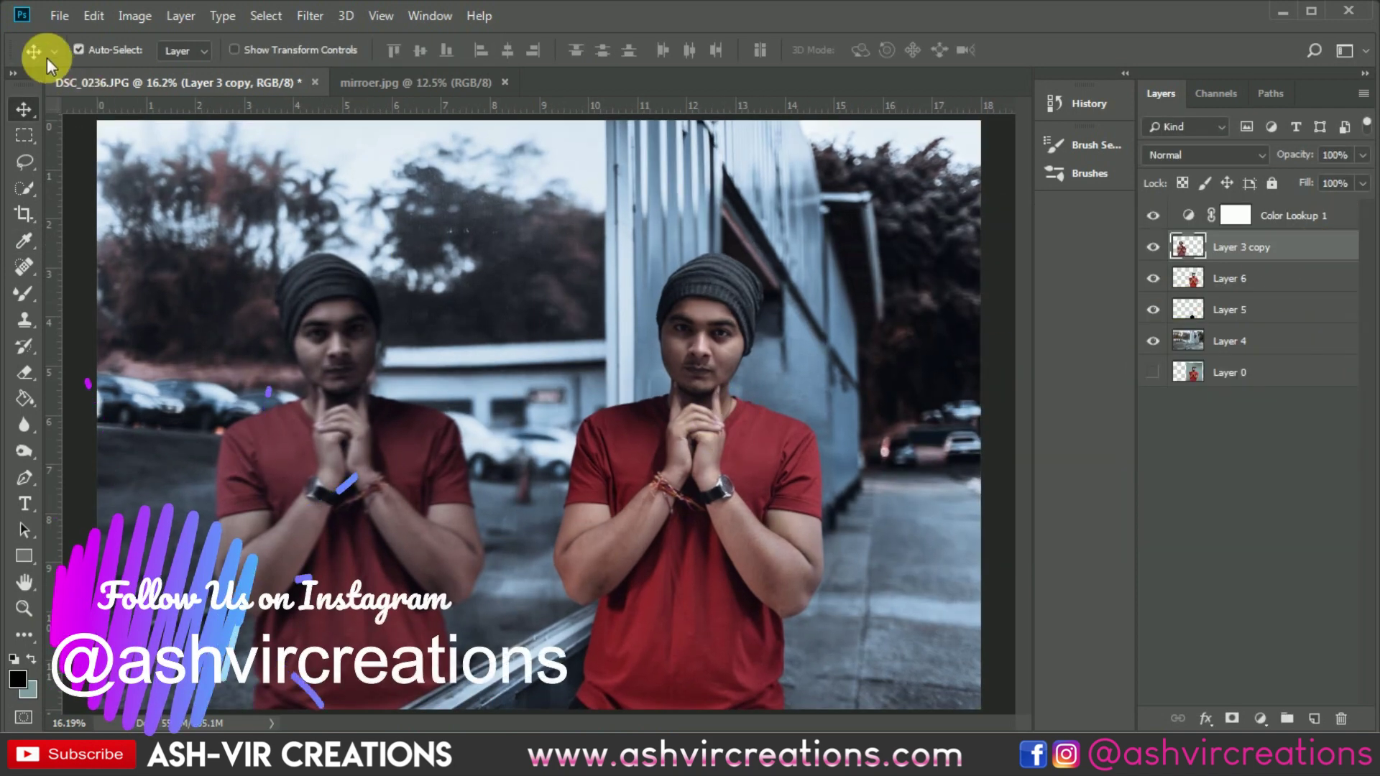
Open the dust texture DUSTCRUMPLED-PAPER-9 from the Desktop
{"action": "left_click", "coordinate": [58, 18]}
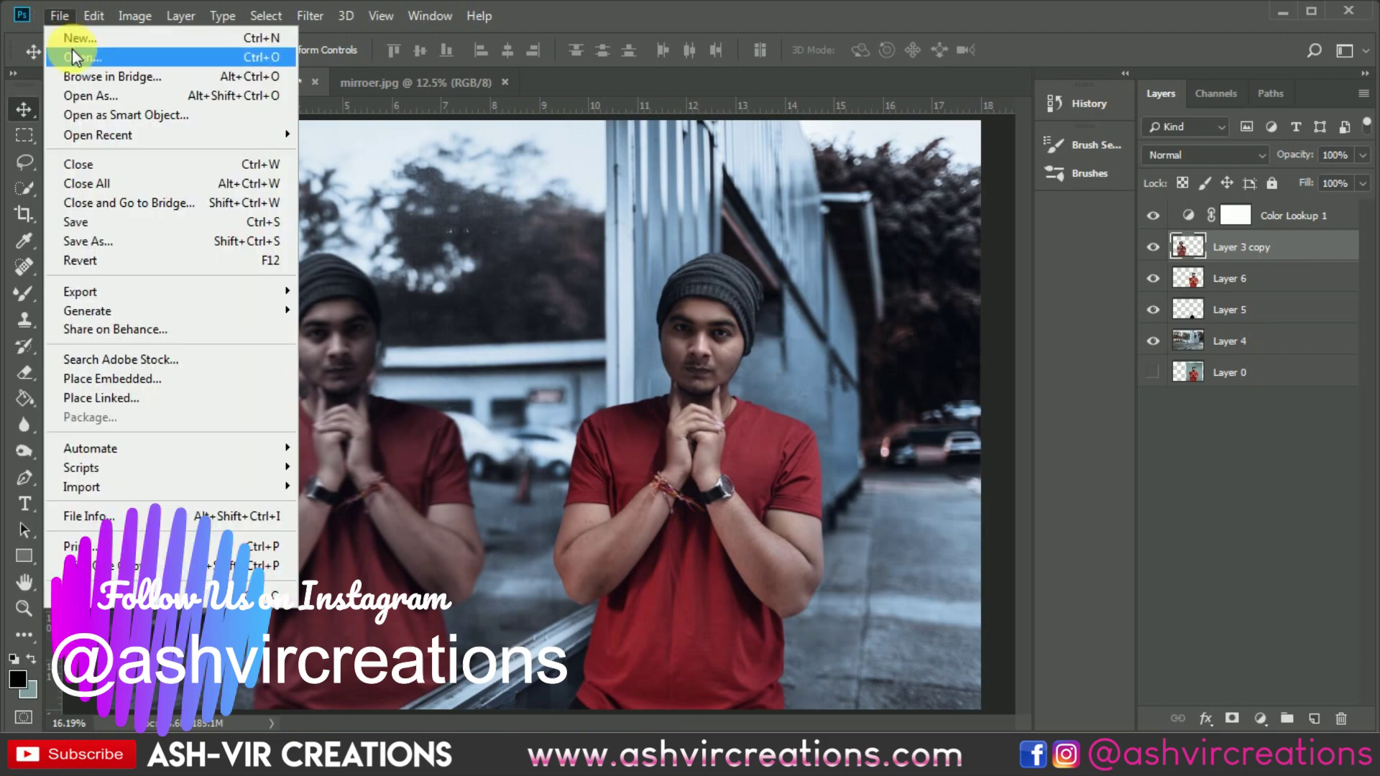
{"action": "left_click", "coordinate": [72, 51]}
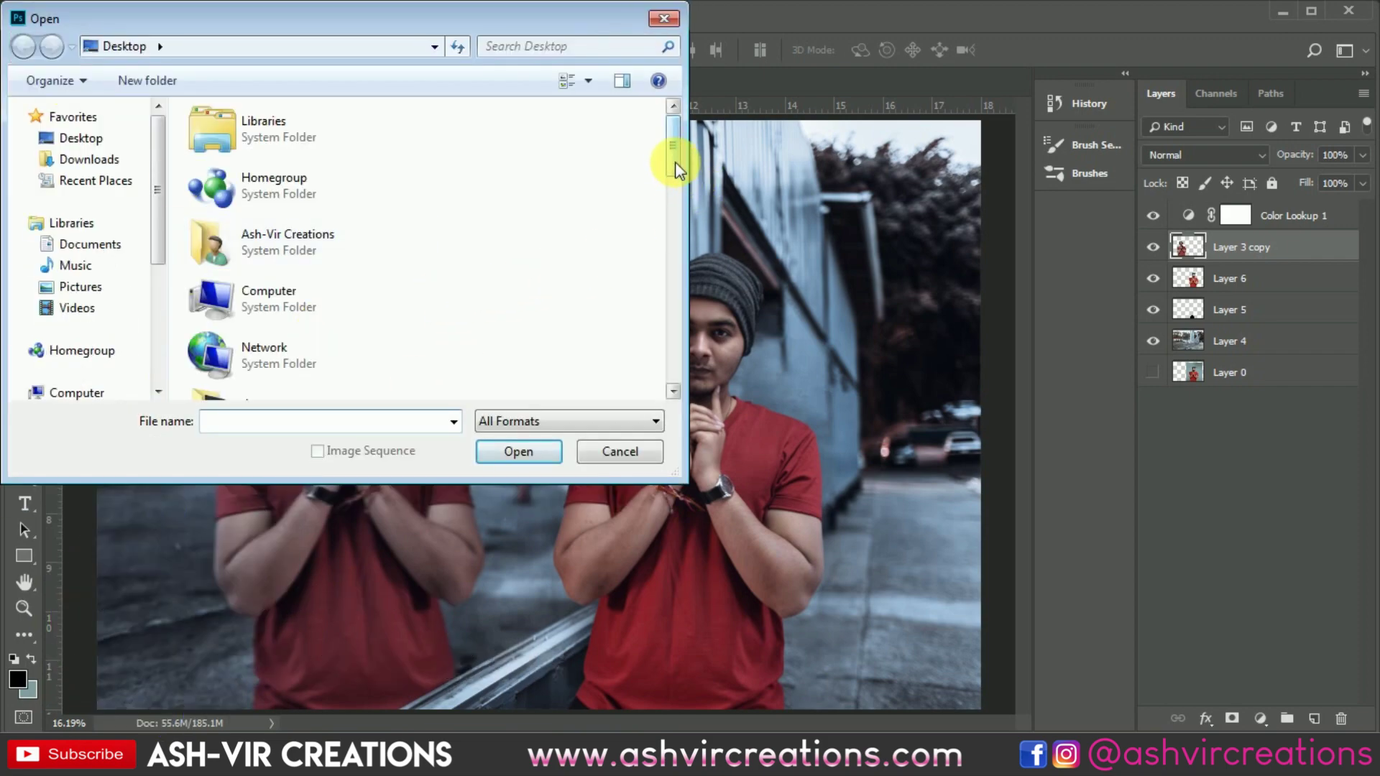
{"action": "left_click_drag", "start_coordinate": [674, 154], "coordinate": [672, 314]}
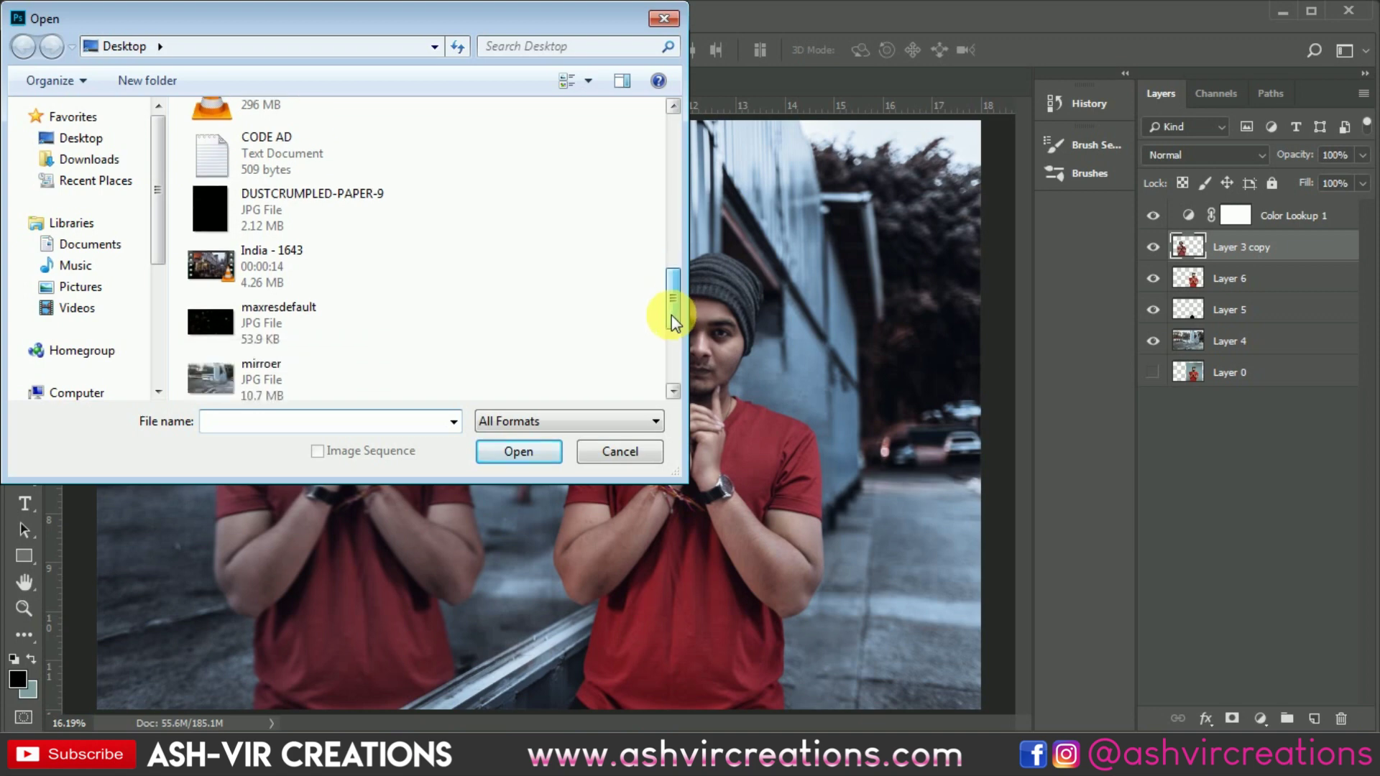
{"action": "double_click", "coordinate": [293, 208]}
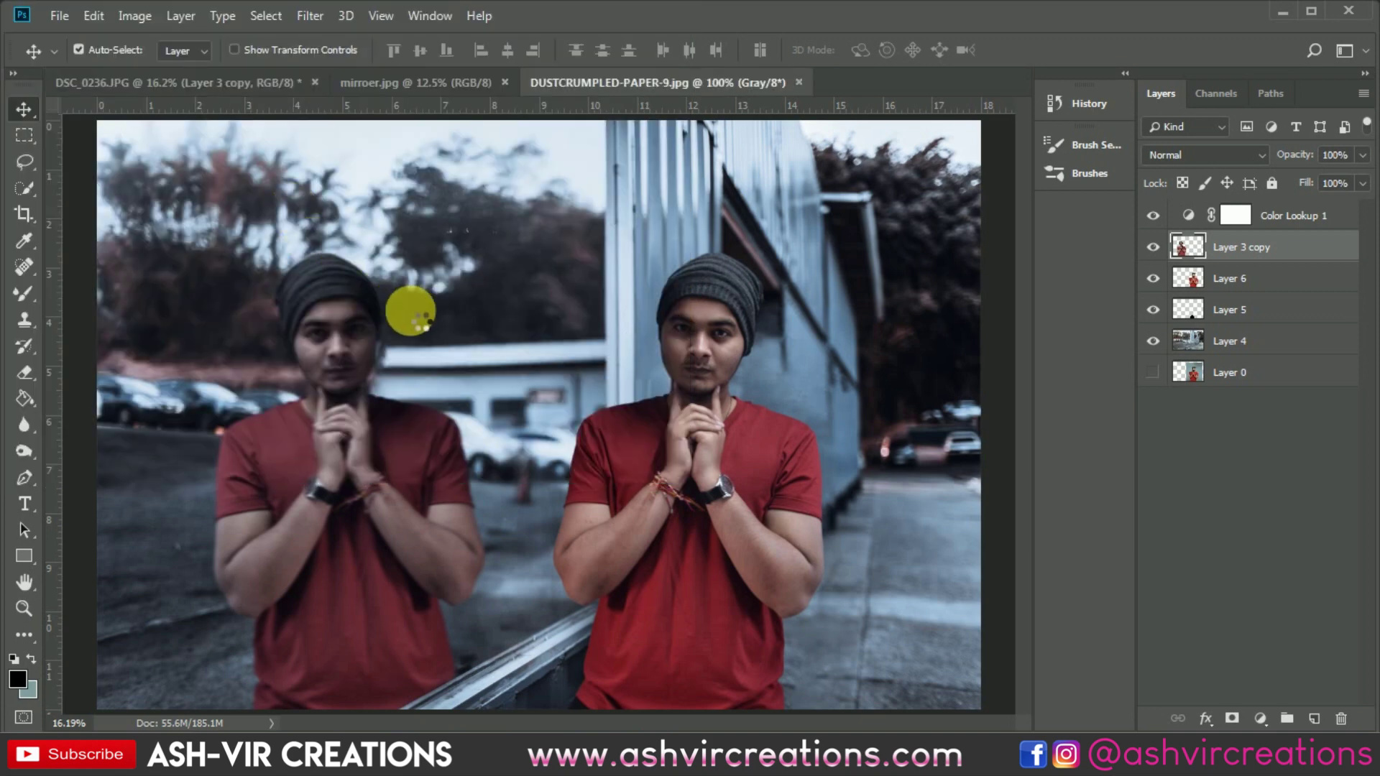
{"action": "scroll", "coordinate": [489, 287], "scroll_direction": "up", "scroll_amount": 3}
{"action": "scroll", "coordinate": [489, 288], "scroll_direction": "down", "scroll_amount": 4}
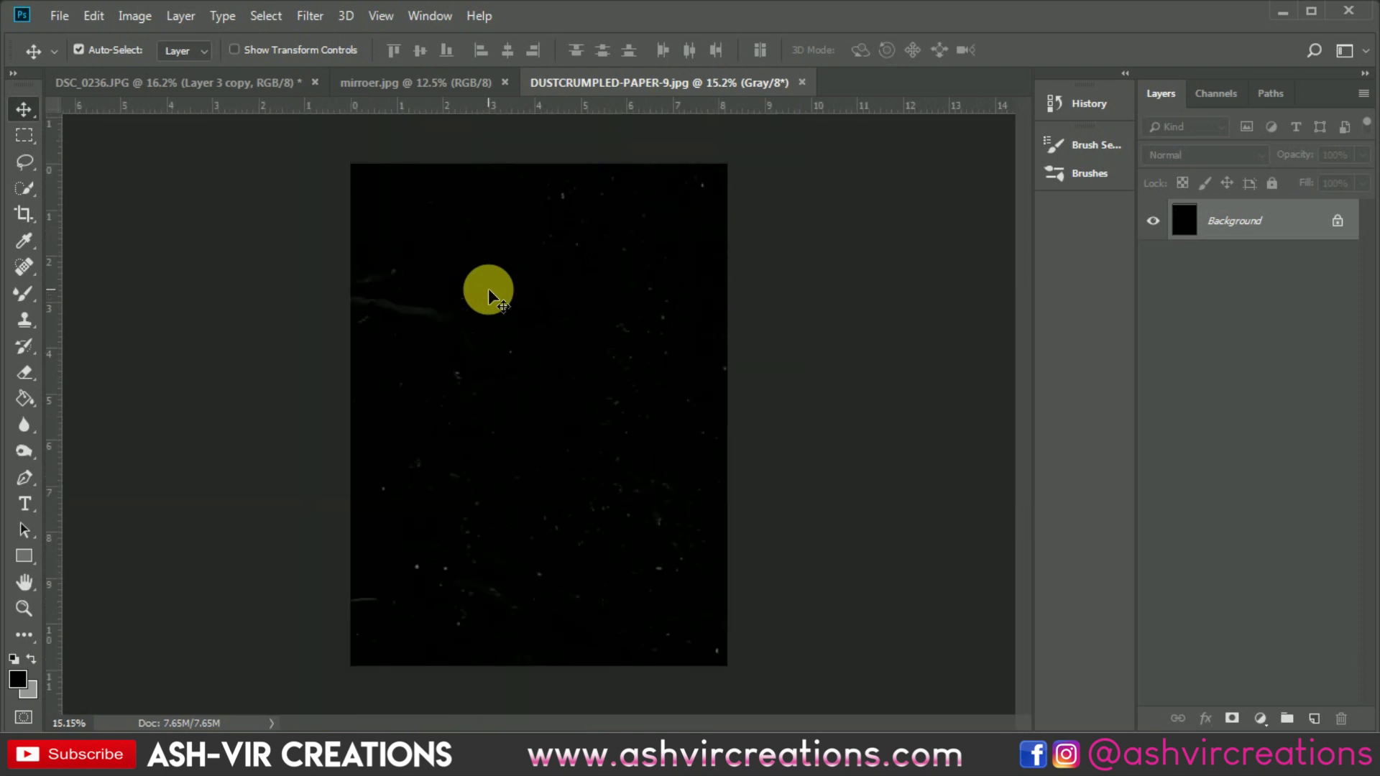
Bring the dust texture into the DSC_0236 composite above Layer 3 copy and scale it to about 133.5%, covering the mirrored side up to the metal wall
{"action": "left_click_drag", "start_coordinate": [291, 84], "coordinate": [361, 244]}
{"action": "left_click_drag", "start_coordinate": [421, 331], "coordinate": [404, 442]}
{"action": "key", "text": "ctrl+t"}
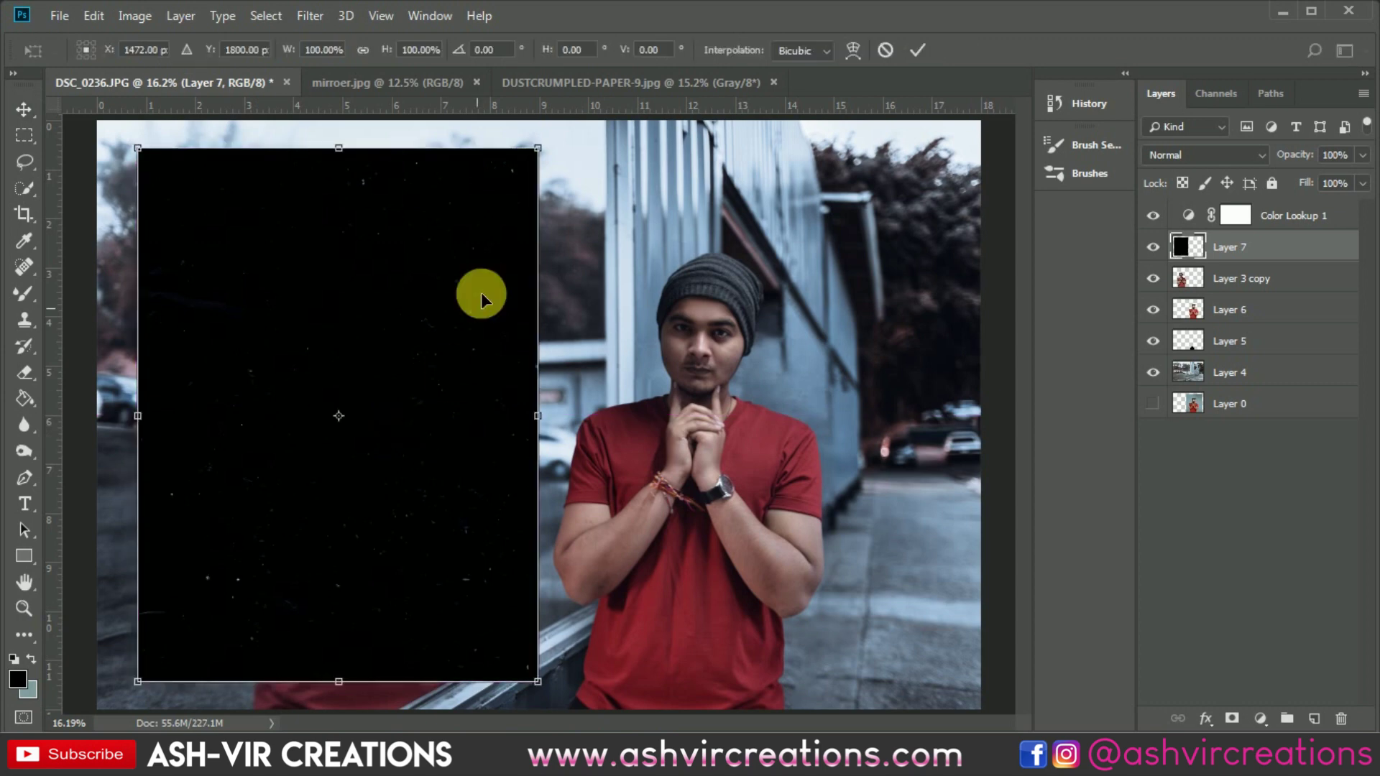
{"action": "left_click_drag", "start_coordinate": [557, 144], "coordinate": [632, 84]}
{"action": "left_click_drag", "start_coordinate": [451, 393], "coordinate": [452, 347]}
{"action": "key", "text": "Return"}
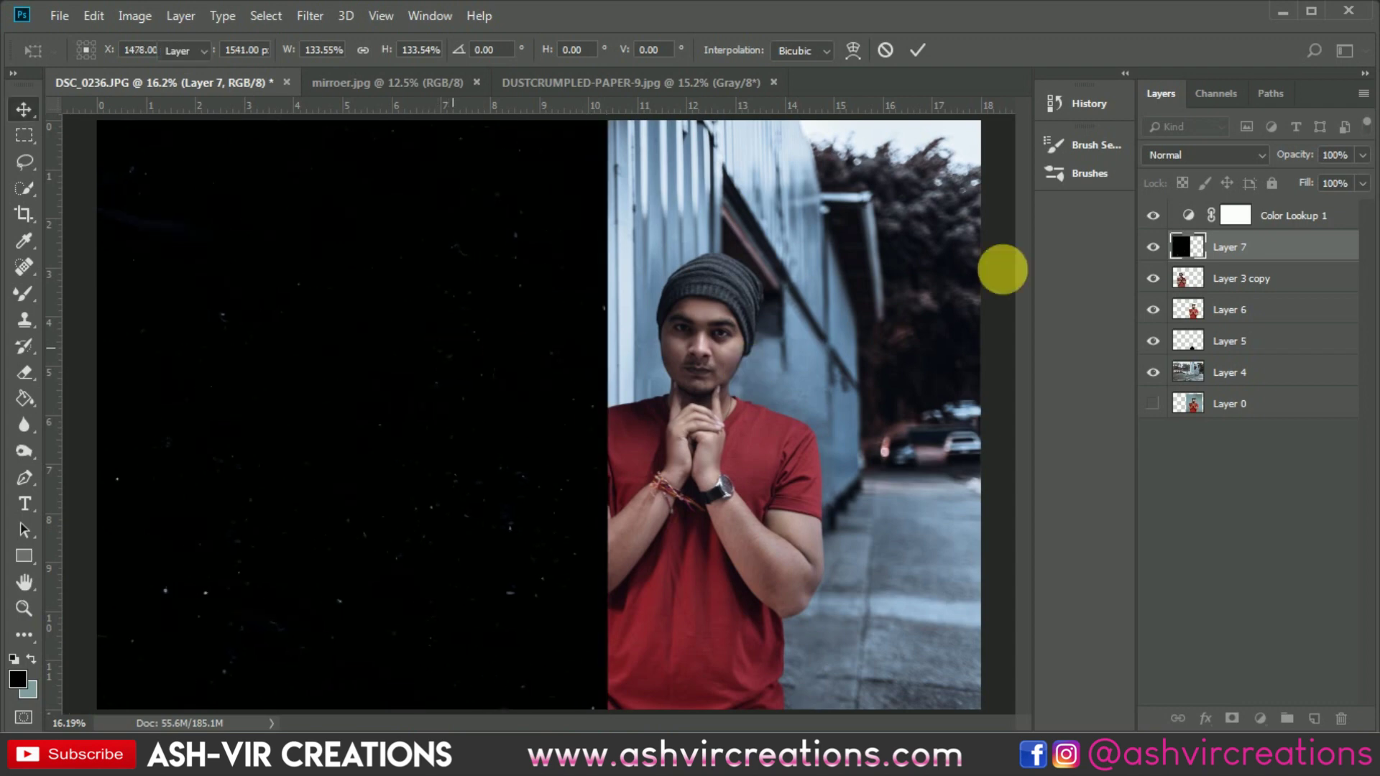
Set the dust texture layer's blend mode to Screen
{"action": "left_click", "coordinate": [1170, 152]}
{"action": "left_click", "coordinate": [1166, 320]}
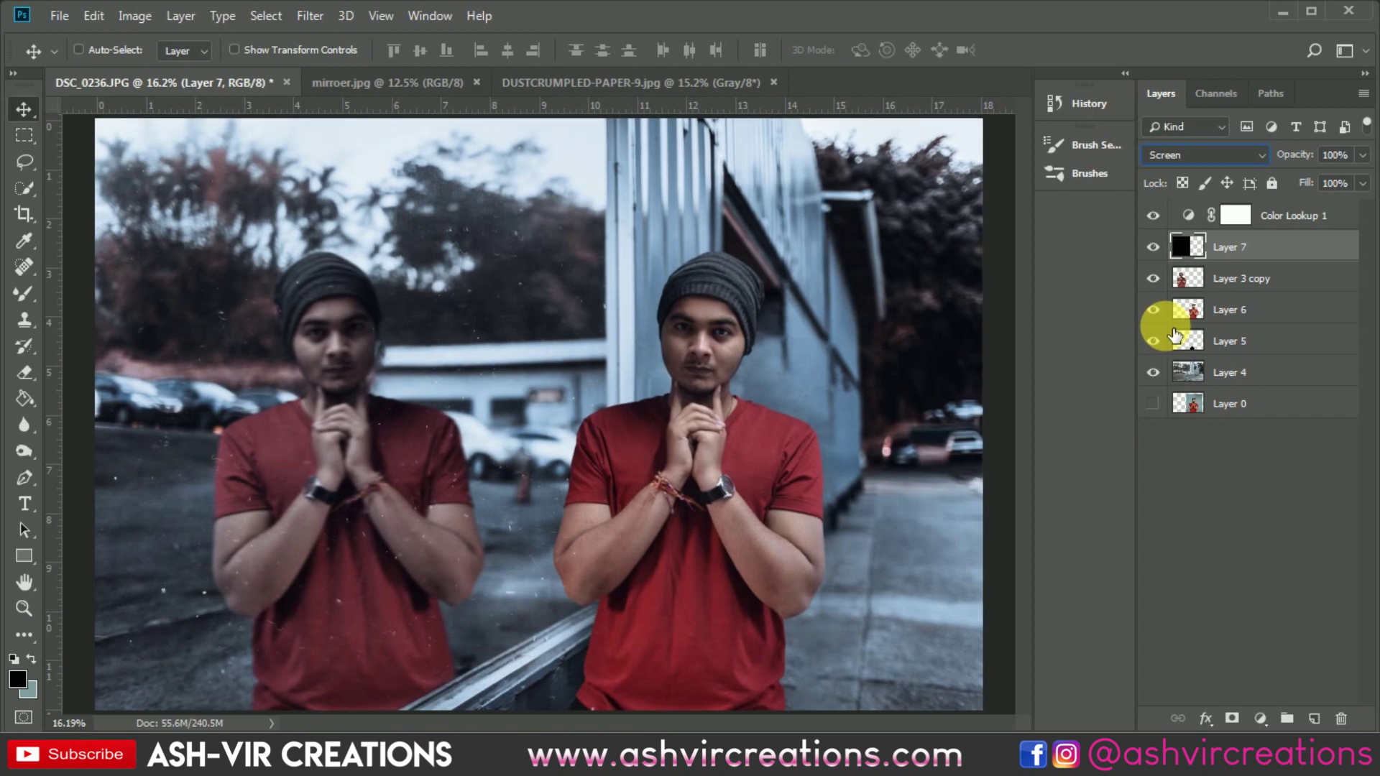
{"action": "key", "text": "ctrl+plus"}
{"action": "key", "text": "ctrl+plus"}
{"action": "left_click_drag", "start_coordinate": [590, 423], "coordinate": [640, 346]}
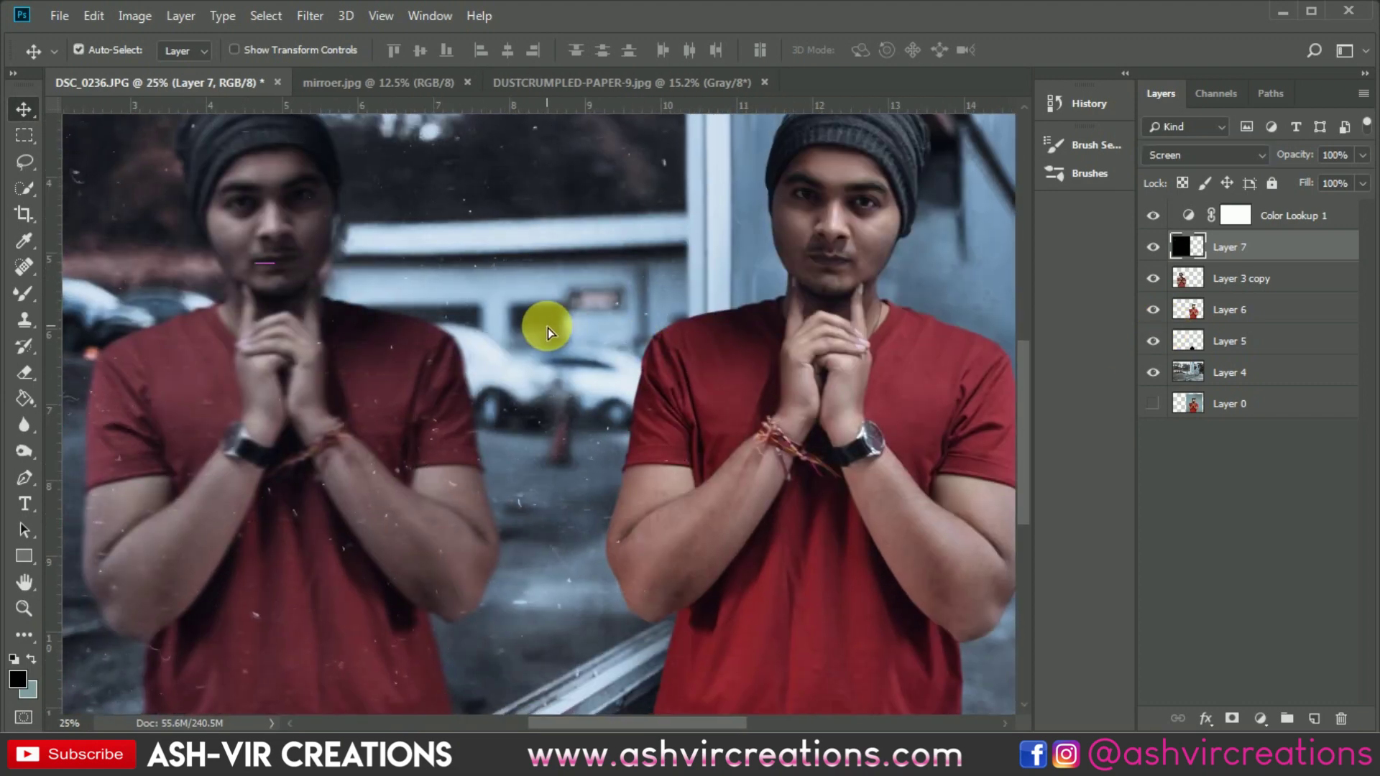
{"action": "left_click_drag", "start_coordinate": [584, 411], "coordinate": [616, 259]}
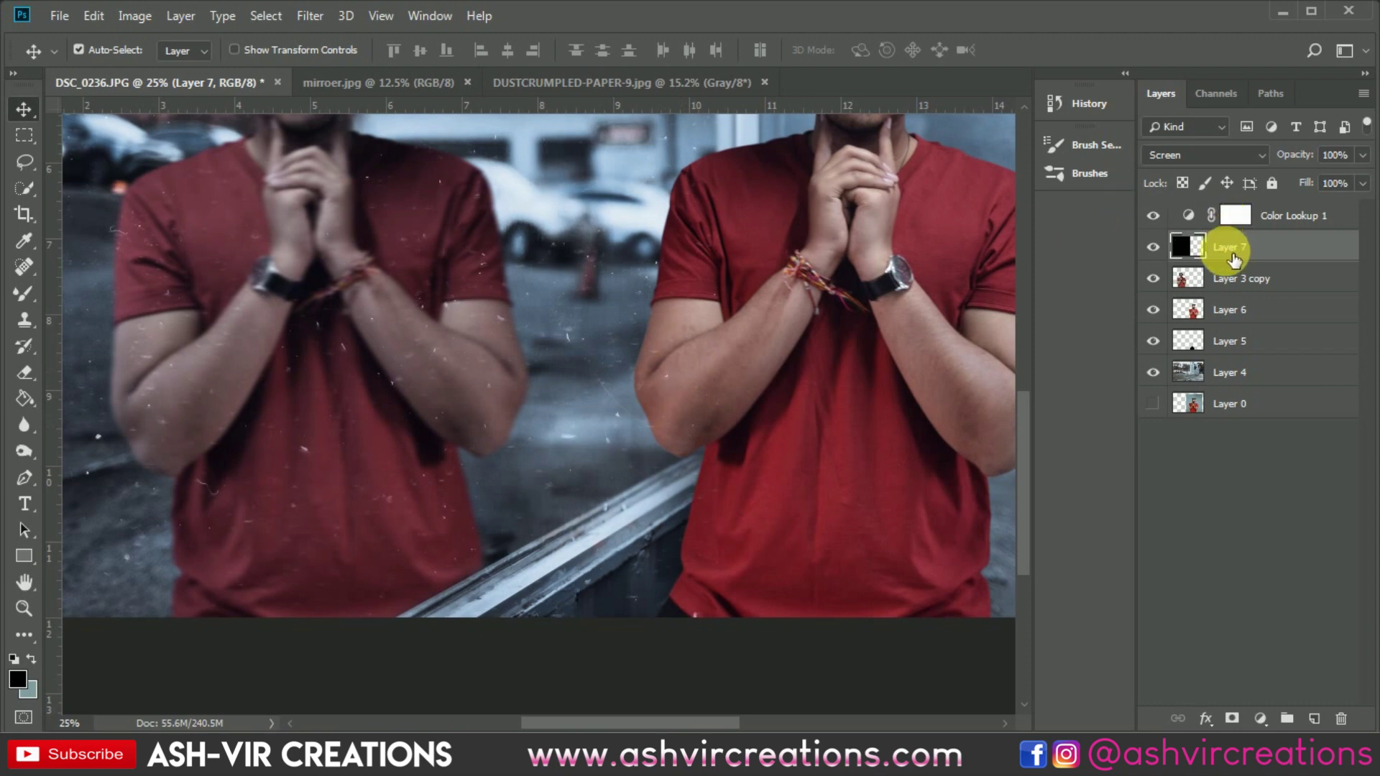
Load the sharp man's outline from Layer 6 as a selection, delete the dust inside it on Layer 7, and deselect
{"action": "left_click", "coordinate": [1206, 316], "text": "ctrl"}
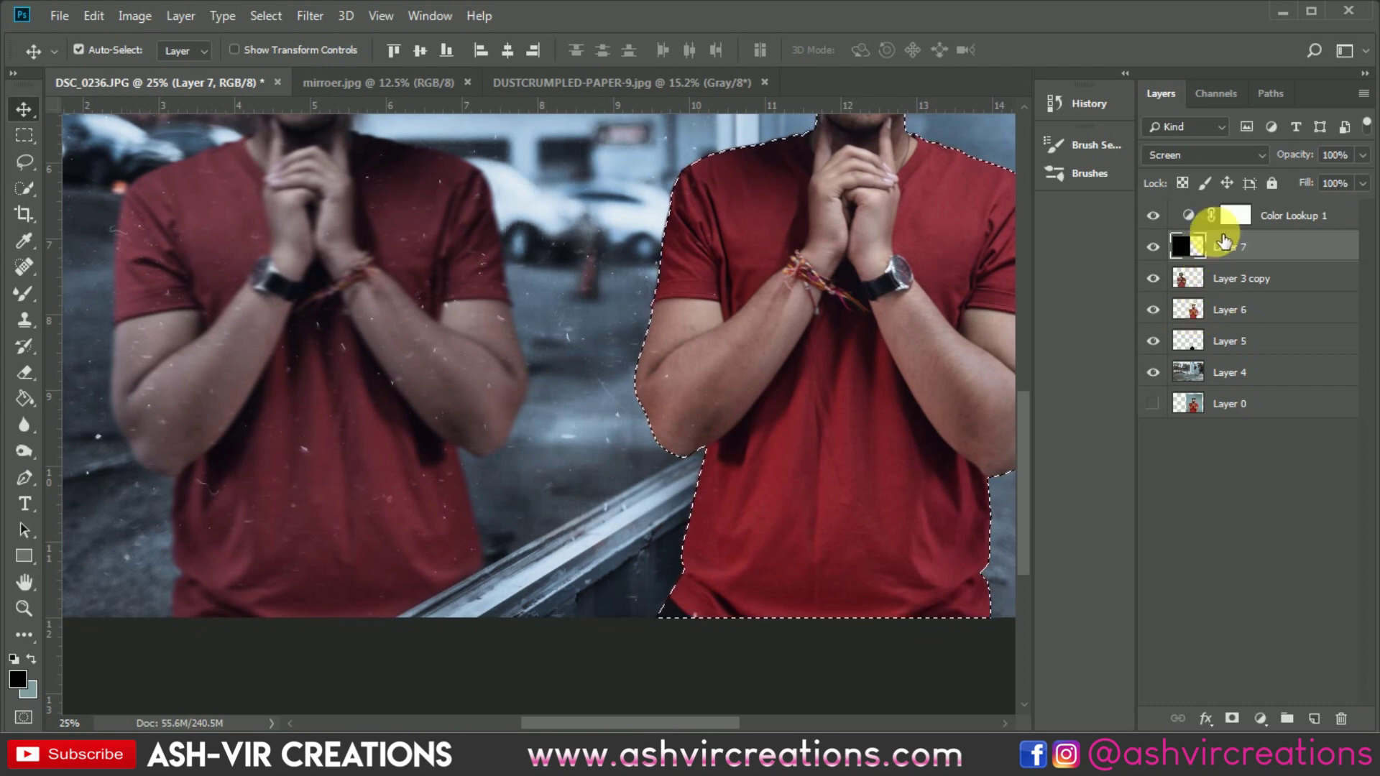
{"action": "key", "text": "Delete"}
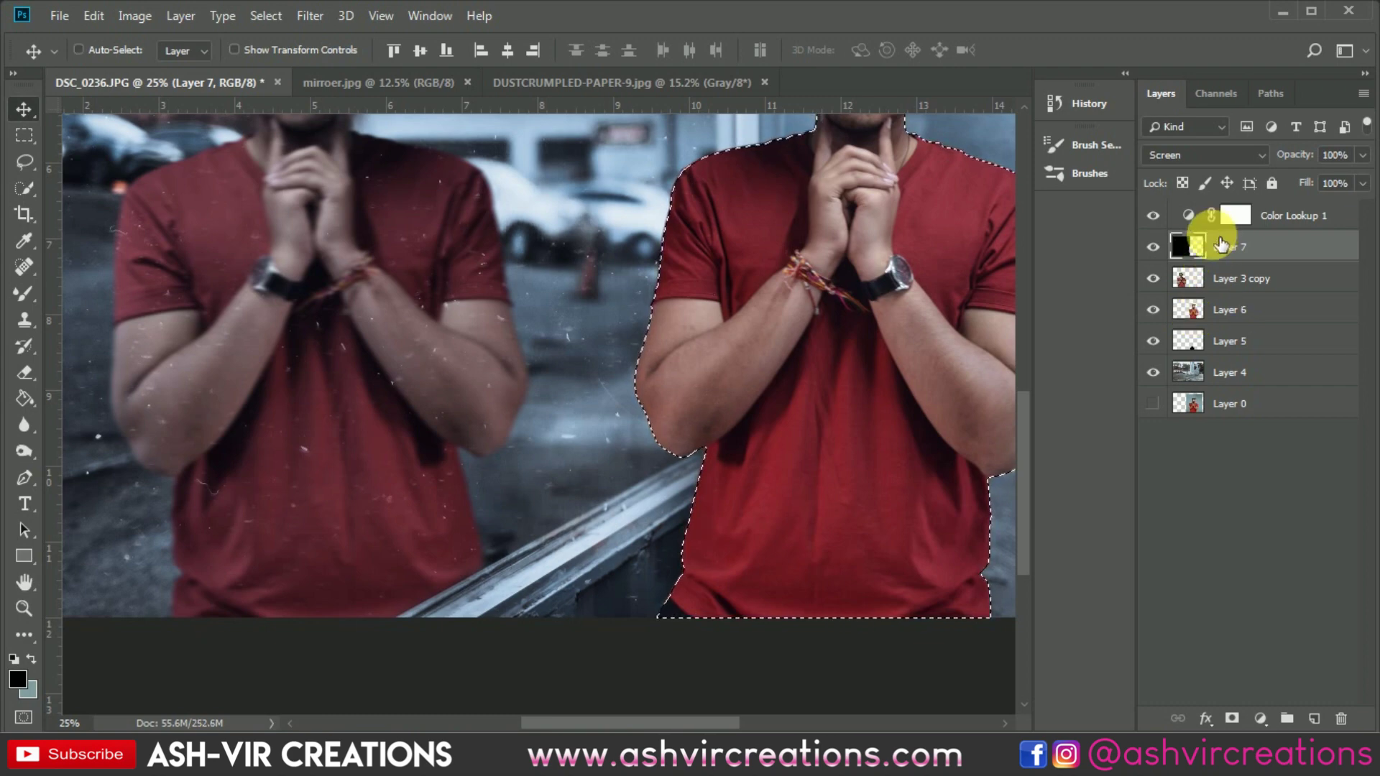
{"action": "key", "text": "ctrl+d"}
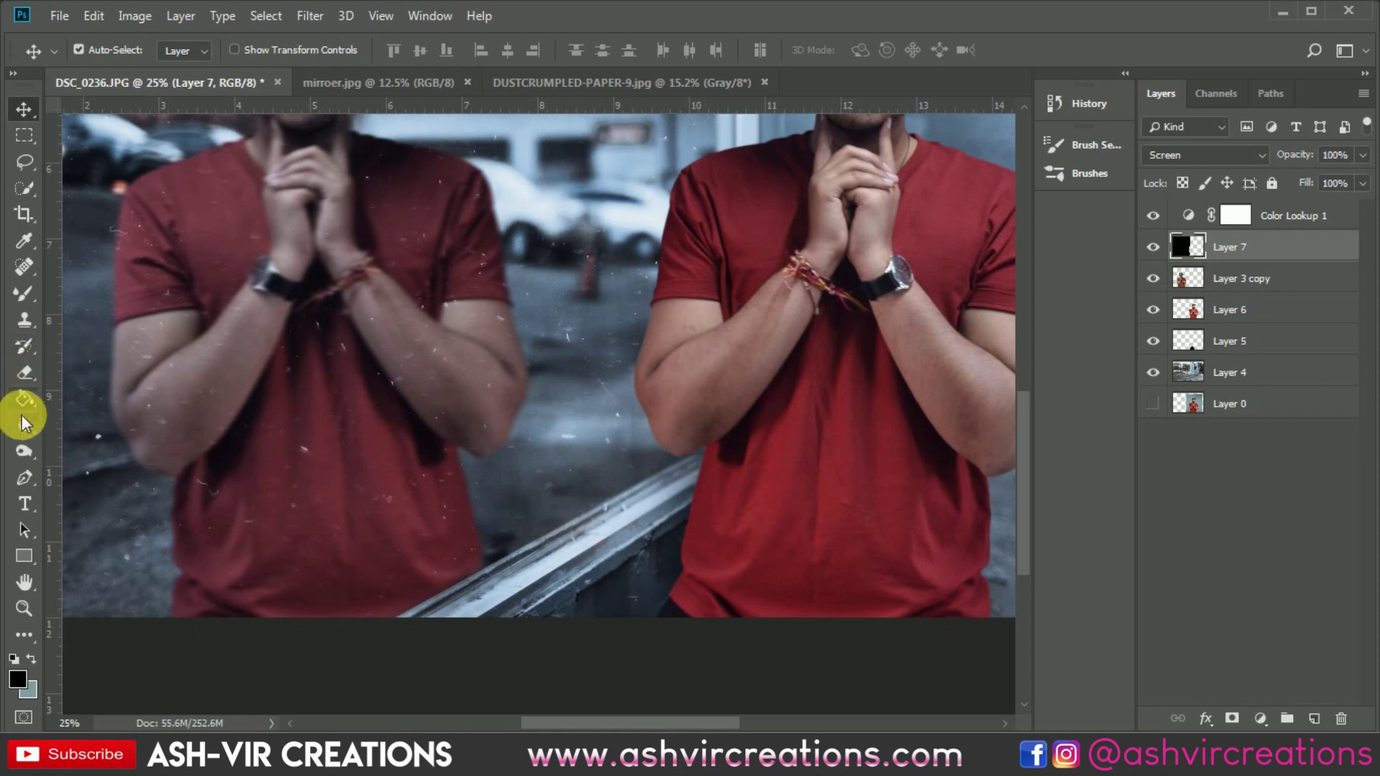
Partly erase the dust on the dark panel below the diagonal metal ledge with a 250 px eraser at 48% opacity
{"action": "left_click", "coordinate": [24, 372]}
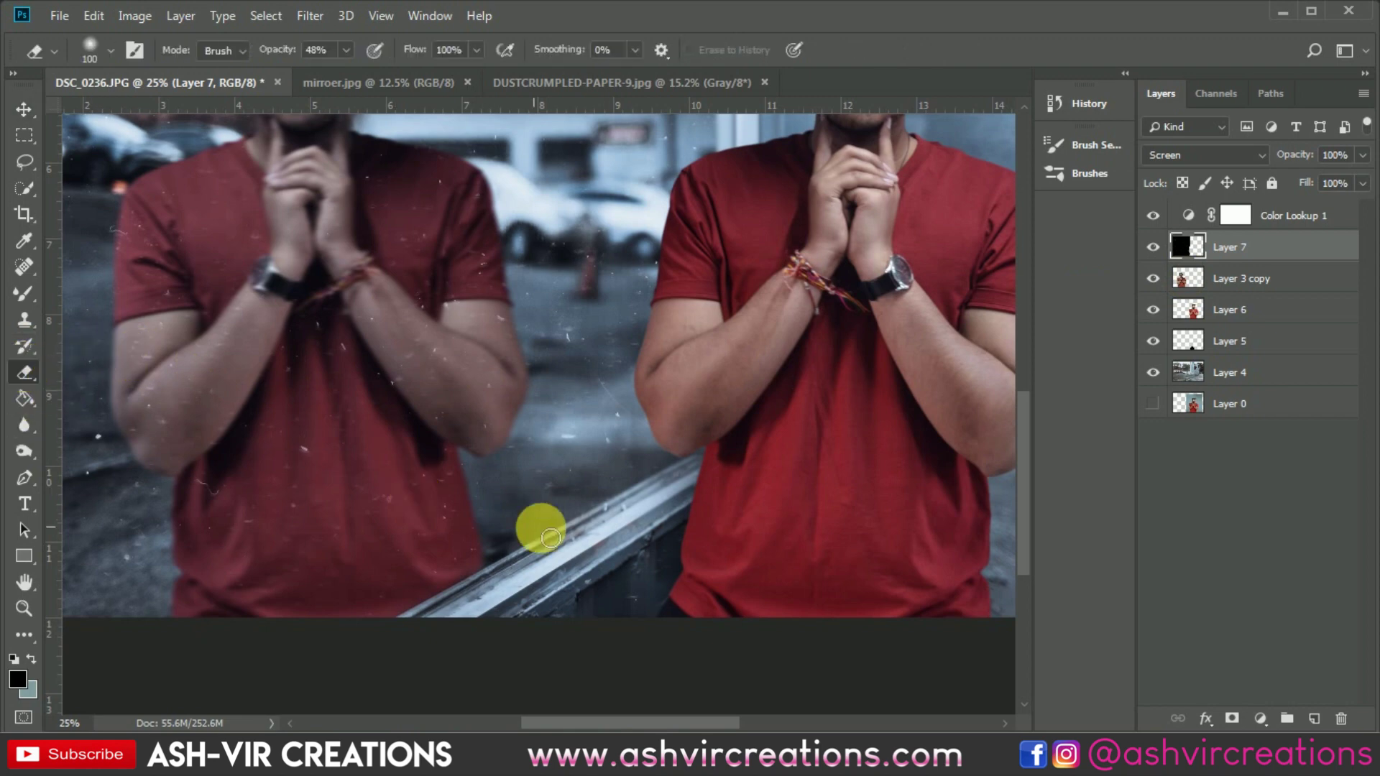
{"action": "scroll", "coordinate": [551, 538], "scroll_direction": "up", "scroll_amount": 4}
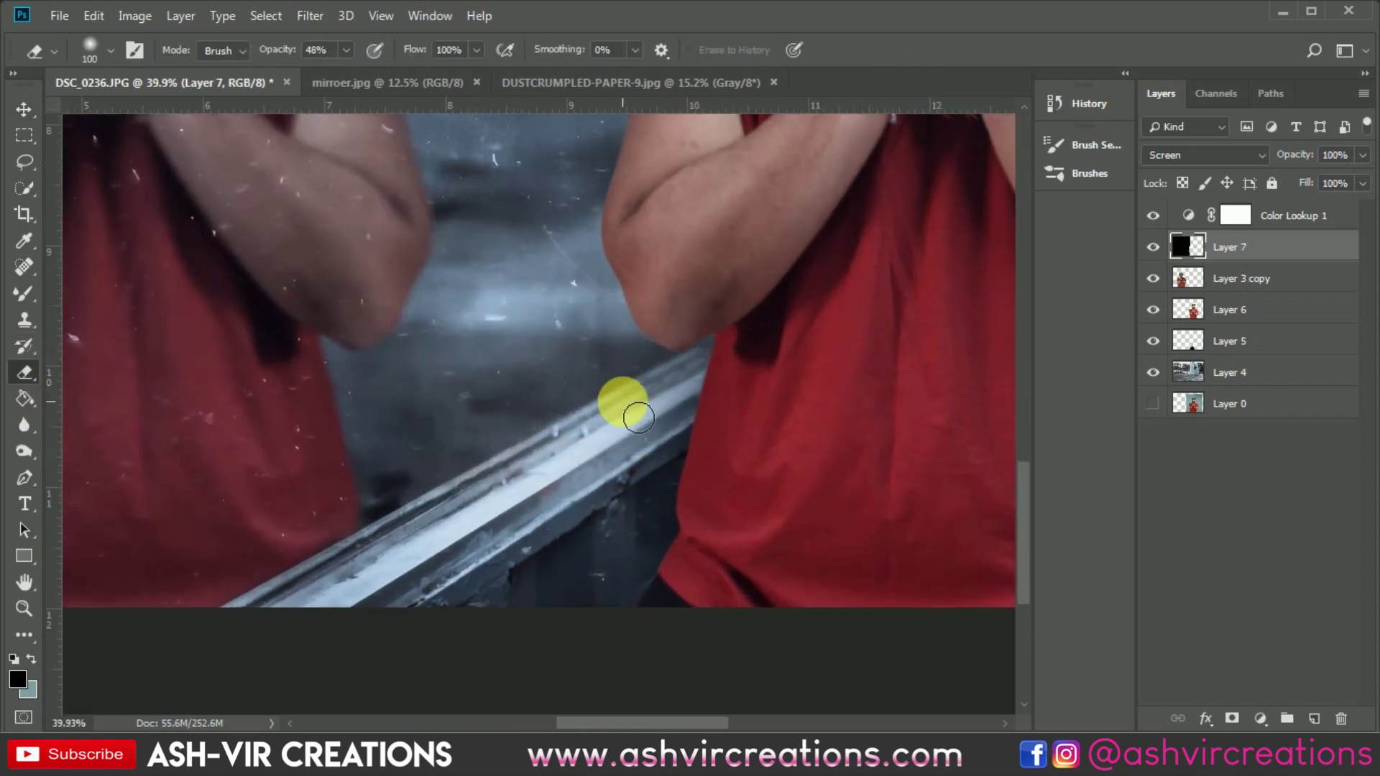
{"action": "key", "text": "bracketright"}
{"action": "key", "text": "bracketright"}
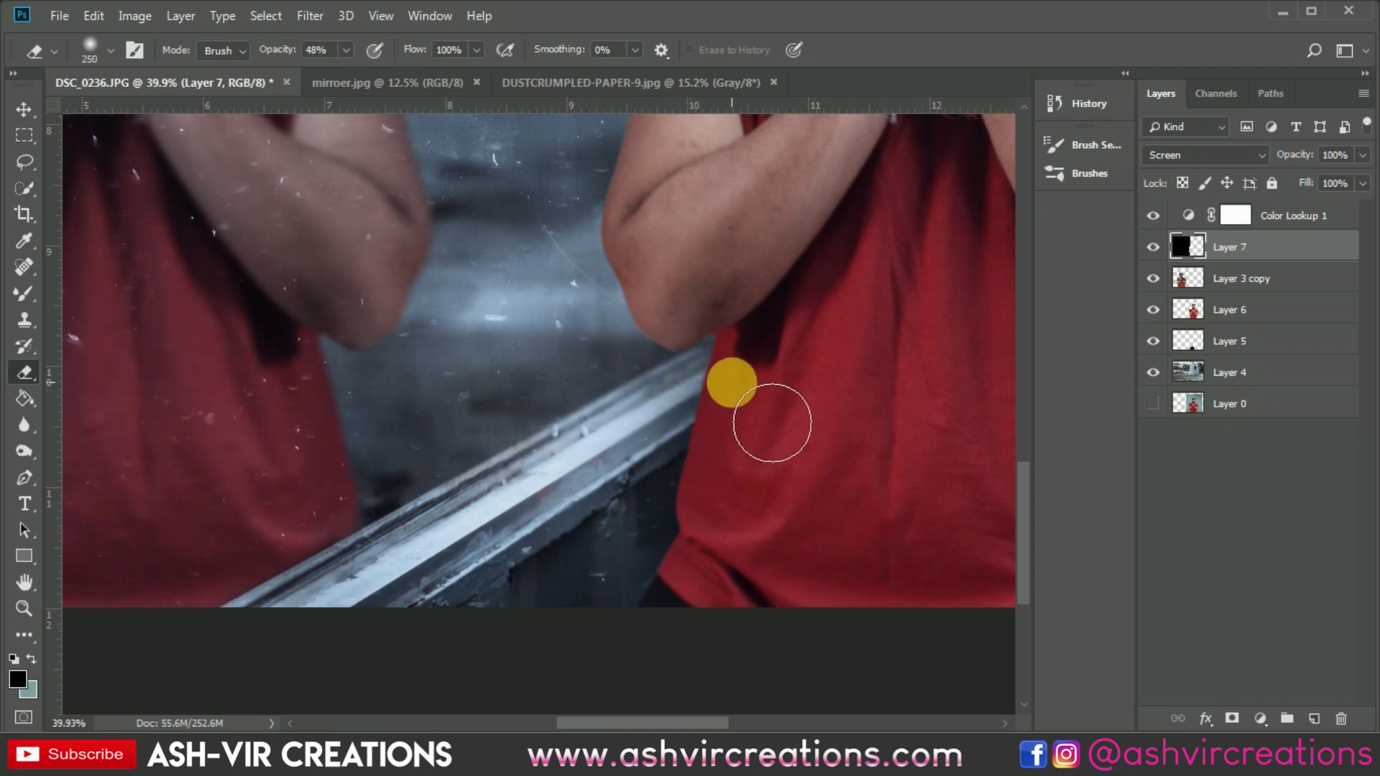
{"action": "right_click", "coordinate": [730, 382]}
{"action": "double_click", "coordinate": [869, 551]}
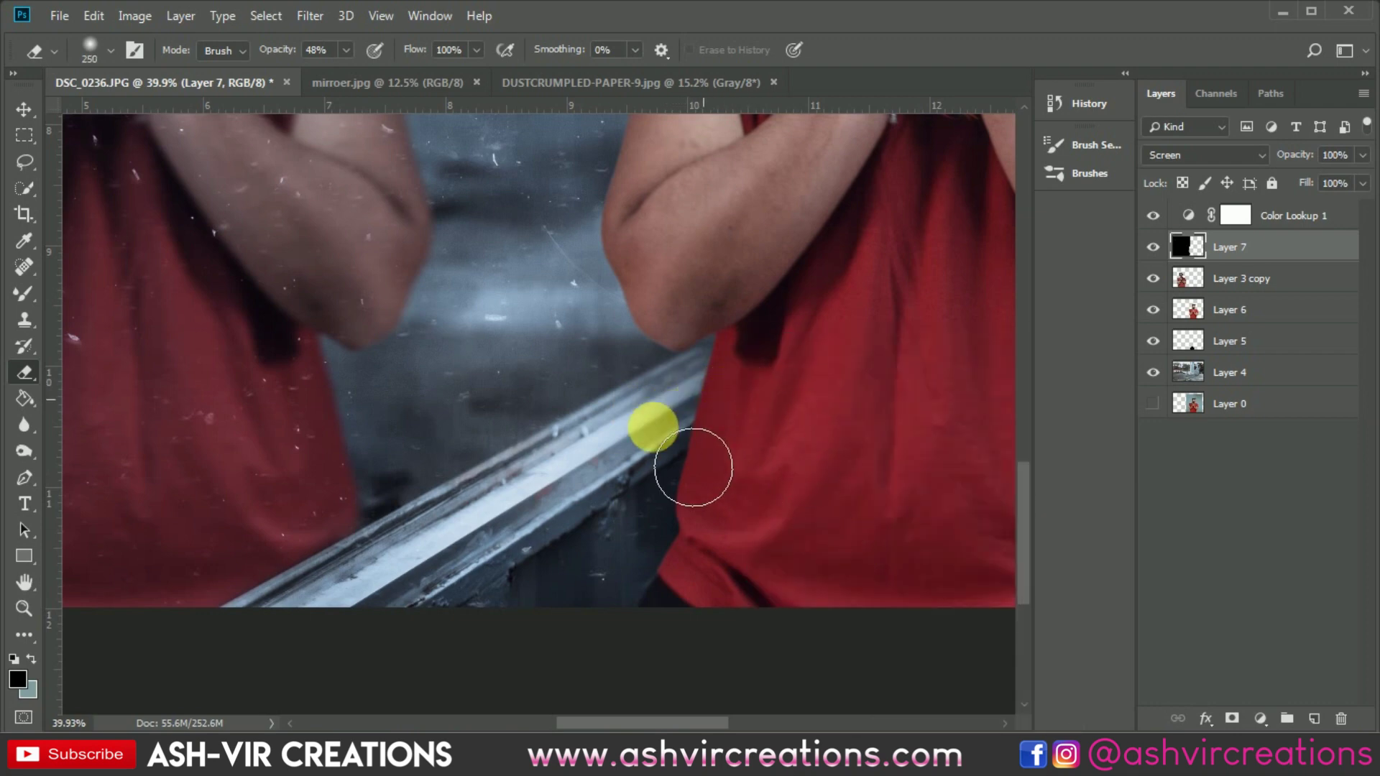
{"action": "mouse_move", "coordinate": [651, 428]}
{"action": "left_mouse_down"}
{"action": "mouse_move", "coordinate": [580, 466]}
{"action": "mouse_move", "coordinate": [641, 429]}
{"action": "mouse_move", "coordinate": [584, 569]}
{"action": "left_mouse_up"}
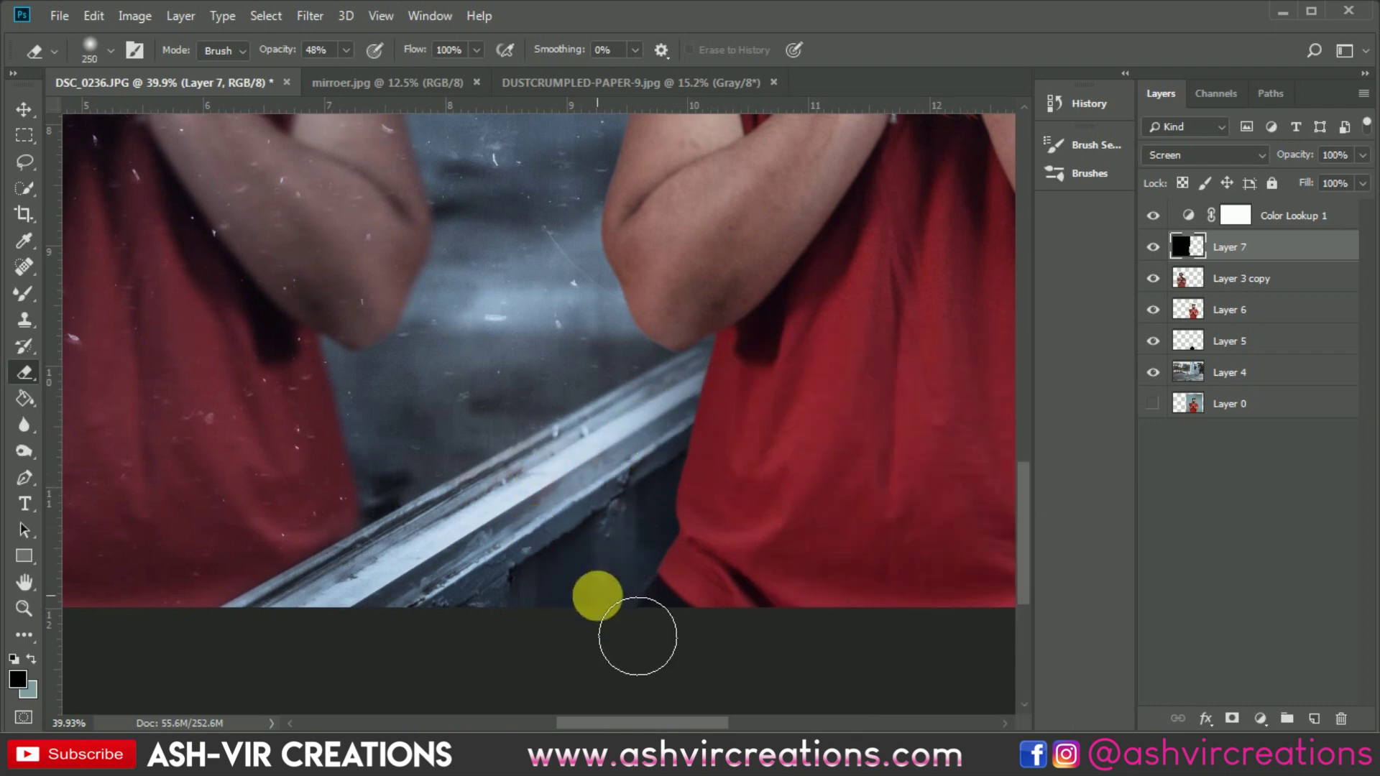
Raise the eraser opacity to 100% and erase the remaining dust along the metal ledge and the panel beneath it
{"action": "left_click_drag", "start_coordinate": [278, 47], "coordinate": [595, 47]}
{"action": "mouse_move", "coordinate": [763, 370]}
{"action": "left_mouse_down"}
{"action": "mouse_move", "coordinate": [577, 617]}
{"action": "mouse_move", "coordinate": [688, 454]}
{"action": "mouse_move", "coordinate": [659, 432]}
{"action": "mouse_move", "coordinate": [462, 540]}
{"action": "left_mouse_up"}
{"action": "mouse_move", "coordinate": [503, 580]}
{"action": "left_mouse_down"}
{"action": "mouse_move", "coordinate": [333, 653]}
{"action": "mouse_move", "coordinate": [622, 573]}
{"action": "mouse_move", "coordinate": [696, 646]}
{"action": "mouse_move", "coordinate": [687, 508]}
{"action": "mouse_move", "coordinate": [773, 397]}
{"action": "mouse_move", "coordinate": [573, 542]}
{"action": "mouse_move", "coordinate": [585, 524]}
{"action": "mouse_move", "coordinate": [570, 579]}
{"action": "mouse_move", "coordinate": [270, 635]}
{"action": "mouse_move", "coordinate": [769, 556]}
{"action": "mouse_move", "coordinate": [647, 548]}
{"action": "mouse_move", "coordinate": [667, 513]}
{"action": "left_mouse_up"}
{"action": "scroll", "coordinate": [544, 373], "scroll_direction": "down", "scroll_amount": 2}
{"action": "scroll", "coordinate": [545, 374], "scroll_direction": "down", "scroll_amount": 5}
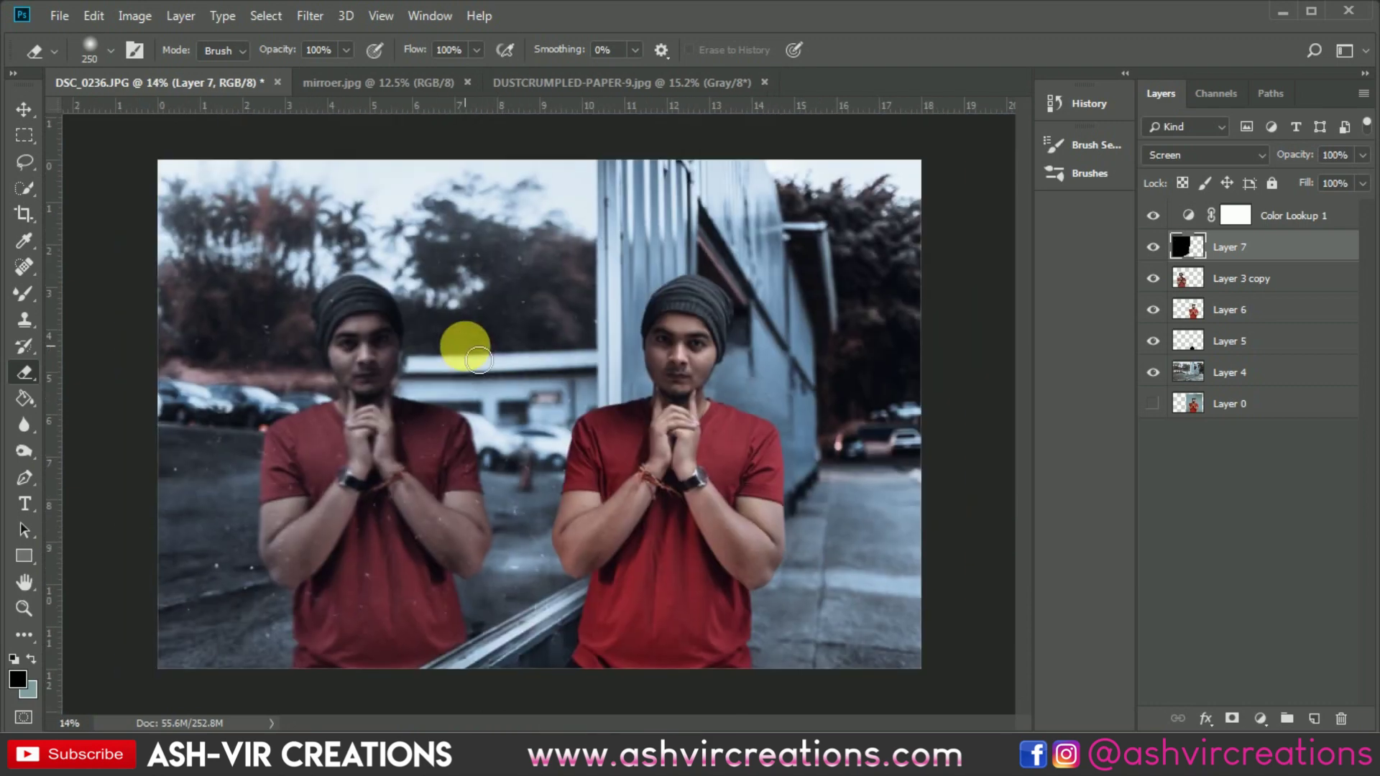
{"action": "mouse_move", "coordinate": [479, 359]}
{"action": "left_mouse_down"}
{"action": "mouse_move", "coordinate": [402, 383]}
{"action": "mouse_move", "coordinate": [429, 386]}
{"action": "left_mouse_up"}
{"action": "key", "text": "v"}
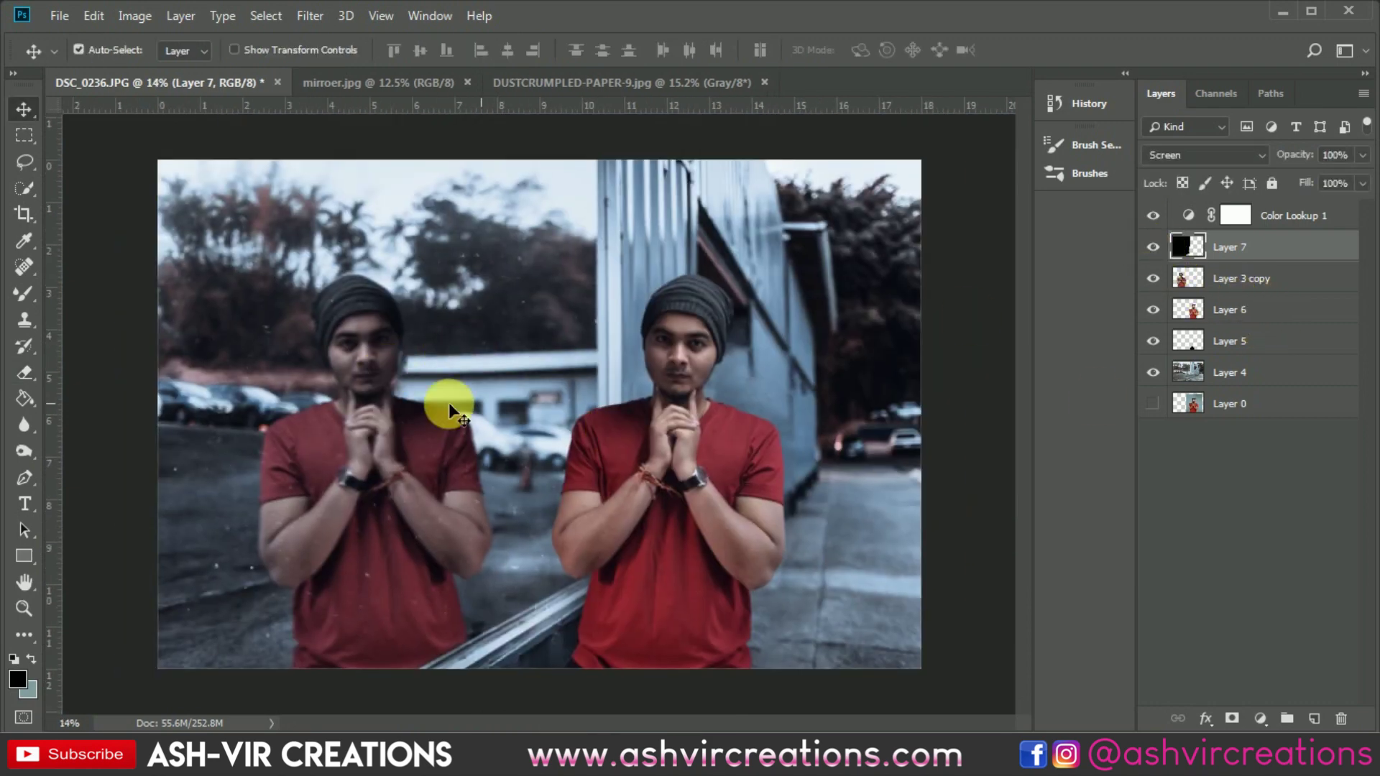
Examine the dust effect over the mirrored side and the sharp man's face, both up close and in the full image
{"action": "scroll", "coordinate": [329, 376], "scroll_direction": "up", "scroll_amount": 1}
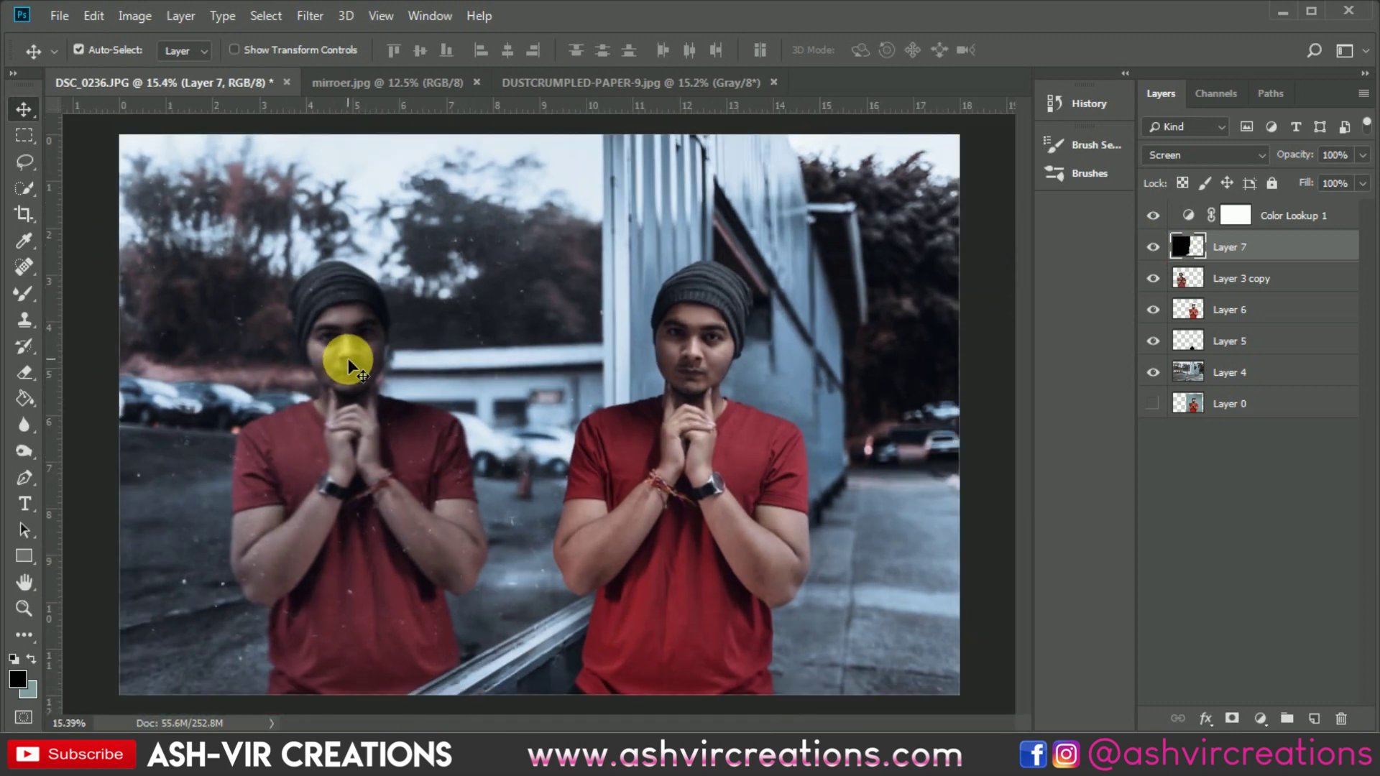
{"action": "left_click_drag", "start_coordinate": [347, 361], "coordinate": [443, 269]}
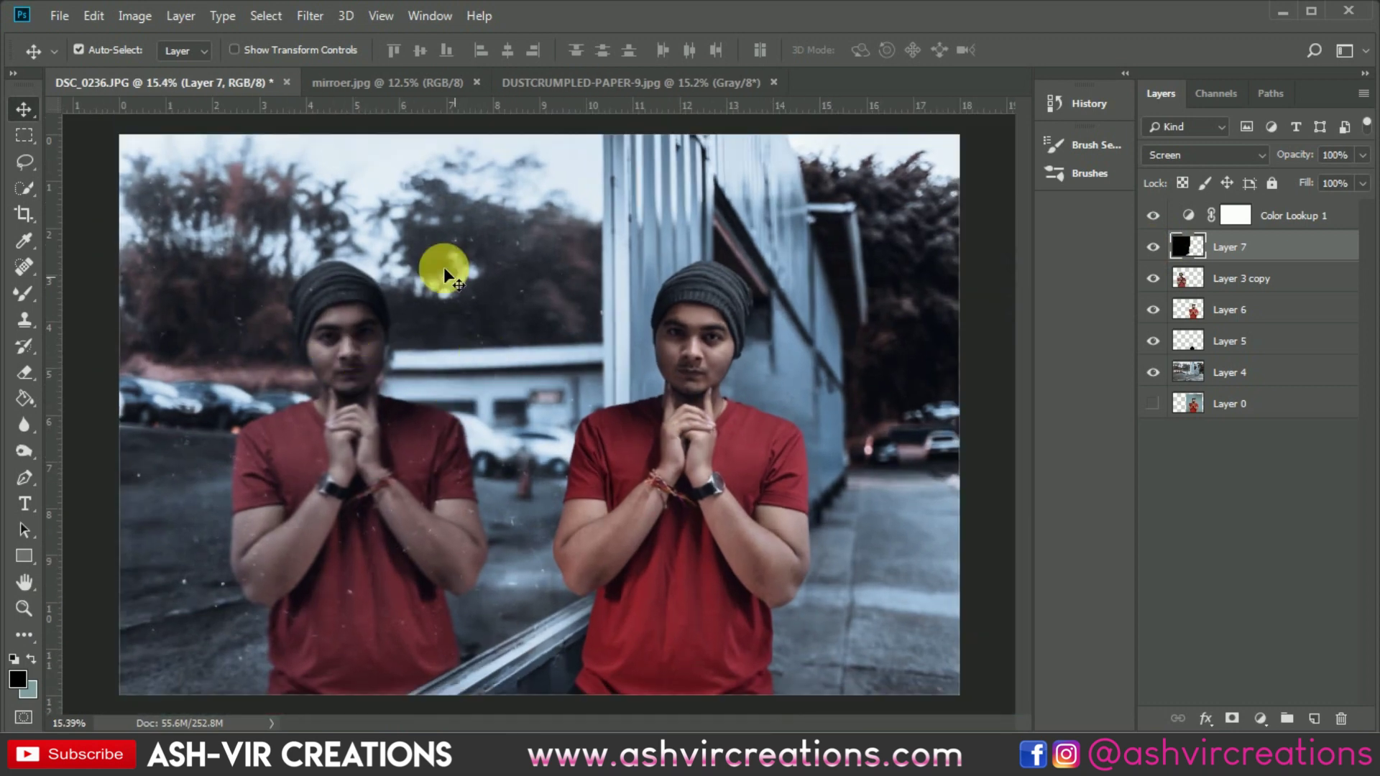
{"action": "scroll", "coordinate": [408, 286], "scroll_direction": "up", "scroll_amount": 5}
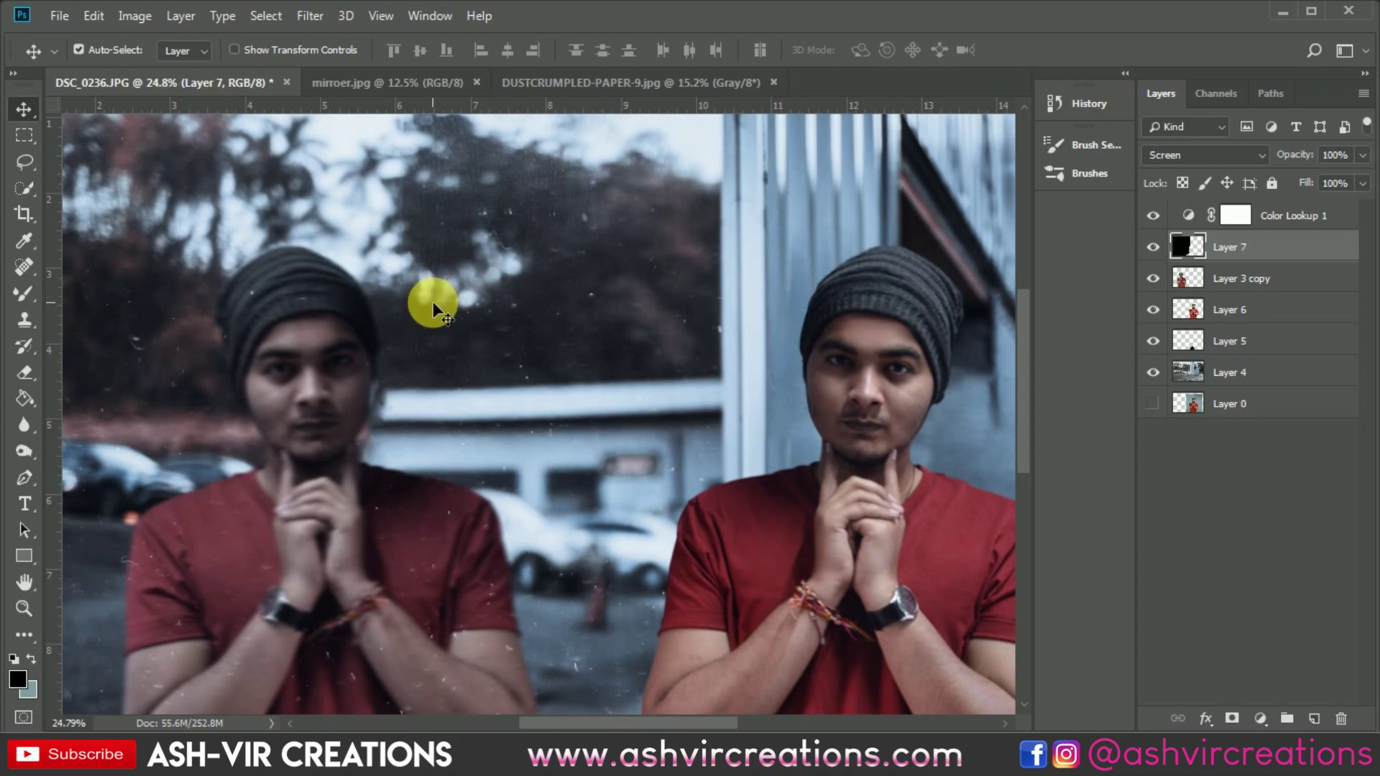
{"action": "scroll", "coordinate": [432, 300], "scroll_direction": "down", "scroll_amount": 5}
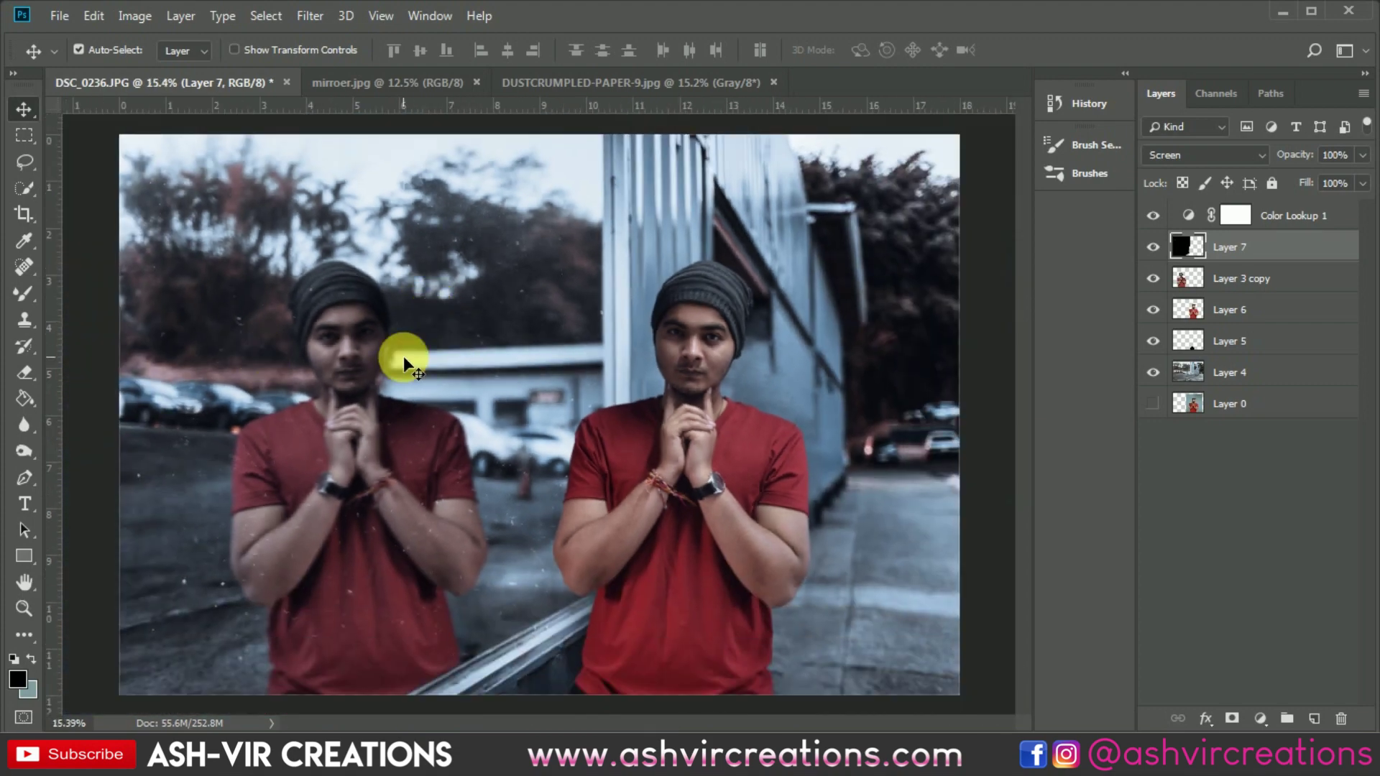
{"action": "scroll", "coordinate": [434, 330], "scroll_direction": "down", "scroll_amount": 2}
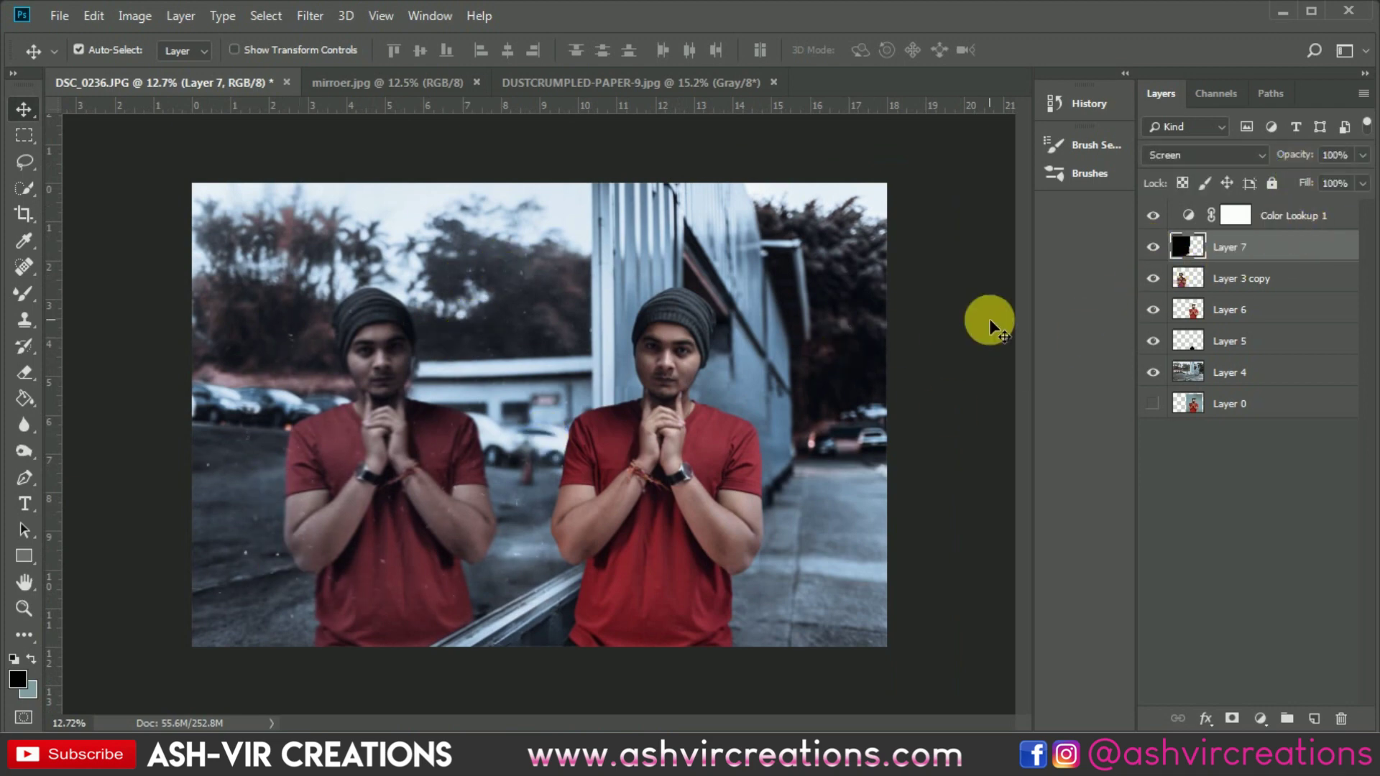
{"action": "scroll", "coordinate": [672, 345], "scroll_direction": "up", "scroll_amount": 5}
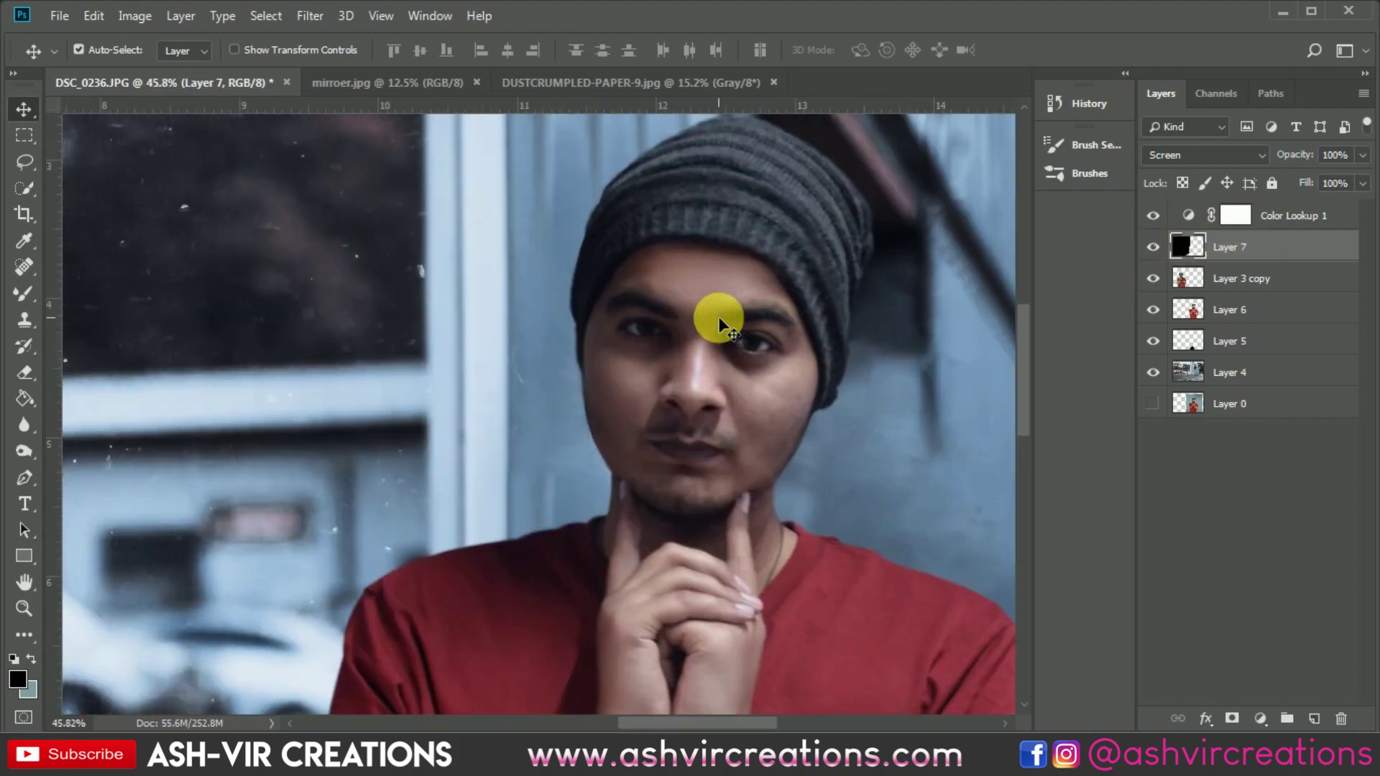
{"action": "scroll", "coordinate": [718, 317], "scroll_direction": "down", "scroll_amount": 4}
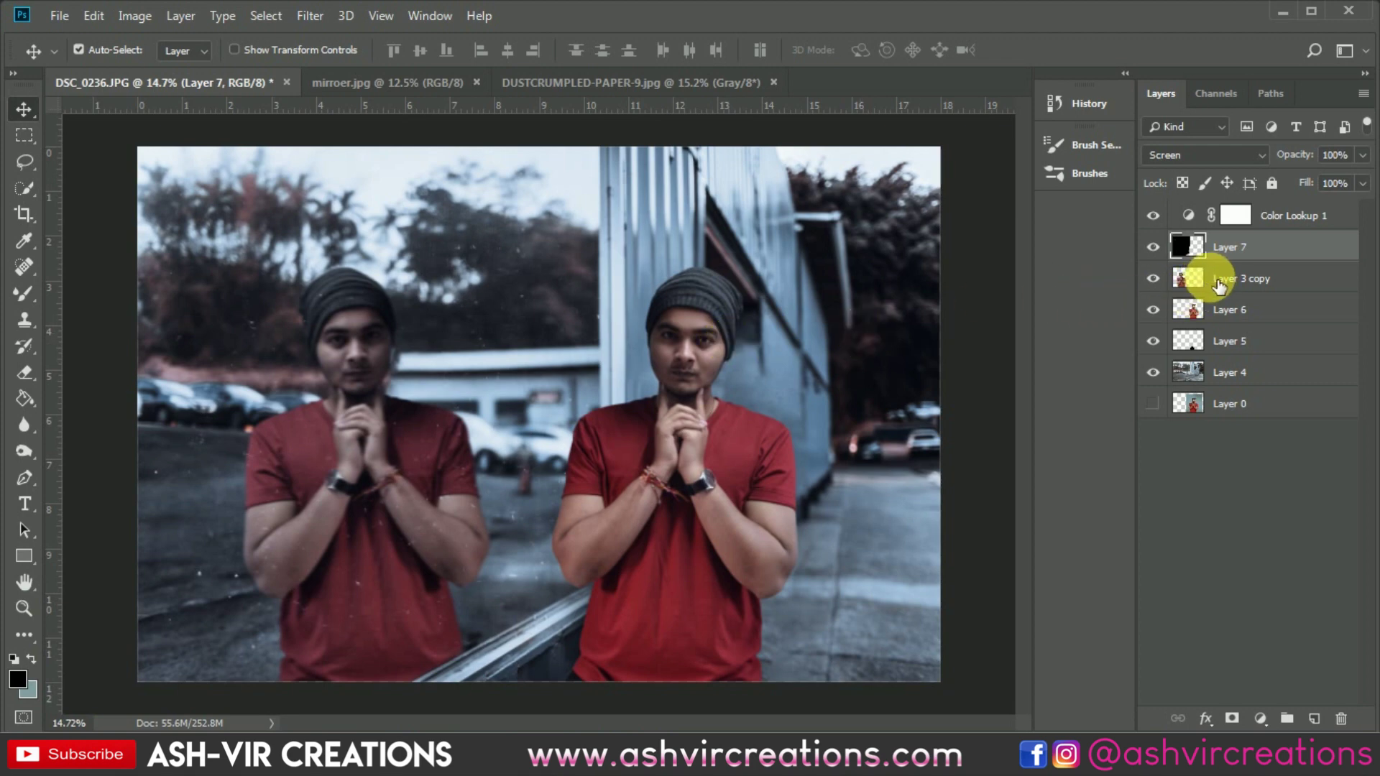
Merge all layers from Color Lookup 1 down through Layer 4 into one layer, leaving Layer 0 separate
{"action": "left_click", "coordinate": [1277, 221]}
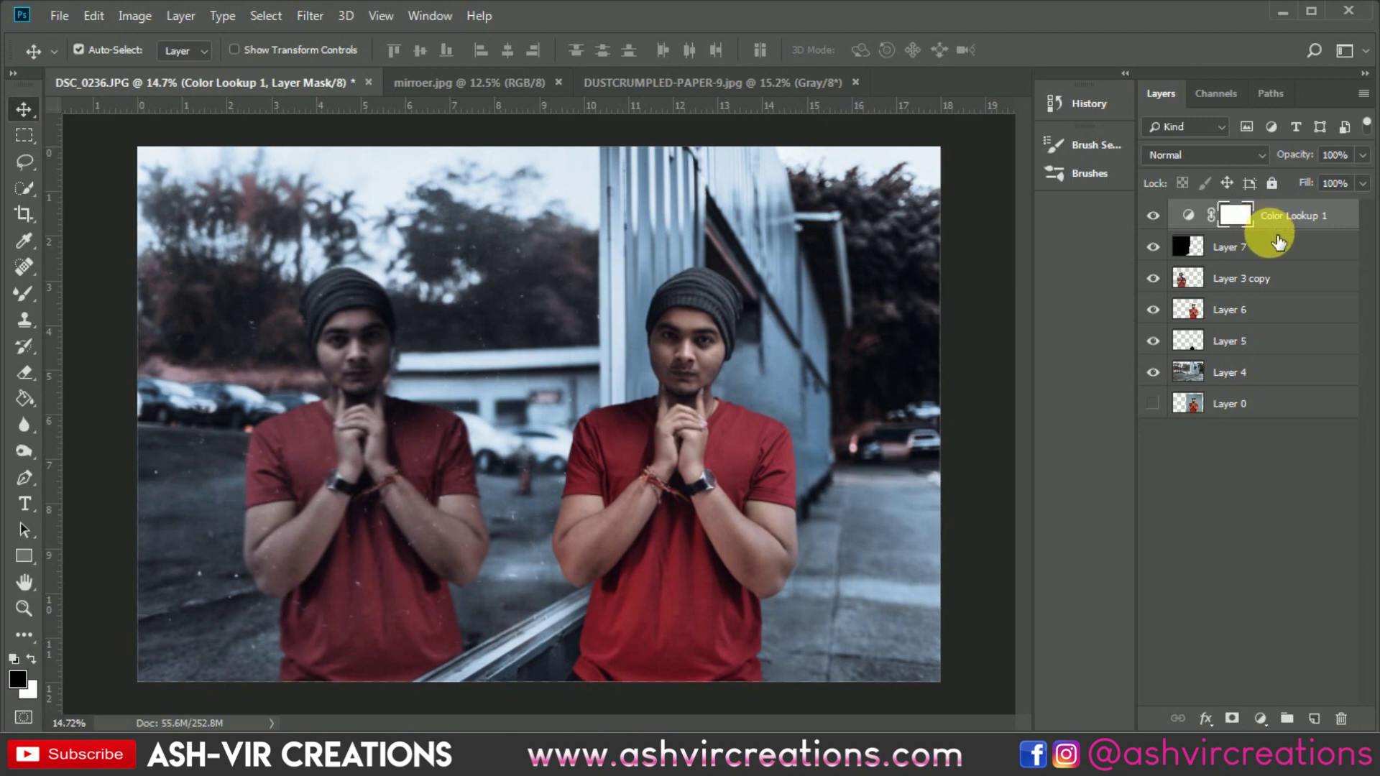
{"action": "left_click", "coordinate": [1254, 373], "text": "shift"}
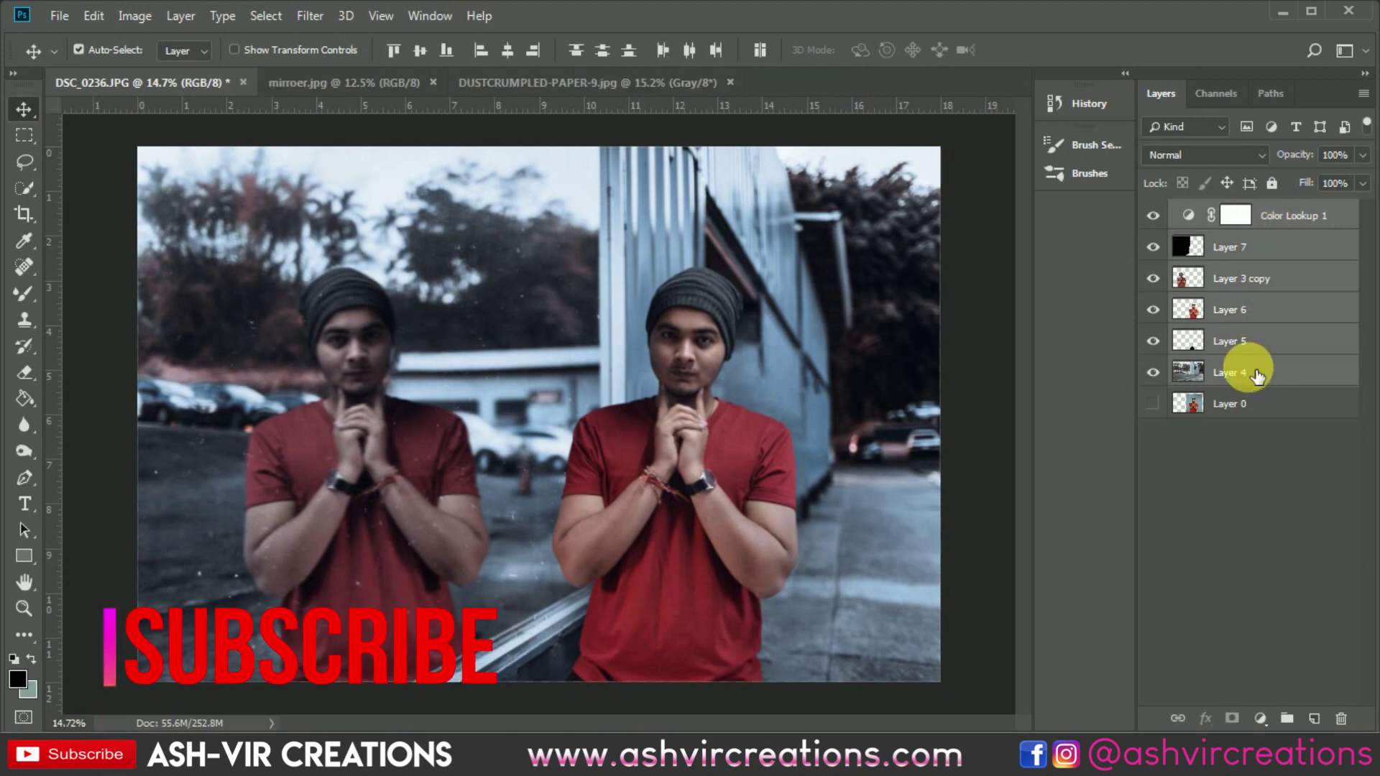
{"action": "right_click", "coordinate": [1256, 375]}
{"action": "left_click", "coordinate": [1046, 562]}
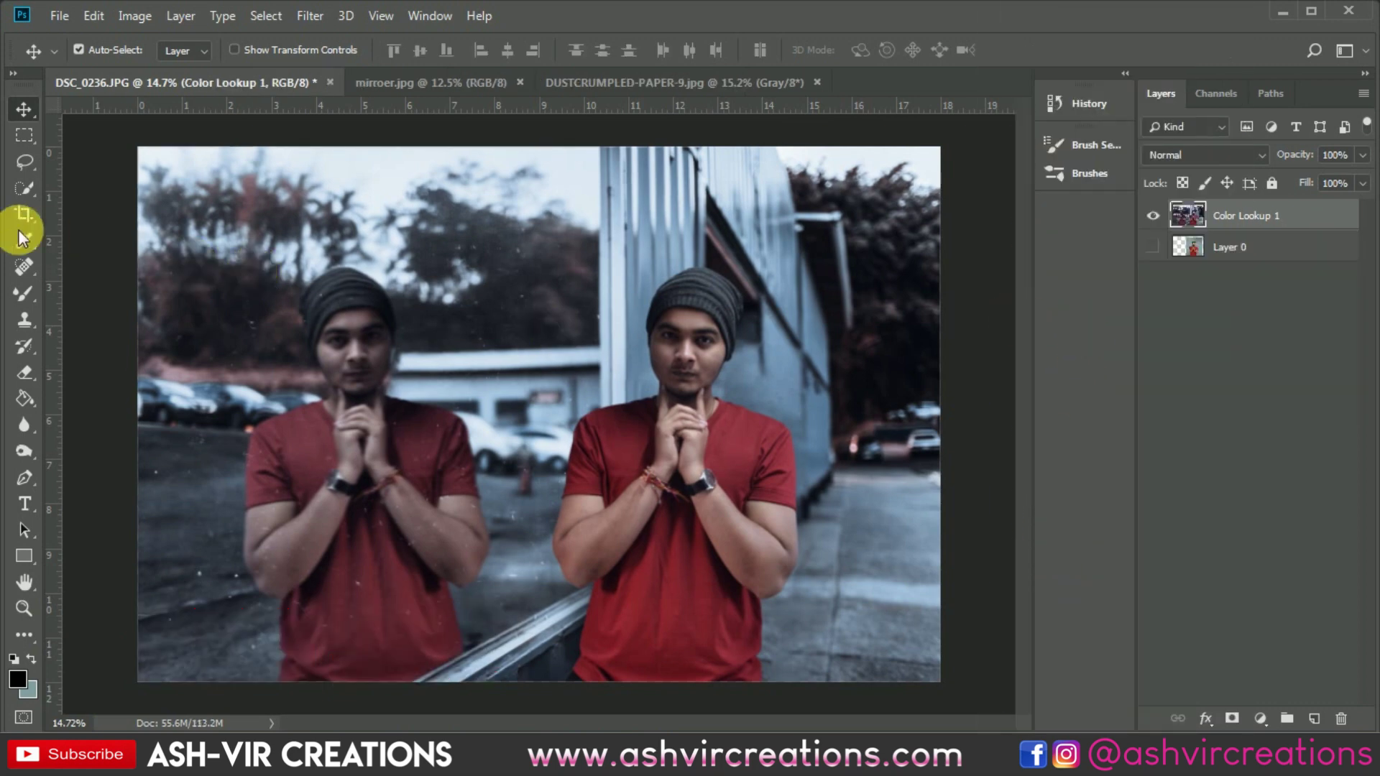
Crop the document to its current canvas bounds with Delete Cropped Pixels on to discard the overhanging image areas
{"action": "left_click", "coordinate": [30, 207]}
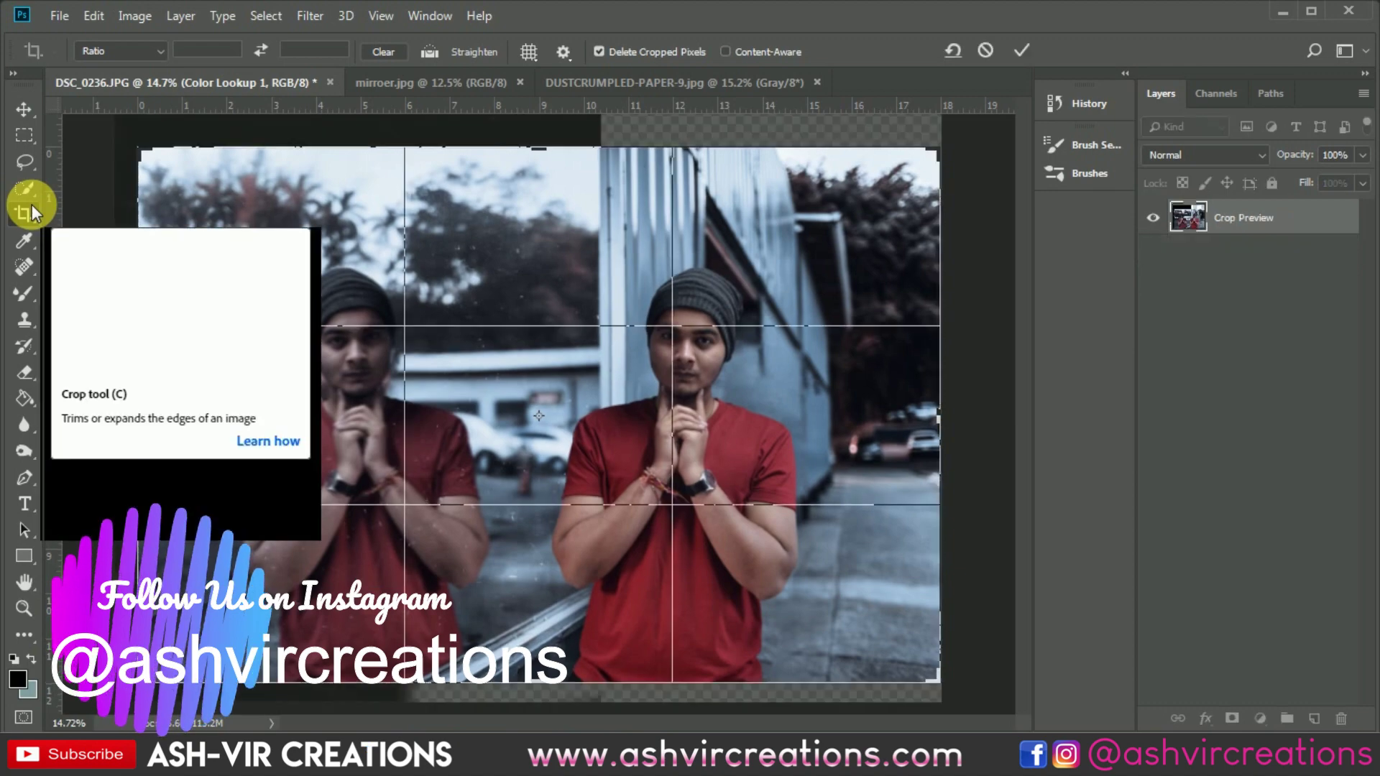
{"action": "key", "text": "Return"}
{"action": "key", "text": "v"}
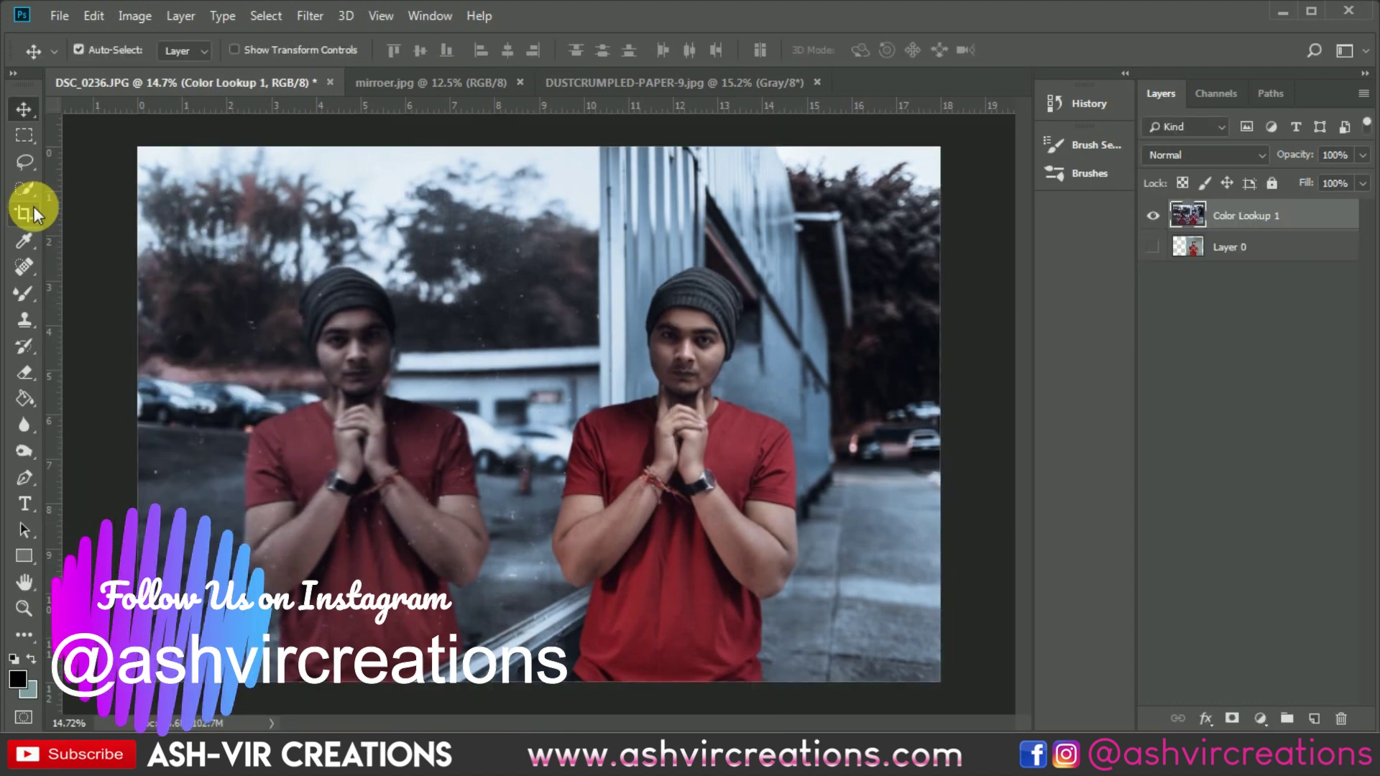
Grade the merged layer with the Camera Raw Filter: Contrast +2, Highlights -9, Shadows +15, Whites +11, Blacks +18, Clarity +3 and Vibrance +2
{"action": "scroll", "coordinate": [424, 243], "scroll_direction": "down", "scroll_amount": 1}
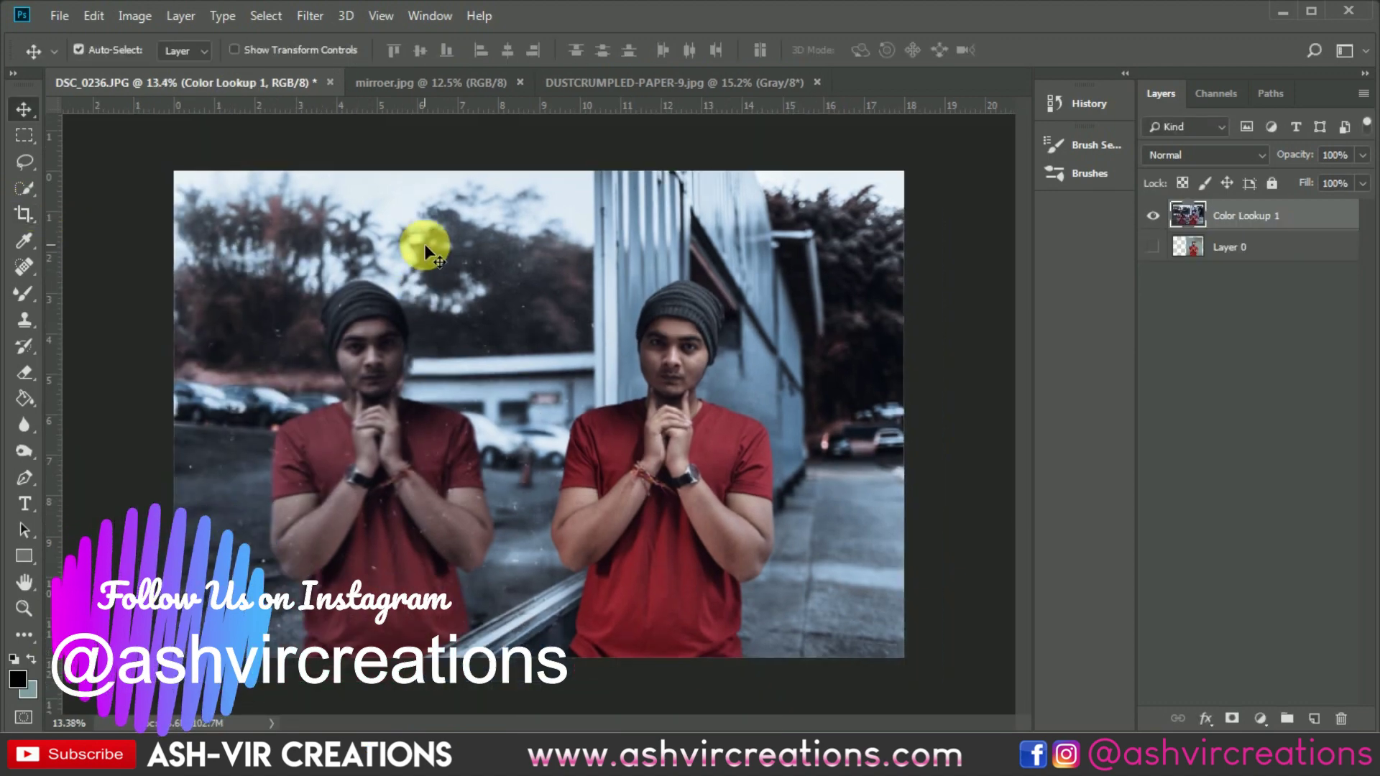
{"action": "left_click", "coordinate": [307, 15]}
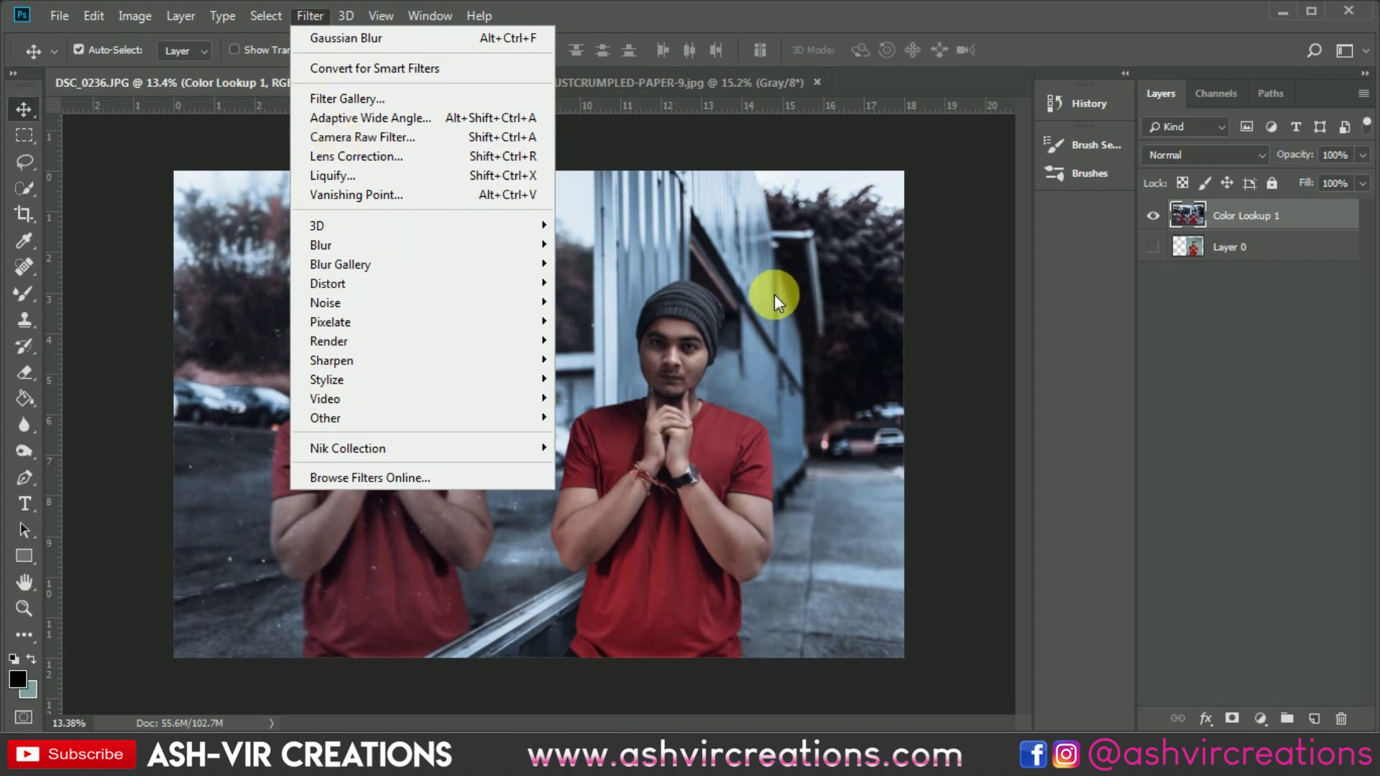
{"action": "key", "text": "shift+ctrl+a"}
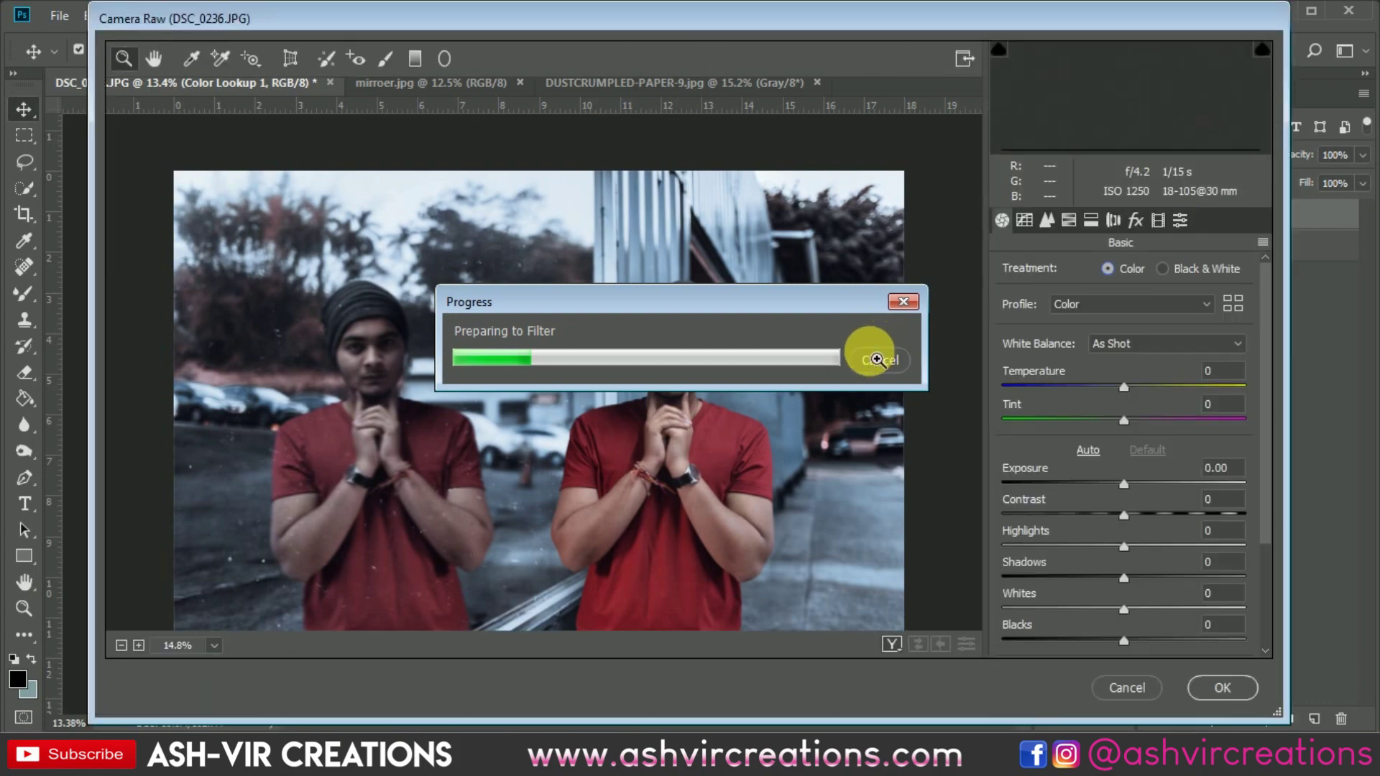
{"action": "left_click", "coordinate": [871, 348]}
{"action": "scroll", "coordinate": [821, 352], "scroll_direction": "down", "scroll_amount": 5}
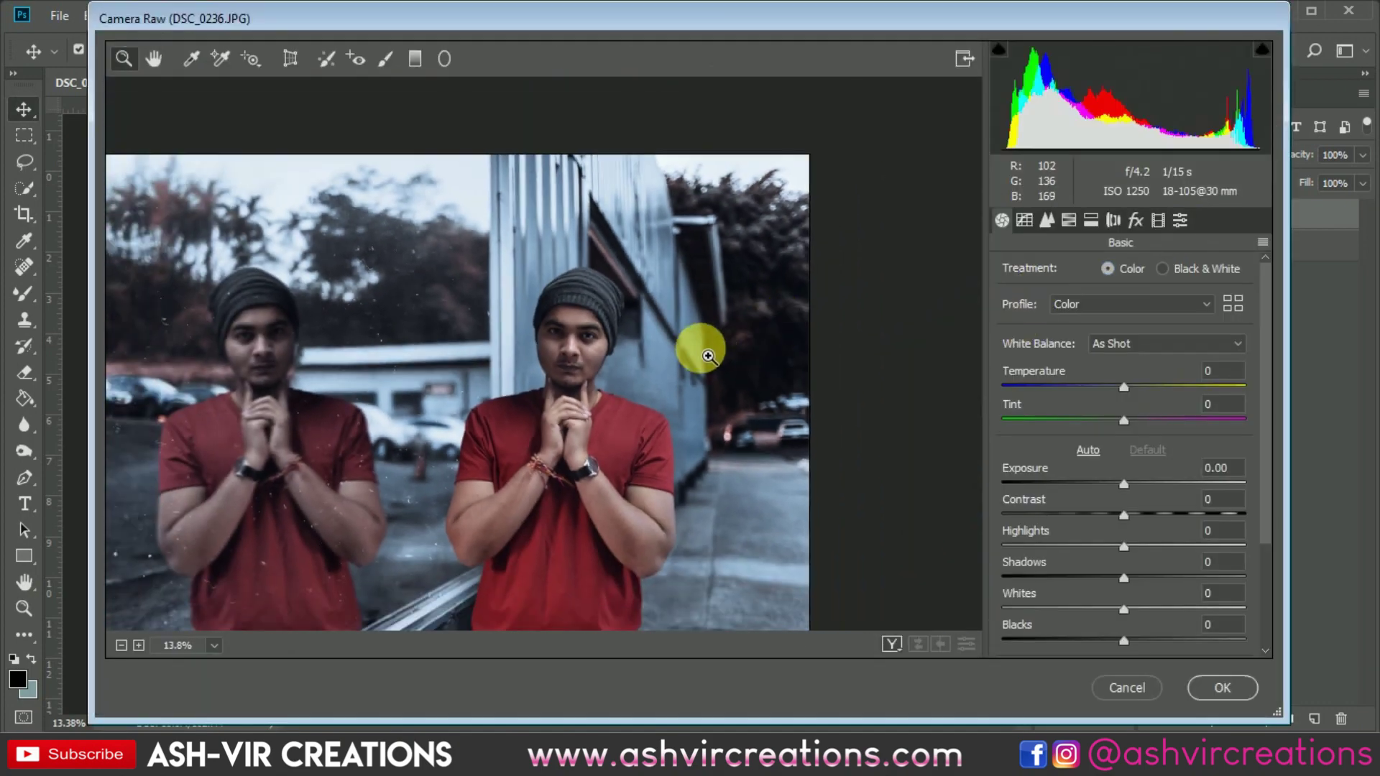
{"action": "left_click_drag", "start_coordinate": [709, 357], "coordinate": [805, 317]}
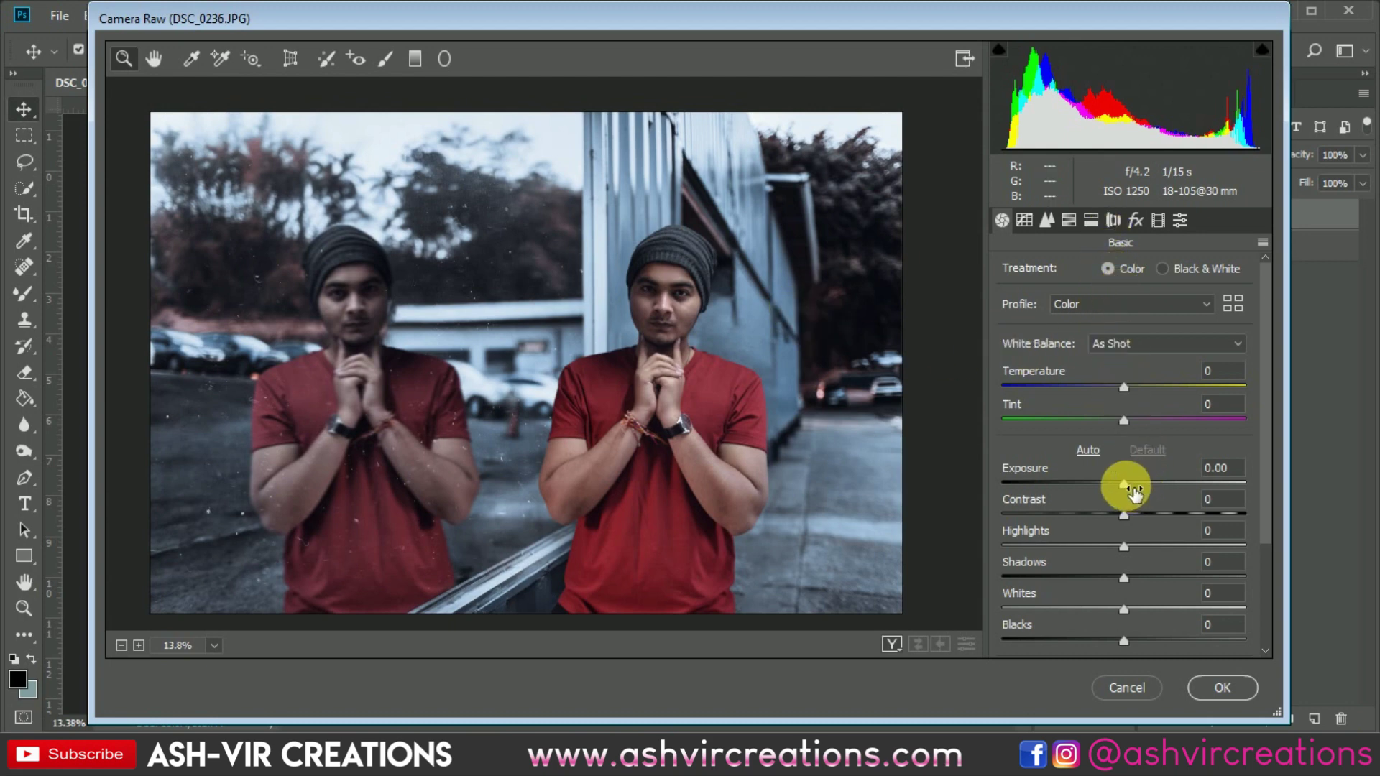
{"action": "left_click_drag", "start_coordinate": [1128, 519], "coordinate": [1112, 549]}
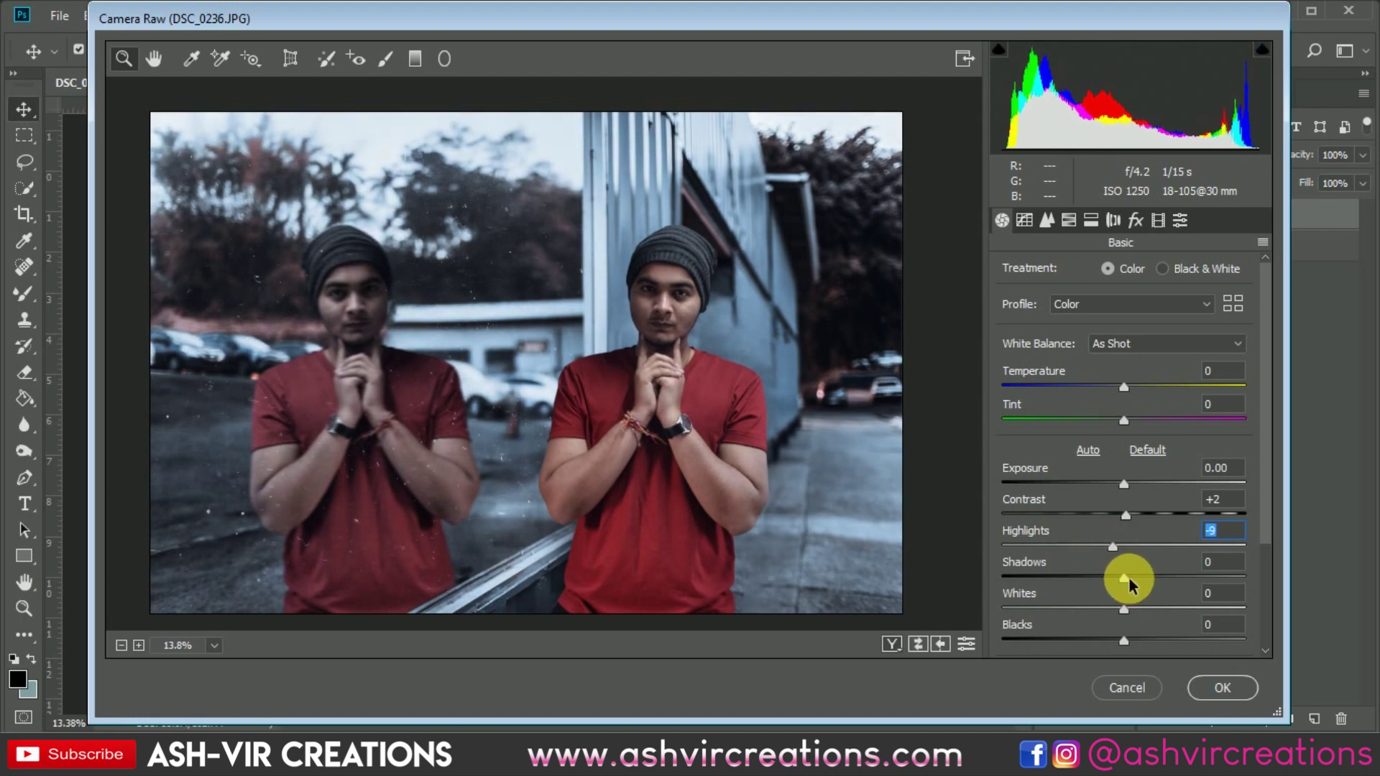
{"action": "mouse_move", "coordinate": [1128, 578]}
{"action": "left_mouse_down"}
{"action": "mouse_move", "coordinate": [1303, 575]}
{"action": "mouse_move", "coordinate": [1085, 573]}
{"action": "mouse_move", "coordinate": [1199, 587]}
{"action": "mouse_move", "coordinate": [1133, 585]}
{"action": "mouse_move", "coordinate": [1161, 590]}
{"action": "mouse_move", "coordinate": [1145, 591]}
{"action": "left_mouse_up"}
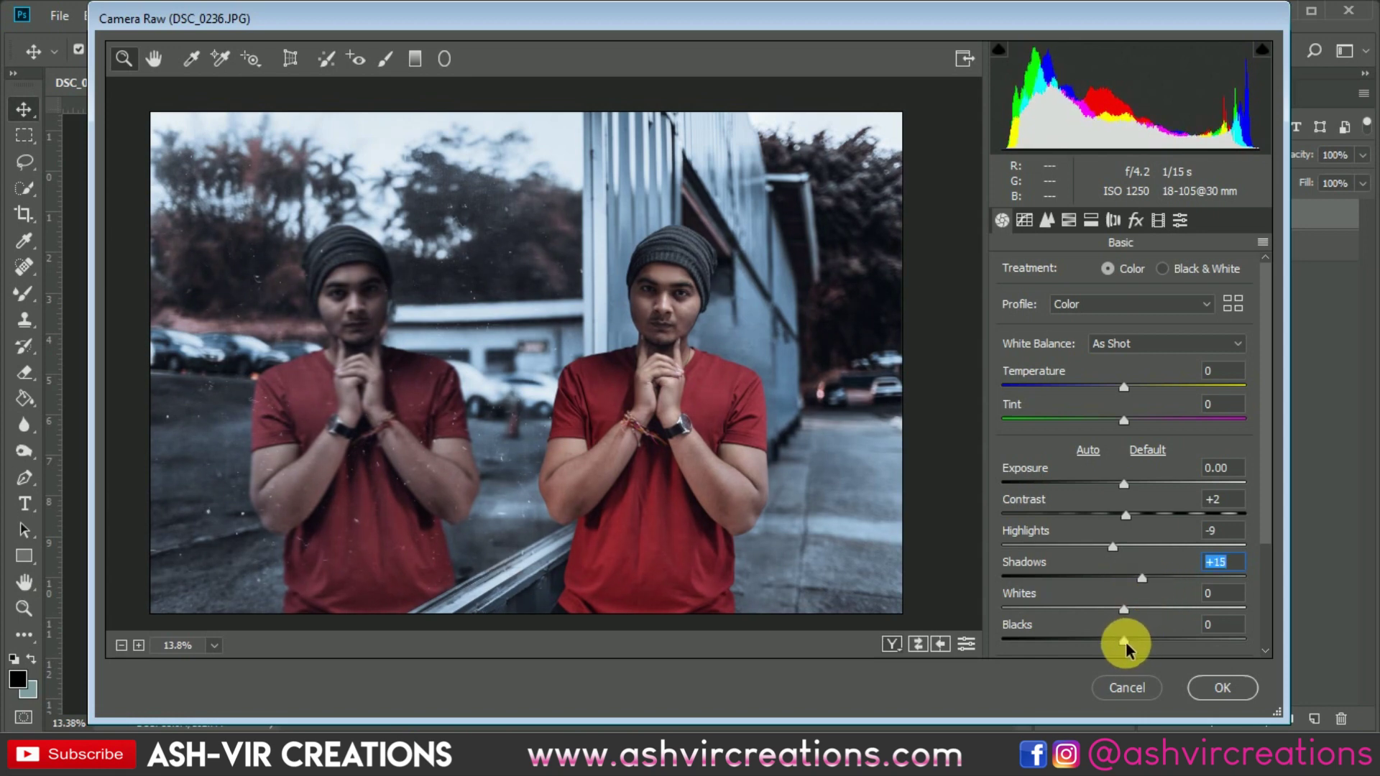
{"action": "left_click_drag", "start_coordinate": [1124, 641], "coordinate": [1143, 612]}
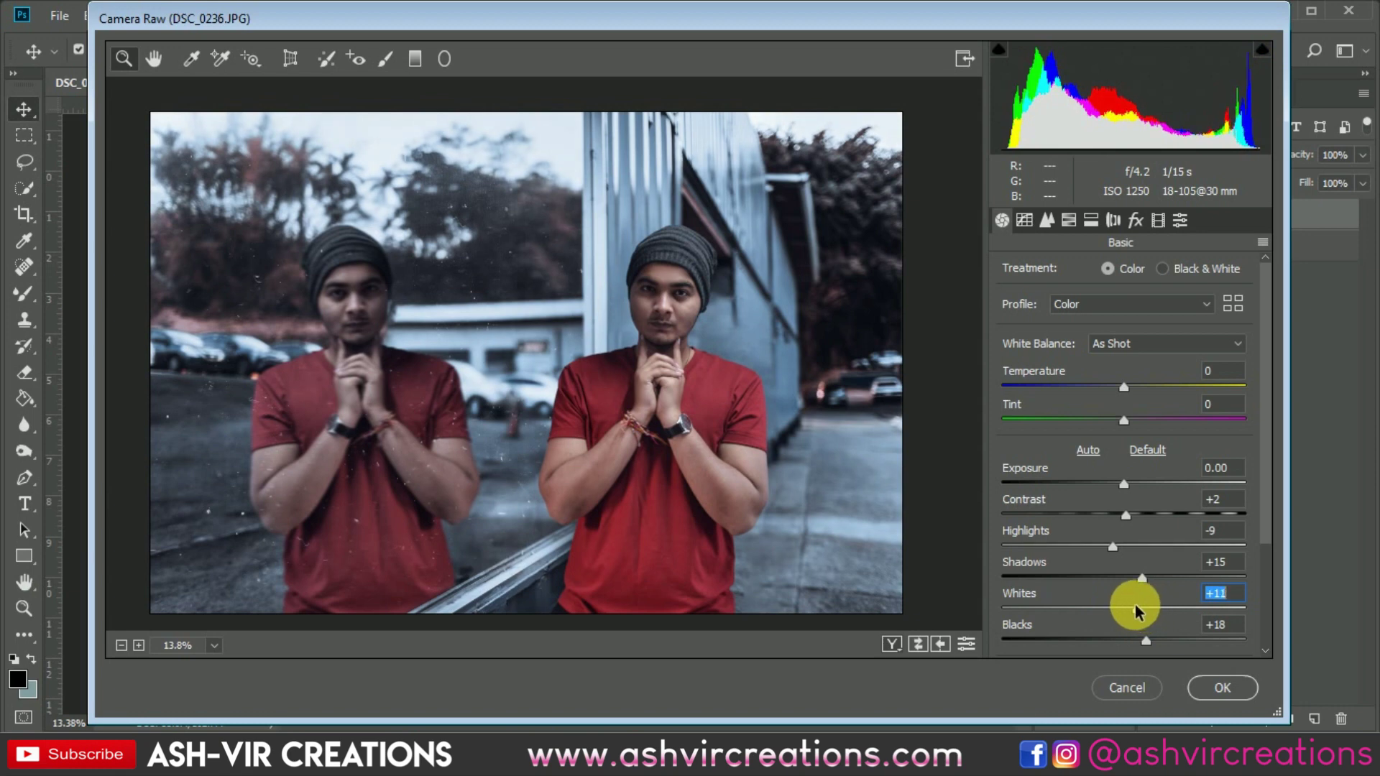
{"action": "scroll", "coordinate": [1222, 596], "scroll_direction": "down", "scroll_amount": 4}
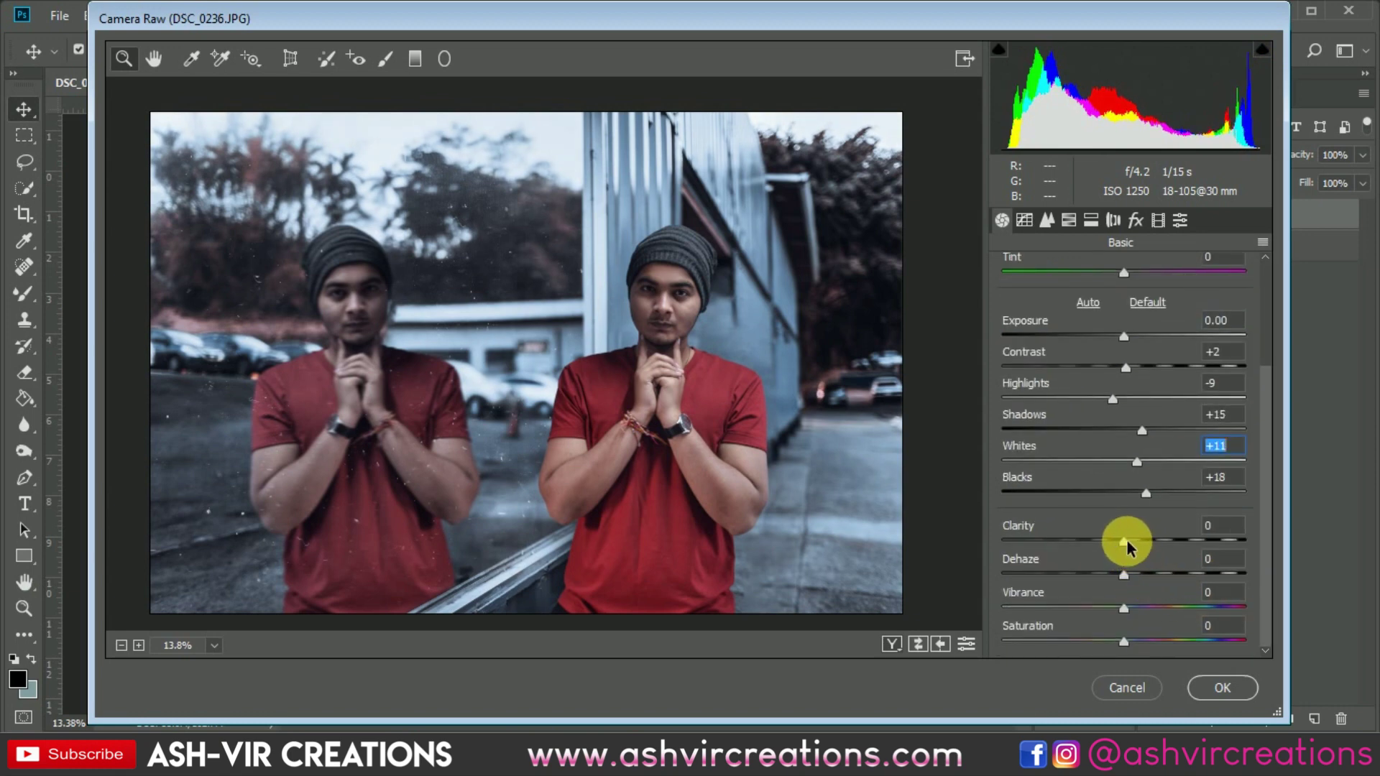
{"action": "mouse_move", "coordinate": [1127, 543]}
{"action": "left_mouse_down"}
{"action": "mouse_move", "coordinate": [1158, 539]}
{"action": "mouse_move", "coordinate": [1121, 539]}
{"action": "mouse_move", "coordinate": [1131, 546]}
{"action": "left_mouse_up"}
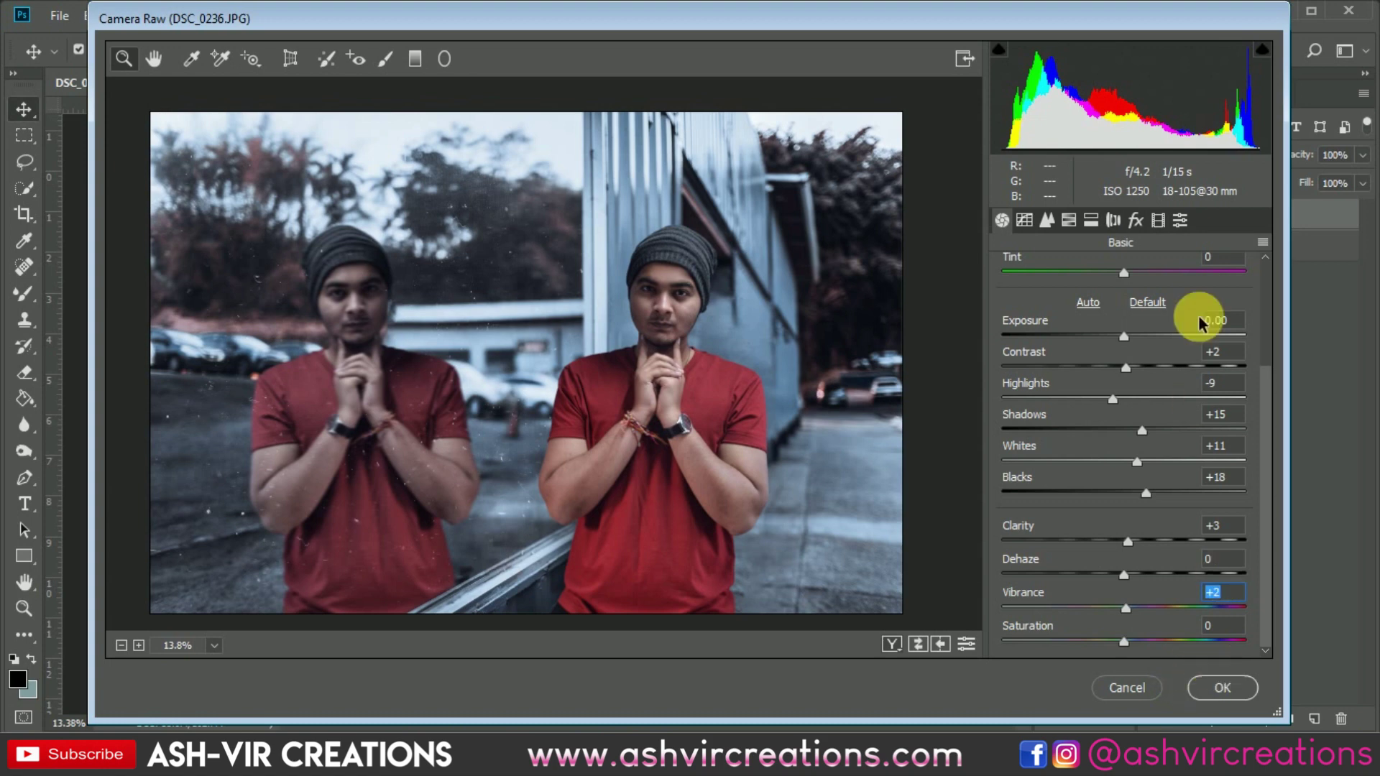
Add a Highlight Priority post-crop vignette with Amount -21, Midpoint 40, Roundness -21 and Feather 60, and apply the Camera Raw Filter
{"action": "left_click", "coordinate": [1142, 223]}
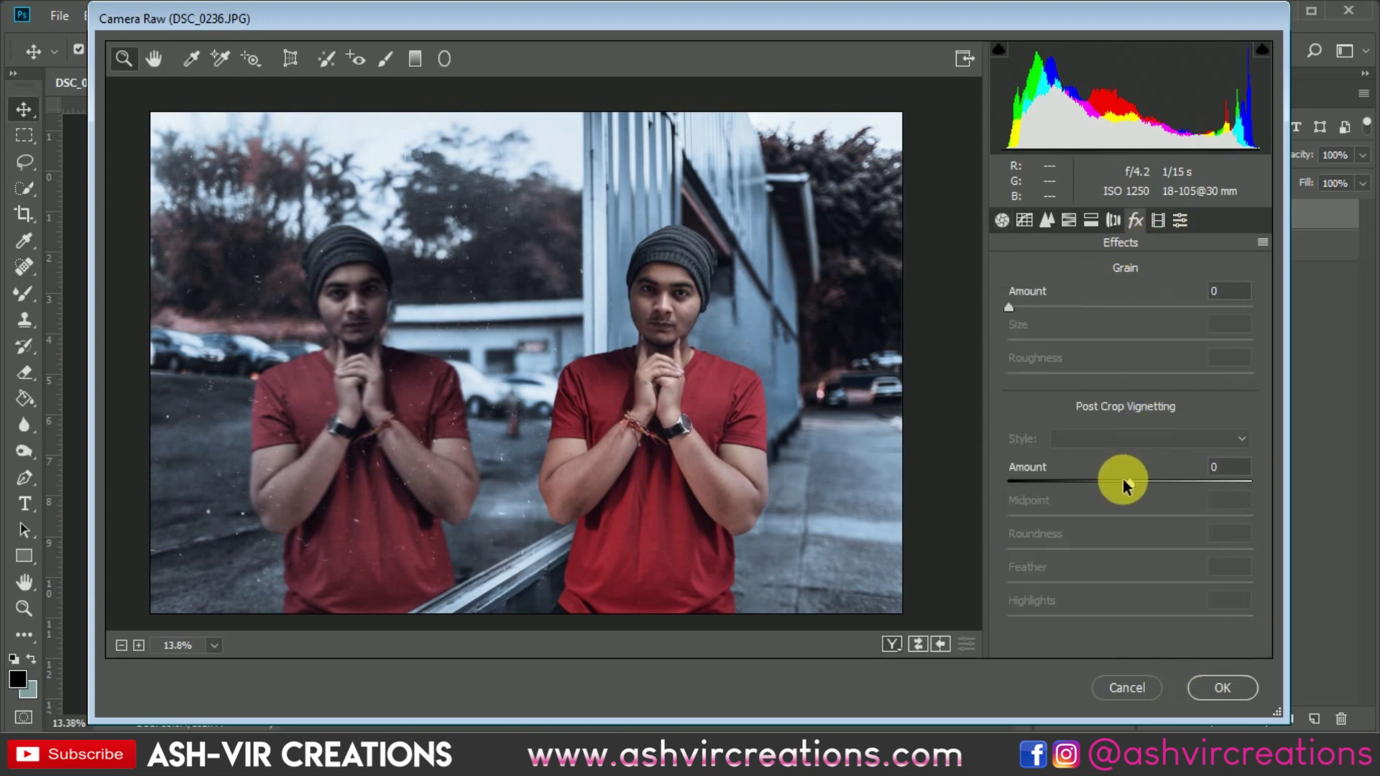
{"action": "left_click_drag", "start_coordinate": [1130, 483], "coordinate": [1155, 593]}
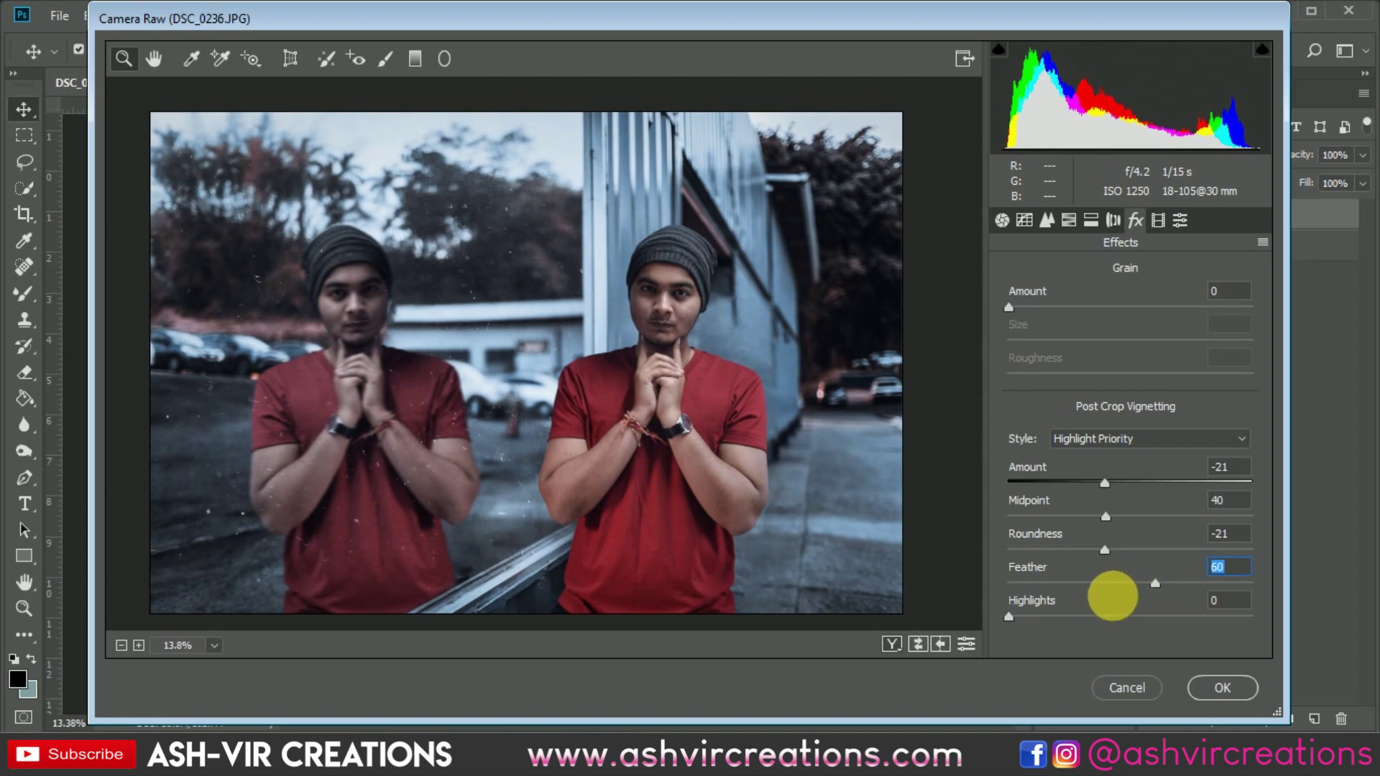
{"action": "left_click", "coordinate": [1223, 687]}
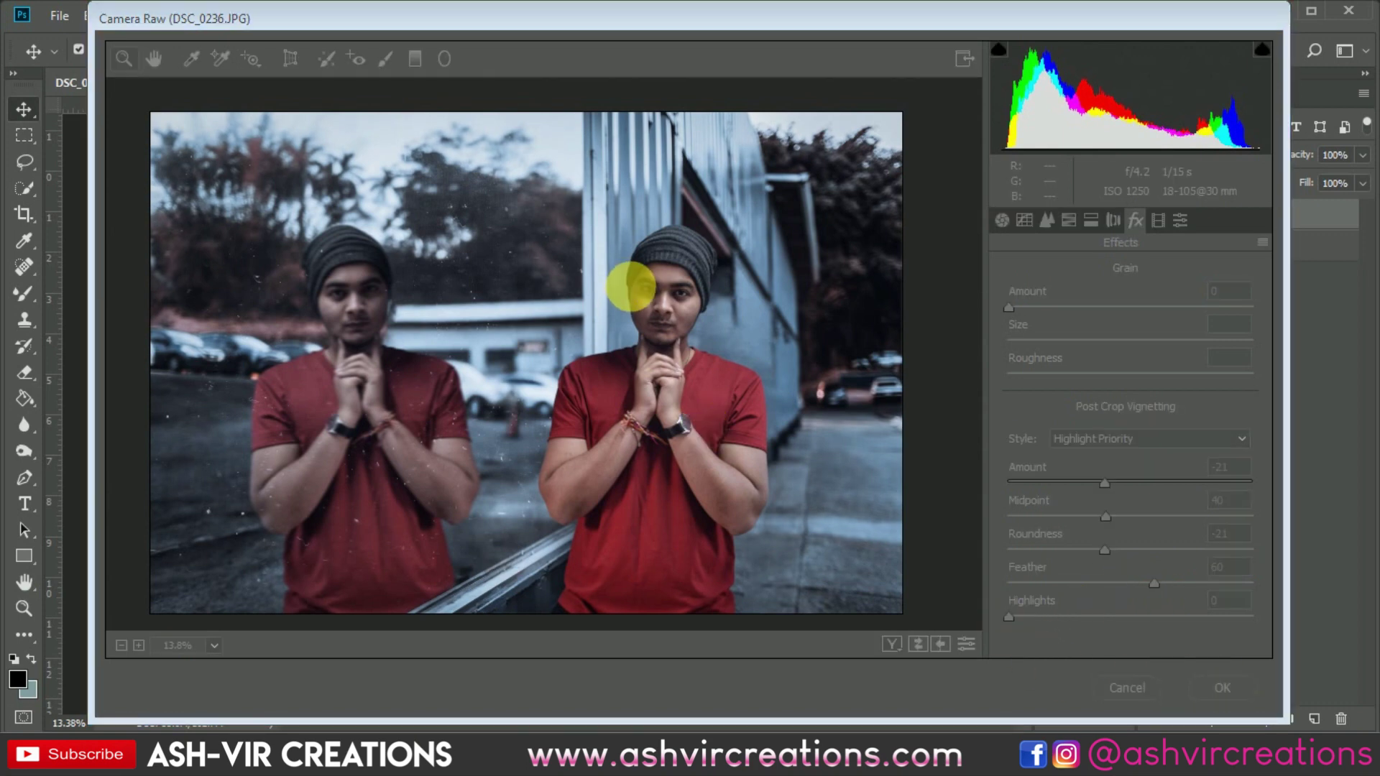
Show Layer 0 and toggle the merged layer's visibility to compare the original photo with the finished composite
{"action": "scroll", "coordinate": [633, 286], "scroll_direction": "down", "scroll_amount": 2}
{"action": "scroll", "coordinate": [633, 308], "scroll_direction": "up", "scroll_amount": 3}
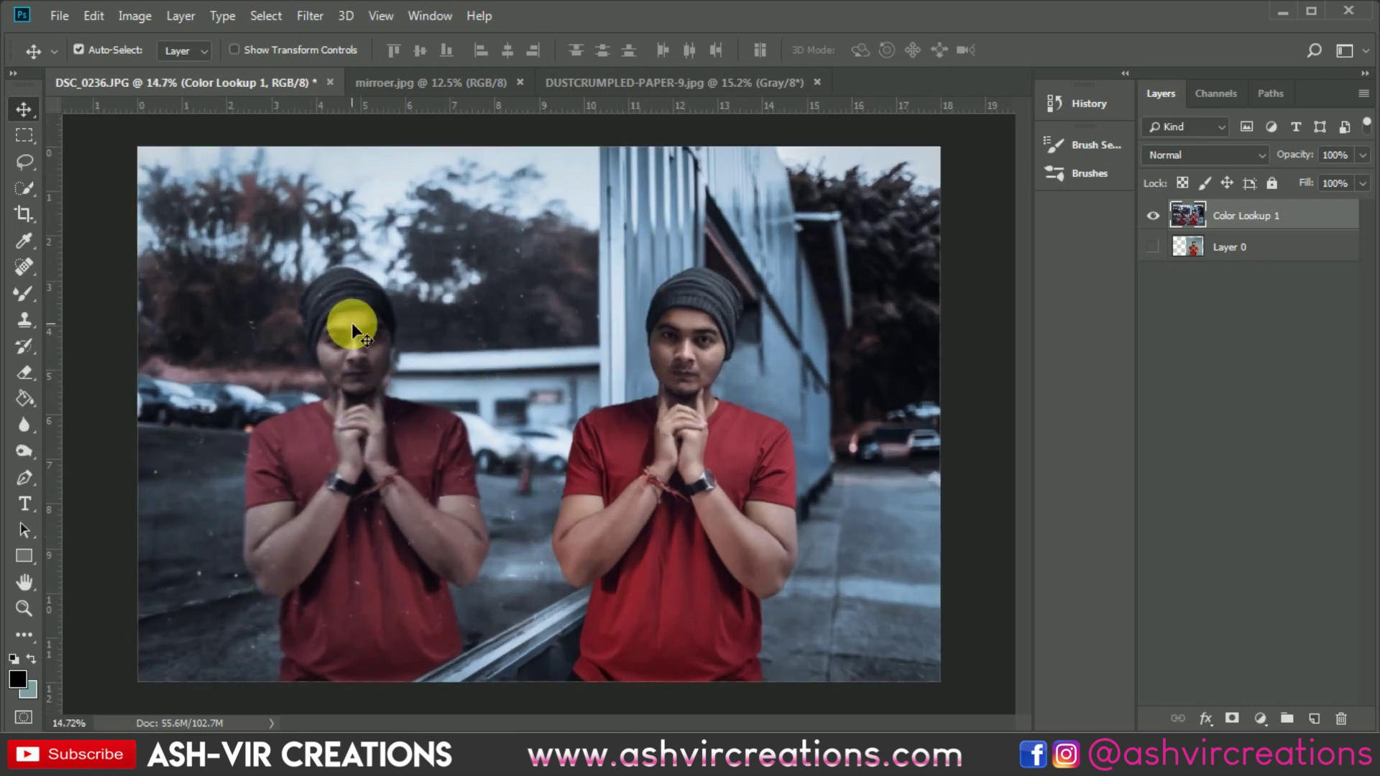
{"action": "left_click", "coordinate": [1153, 247]}
{"action": "left_click", "coordinate": [1153, 216]}
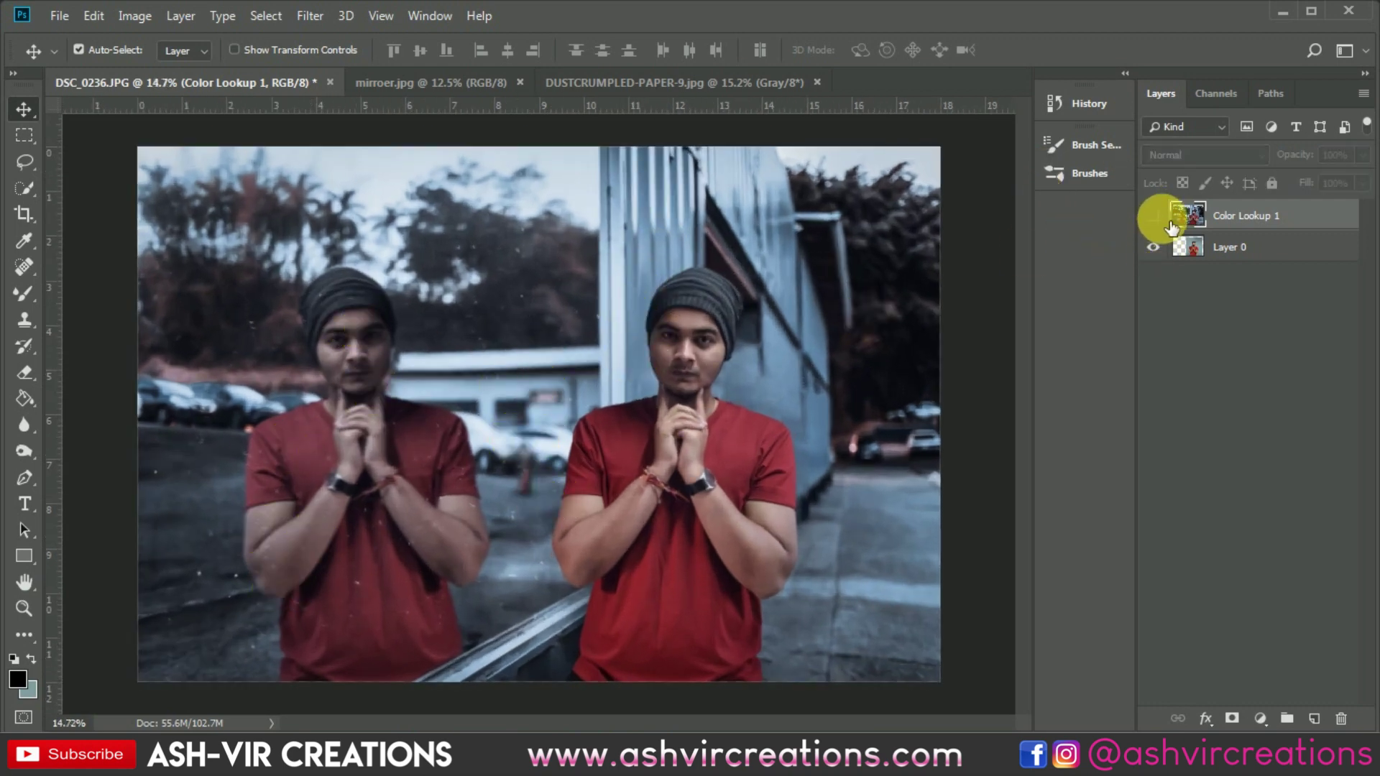
{"action": "left_click", "coordinate": [1166, 220]}
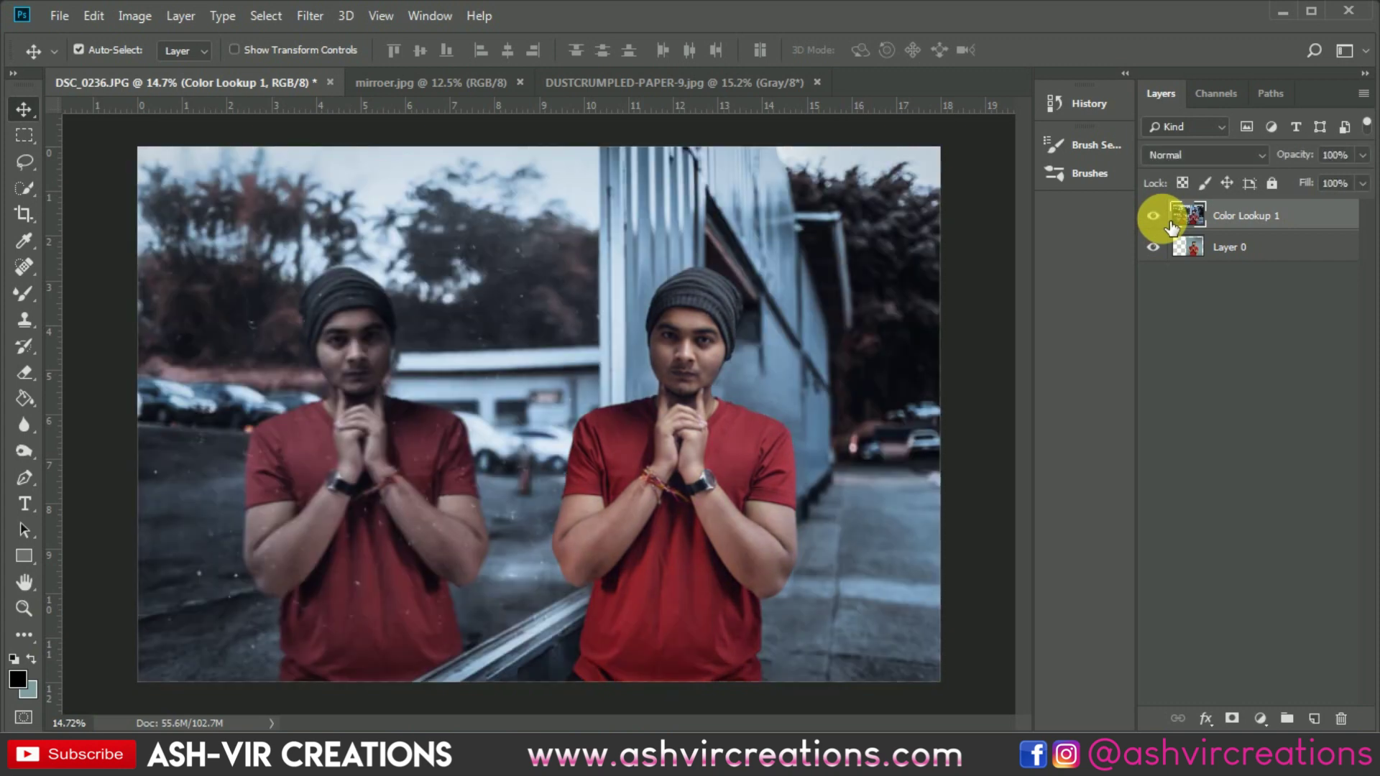
{"action": "left_click", "coordinate": [1169, 221]}
{"action": "left_click", "coordinate": [1168, 221]}
{"action": "left_click", "coordinate": [1170, 223]}
{"action": "left_click", "coordinate": [1170, 222]}
Examine the finished composite up close on both the mirrored and the sharp man, and in the full image
{"action": "scroll", "coordinate": [809, 318], "scroll_direction": "up", "scroll_amount": 1}
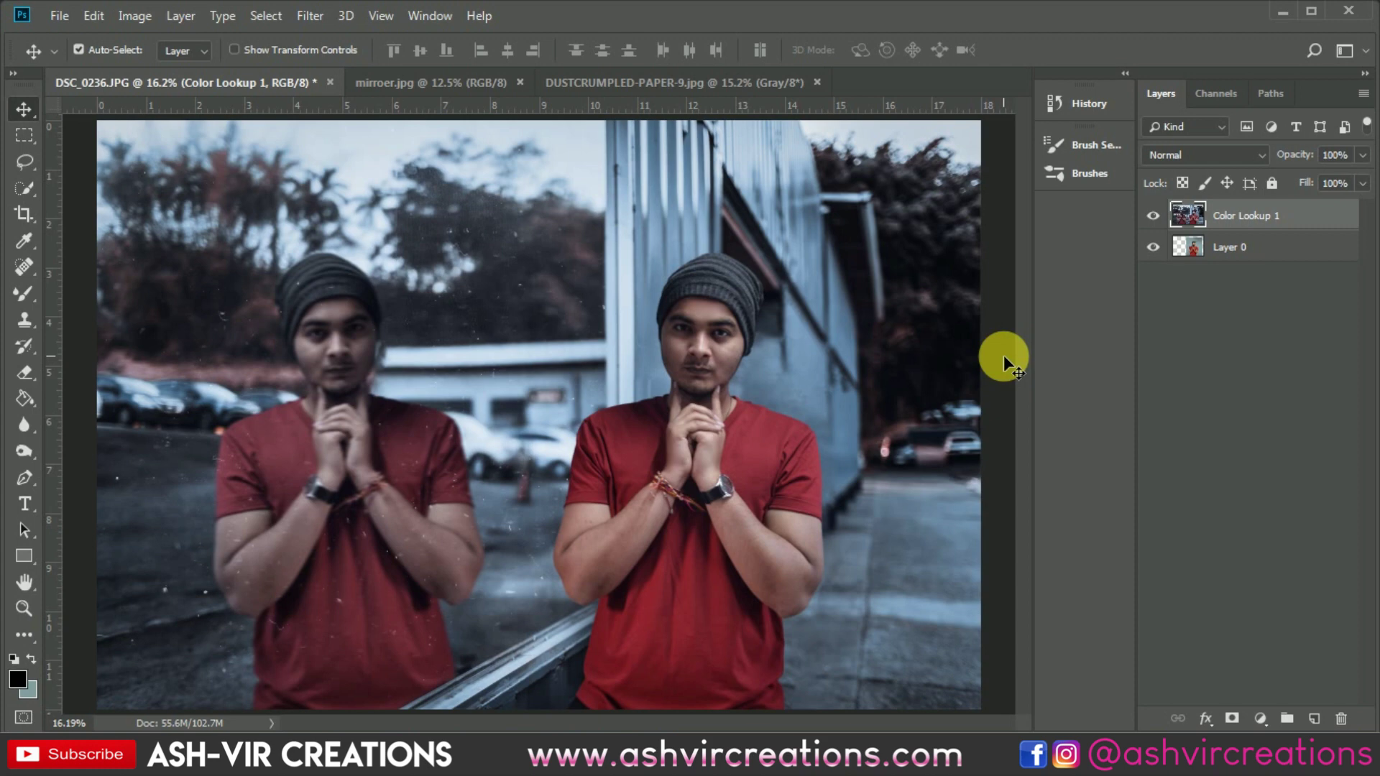
{"action": "scroll", "coordinate": [787, 420], "scroll_direction": "up", "scroll_amount": 2}
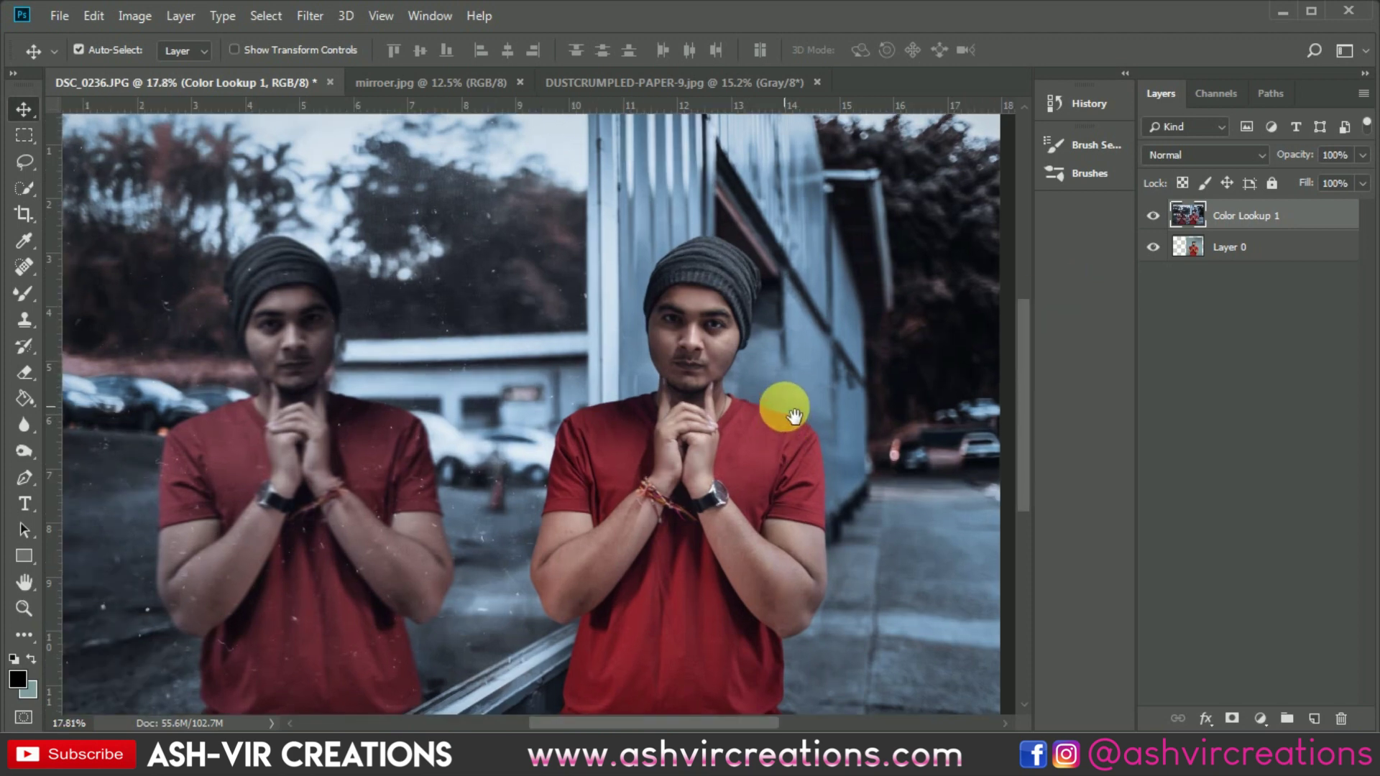
{"action": "scroll", "coordinate": [424, 421], "scroll_direction": "up", "scroll_amount": 1}
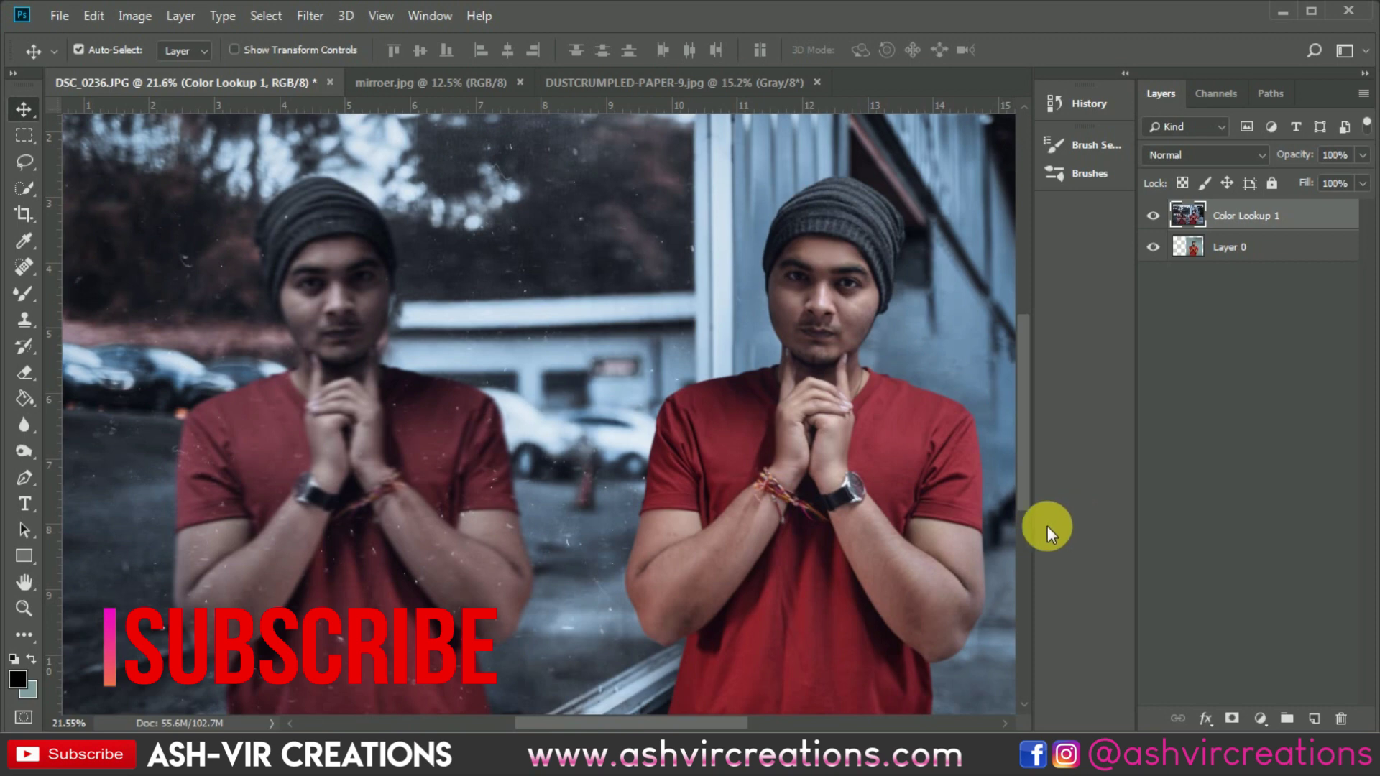
{"action": "left_click_drag", "start_coordinate": [442, 483], "coordinate": [694, 486]}
{"action": "scroll", "coordinate": [618, 424], "scroll_direction": "up", "scroll_amount": 2}
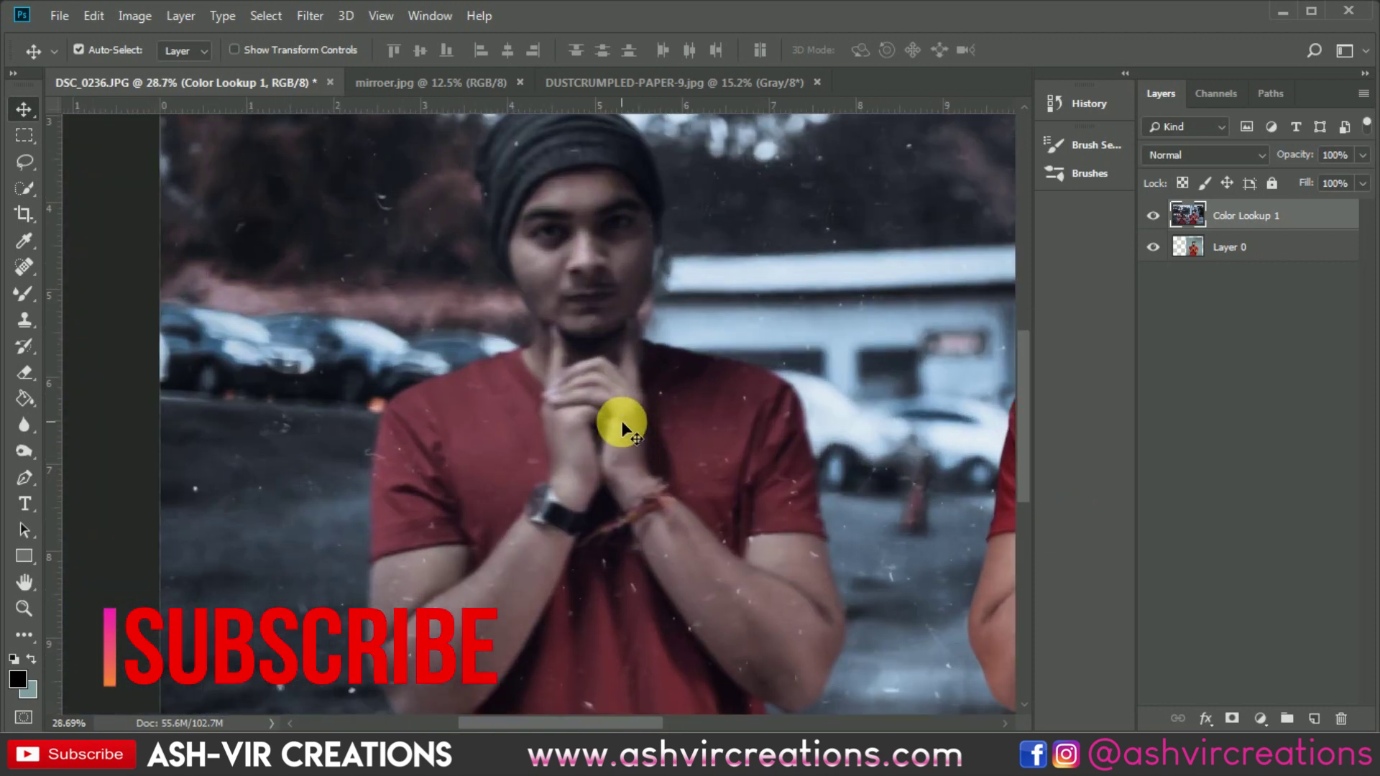
{"action": "scroll", "coordinate": [623, 424], "scroll_direction": "down", "scroll_amount": 3}
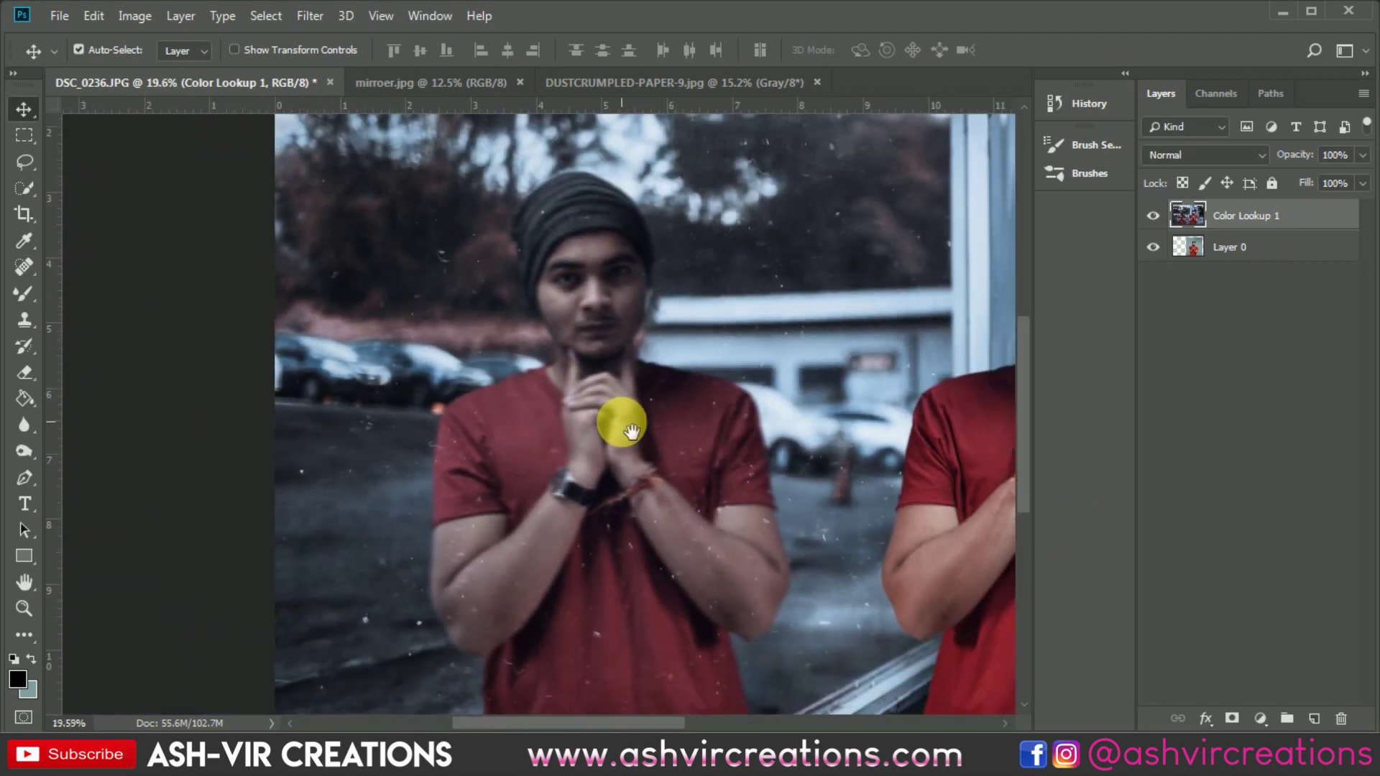
{"action": "left_click_drag", "start_coordinate": [832, 432], "coordinate": [645, 436]}
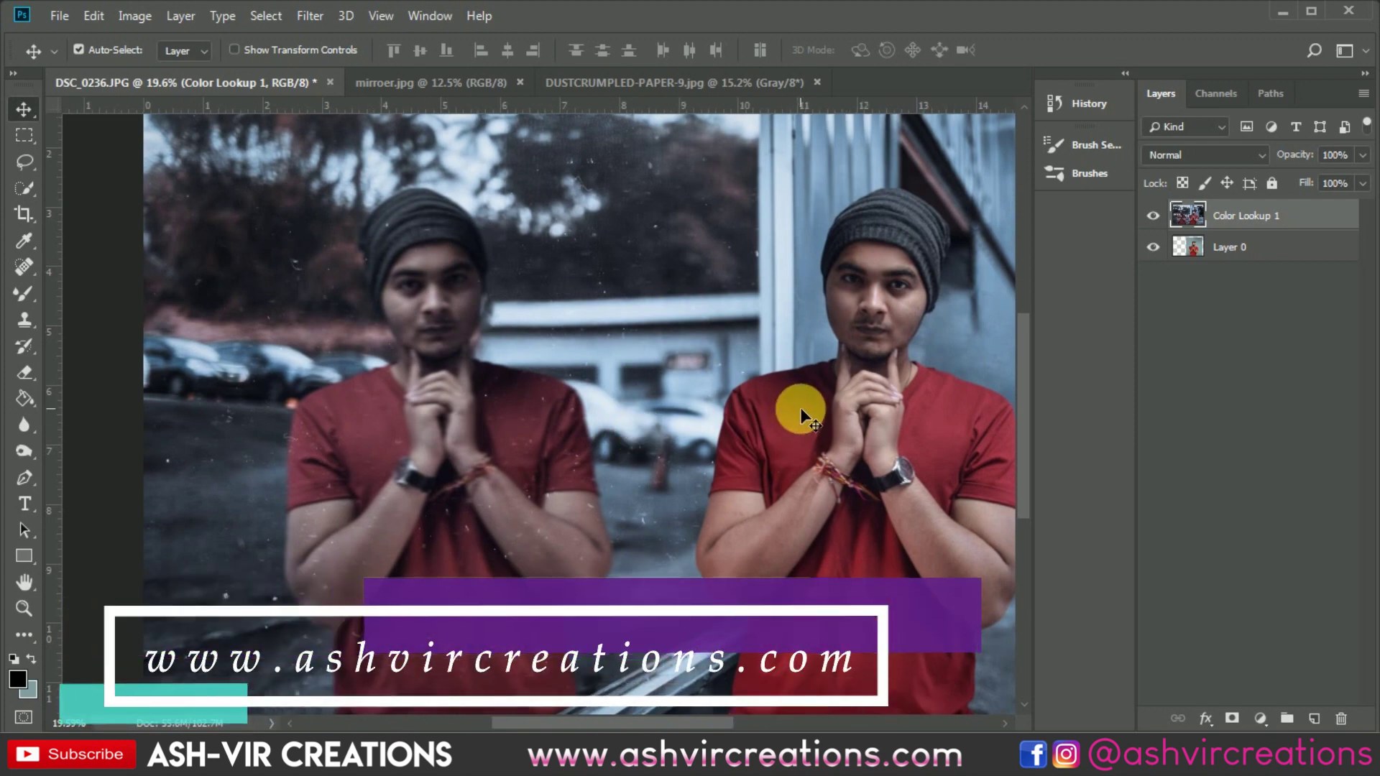
{"action": "scroll", "coordinate": [800, 408], "scroll_direction": "down", "scroll_amount": 1}
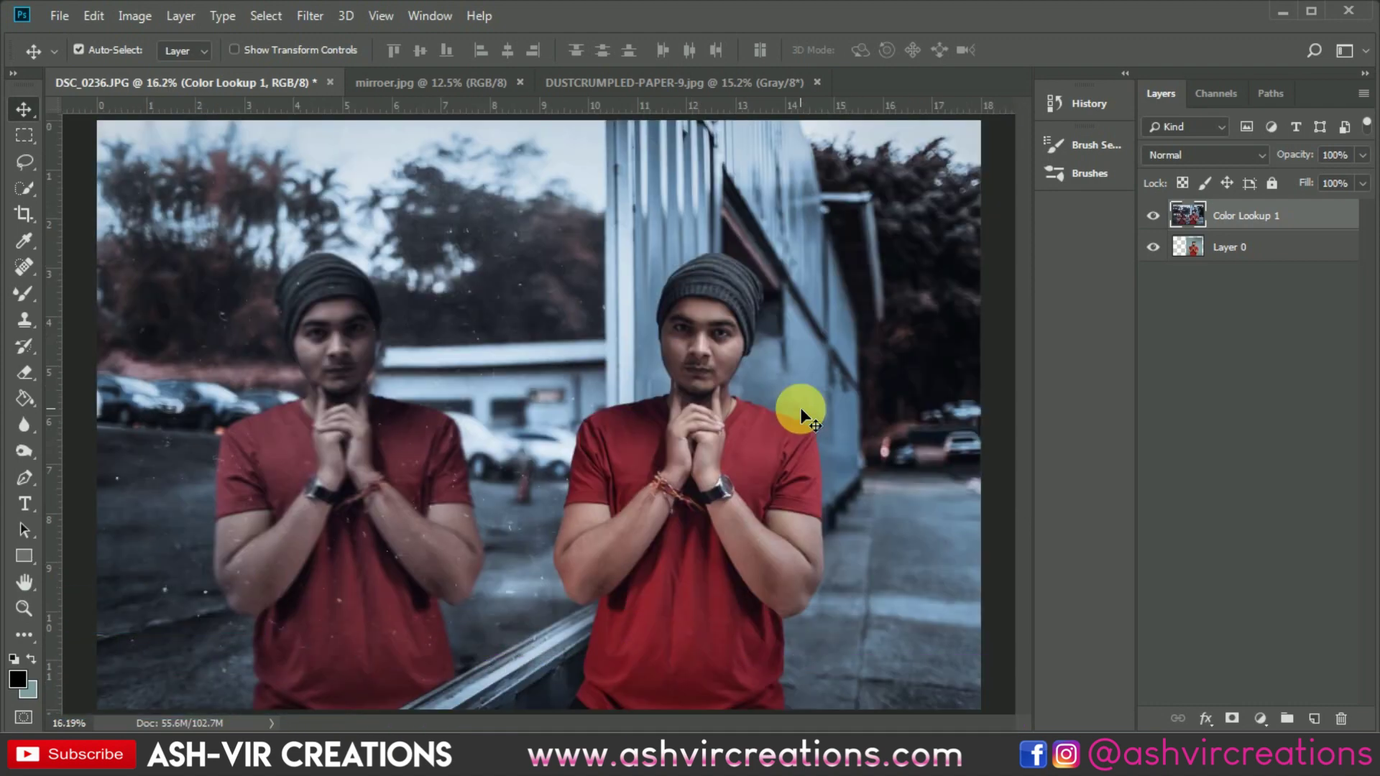